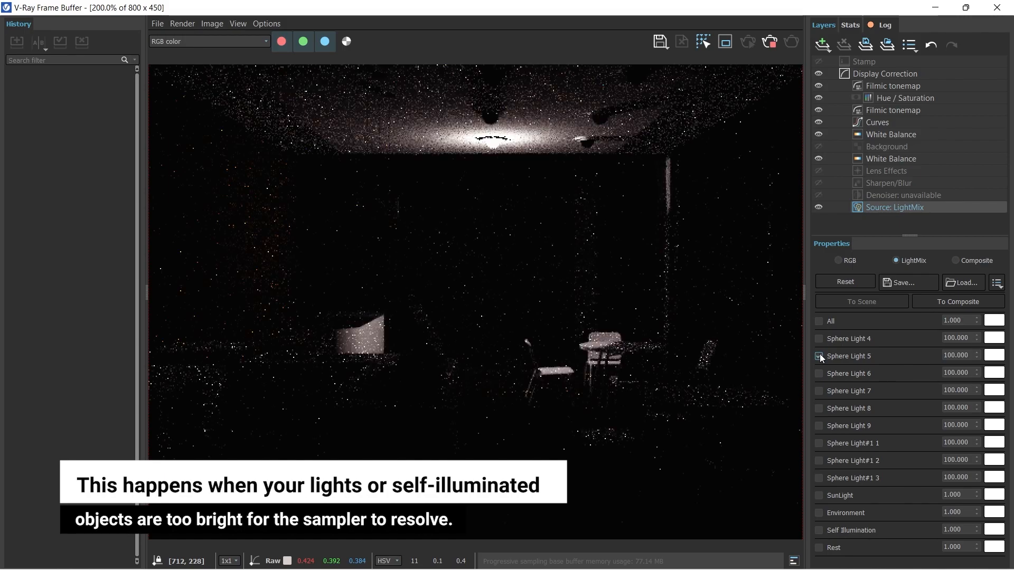
# - Preview the contributions of Sphere Light 6, Sphere Light 8, Sphere Light 9 and Sphere Light#1 1 one at a time in LightMix
pyautogui.click(820, 373)
pyautogui.click(819, 373)
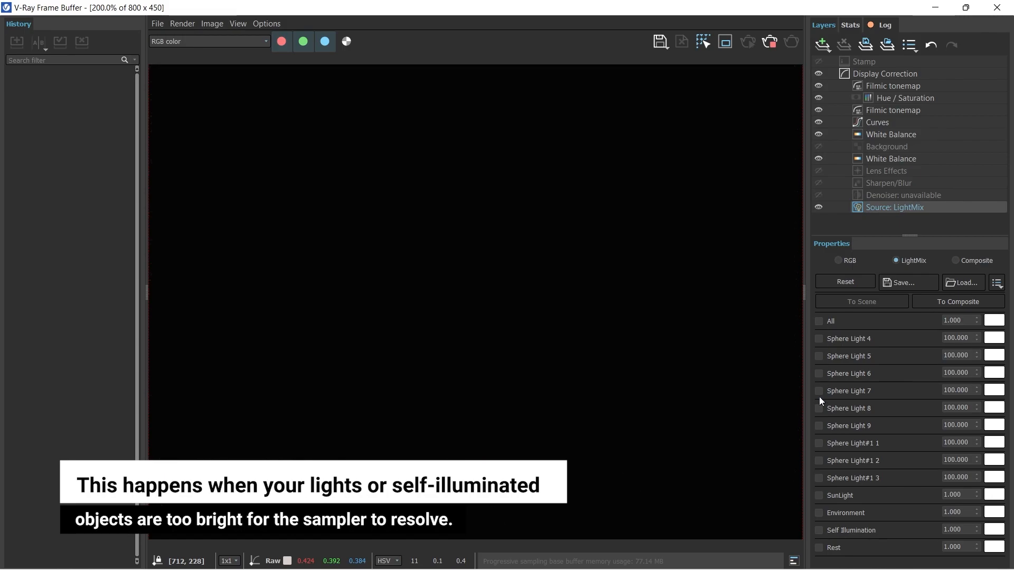
pyautogui.click(819, 408)
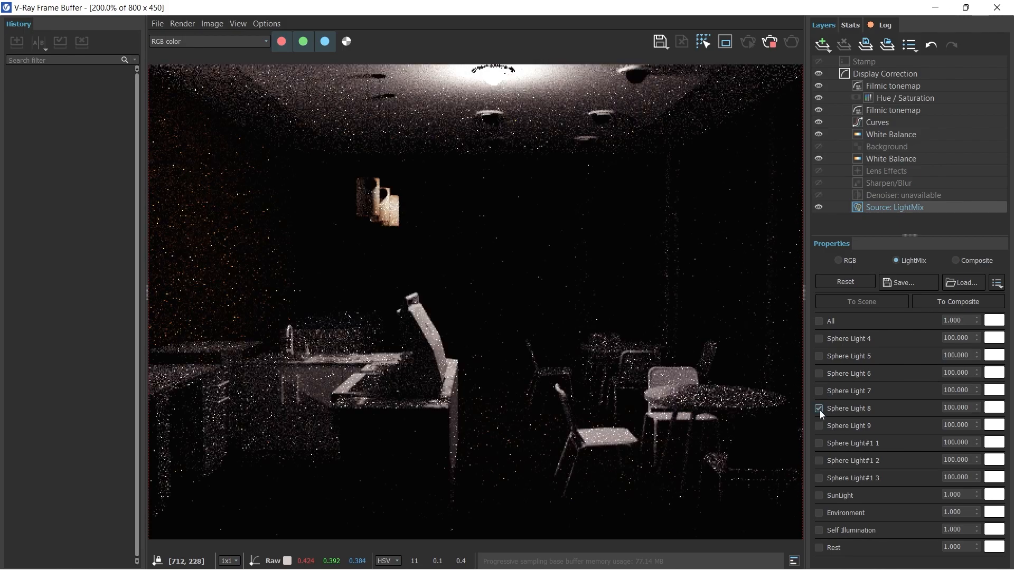
pyautogui.click(819, 408)
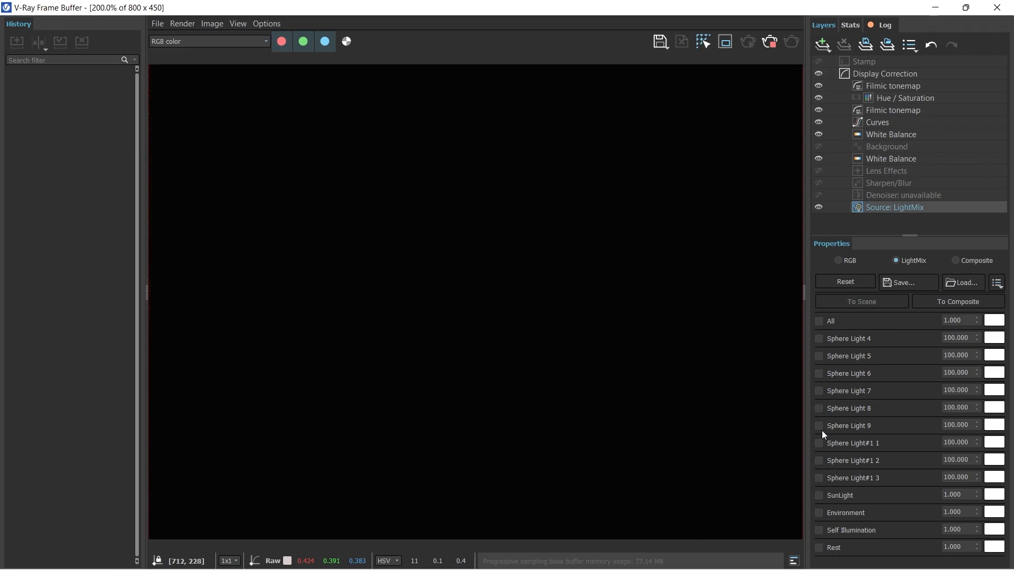
pyautogui.click(820, 426)
pyautogui.click(819, 427)
pyautogui.click(819, 444)
pyautogui.click(819, 443)
# - Isolate SunLight in LightMix to examine its noise across the rendered interior, and turn it off again
pyautogui.click(819, 497)
pyautogui.scroll(-2, 559, 306)
pyautogui.scroll(2, 510, 300)
pyautogui.scroll(-2, 400, 170)
pyautogui.scroll(2, 399, 175)
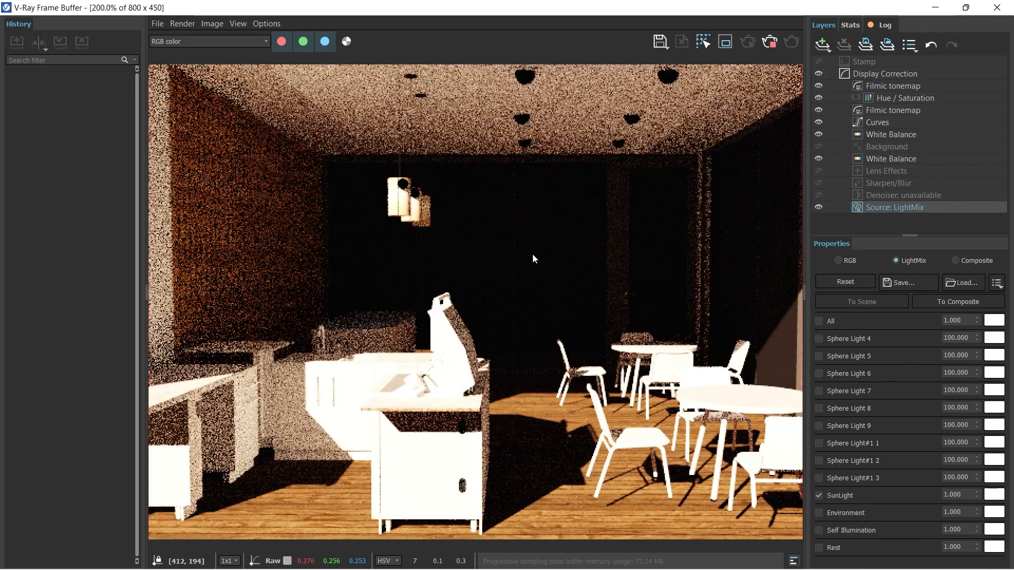
pyautogui.scroll(-1, 326, 292)
pyautogui.scroll(1, 502, 254)
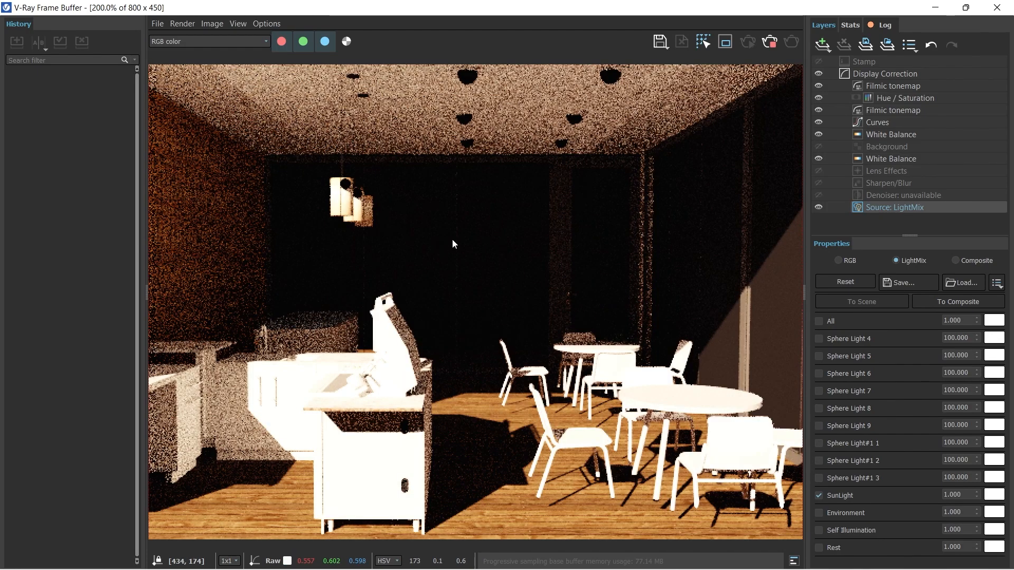
pyautogui.scroll(-1, 452, 240)
pyautogui.scroll(1, 454, 279)
pyautogui.click(819, 496)
# - Preview the Environment light and Sphere Light 4 separately in LightMix, turning each off after checking it
pyautogui.click(819, 513)
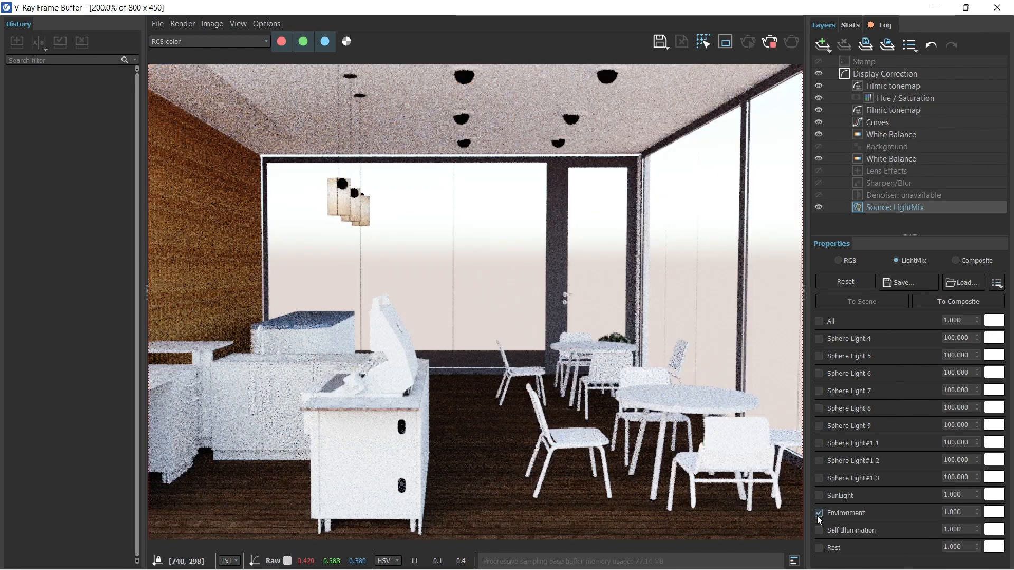
pyautogui.click(819, 513)
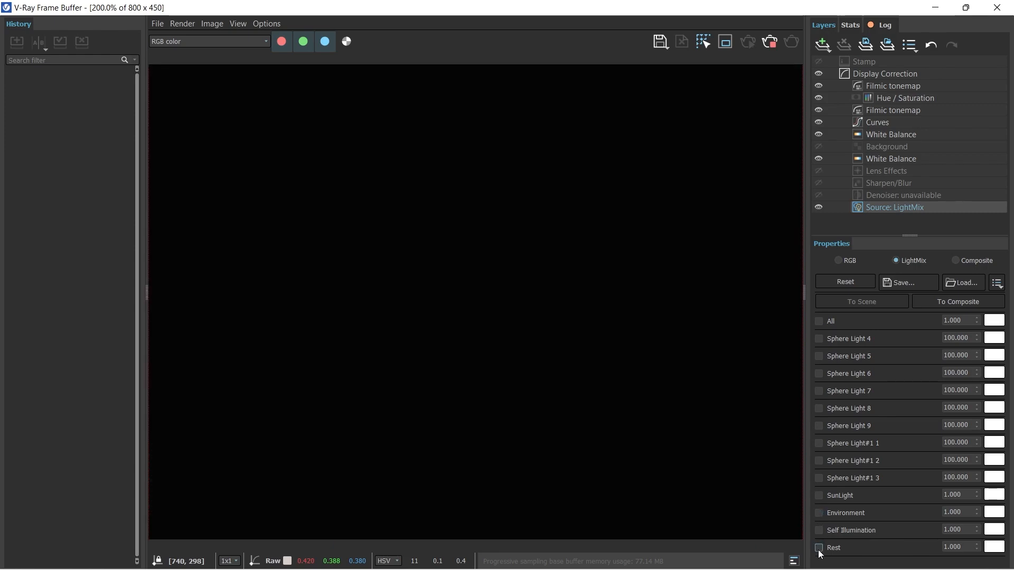
pyautogui.click(819, 339)
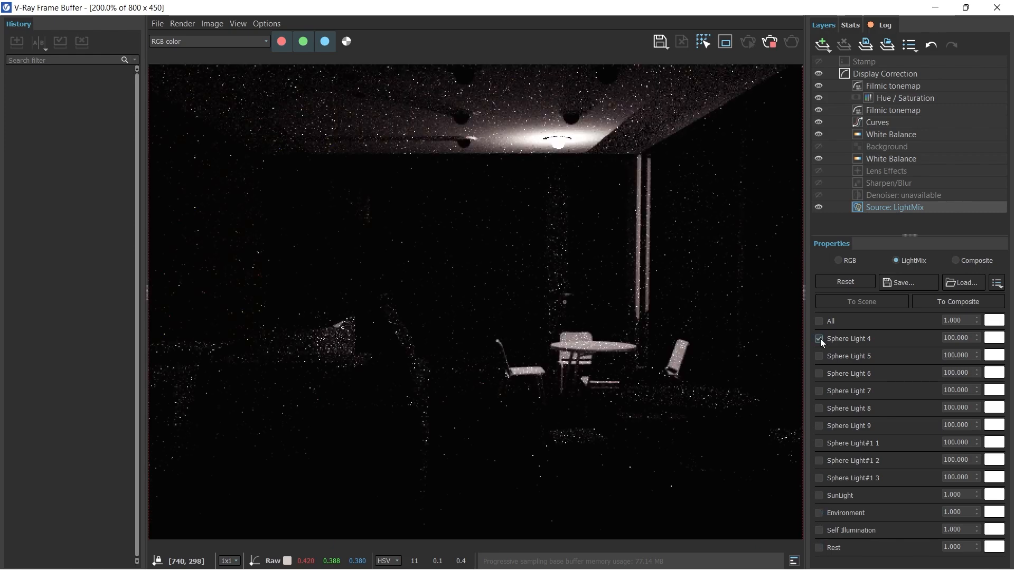
pyautogui.click(818, 339)
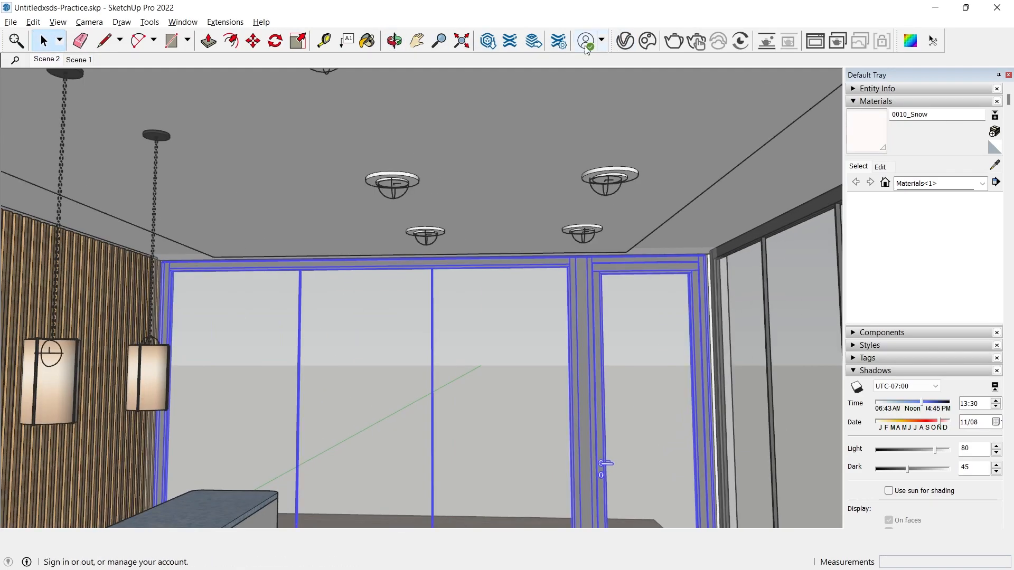
# - Switch to SketchUp, check the render elements in the V-Ray Asset Editor, and return to the model
pyautogui.click(584, 42)
pyautogui.click(487, 96)
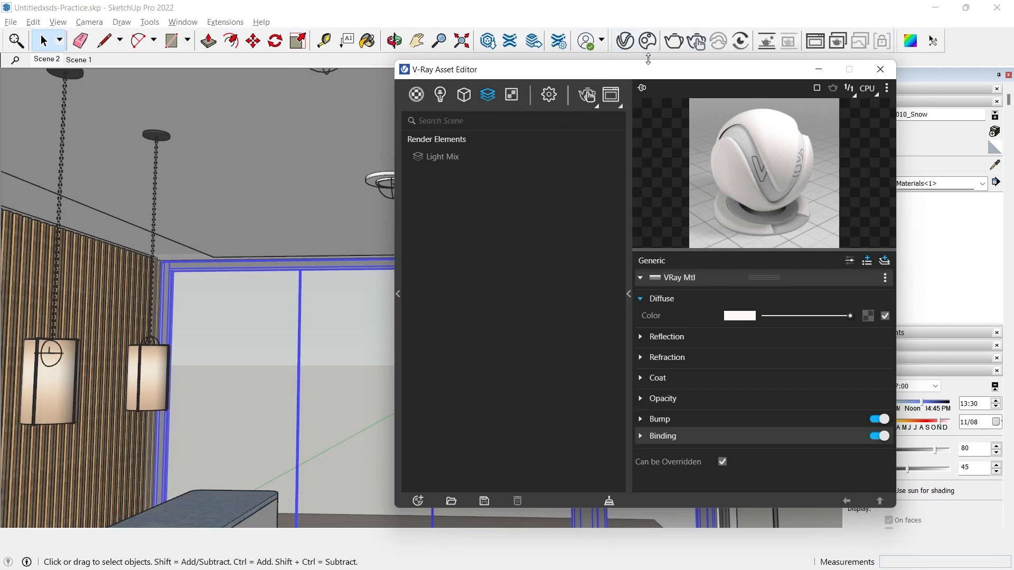
pyautogui.click(806, 40)
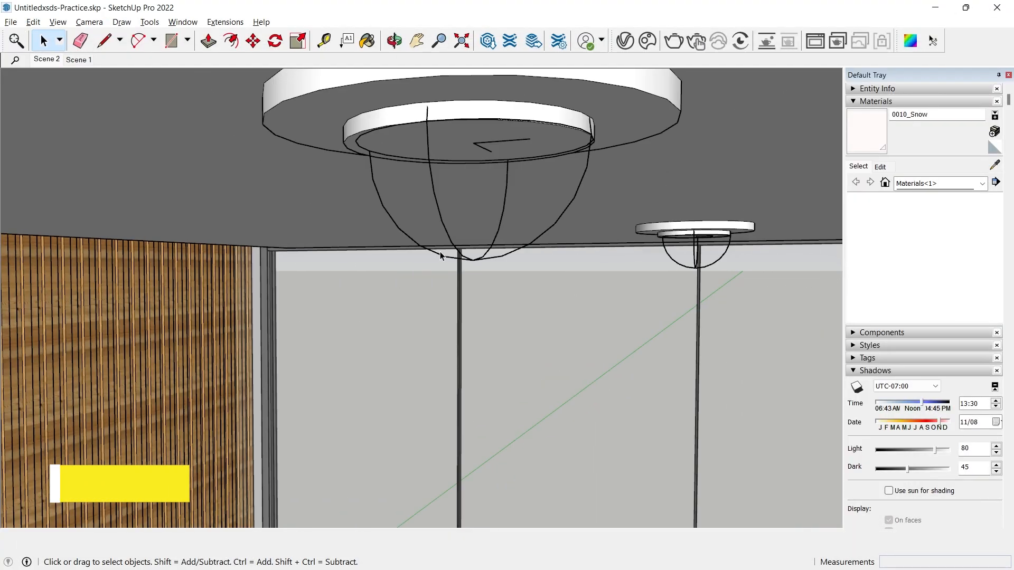
# - Open the ceiling fixture group and move one fixture's sphere light straight down until it clears the fixture geometry
pyautogui.moveTo(441, 256); pyautogui.dragTo(416, 213, button='middle')
pyautogui.click(409, 202)
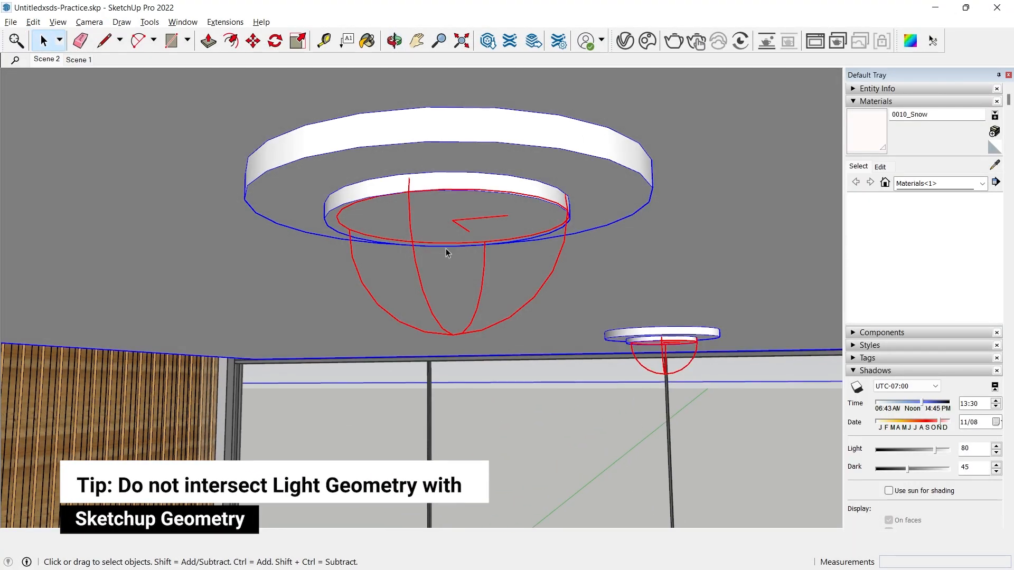
pyautogui.doubleClick(409, 210)
pyautogui.click(409, 210)
pyautogui.scroll(-1, 442, 226)
pyautogui.press('m')
pyautogui.click(636, 191)
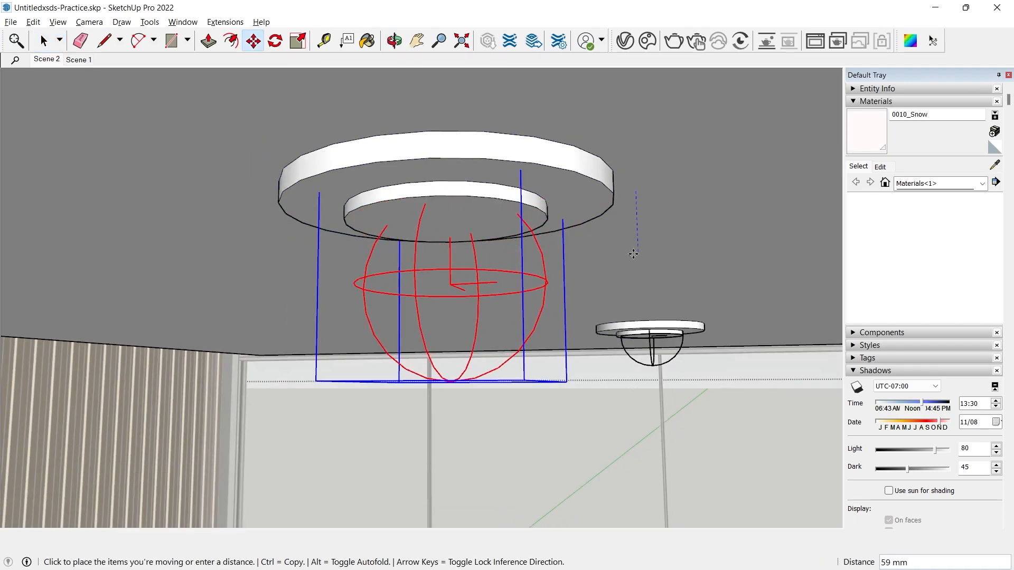
pyautogui.click(453, 205)
pyautogui.press('space')
pyautogui.scroll(-2, 452, 205)
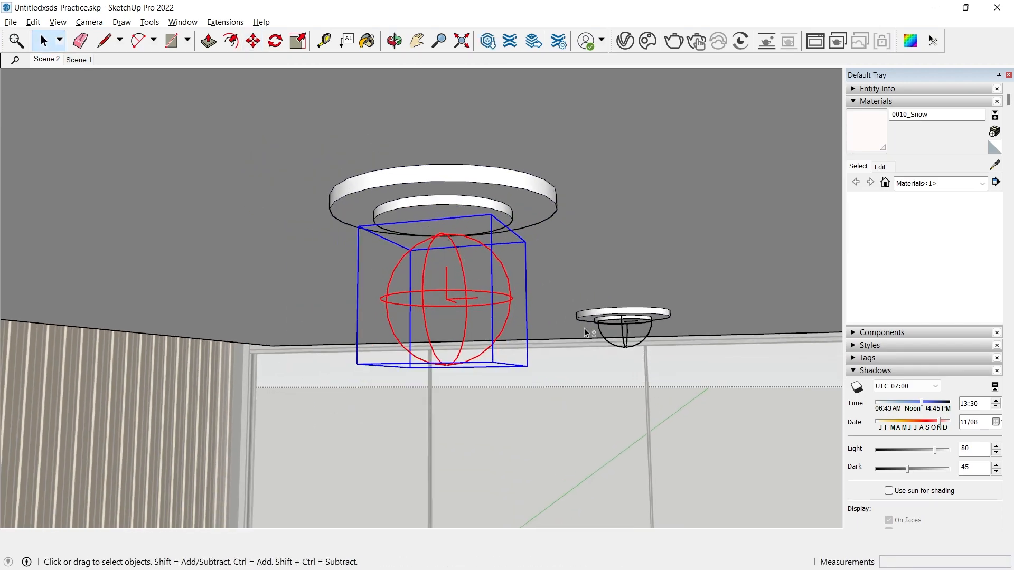
# - Select the other five ceiling sphere lights and move them down together below their fixtures, and exit the group
pyautogui.keyDown('shift'); pyautogui.moveTo(590, 341); pyautogui.dragTo(495, 280, button='middle'); pyautogui.keyUp('shift')
pyautogui.moveTo(416, 226); pyautogui.dragTo(628, 278, button='middle')
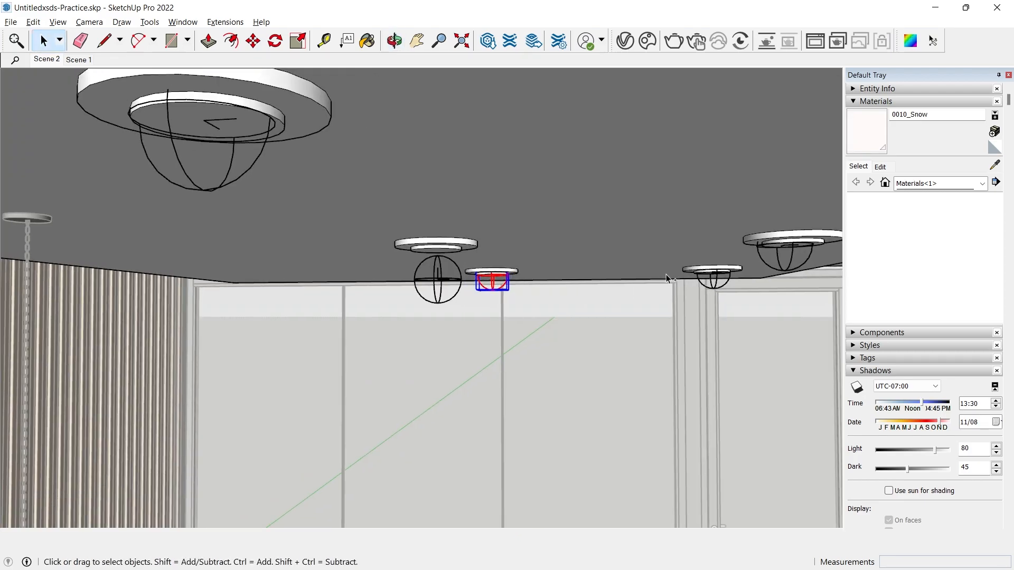
pyautogui.keyDown('ctrl'); pyautogui.click(717, 288); pyautogui.keyUp('ctrl')
pyautogui.keyDown('ctrl'); pyautogui.click(785, 255); pyautogui.keyUp('ctrl')
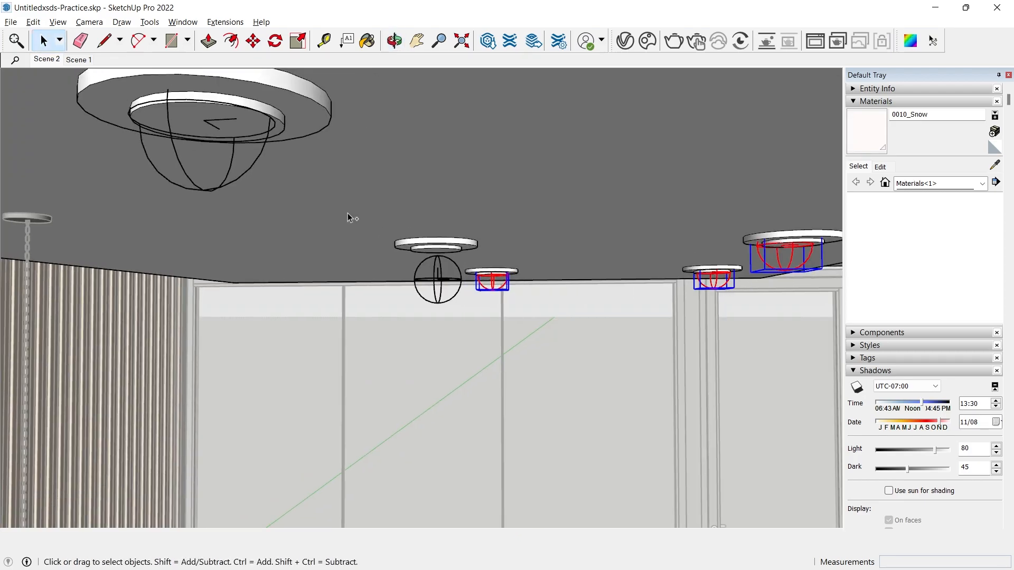
pyautogui.keyDown('ctrl'); pyautogui.click(241, 181); pyautogui.keyUp('ctrl')
pyautogui.scroll(-3, 389, 224)
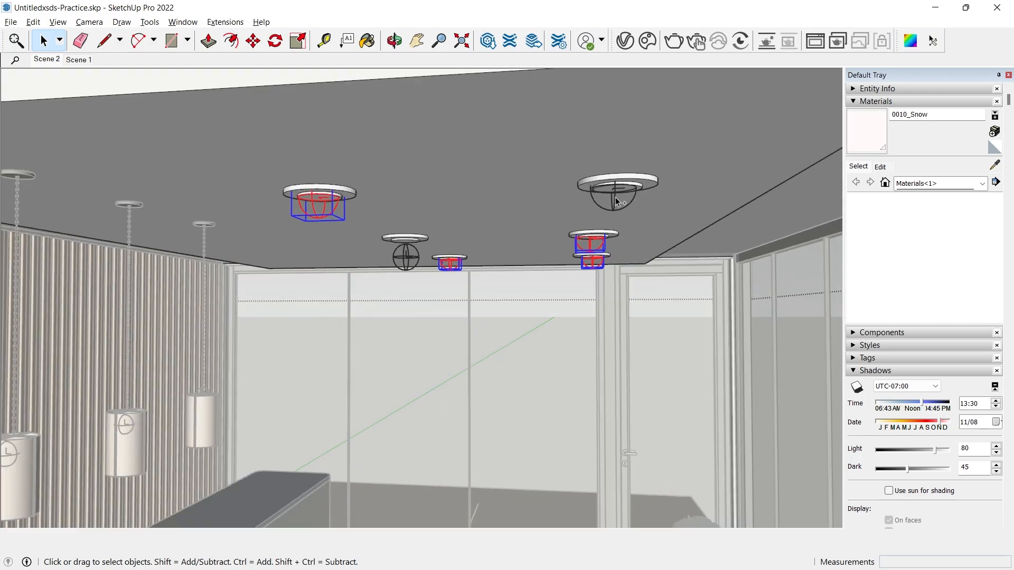
pyautogui.scroll(2, 328, 190)
pyautogui.press('m')
pyautogui.click(328, 190)
pyautogui.click(327, 245)
pyautogui.moveTo(621, 318); pyautogui.dragTo(391, 281, button='middle')
pyautogui.scroll(-3, 272, 282)
pyautogui.click(543, 278)
pyautogui.press('Escape')
# - Restore the Scene 2 view and start a V-Ray interactive render
pyautogui.scroll(2, 506, 246)
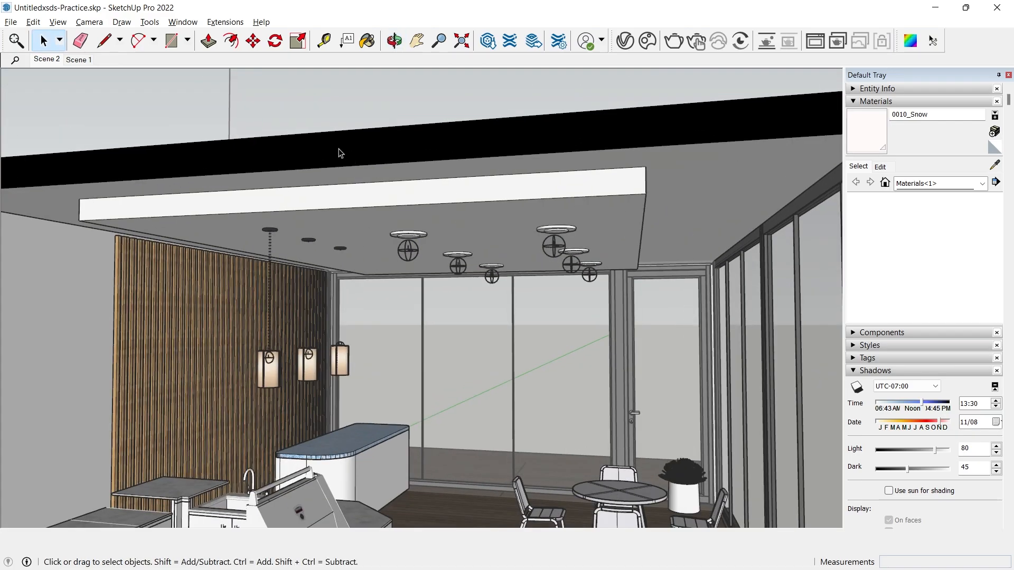
pyautogui.click(50, 60)
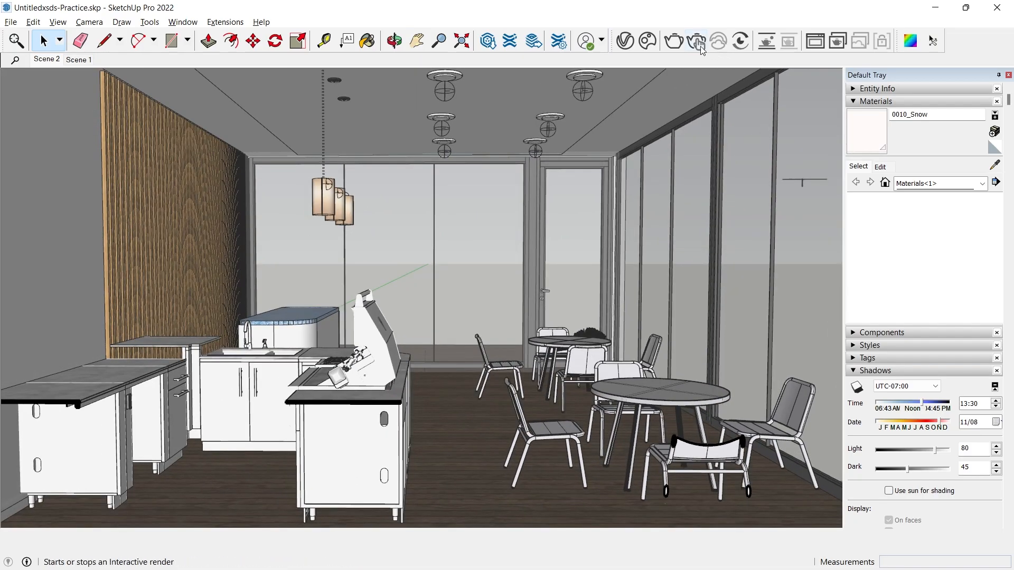
pyautogui.click(697, 44)
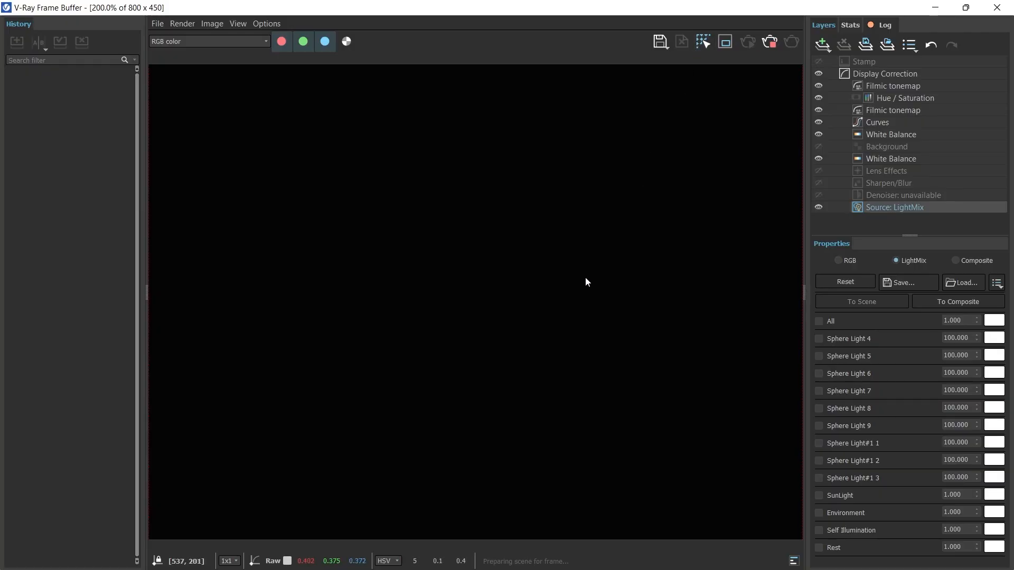
# - Enable all lights in LightMix and reset the multiplier of every sphere light to 1.000
pyautogui.click(818, 320)
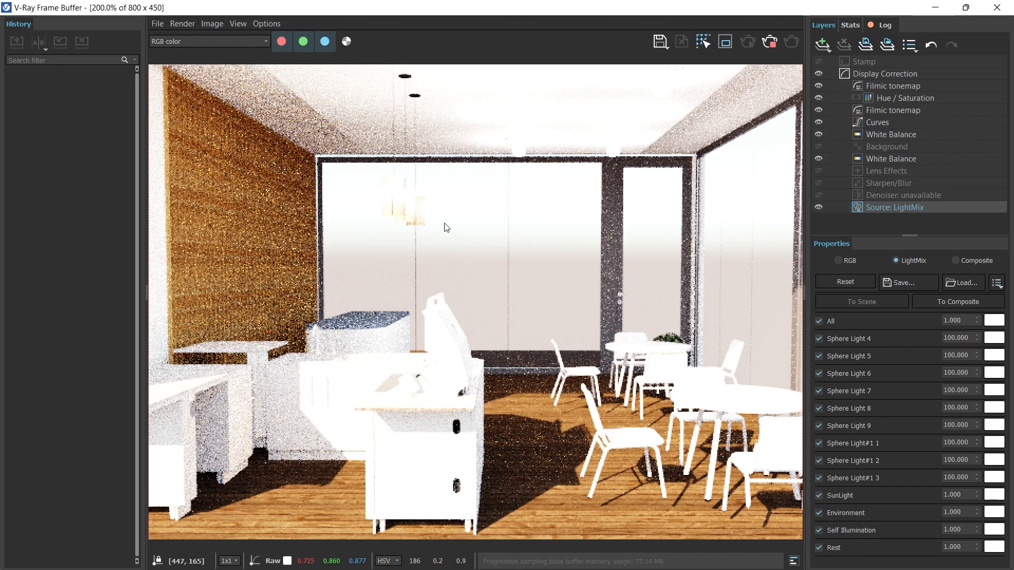
pyautogui.moveTo(447, 228); pyautogui.dragTo(365, 228, button='middle')
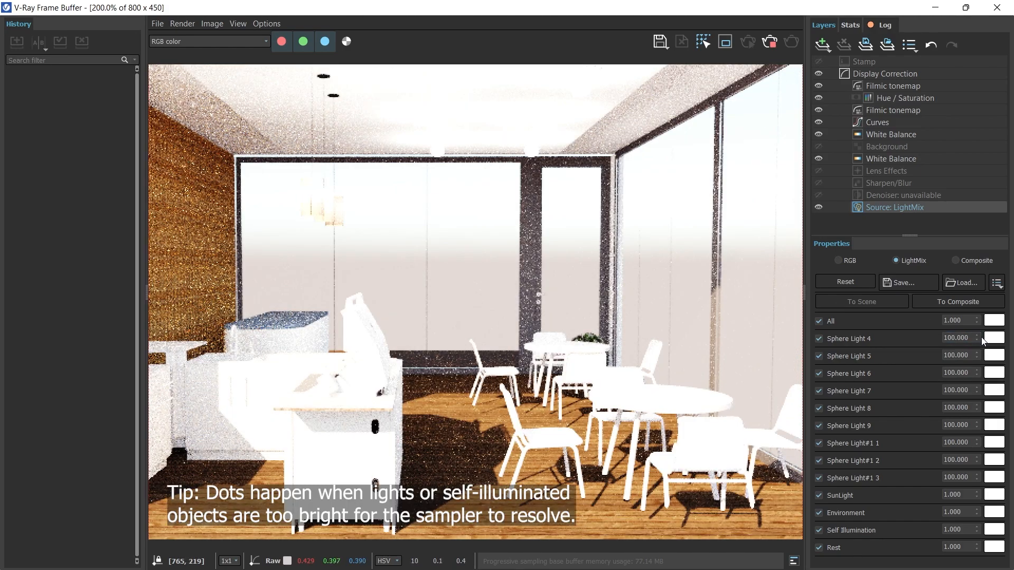
pyautogui.rightClick(977, 336)
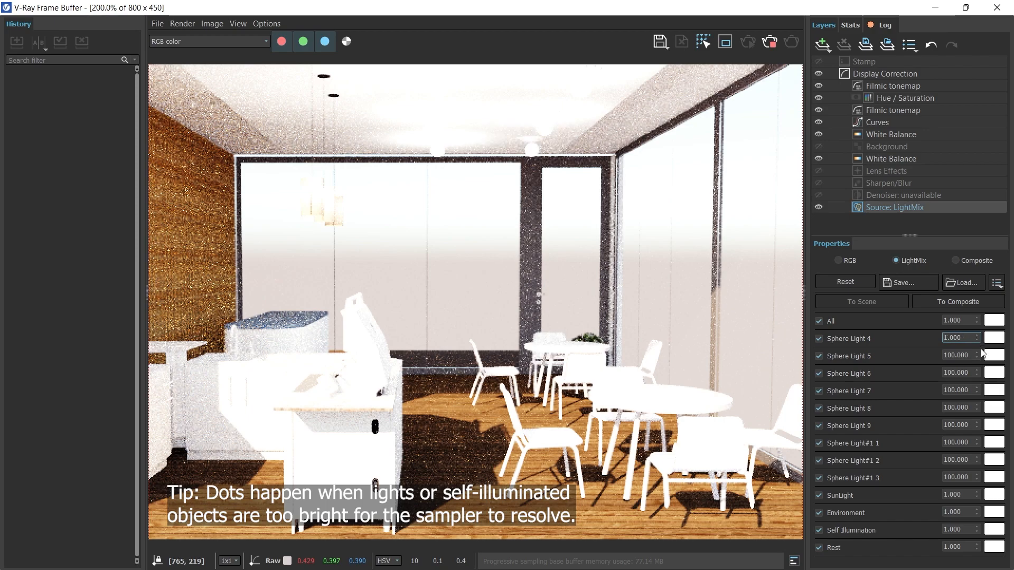
pyautogui.rightClick(977, 356)
pyautogui.rightClick(977, 373)
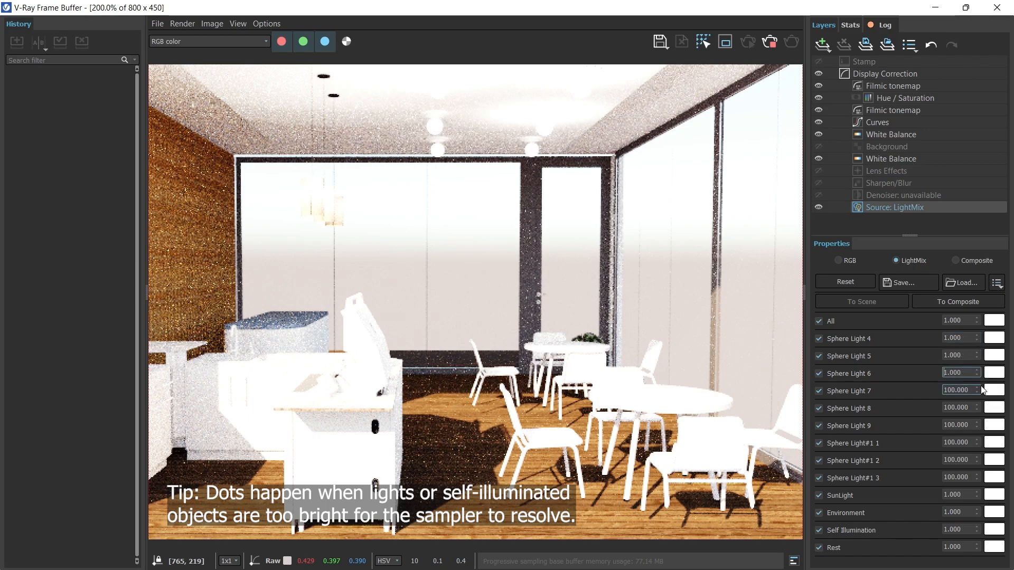
pyautogui.rightClick(977, 390)
pyautogui.rightClick(976, 408)
pyautogui.rightClick(976, 425)
pyautogui.rightClick(976, 442)
pyautogui.rightClick(976, 459)
pyautogui.rightClick(976, 477)
# - Isolate Sphere Light 4, followed by Sphere Lights 5, 6 and 7 together, and examine the remaining noise in the render
pyautogui.click(819, 321)
pyautogui.click(819, 339)
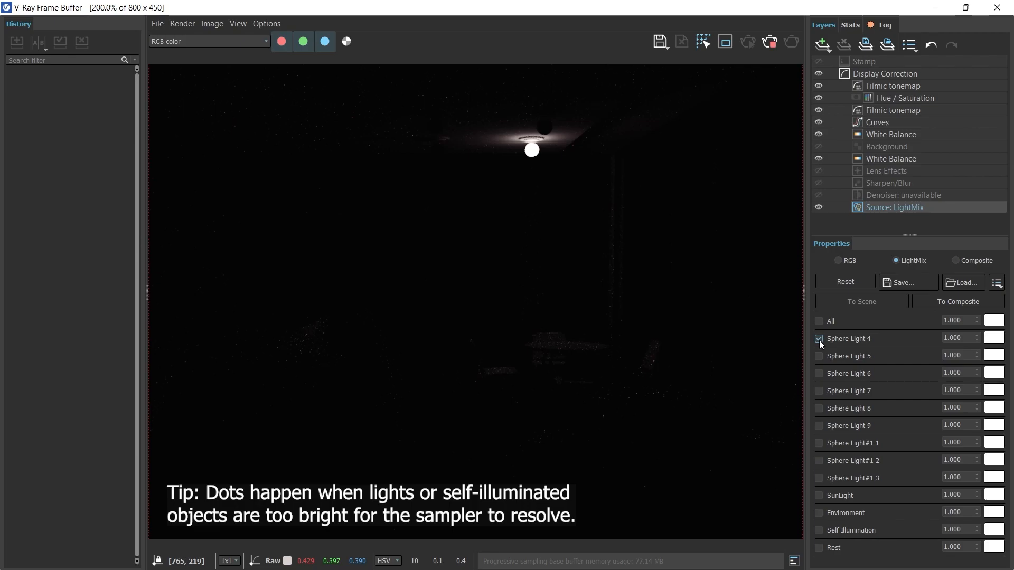
pyautogui.click(819, 339)
pyautogui.click(819, 356)
pyautogui.click(818, 373)
pyautogui.click(819, 391)
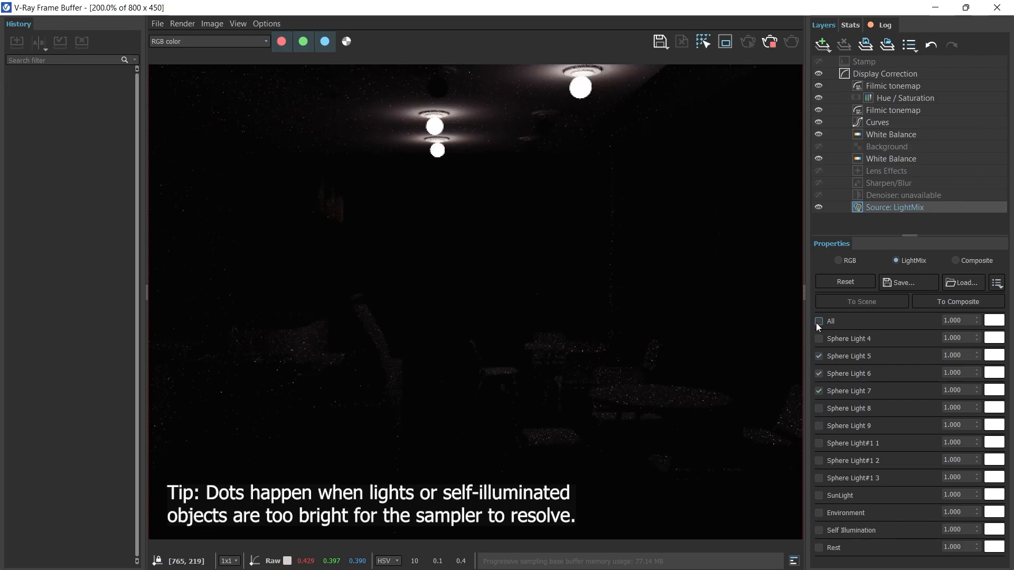
pyautogui.scroll(1, 603, 382)
pyautogui.scroll(-2, 603, 381)
pyautogui.scroll(1, 376, 362)
pyautogui.scroll(-1, 422, 338)
pyautogui.scroll(1, 514, 301)
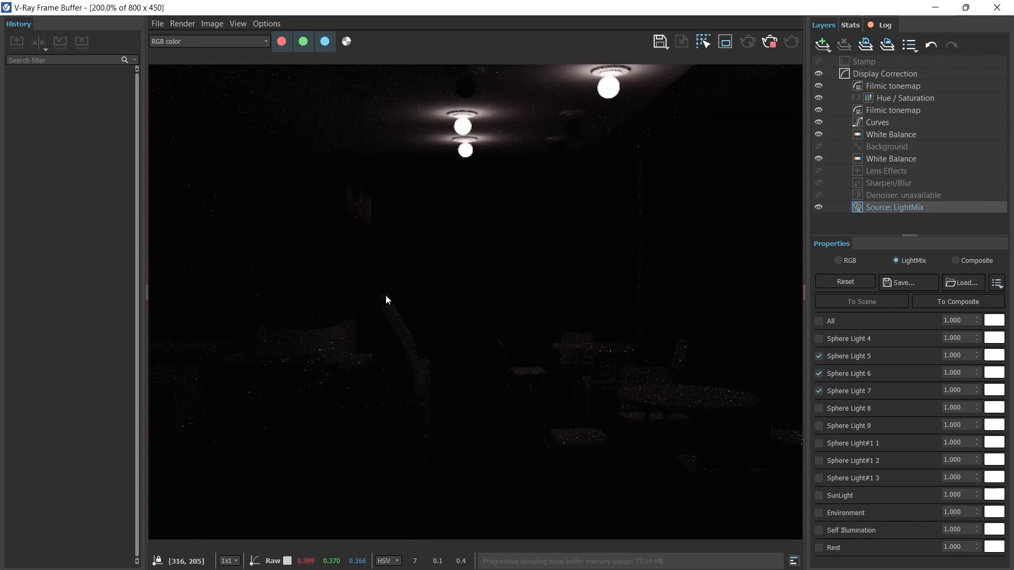
pyautogui.scroll(1, 510, 303)
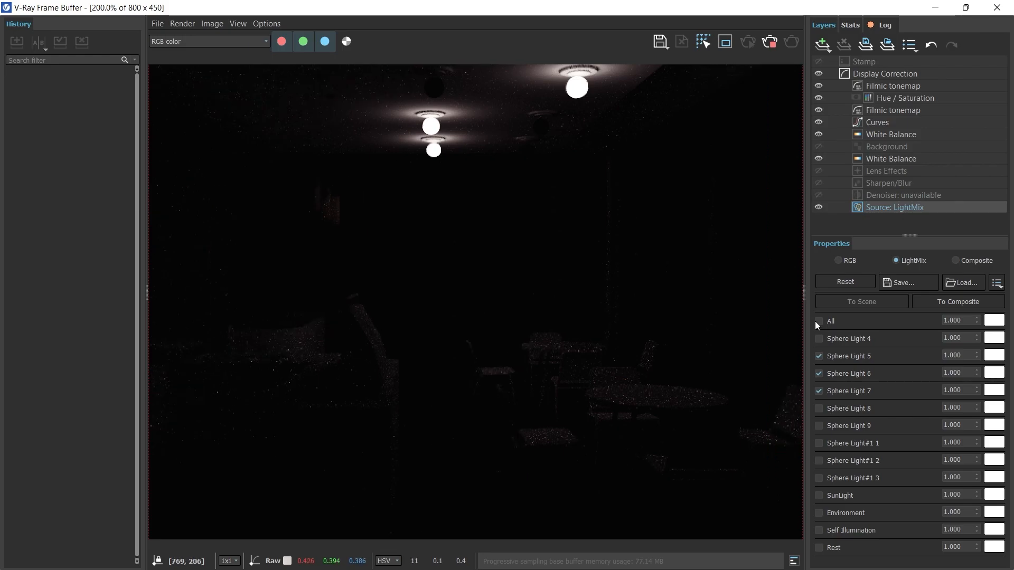
# - Turn all LightMix lights back on, check the complete render, and close the frame buffer
pyautogui.click(818, 321)
pyautogui.scroll(-1, 570, 313)
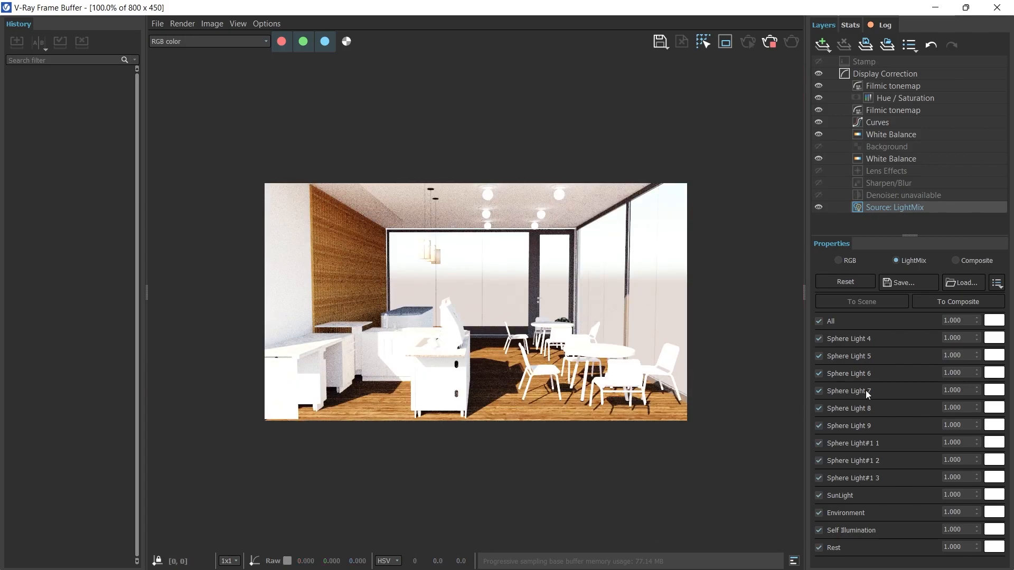
pyautogui.scroll(1, 553, 286)
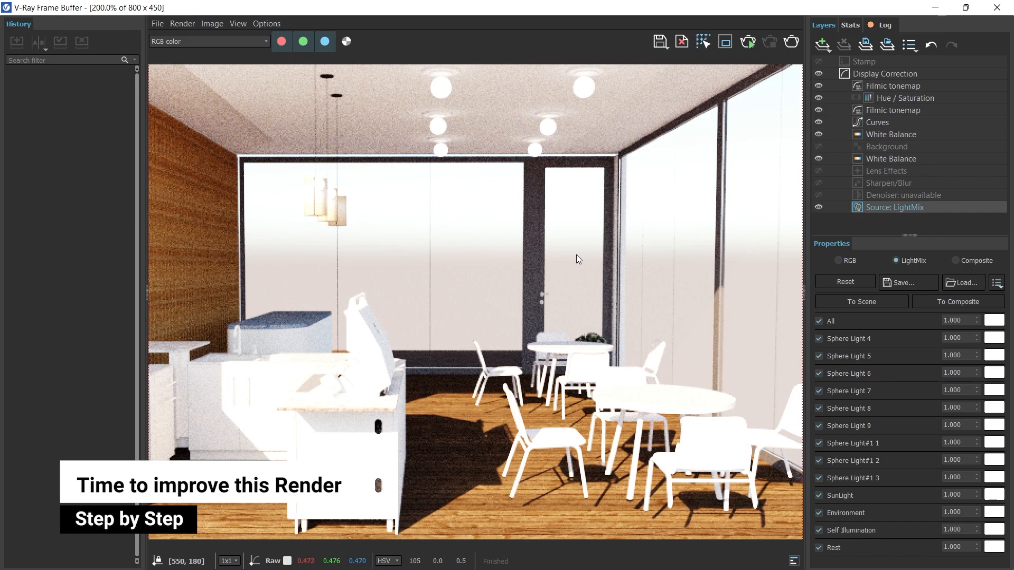
pyautogui.click(996, 8)
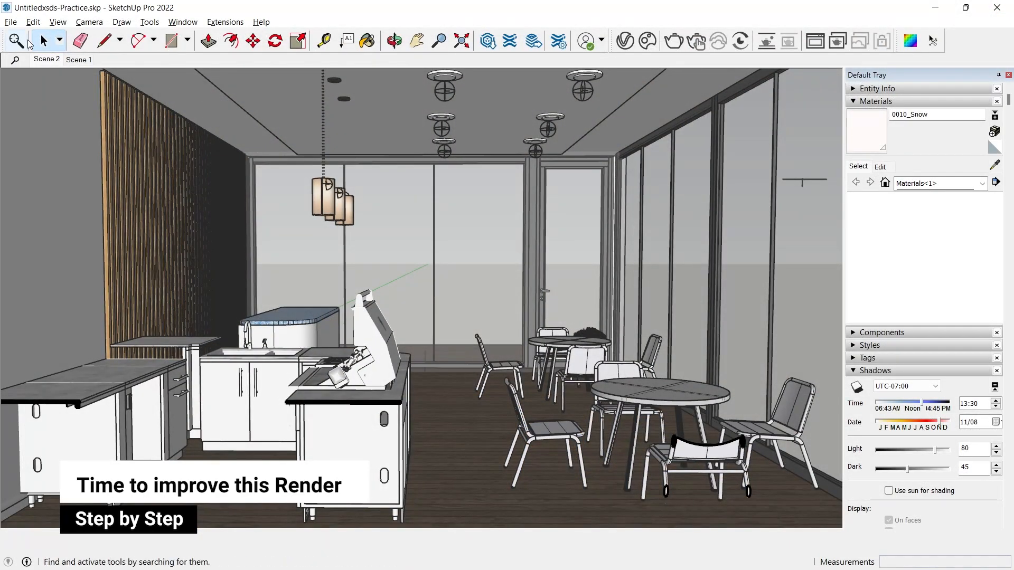
# - Make the Sphere Light and Sphere Light#1 assets invisible in the V-Ray Asset Editor's light options
pyautogui.click(624, 41)
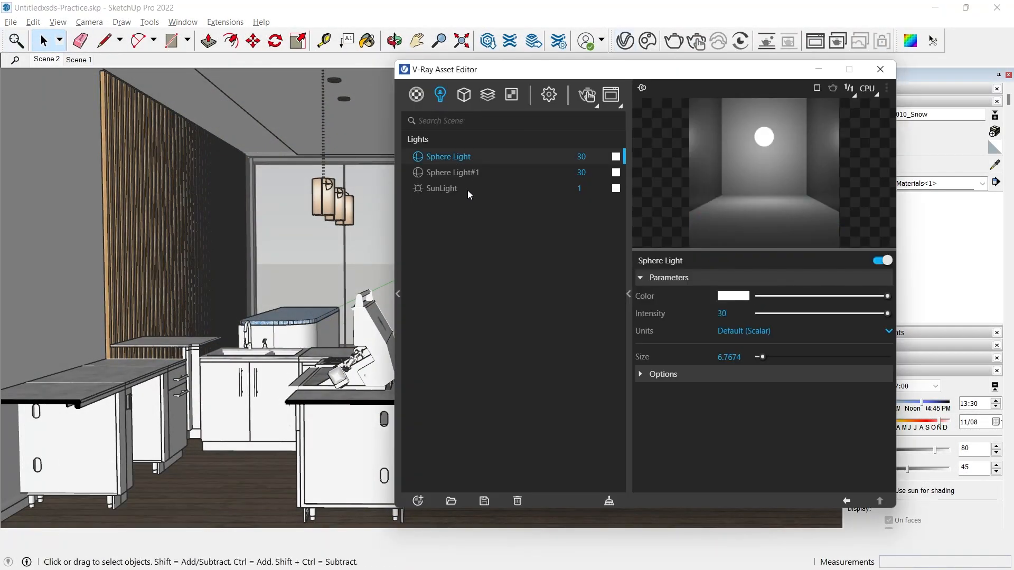
pyautogui.click(660, 374)
pyautogui.click(723, 393)
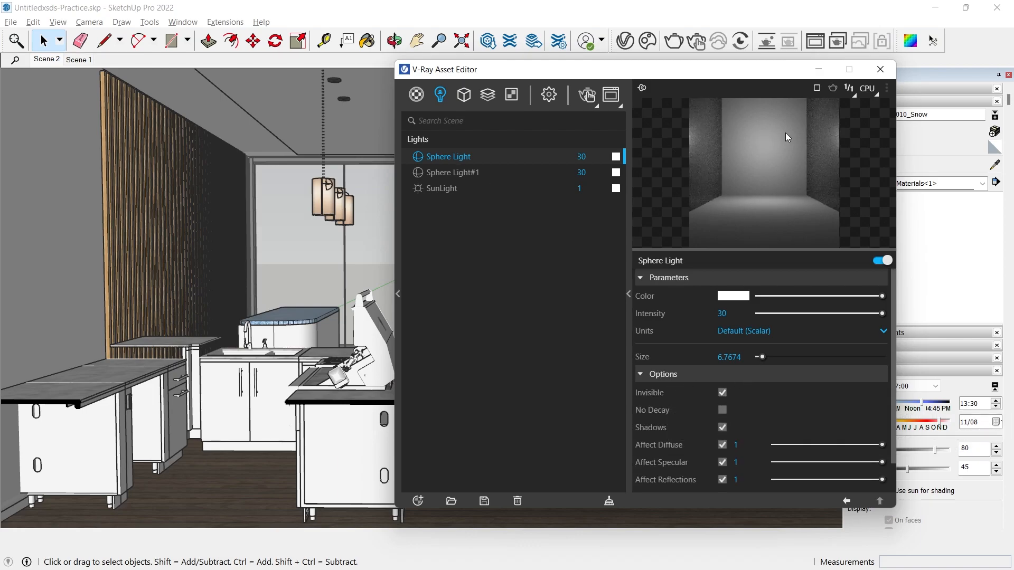
pyautogui.click(469, 177)
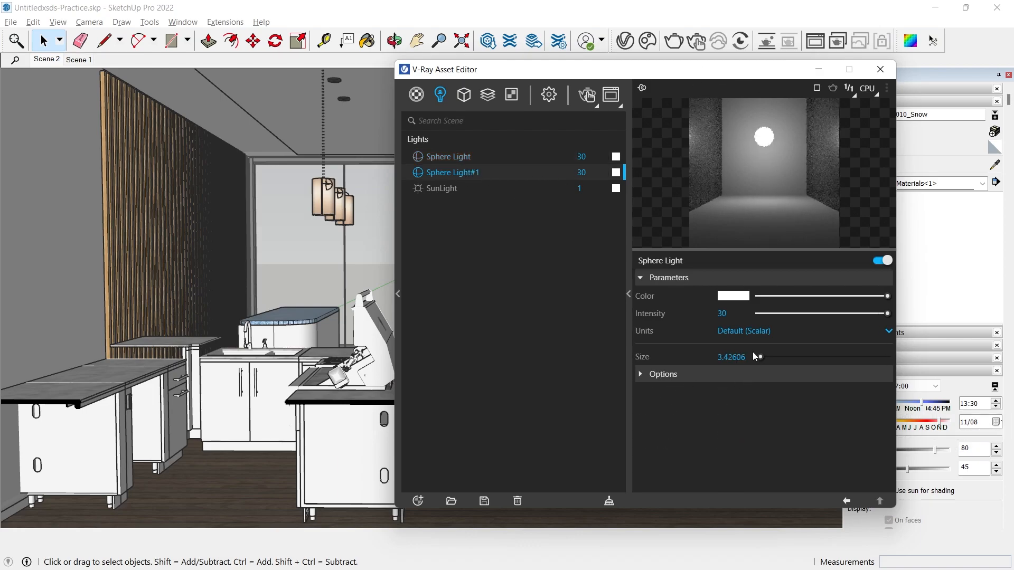
pyautogui.click(660, 376)
pyautogui.click(722, 392)
# - Set the Light Mix render element to group lights by Group Instances and close the Asset Editor
pyautogui.click(493, 95)
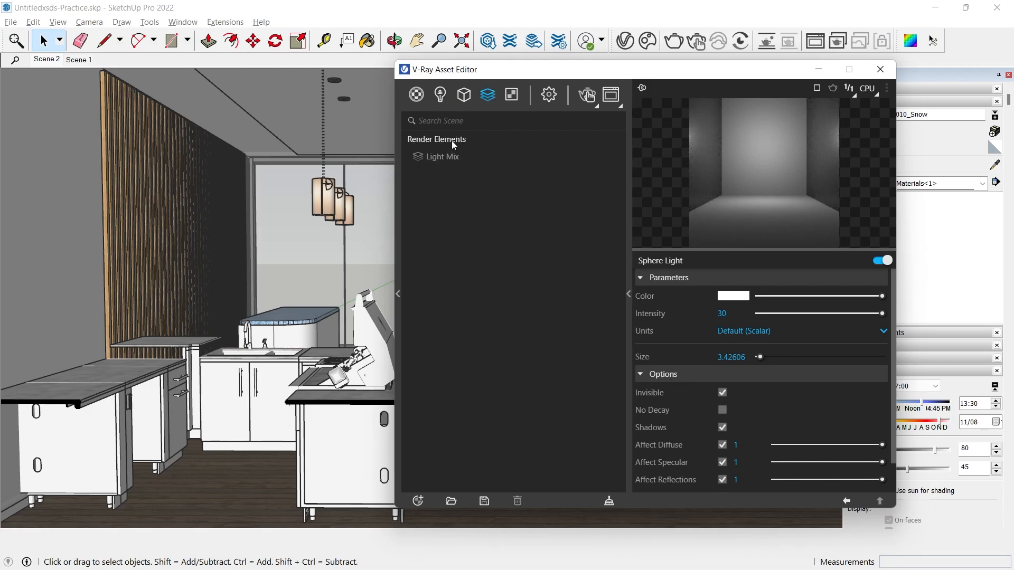
pyautogui.click(442, 157)
pyautogui.click(761, 299)
pyautogui.click(763, 330)
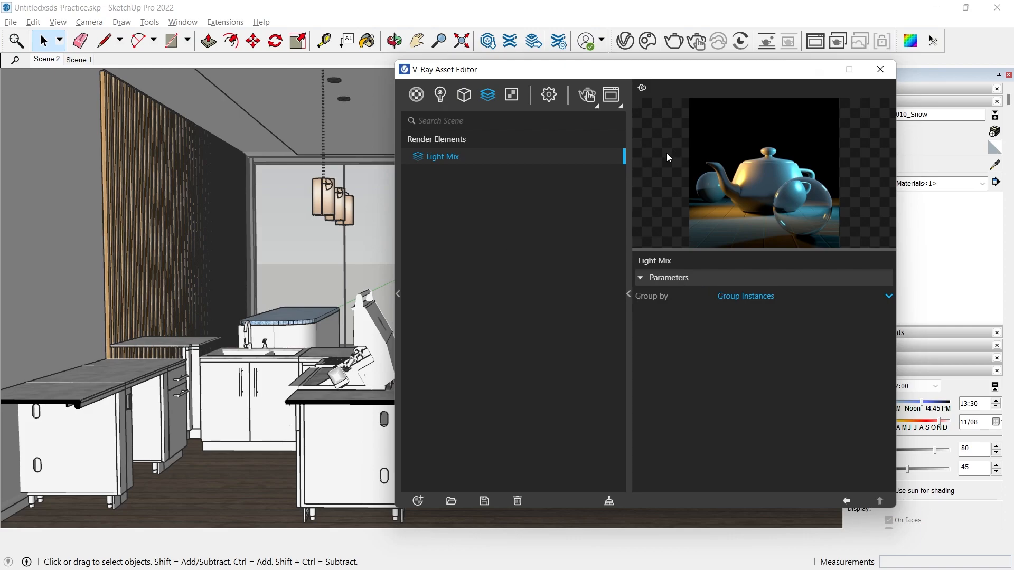
pyautogui.click(880, 69)
# - Move the sphere light up inside the pendant lamp shade and check its placement in the other pendants
pyautogui.scroll(5, 320, 184)
pyautogui.scroll(-2, 319, 185)
pyautogui.moveTo(341, 266); pyautogui.dragTo(517, 377, button='middle')
pyautogui.press('m')
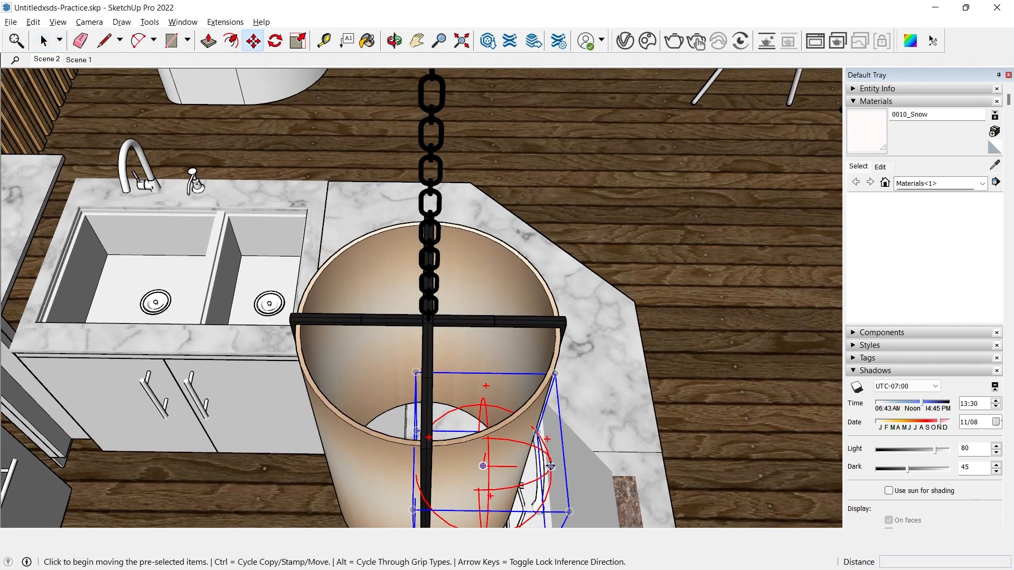
pyautogui.click(555, 467)
pyautogui.click(557, 317)
pyautogui.click(556, 314)
pyautogui.press('Right')
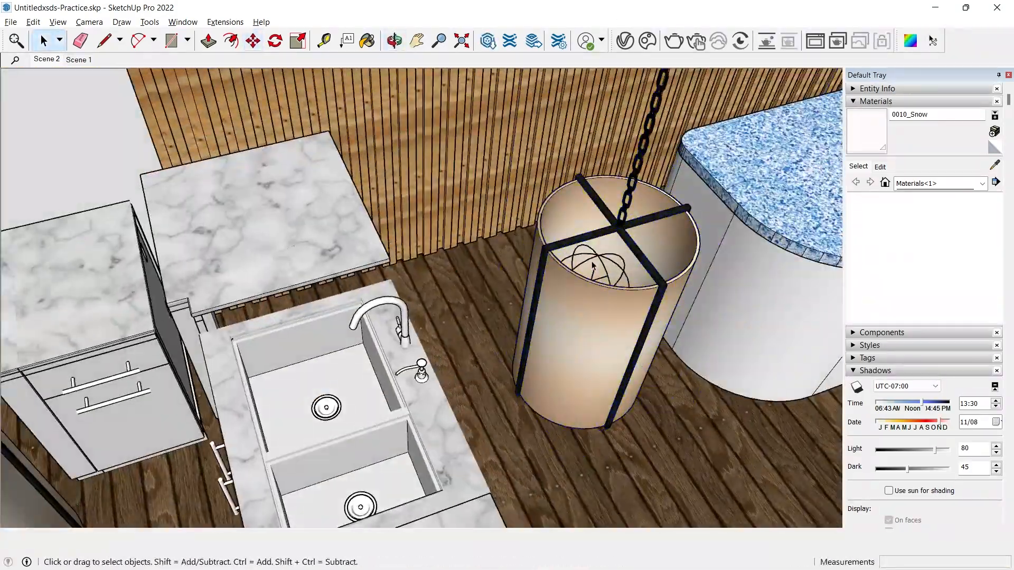
pyautogui.click(621, 306)
pyautogui.moveTo(621, 305); pyautogui.dragTo(560, 319, button='middle')
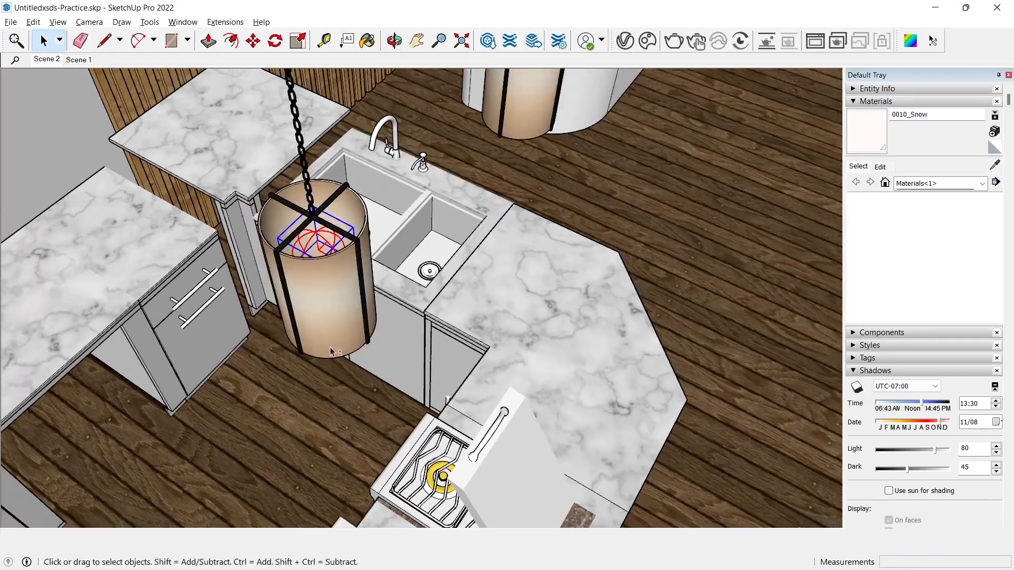
pyautogui.moveTo(331, 348); pyautogui.dragTo(380, 232, button='middle')
# - Collapse the materials and shadows settings and browse the model's list of tags
pyautogui.click(864, 103)
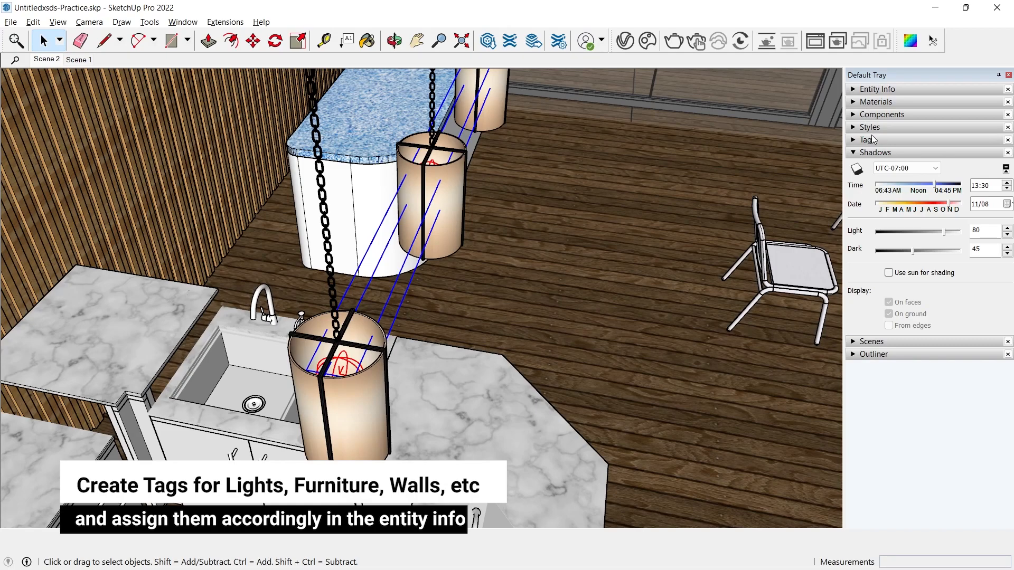
pyautogui.click(861, 153)
pyautogui.click(866, 140)
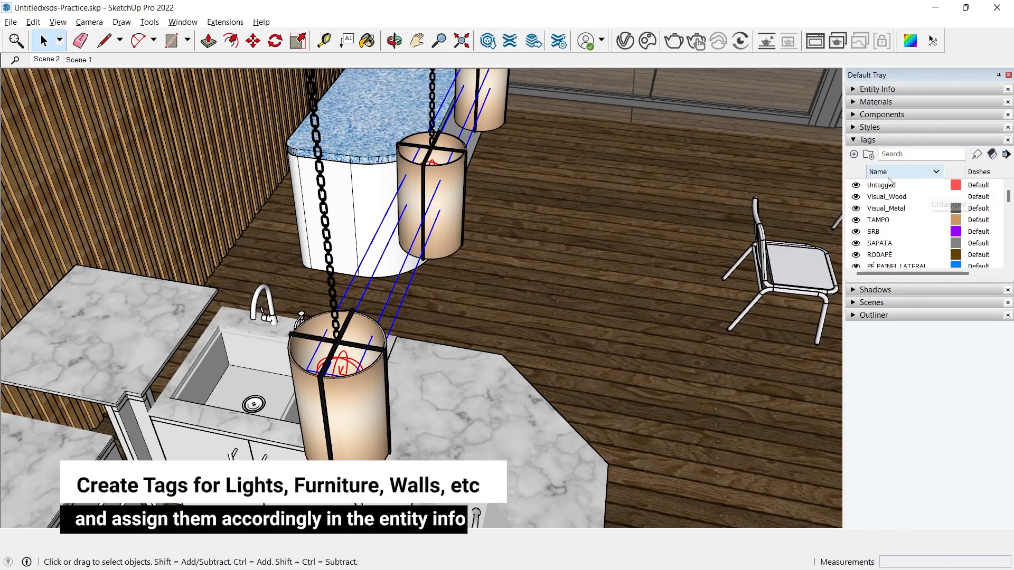
pyautogui.scroll(-3, 932, 227)
pyautogui.scroll(10, 918, 232)
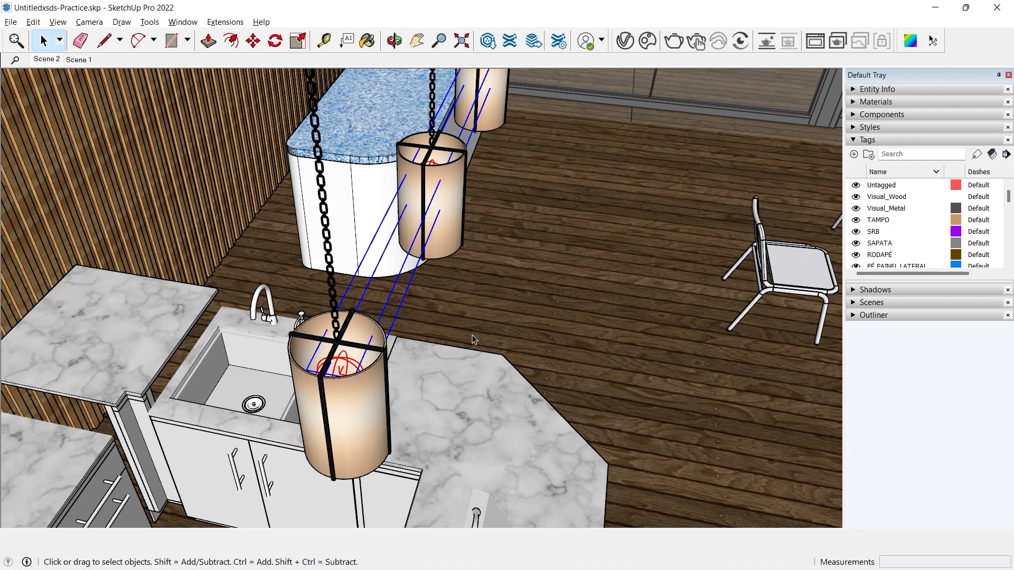
pyautogui.click(480, 323)
# - Rename the Sphere Light#1 asset as Lamp Light in the V-Ray Asset Editor
pyautogui.moveTo(451, 227); pyautogui.dragTo(446, 324, button='middle')
pyautogui.moveTo(556, 203); pyautogui.dragTo(624, 61, button='middle')
pyautogui.click(625, 40)
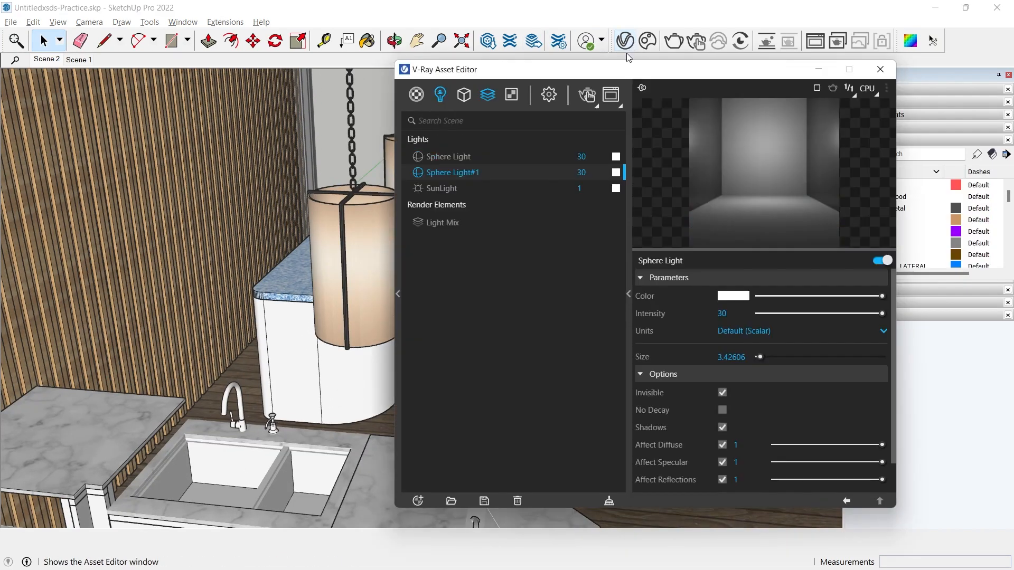
pyautogui.rightClick(454, 172)
pyautogui.click(485, 201)
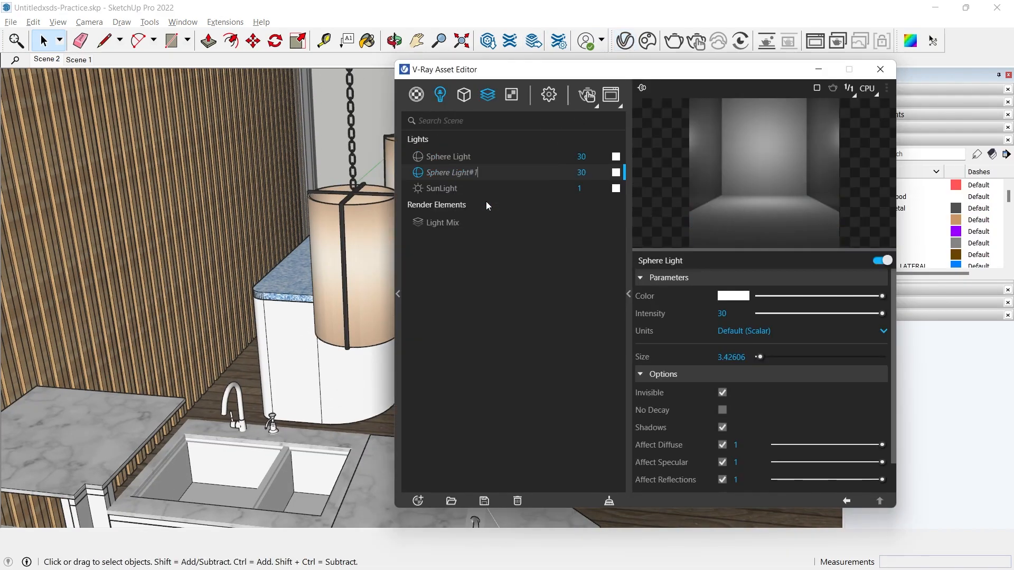
pyautogui.write('Lamp Light')
pyautogui.press('Return')
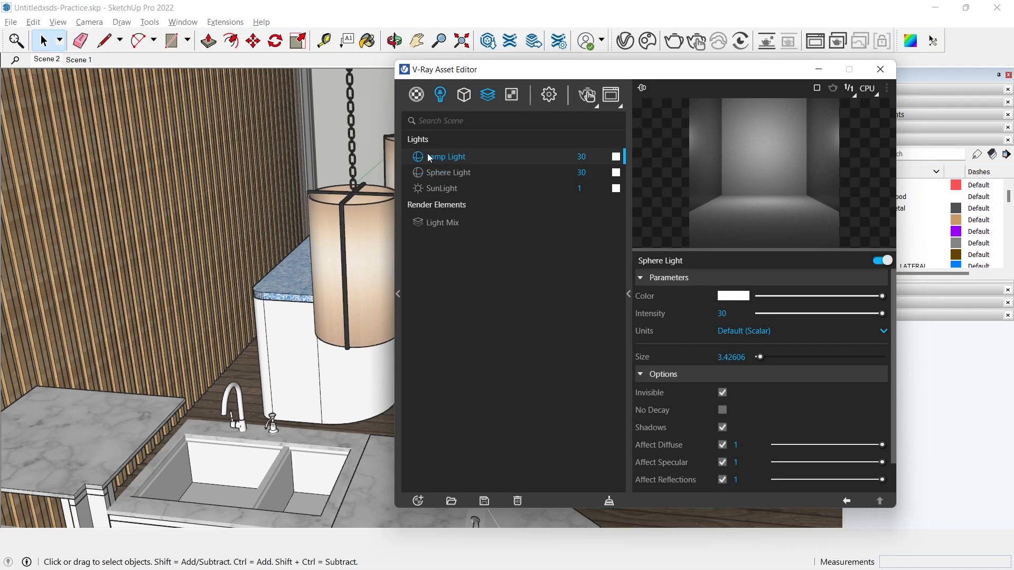
# - Rename the remaining Sphere Light asset as Ceiling Light
pyautogui.rightClick(433, 175)
pyautogui.click(447, 204)
pyautogui.write('Ceiling Light')
pyautogui.press('Return')
# - Return to the Scene 2 view, start an interactive render, and show the LightMix source properties
pyautogui.click(52, 60)
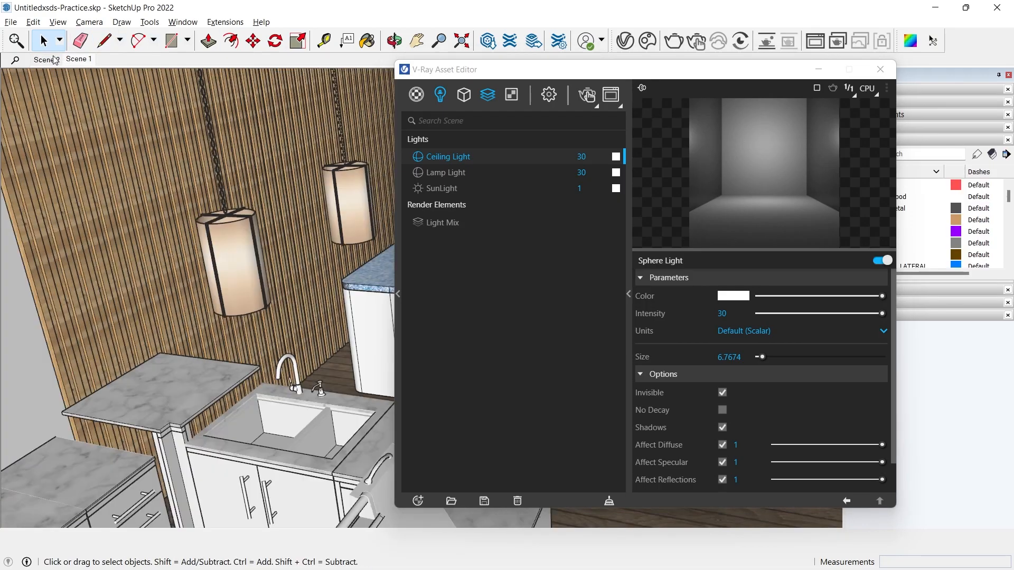
pyautogui.click(587, 97)
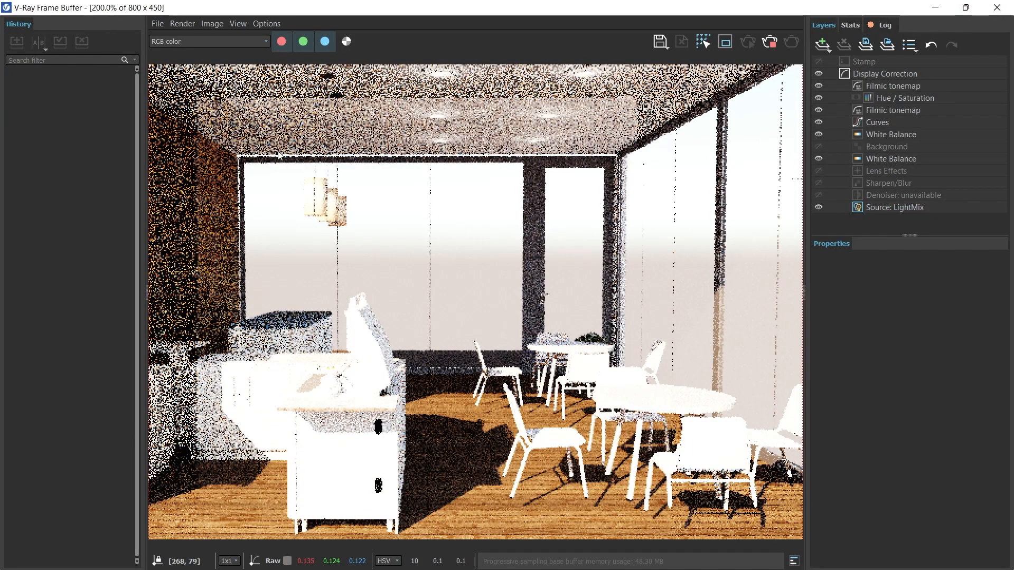
pyautogui.click(918, 208)
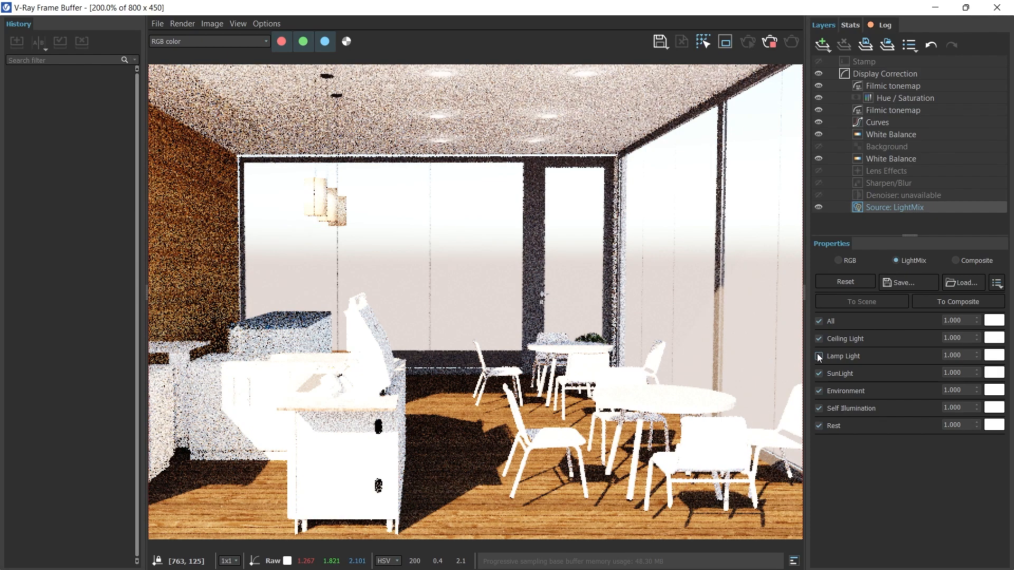
# - Isolate Lamp Light in LightMix to check its contribution, turn all lights back on, and close the render and Asset Editor
pyautogui.click(818, 356)
pyautogui.click(819, 356)
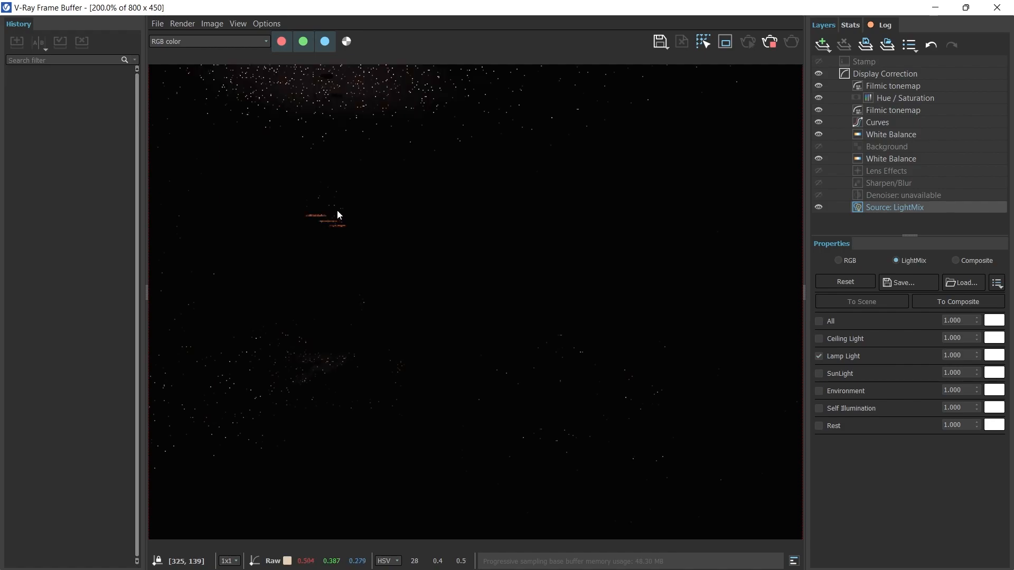
pyautogui.click(819, 339)
pyautogui.click(819, 374)
pyautogui.click(818, 391)
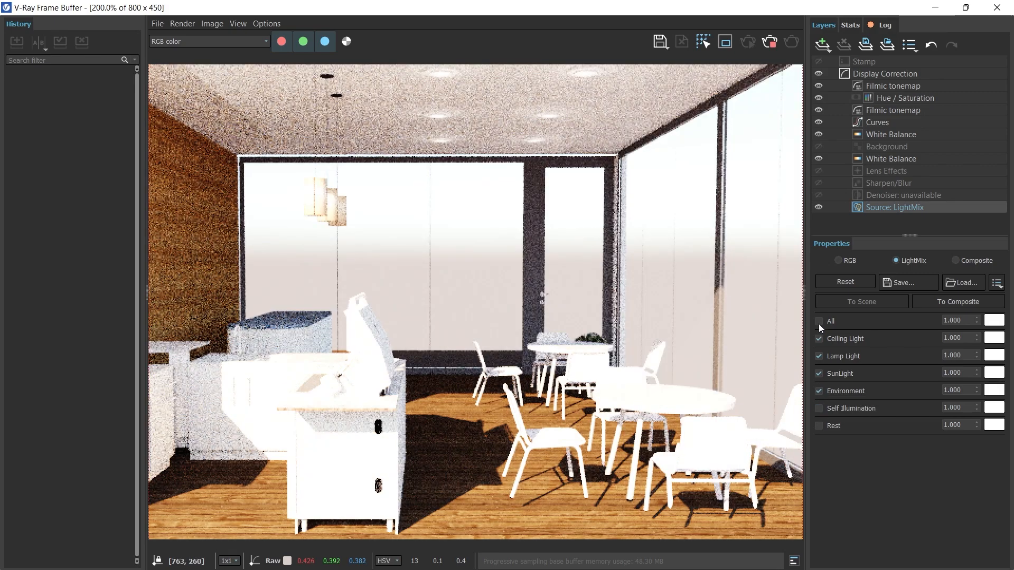
pyautogui.click(818, 322)
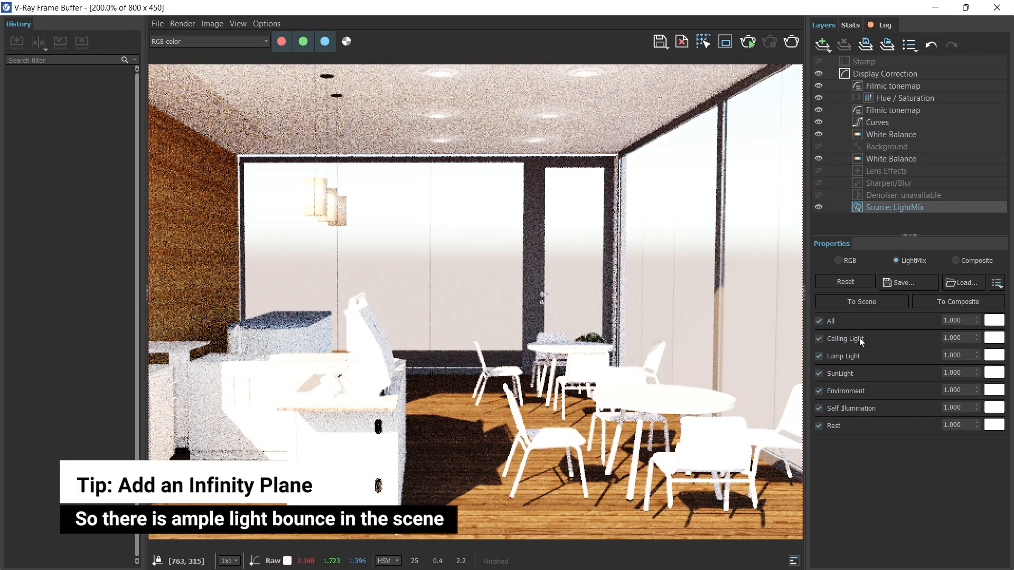
pyautogui.click(997, 7)
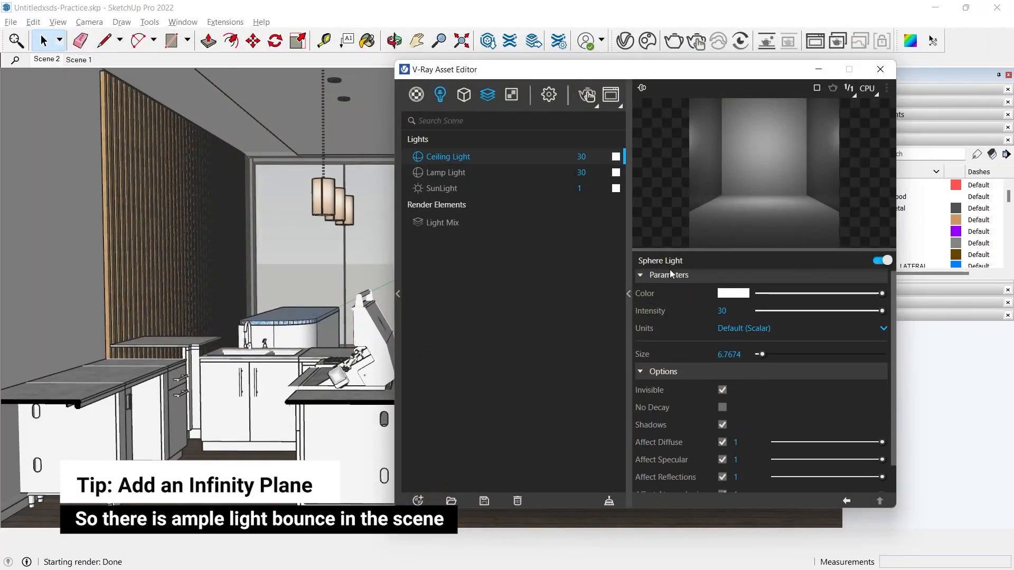
pyautogui.click(880, 69)
pyautogui.moveTo(528, 158); pyautogui.dragTo(464, 265, button='middle')
pyautogui.scroll(-2, 451, 331)
pyautogui.moveTo(451, 331); pyautogui.dragTo(500, 248, button='middle')
pyautogui.scroll(-1, 499, 248)
pyautogui.scroll(-2, 500, 248)
pyautogui.press('r')
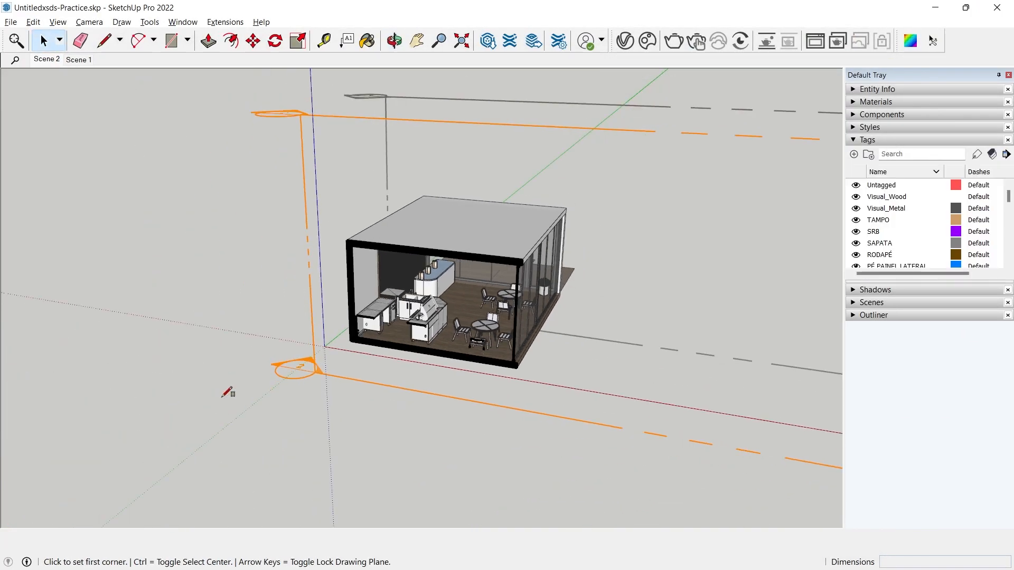
pyautogui.click(80, 372)
pyautogui.moveTo(441, 465); pyautogui.dragTo(482, 303, button='middle')
pyautogui.scroll(-2, 482, 303)
pyautogui.moveTo(716, 504); pyautogui.dragTo(629, 315, button='middle')
pyautogui.press('space')
# - Place a V-Ray infinite plane on the ground beside the building
pyautogui.moveTo(477, 303); pyautogui.dragTo(312, 143, button='middle')
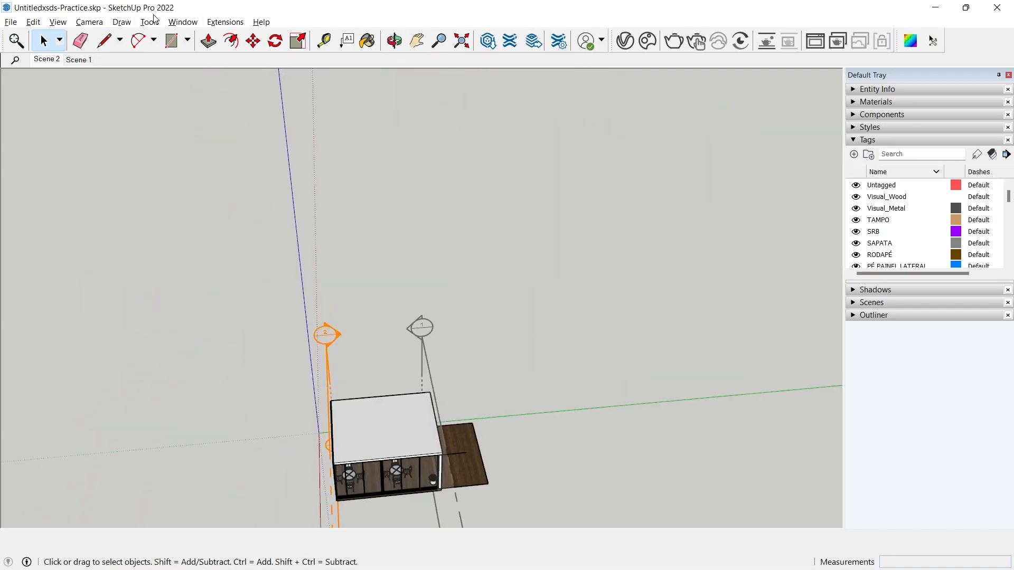
pyautogui.click(57, 22)
pyautogui.click(79, 35)
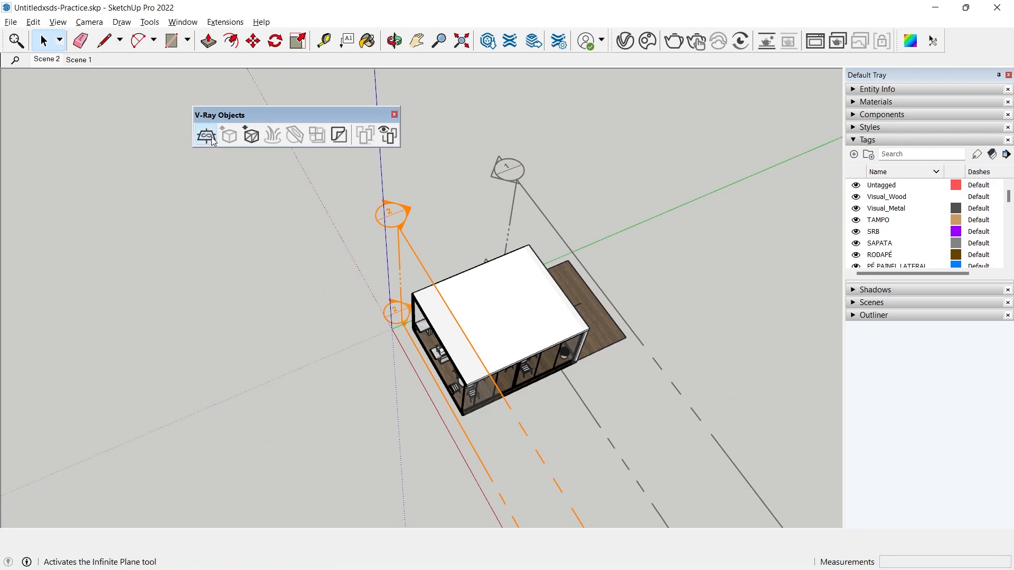
pyautogui.click(206, 135)
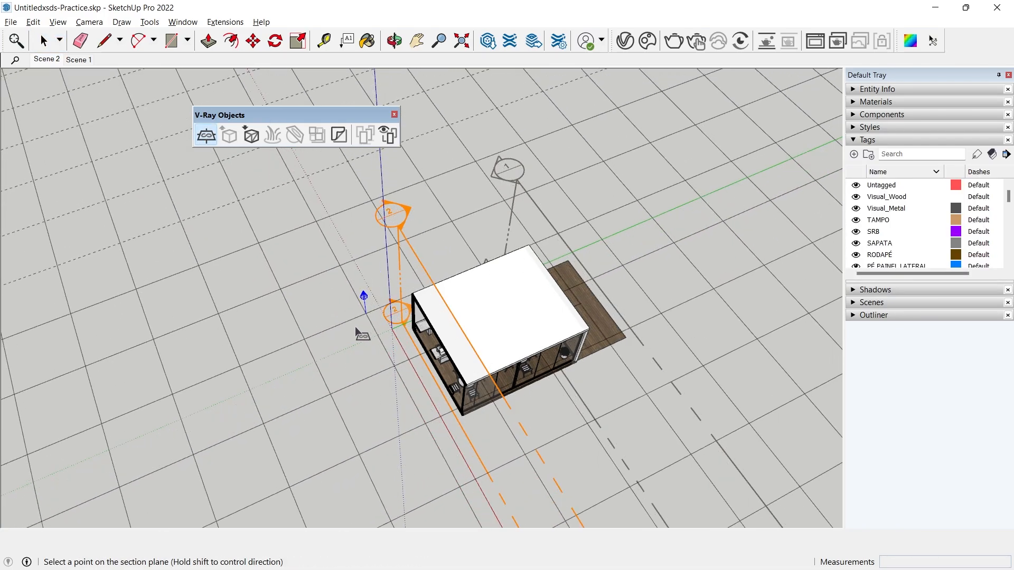
pyautogui.press('space')
# - Turn off the active cut of section plane 2 to show the complete building
pyautogui.moveTo(377, 360); pyautogui.dragTo(384, 203, button='middle')
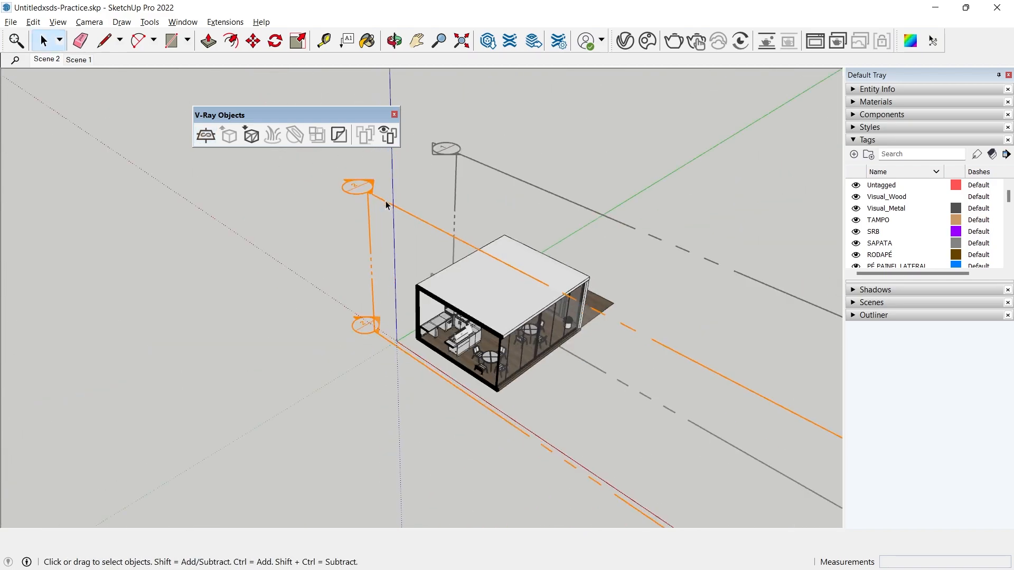
pyautogui.click(383, 203)
pyautogui.rightClick(383, 203)
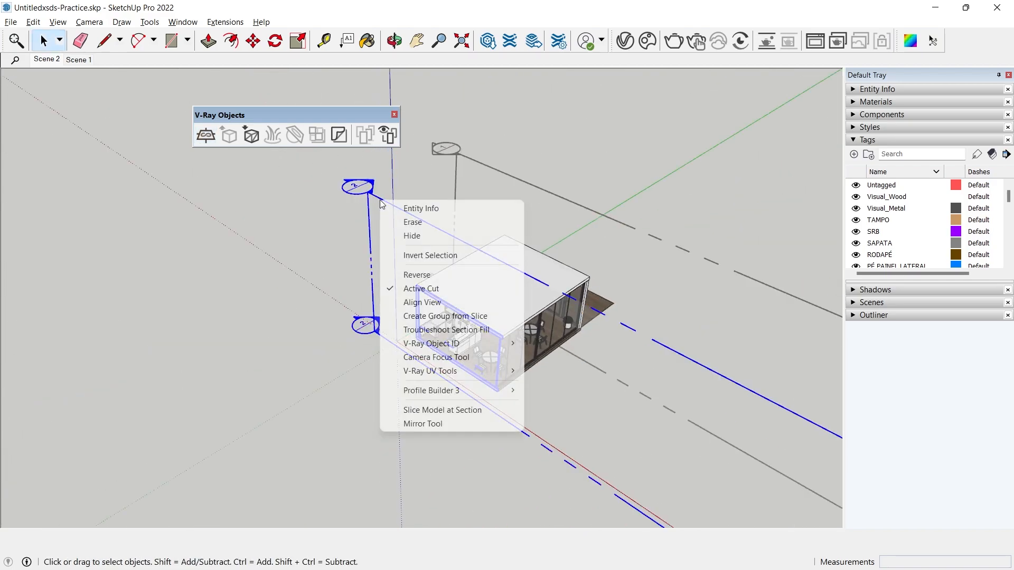
pyautogui.click(420, 287)
pyautogui.scroll(2, 368, 351)
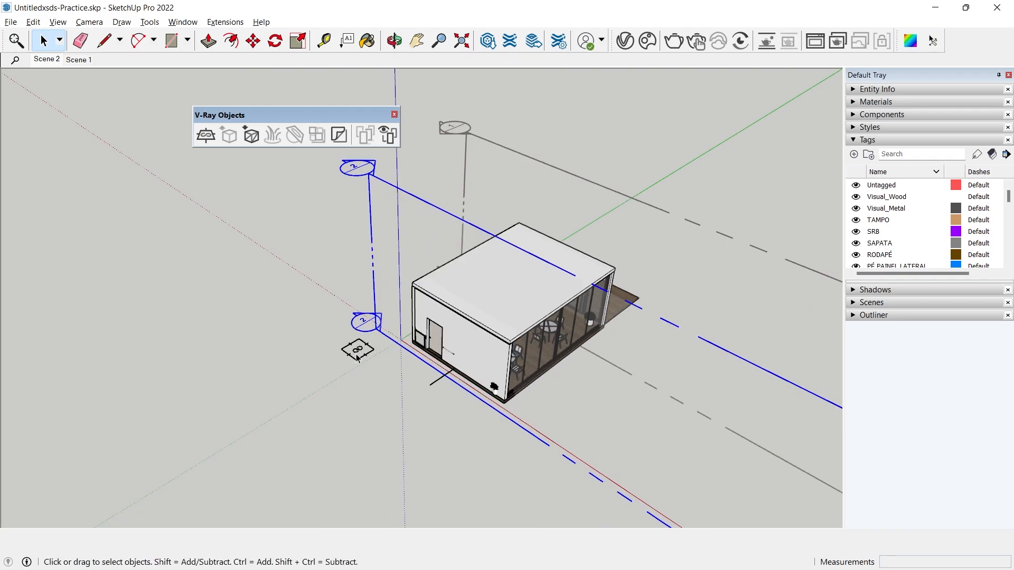
# - Move the infinite plane about 8140 mm across the ground to the area behind the building
pyautogui.click(359, 350)
pyautogui.press('m')
pyautogui.click(356, 363)
pyautogui.moveTo(355, 363); pyautogui.dragTo(248, 406, button='middle')
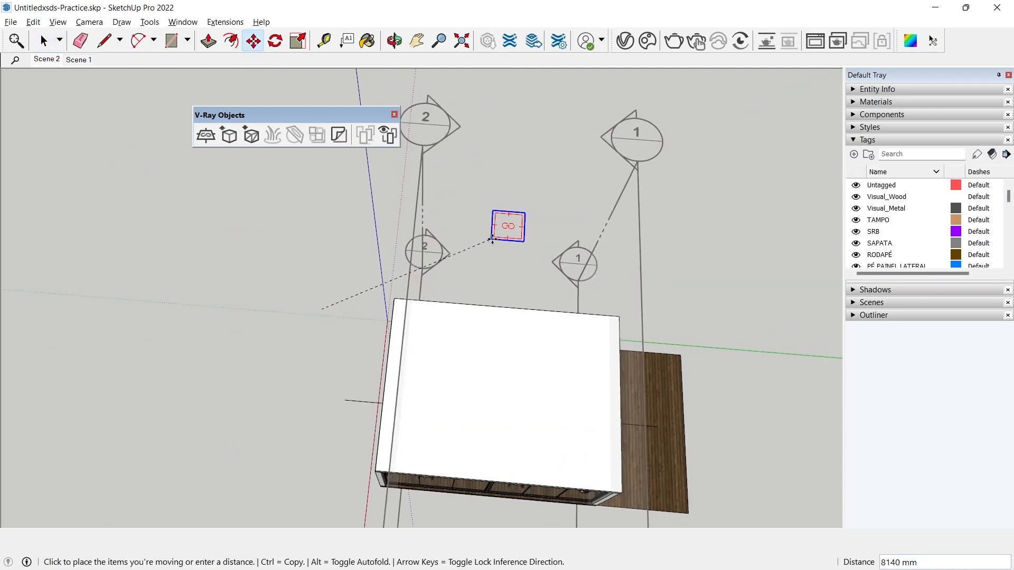
pyautogui.click(496, 243)
# - Lower the infinite plane 200 mm to the underside of the building's wooden floor
pyautogui.moveTo(497, 242); pyautogui.dragTo(264, 177, button='middle')
pyautogui.moveTo(611, 358); pyautogui.dragTo(645, 191, button='middle')
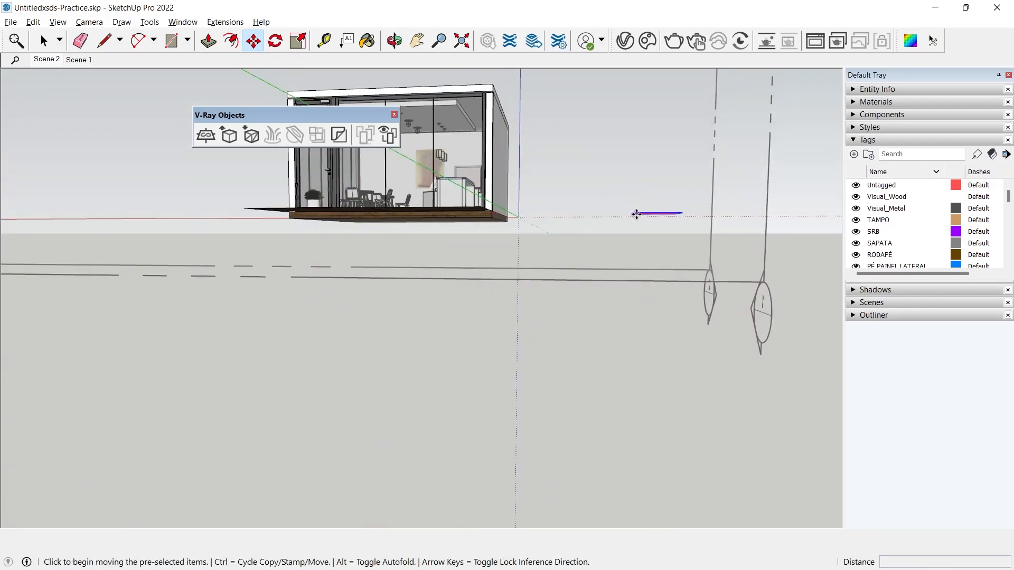
pyautogui.click(636, 214)
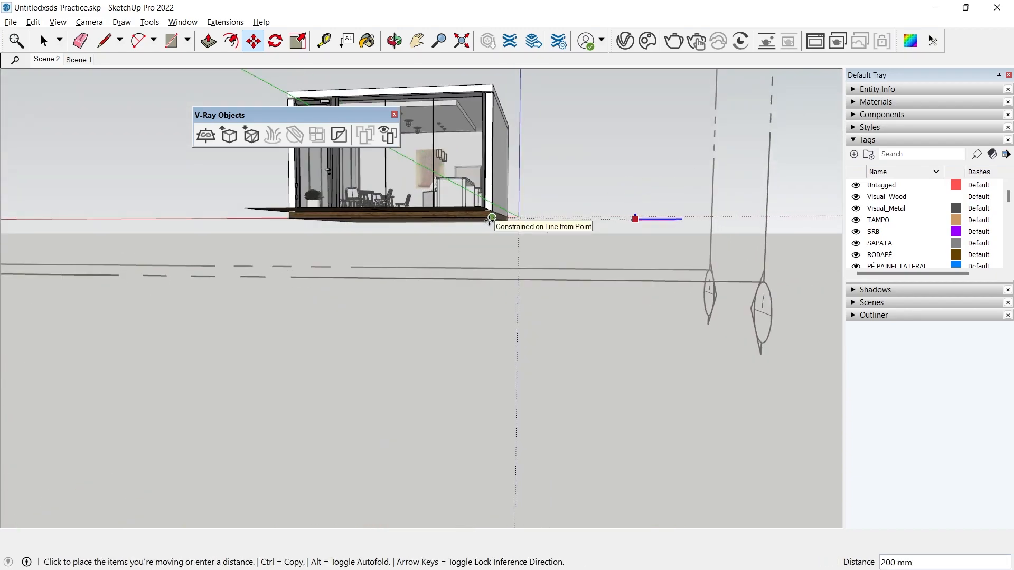
pyautogui.scroll(6, 490, 222)
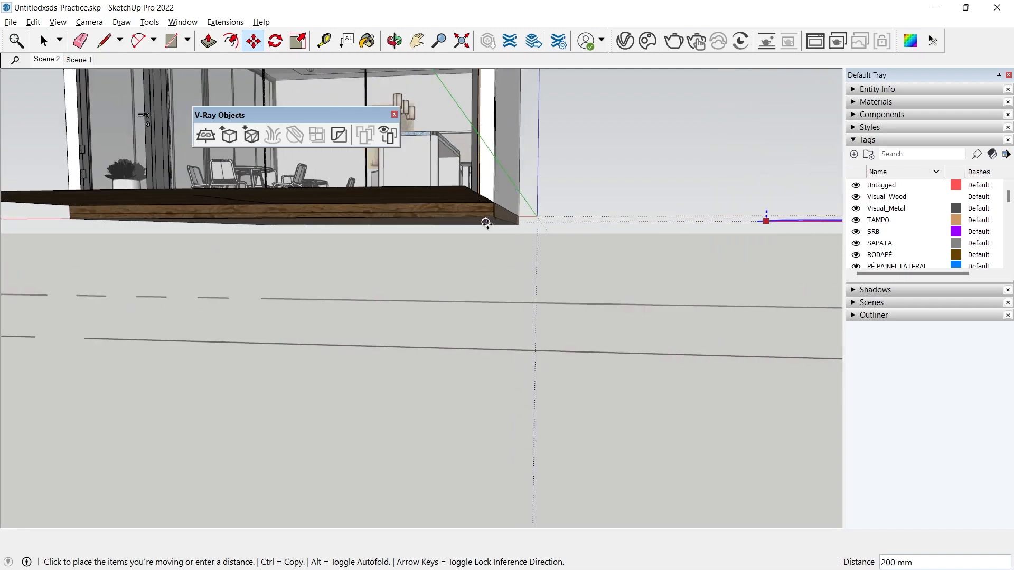
pyautogui.scroll(2, 495, 227)
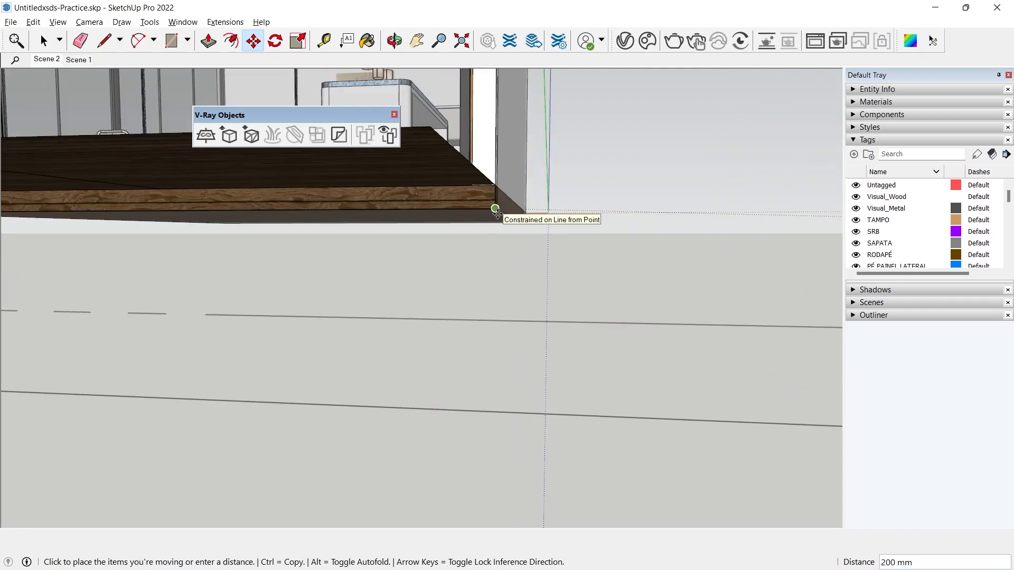
pyautogui.click(496, 213)
pyautogui.press('space')
# - Examine the infinite plane around the building, recall Scene 2, and inspect its section cut from outside
pyautogui.scroll(-5, 491, 240)
pyautogui.moveTo(515, 240); pyautogui.dragTo(501, 298, button='middle')
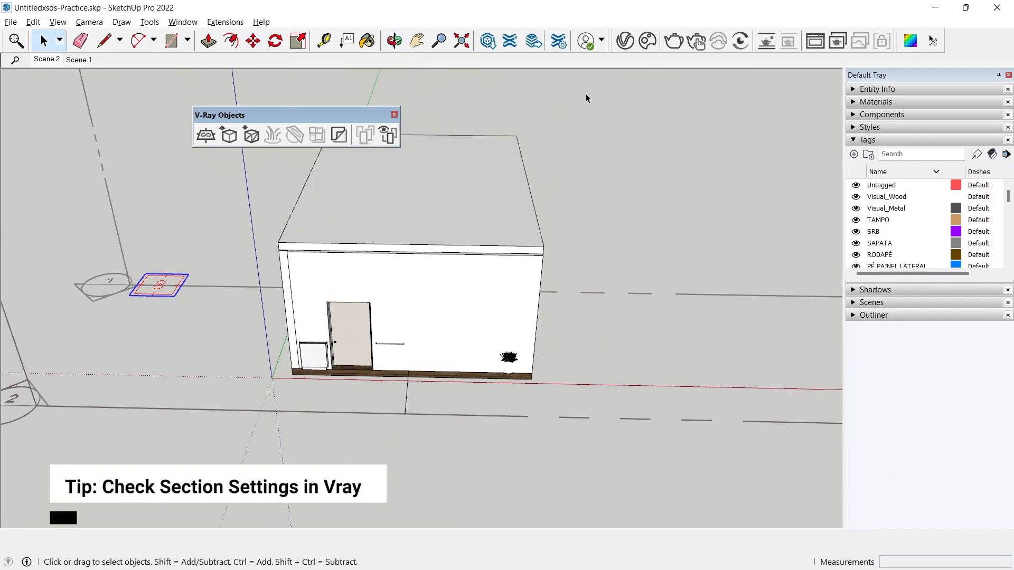
pyautogui.moveTo(590, 157); pyautogui.dragTo(406, 275, button='middle')
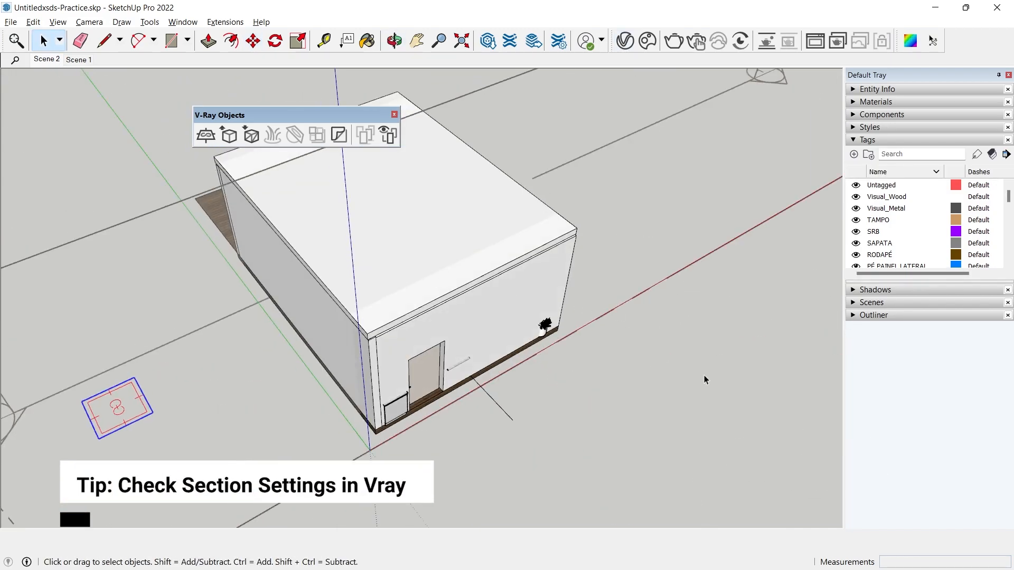
pyautogui.moveTo(704, 379); pyautogui.dragTo(366, 393, button='middle')
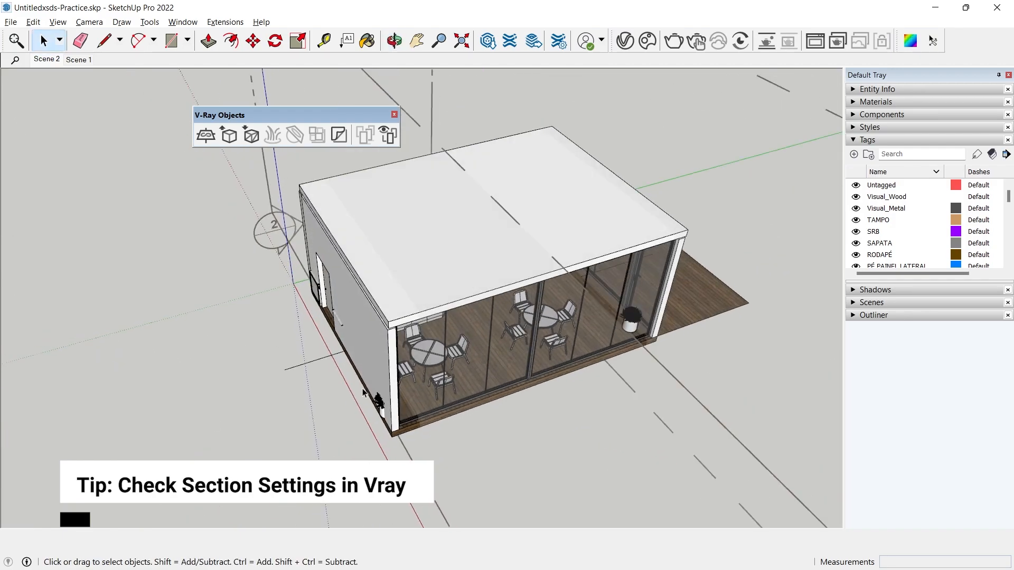
pyautogui.click(53, 61)
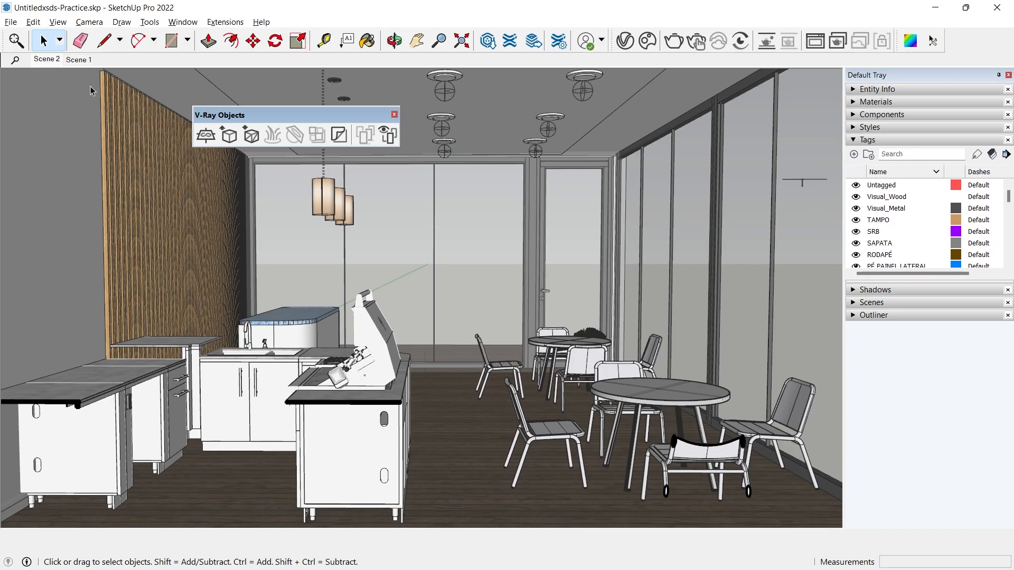
pyautogui.moveTo(551, 274); pyautogui.dragTo(378, 401, button='middle')
pyautogui.scroll(-5, 501, 217)
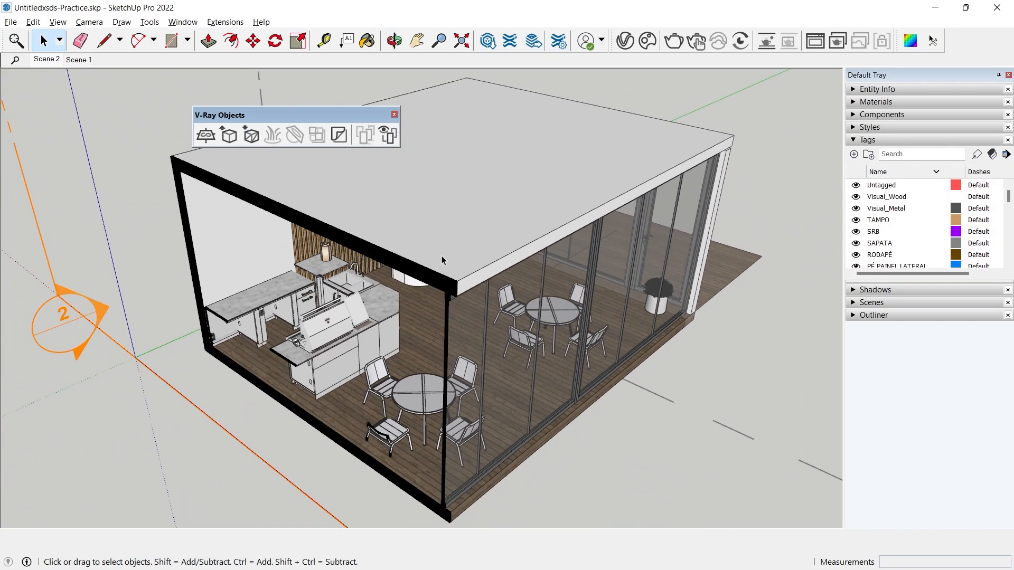
# - Review the V-Ray clipper settings of Section 2 in the scene's geometries and view the section from outside
pyautogui.click(625, 41)
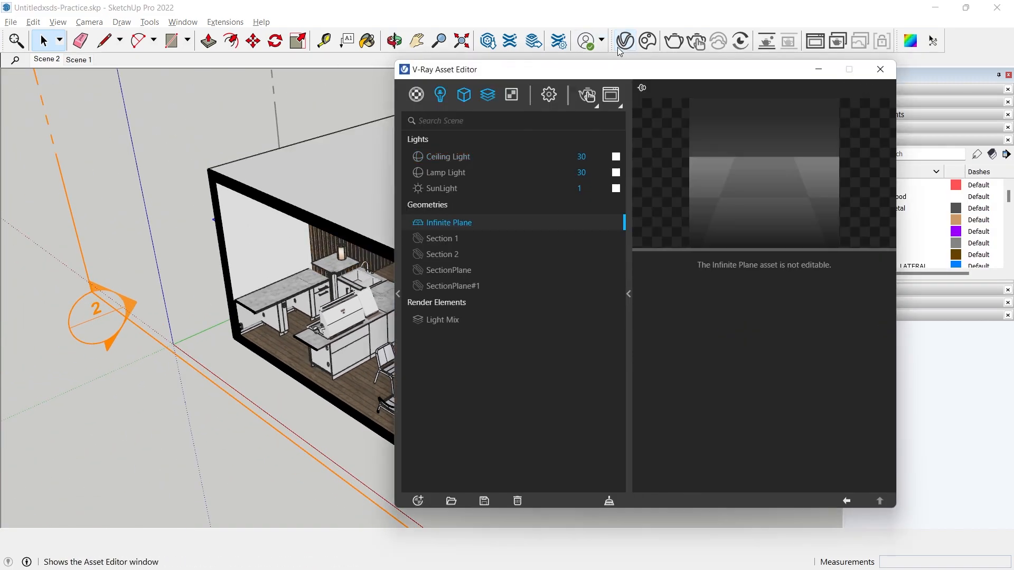
pyautogui.click(464, 95)
pyautogui.click(487, 95)
pyautogui.click(464, 95)
pyautogui.click(457, 193)
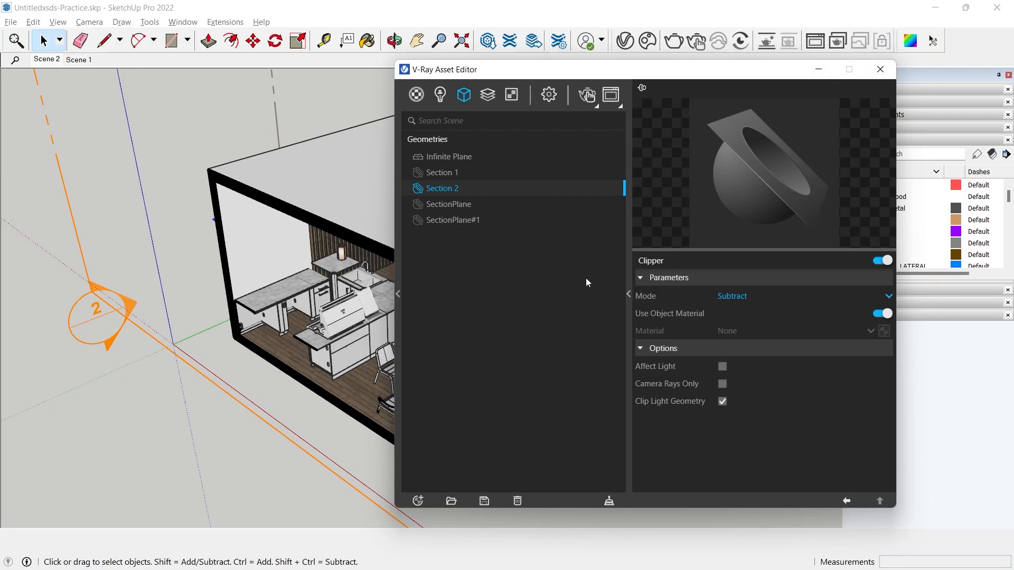
pyautogui.moveTo(246, 300); pyautogui.dragTo(258, 359, button='middle')
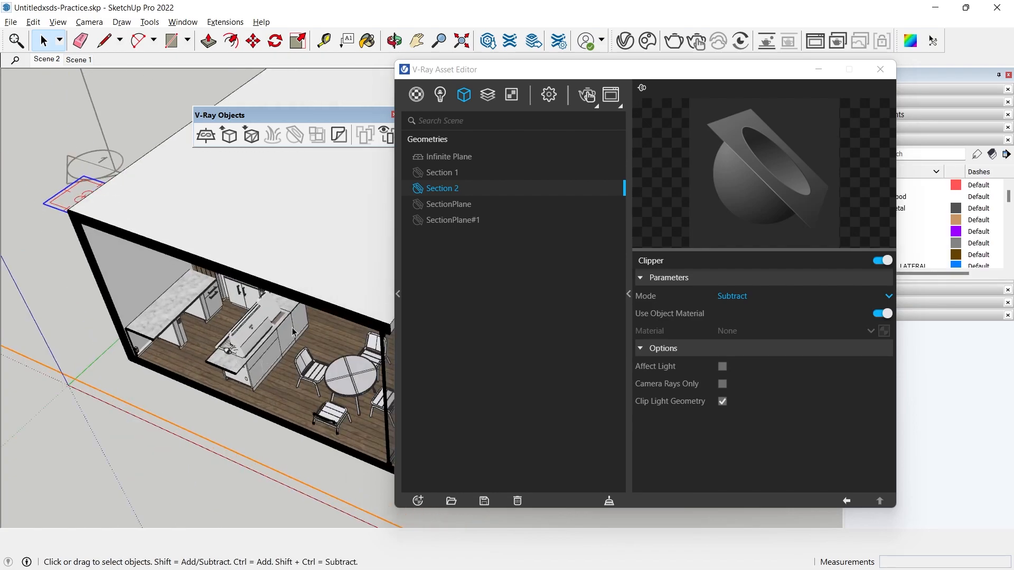
pyautogui.moveTo(345, 349); pyautogui.dragTo(296, 312, button='middle')
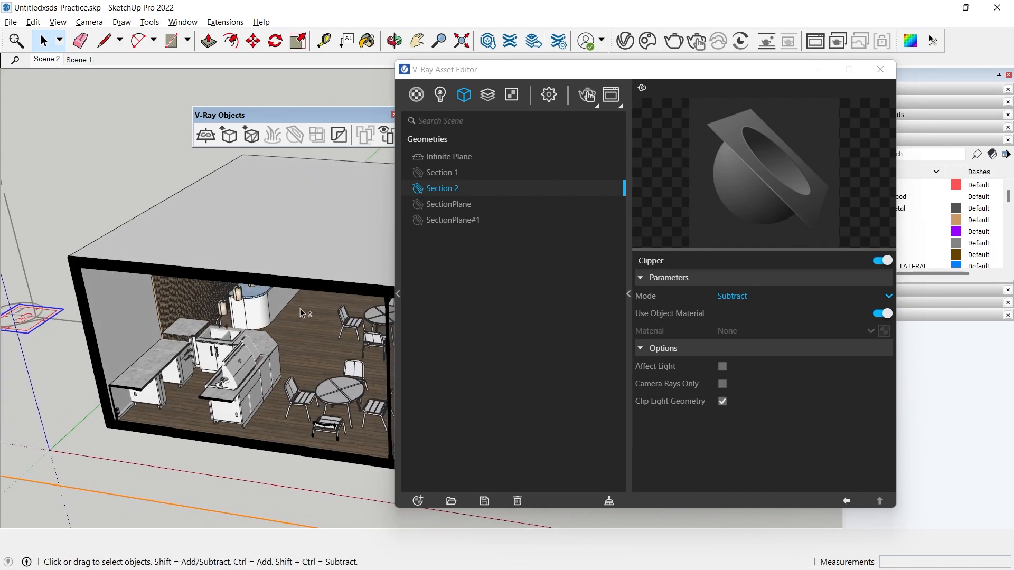
# - Recall Scene 2 and start an interactive V-Ray render to check the noise in the interior
pyautogui.click(46, 59)
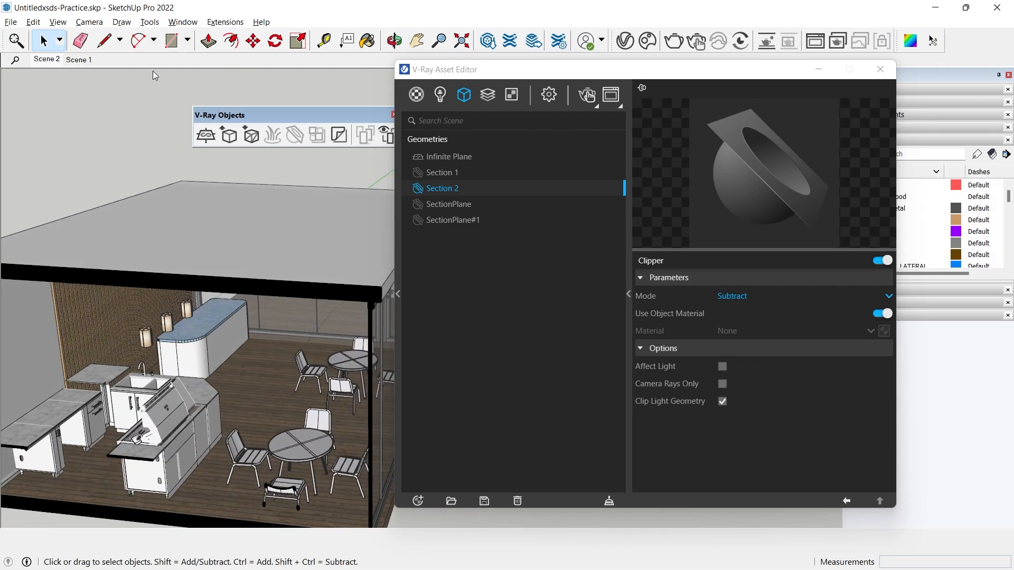
pyautogui.click(587, 96)
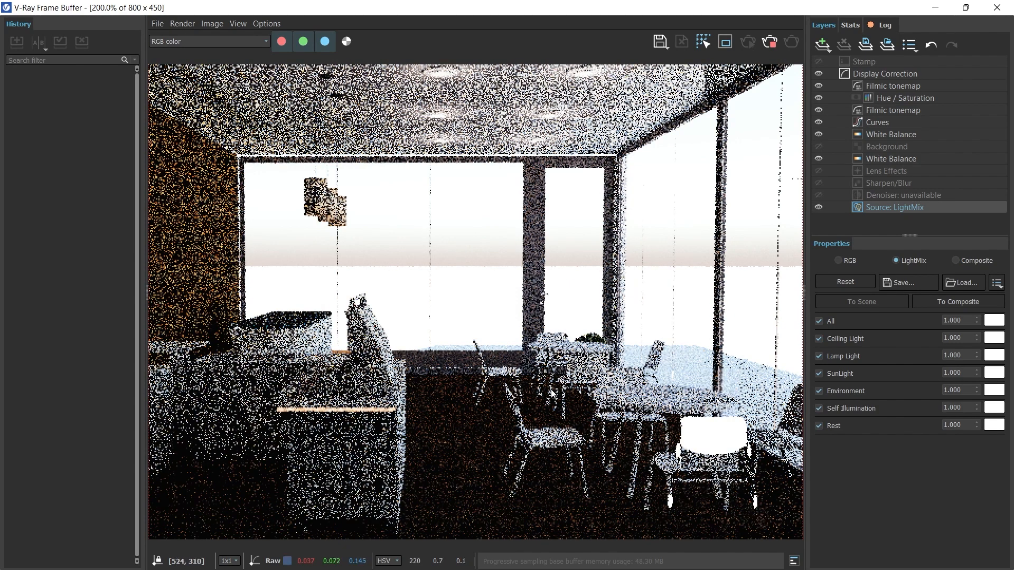
pyautogui.scroll(-2, 551, 394)
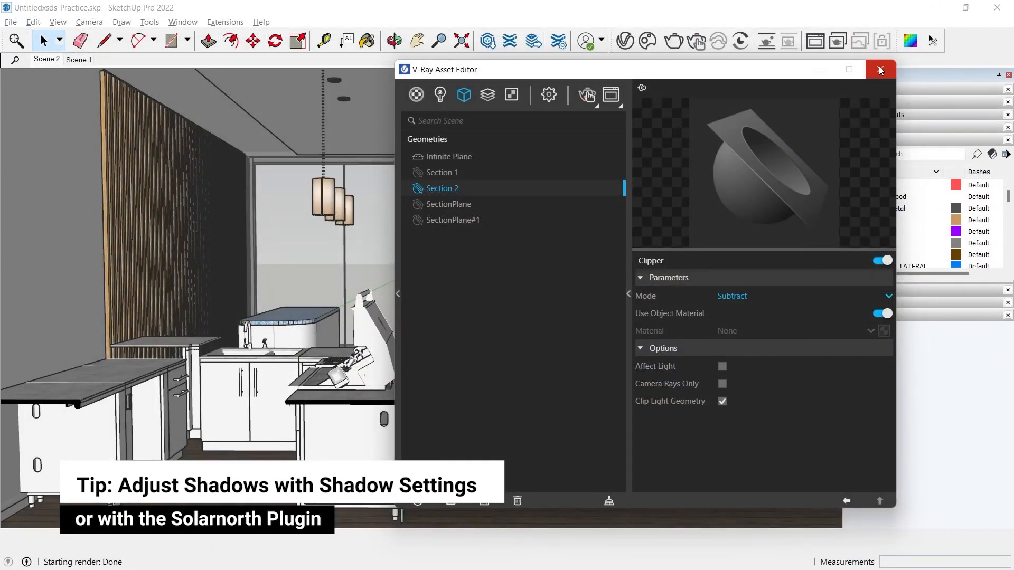
# - Close the V-Ray Asset Editor and turn on shadows to inspect how they fall around the building
pyautogui.click(880, 70)
pyautogui.moveTo(475, 137); pyautogui.dragTo(473, 217, button='middle')
pyautogui.scroll(-4, 324, 179)
pyautogui.click(55, 22)
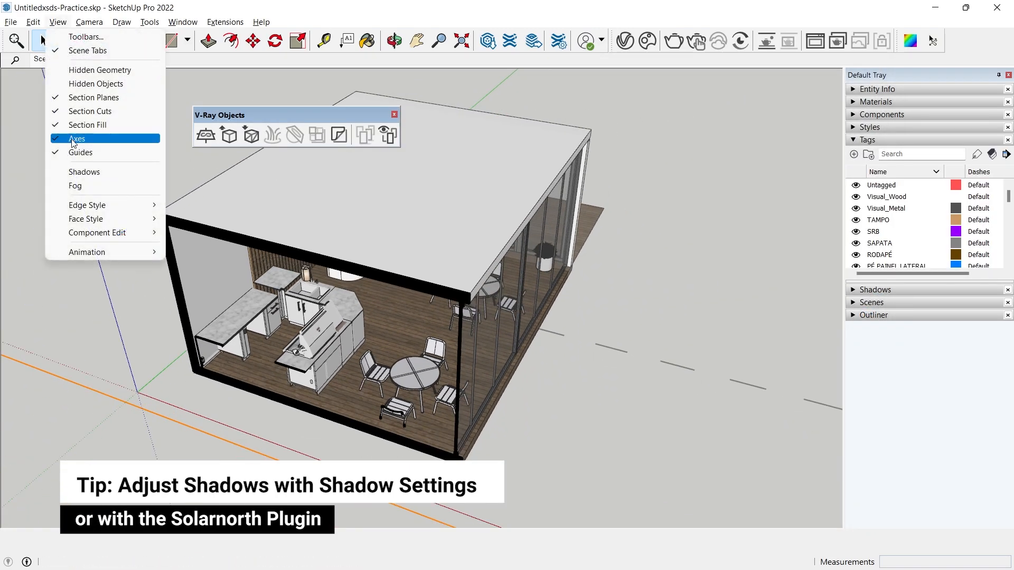
pyautogui.click(73, 174)
pyautogui.moveTo(521, 363); pyautogui.dragTo(351, 367, button='middle')
pyautogui.moveTo(496, 357); pyautogui.dragTo(370, 375, button='middle')
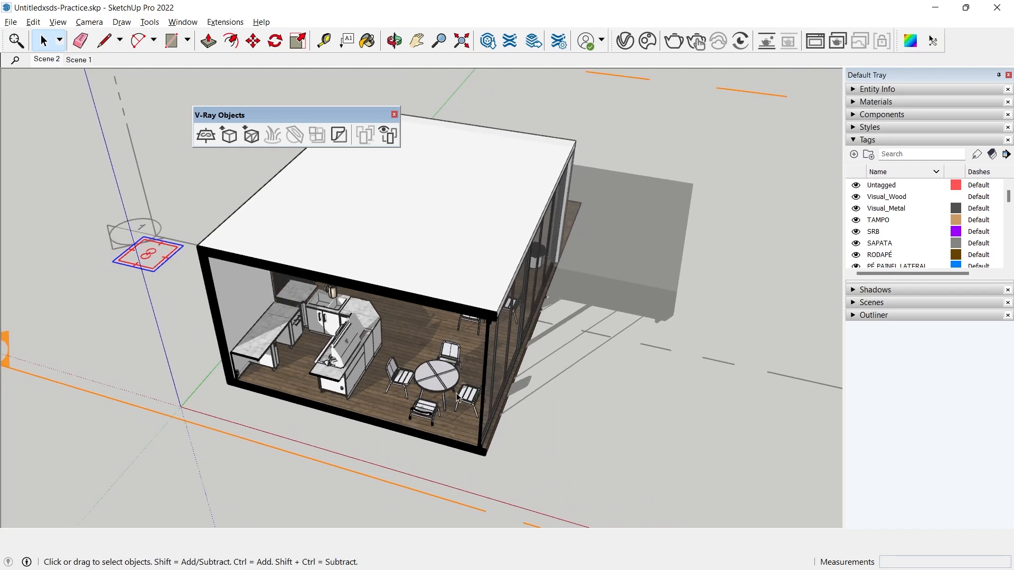
# - Open the shadow settings and set the time to 08:23 while viewing the building from outside
pyautogui.click(869, 290)
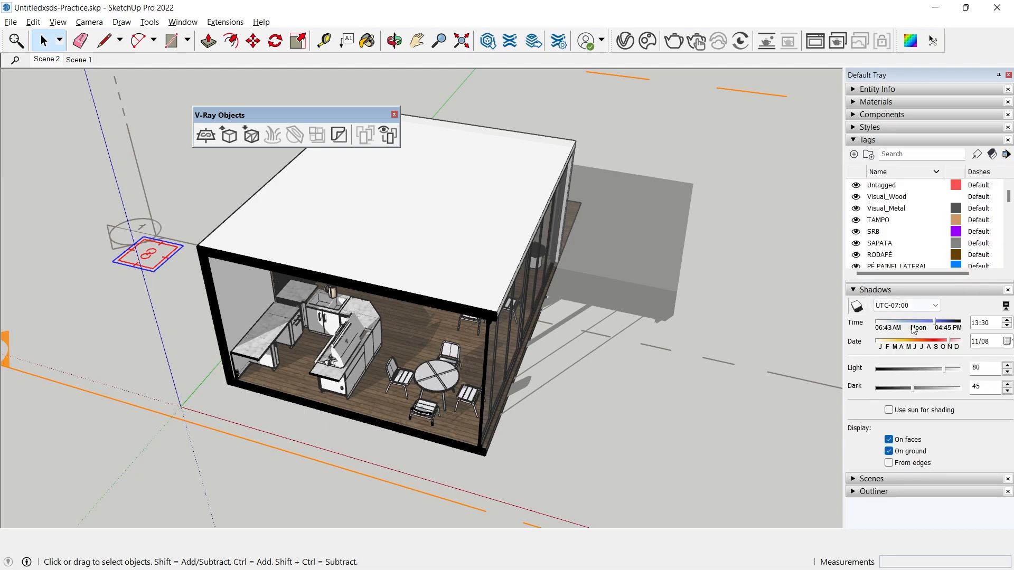
pyautogui.moveTo(603, 347); pyautogui.dragTo(658, 311, button='middle')
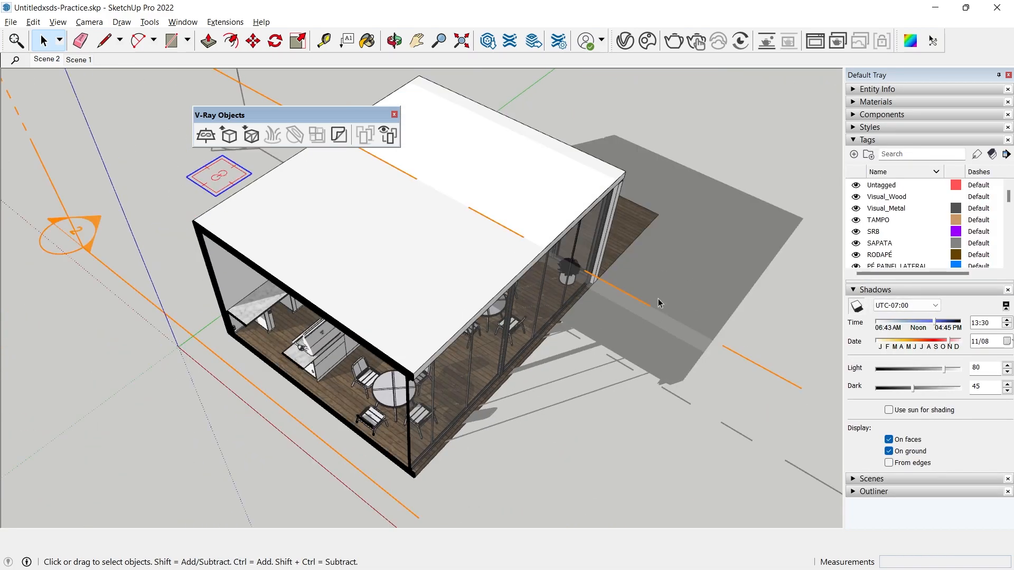
pyautogui.scroll(-5, 657, 312)
pyautogui.moveTo(595, 289); pyautogui.dragTo(671, 252, button='middle')
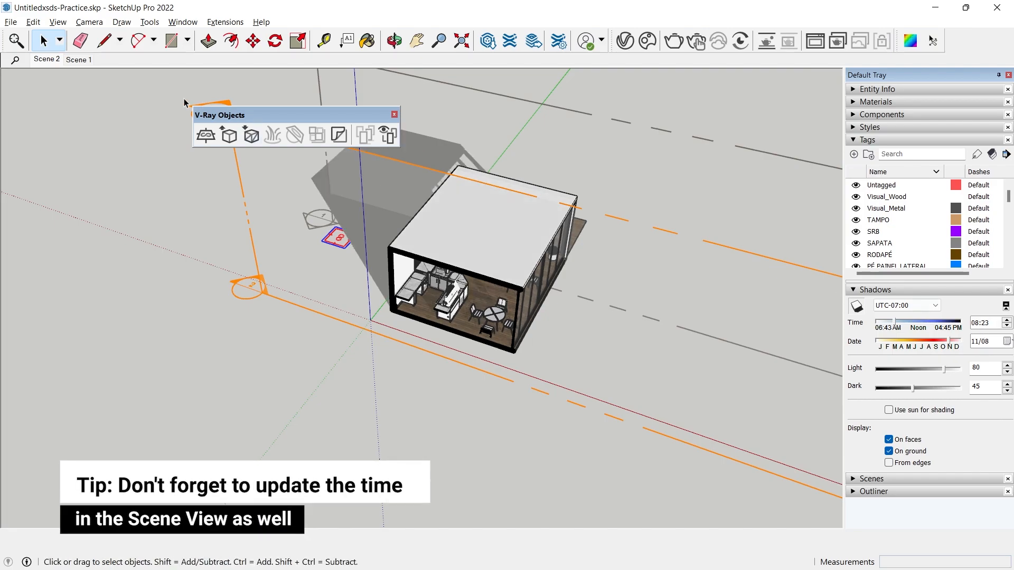
# - Recall Scene 2, set its shadow time to 08:35, and update the scene with this change
pyautogui.click(55, 59)
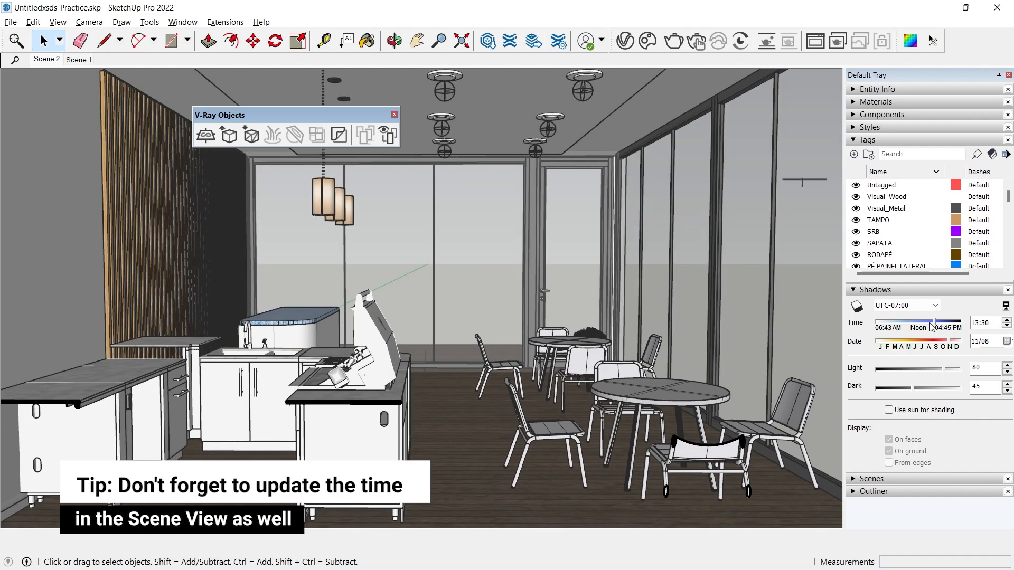
pyautogui.click(899, 322)
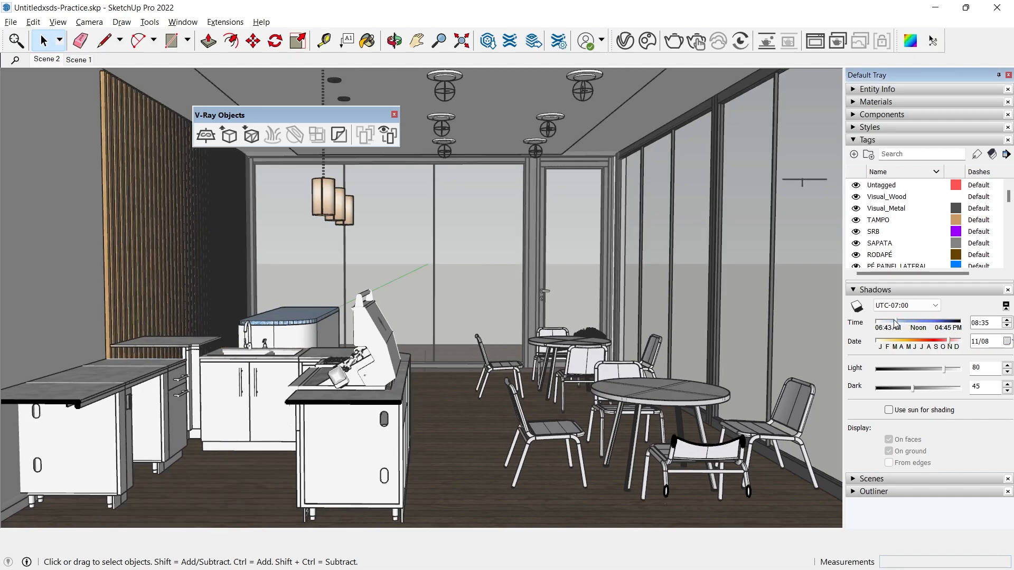
pyautogui.rightClick(52, 64)
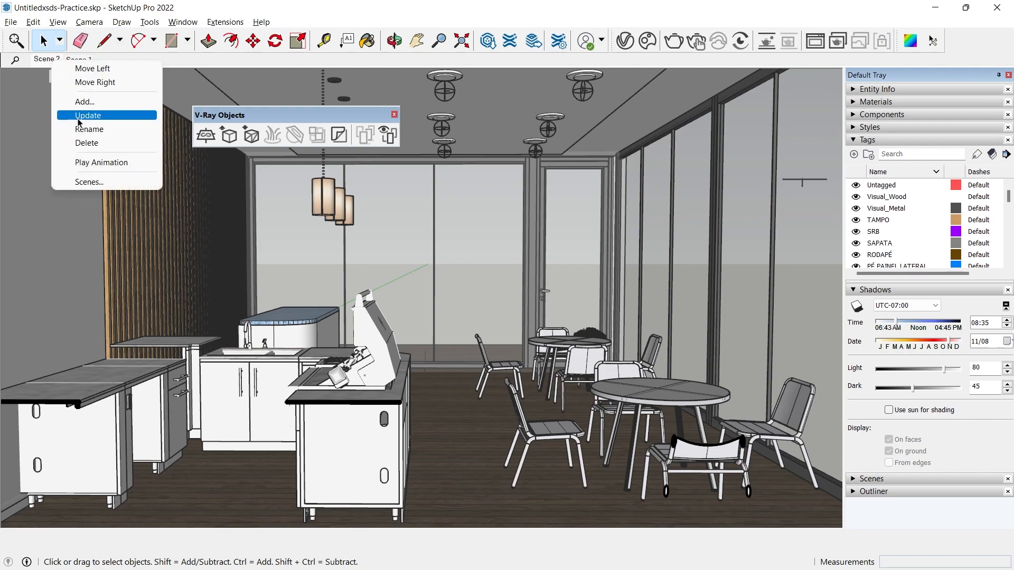
pyautogui.click(79, 119)
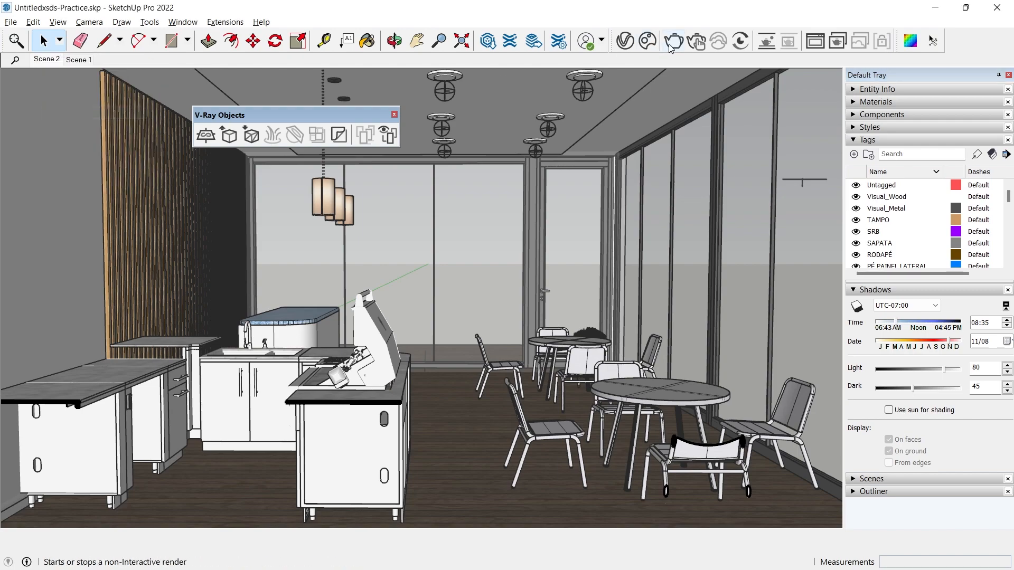
# - Run an interactive render of the updated Scene 2 to check the sunlight, and close the frame buffer
pyautogui.click(697, 44)
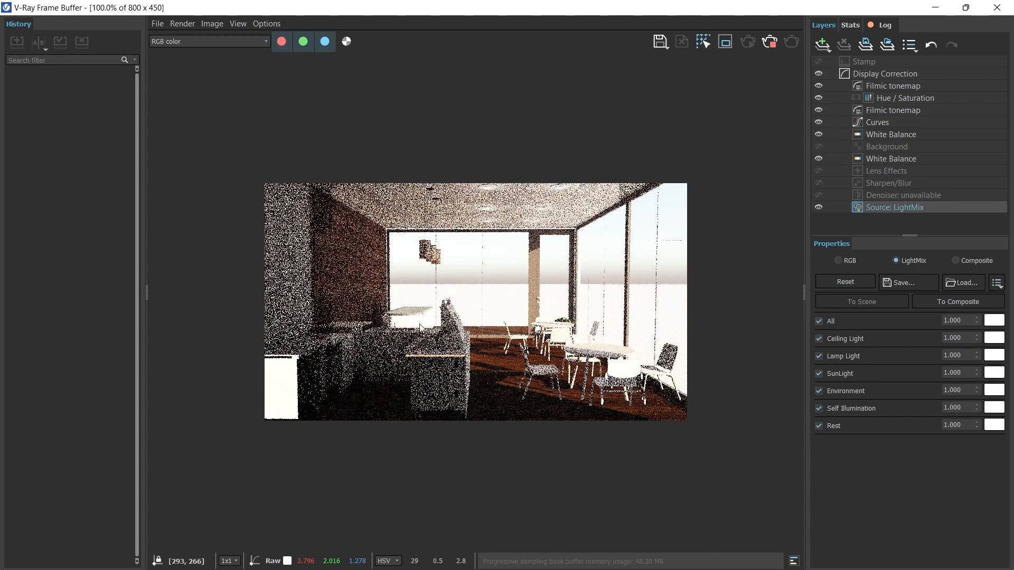
pyautogui.click(998, 8)
pyautogui.scroll(5, 435, 75)
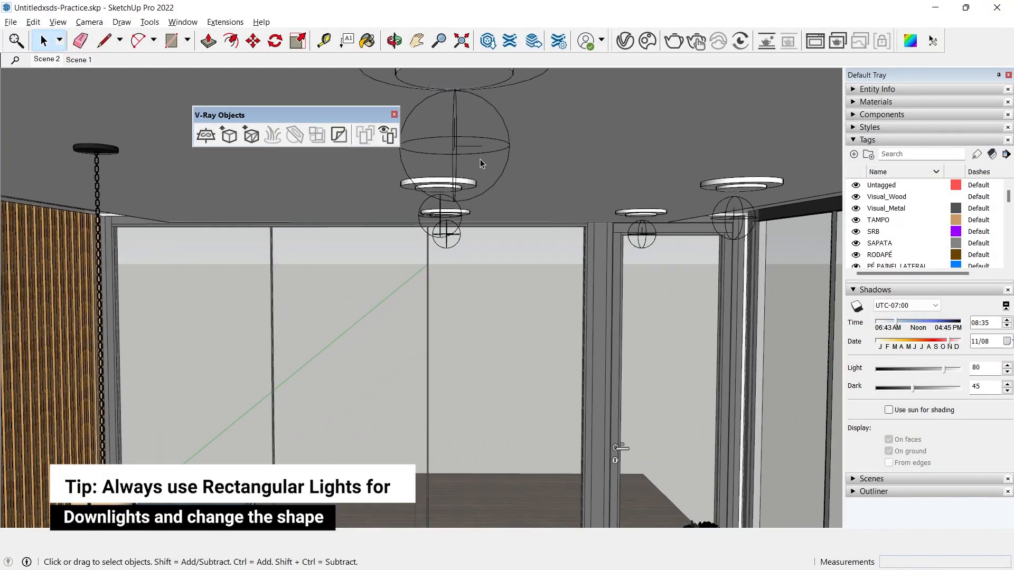
pyautogui.moveTo(480, 159); pyautogui.dragTo(471, 269, button='middle')
pyautogui.scroll(-2, 502, 254)
pyautogui.click(432, 237)
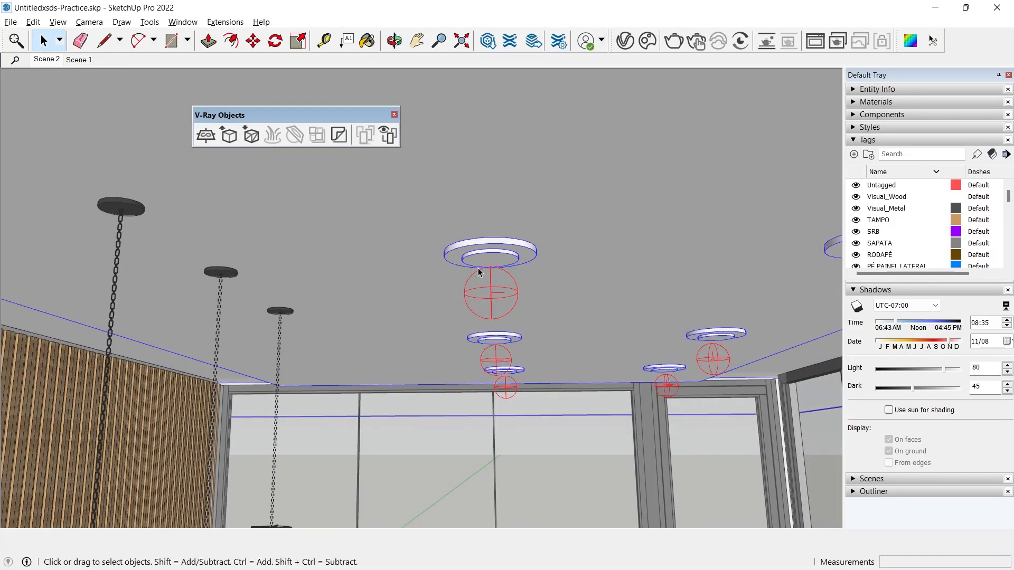
pyautogui.press('Delete')
pyautogui.hotkey('ctrl', 'z')
# - Delete the six sphere lights below the ceiling downlights from within the ceiling group
pyautogui.click(491, 279)
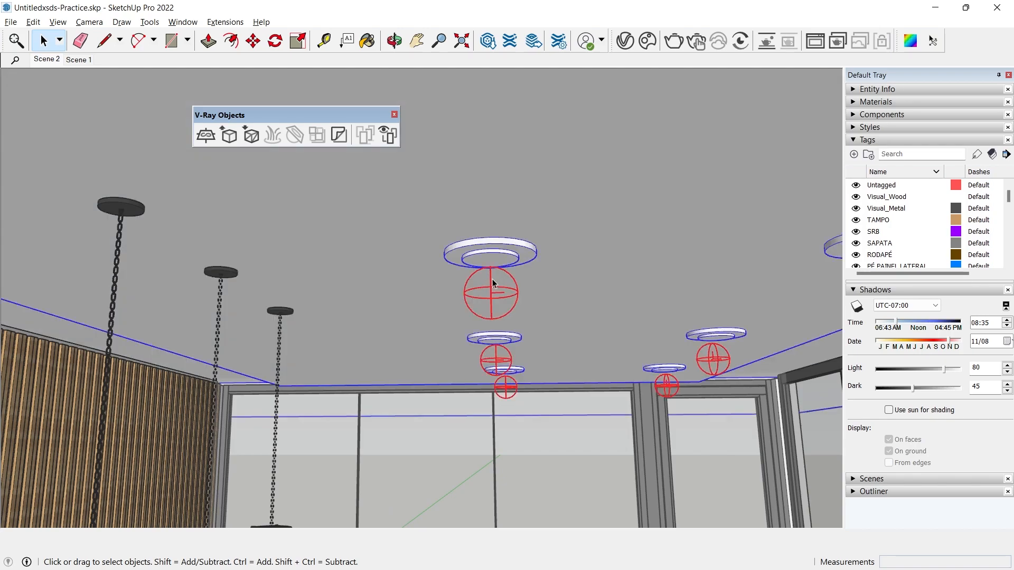
pyautogui.doubleClick(493, 283)
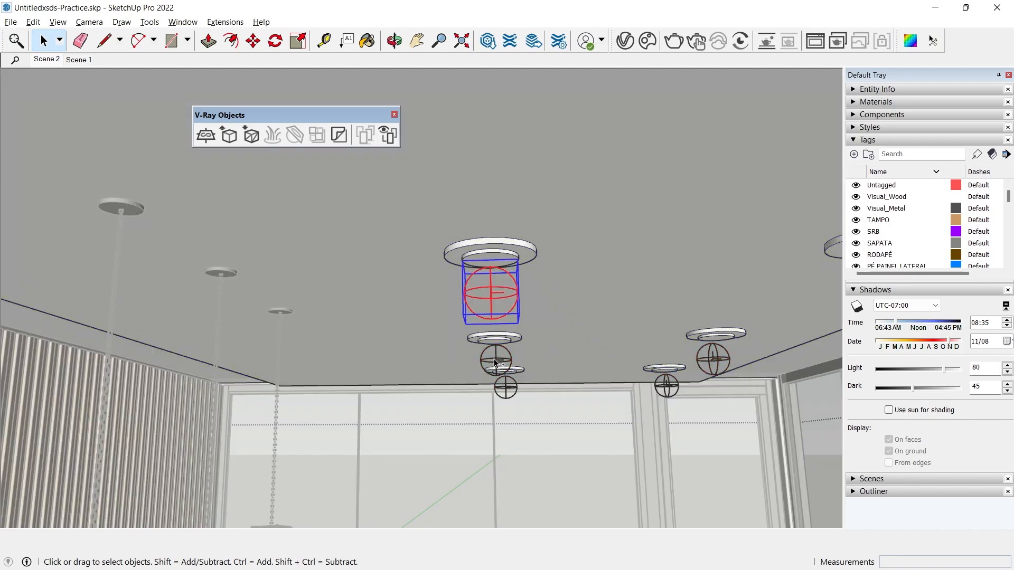
pyautogui.keyDown('ctrl'); pyautogui.keyDown('shift'); pyautogui.moveTo(547, 330); pyautogui.dragTo(547, 330); pyautogui.keyUp('shift'); pyautogui.keyUp('ctrl')
pyautogui.keyDown('ctrl'); pyautogui.click(506, 387); pyautogui.keyUp('ctrl')
pyautogui.keyDown('ctrl'); pyautogui.click(666, 386); pyautogui.keyUp('ctrl')
pyautogui.keyDown('ctrl'); pyautogui.click(712, 359); pyautogui.keyUp('ctrl')
pyautogui.scroll(-3, 521, 333)
pyautogui.keyDown('ctrl'); pyautogui.click(720, 311); pyautogui.keyUp('ctrl')
pyautogui.press('Delete')
# - Turn the nearest downlight's rings and faces in the ceiling geometry into a separate group
pyautogui.moveTo(591, 274); pyautogui.dragTo(465, 279, button='middle')
pyautogui.scroll(5, 451, 238)
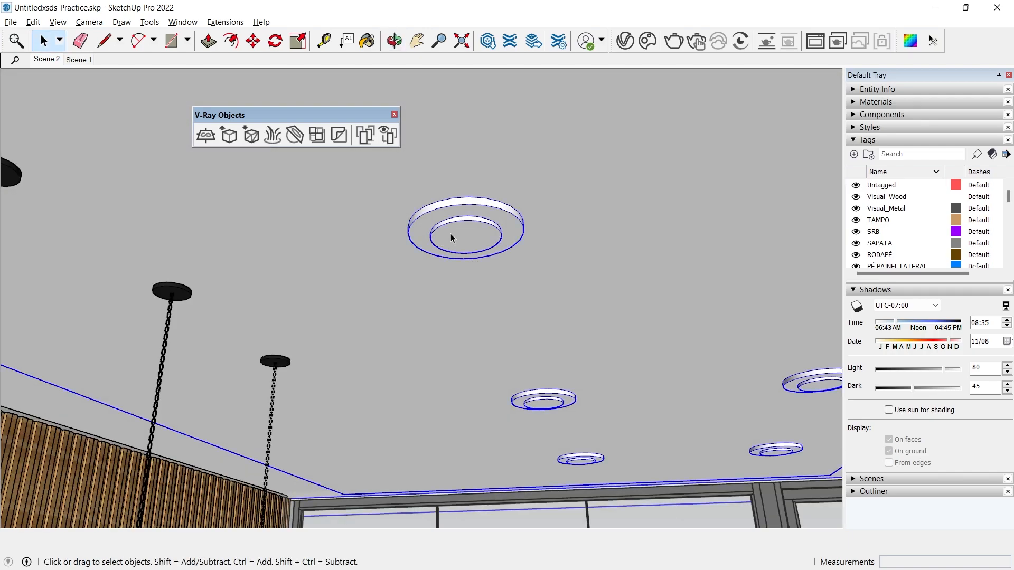
pyautogui.scroll(5, 451, 237)
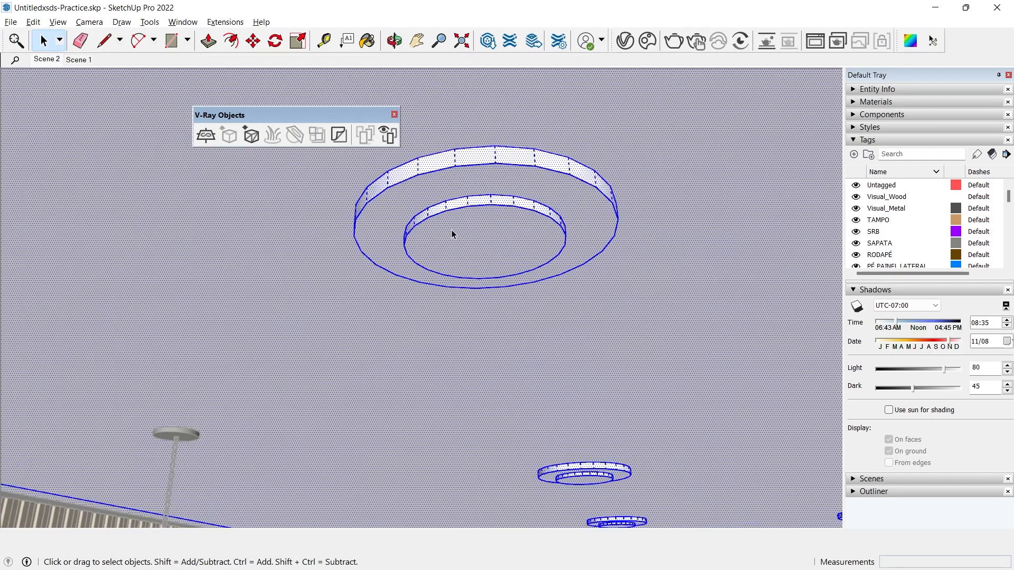
pyautogui.click(452, 230)
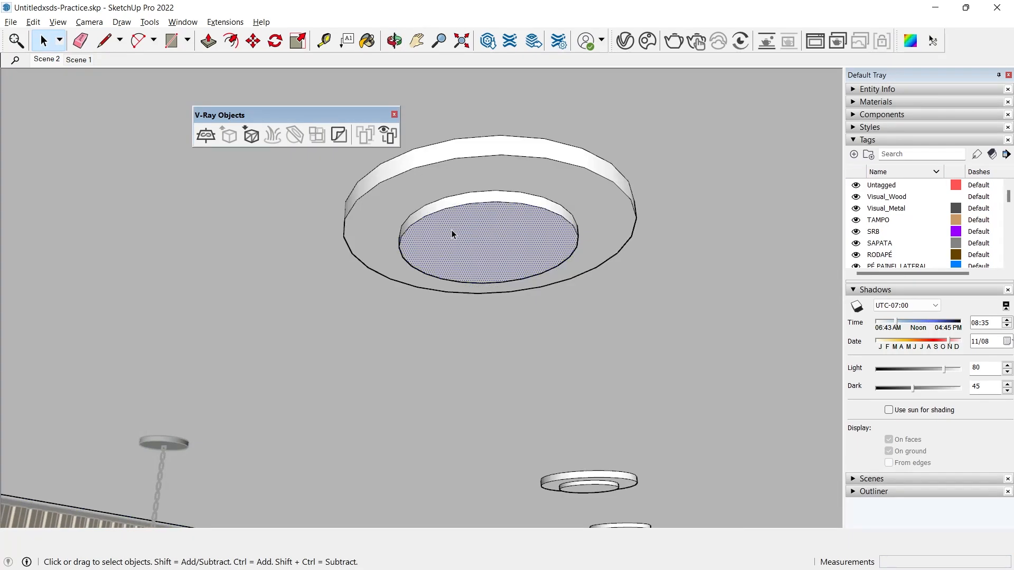
pyautogui.scroll(-5, 451, 230)
pyautogui.click(573, 211)
pyautogui.scroll(-2, 453, 238)
pyautogui.scroll(2, 401, 196)
pyautogui.click(486, 240)
pyautogui.moveTo(626, 310); pyautogui.dragTo(531, 309, button='middle')
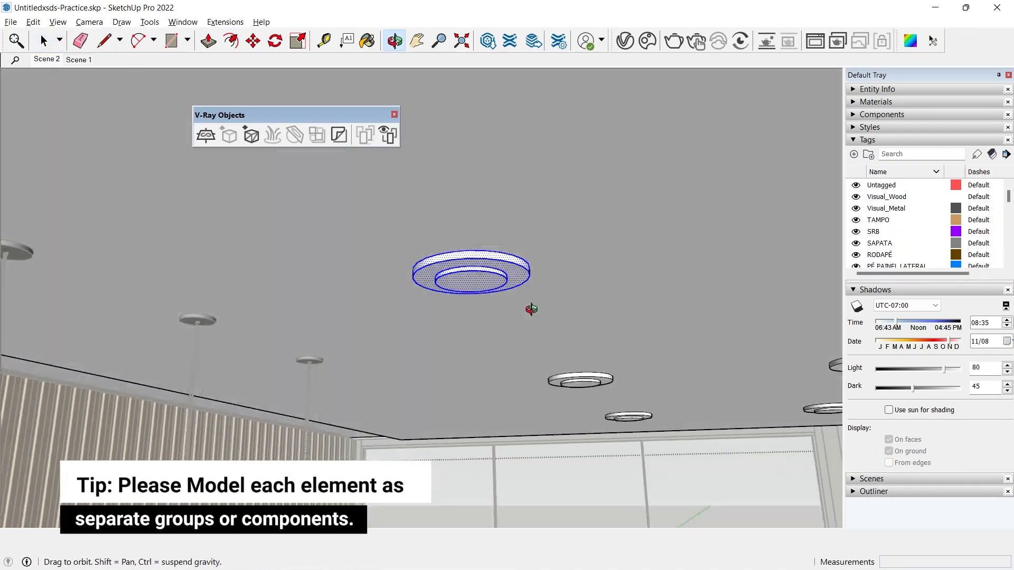
pyautogui.hotkey('ctrl', 'g')
# - Examine the geometry of the neighbouring ceiling downlights and return to the grouped one
pyautogui.scroll(-2, 538, 225)
pyautogui.scroll(1, 518, 244)
pyautogui.moveTo(516, 244); pyautogui.dragTo(506, 194, button='middle')
pyautogui.click(505, 194)
pyautogui.scroll(2, 697, 379)
pyautogui.click(647, 367)
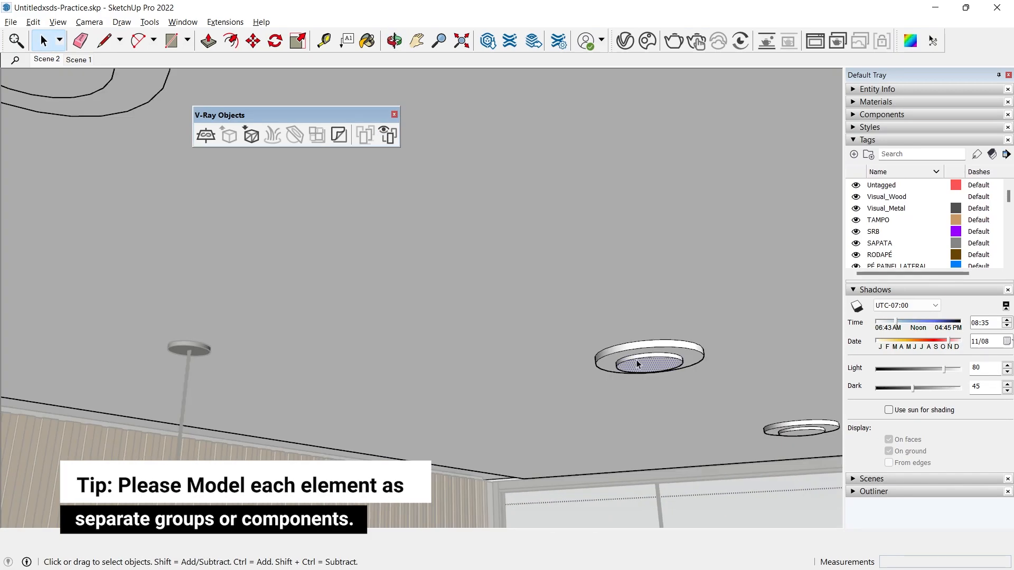
pyautogui.scroll(-2, 647, 366)
pyautogui.click(654, 376)
pyautogui.click(639, 362)
pyautogui.moveTo(455, 361); pyautogui.dragTo(510, 357, button='middle')
pyautogui.scroll(-2, 473, 359)
pyautogui.scroll(2, 428, 260)
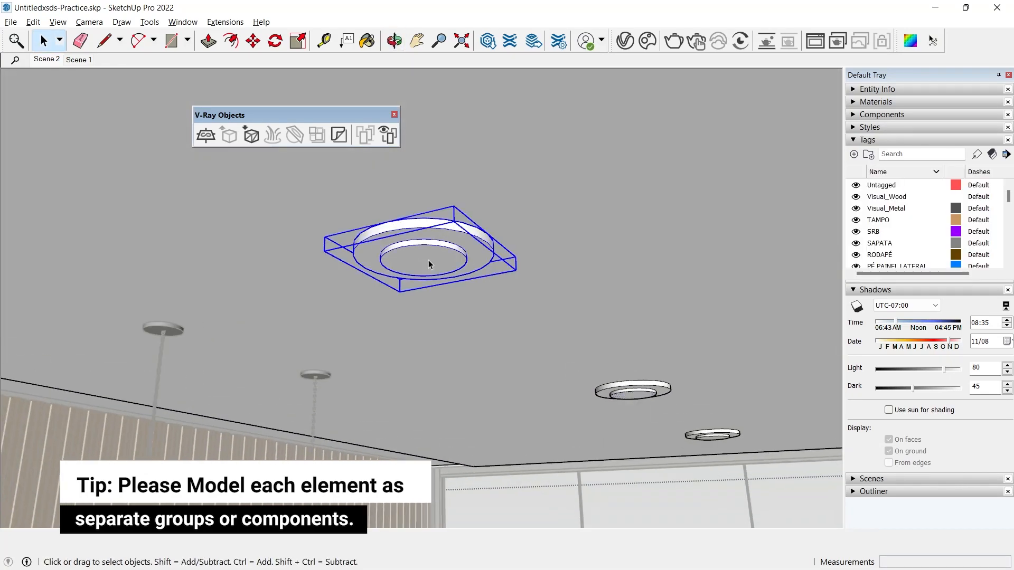
# - Make the grouped downlight a component named "Downlight"
pyautogui.click(427, 257)
pyautogui.rightClick(427, 255)
pyautogui.click(470, 333)
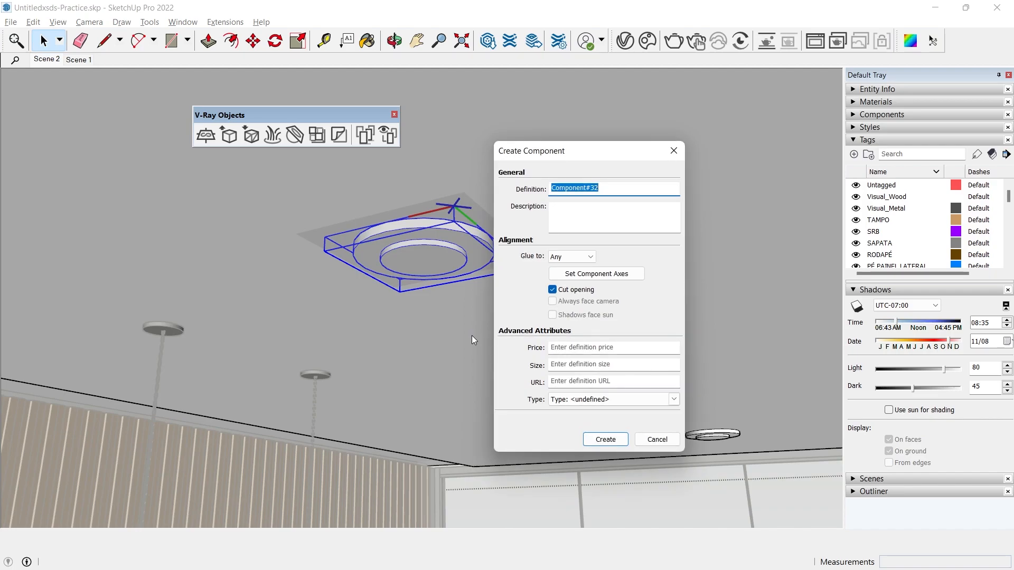
pyautogui.write('Downlight')
pyautogui.press('Return')
# - Copy the Downlight component along its row to the far fixture, with one copy at the middle fixture
pyautogui.scroll(1, 434, 239)
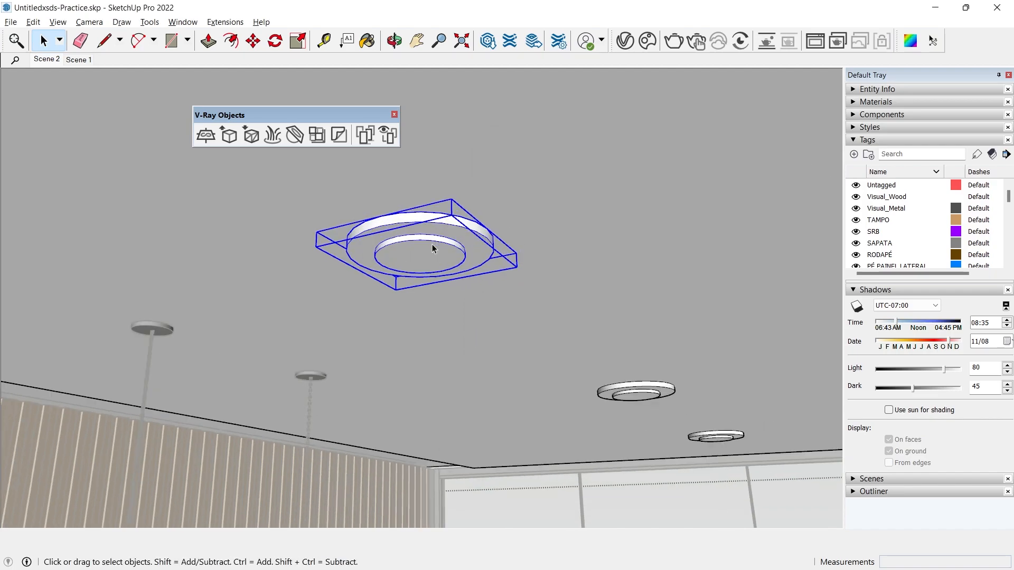
pyautogui.press('m')
pyautogui.press('ctrl')
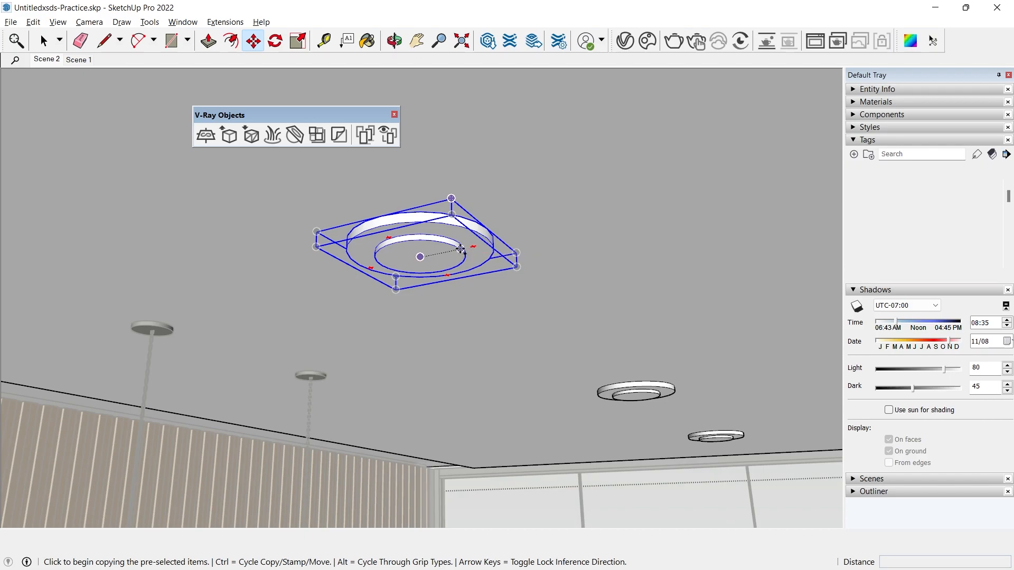
pyautogui.click(460, 249)
pyautogui.scroll(2, 670, 423)
pyautogui.moveTo(660, 407); pyautogui.dragTo(455, 217, button='middle')
pyautogui.scroll(4, 634, 371)
pyautogui.click(692, 385)
pyautogui.scroll(-4, 585, 356)
pyautogui.press('Return')
pyautogui.press('space')
# - Group the row's Downlight components and open the group down to the nearest fixture's nested geometry
pyautogui.click(515, 257)
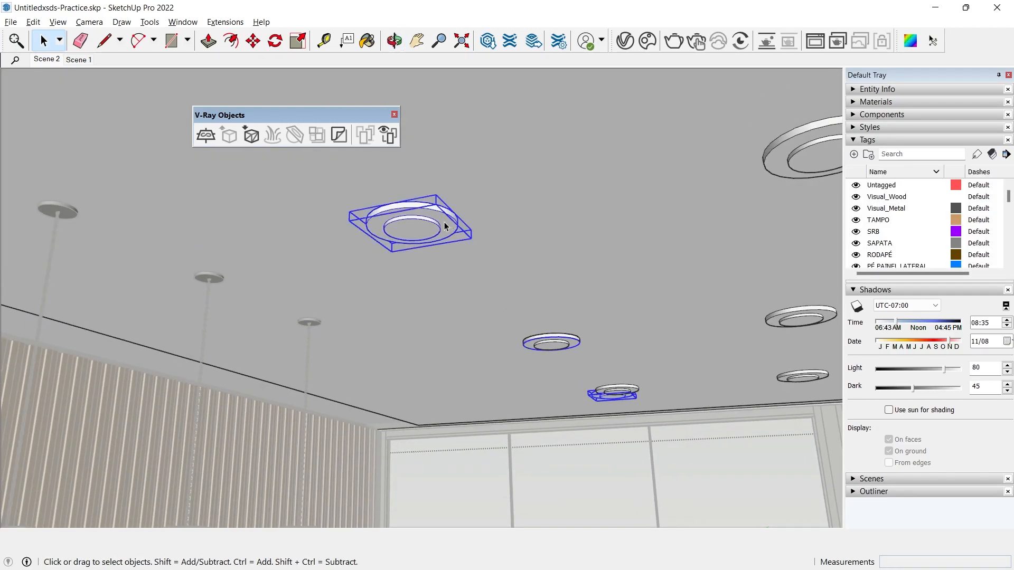
pyautogui.hotkey('ctrl', 'g')
pyautogui.tripleClick(444, 226)
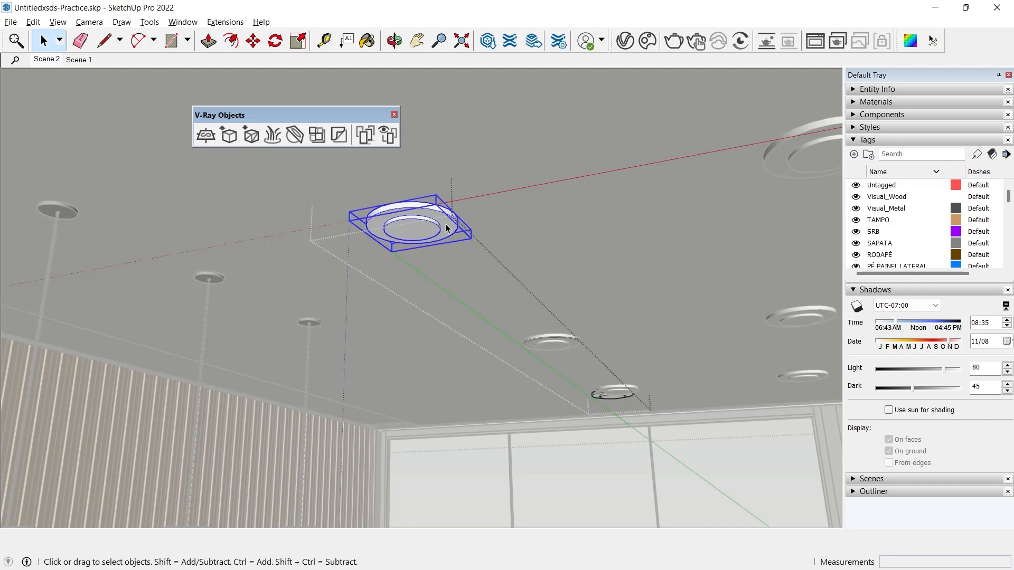
pyautogui.scroll(3, 582, 375)
pyautogui.moveTo(582, 375); pyautogui.dragTo(473, 227, button='middle')
pyautogui.click(473, 227)
pyautogui.scroll(-2, 495, 240)
pyautogui.click(495, 240)
pyautogui.doubleClick(495, 240)
pyautogui.click(490, 247)
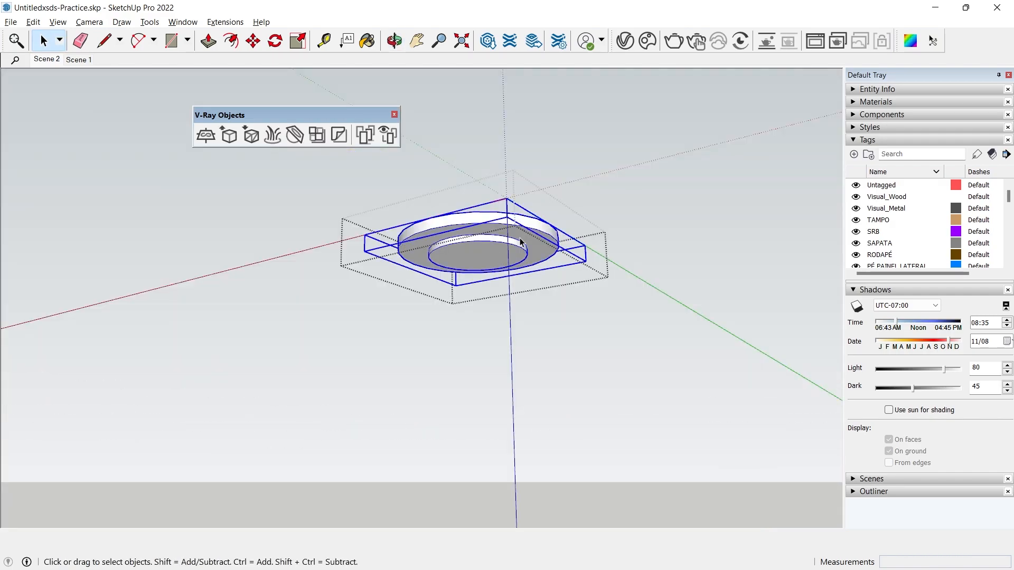
# - Examine the Downlight components in the copied ceiling row, checking the far fixtures and reopening the nearest fixture's geometry
pyautogui.scroll(-2, 490, 248)
pyautogui.click(663, 338)
pyautogui.scroll(3, 672, 344)
pyautogui.click(672, 344)
pyautogui.scroll(-4, 776, 328)
pyautogui.click(606, 259)
pyautogui.scroll(-3, 646, 387)
pyautogui.click(512, 263)
pyautogui.scroll(3, 649, 328)
pyautogui.scroll(-2, 501, 271)
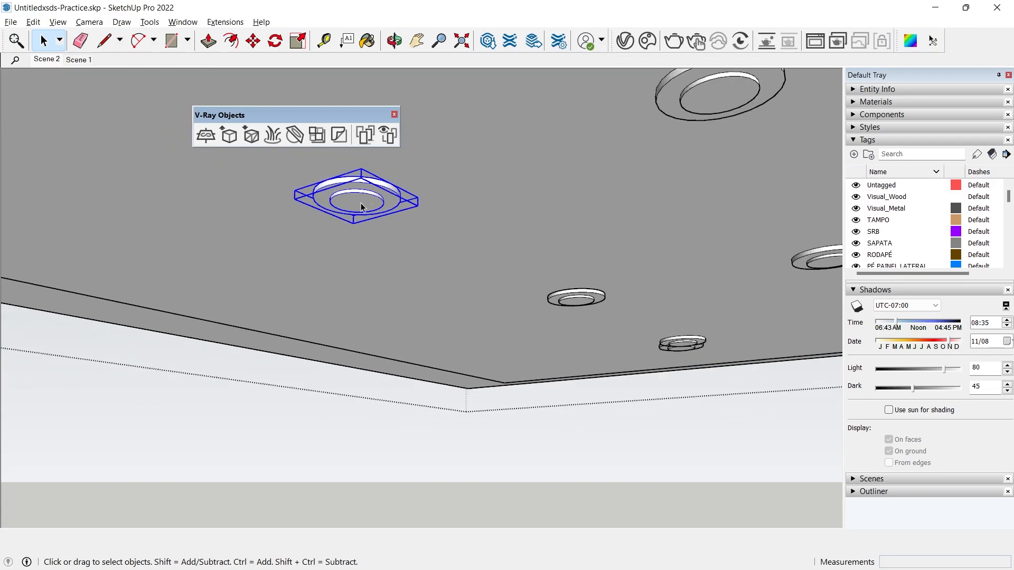
pyautogui.tripleClick(361, 206)
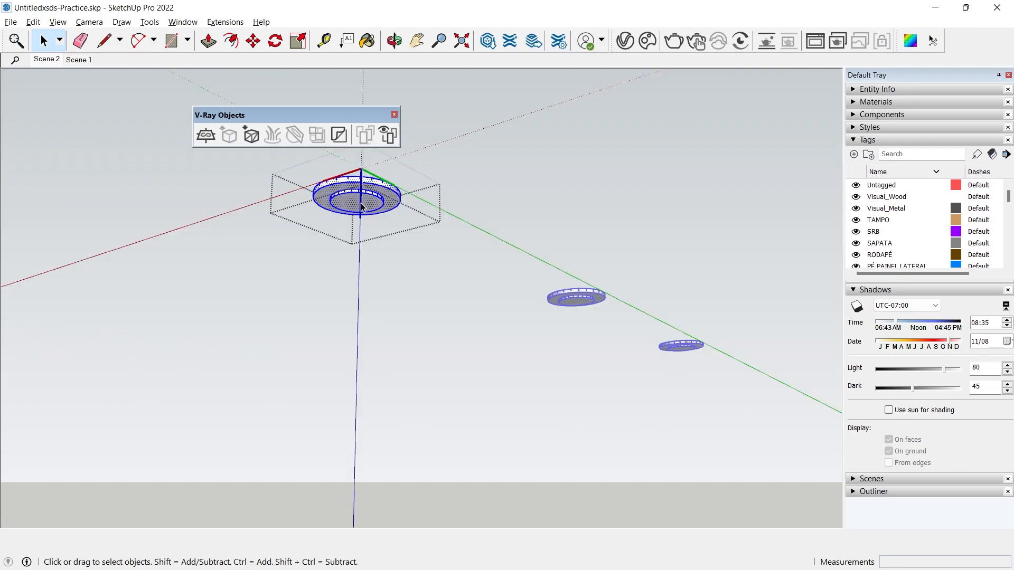
# - Delete the leftover original fixture that overlaps the Downlight component at the far end of the row
pyautogui.click(579, 349)
pyautogui.scroll(2, 654, 341)
pyautogui.click(670, 356)
pyautogui.click(696, 342)
pyautogui.scroll(3, 704, 362)
pyautogui.moveTo(705, 361); pyautogui.dragTo(577, 235, button='middle')
pyautogui.moveTo(529, 174); pyautogui.dragTo(718, 333)
pyautogui.press('Delete')
pyautogui.scroll(-5, 591, 317)
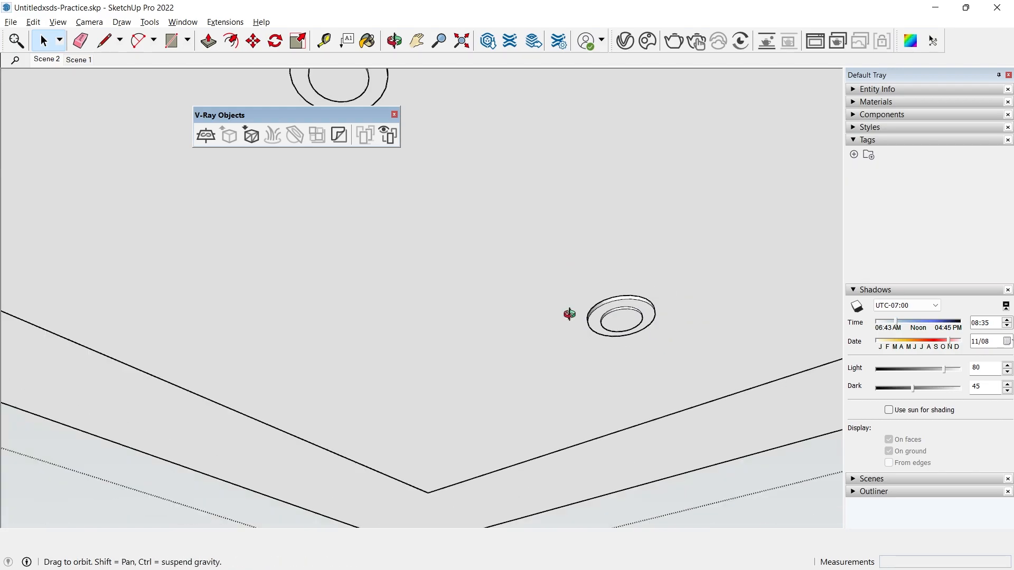
# - Delete all three old downlights in the neighbouring ceiling row
pyautogui.moveTo(572, 321); pyautogui.dragTo(619, 336, button='middle')
pyautogui.moveTo(571, 142); pyautogui.dragTo(651, 218)
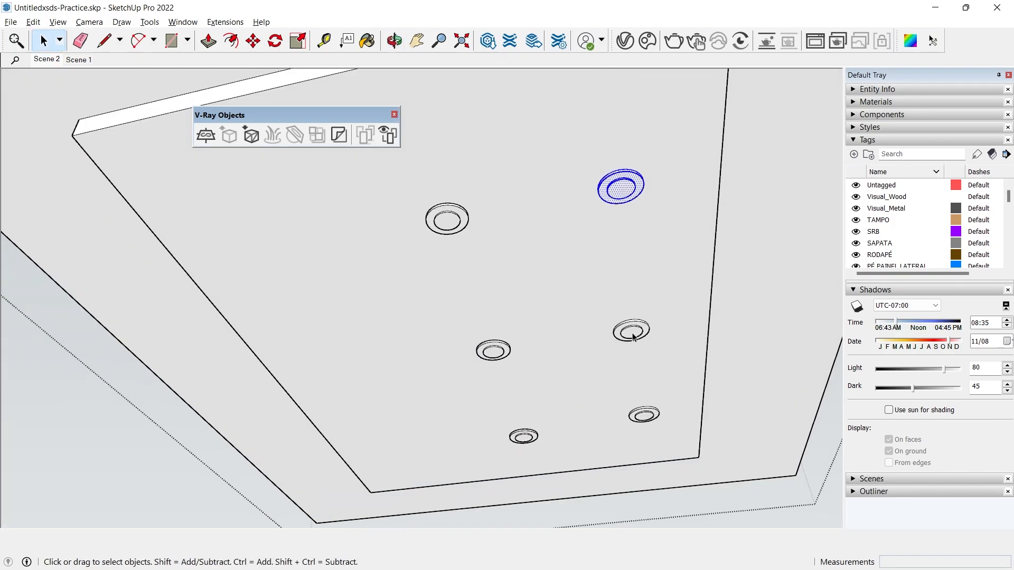
pyautogui.press('Delete')
pyautogui.moveTo(597, 302); pyautogui.dragTo(655, 348)
pyautogui.press('Delete')
pyautogui.moveTo(625, 399); pyautogui.dragTo(667, 427)
pyautogui.press('Delete')
# - Copy the three Downlight components across the ceiling to the emptied neighbouring row
pyautogui.moveTo(581, 370); pyautogui.dragTo(576, 391, button='middle')
pyautogui.press('space')
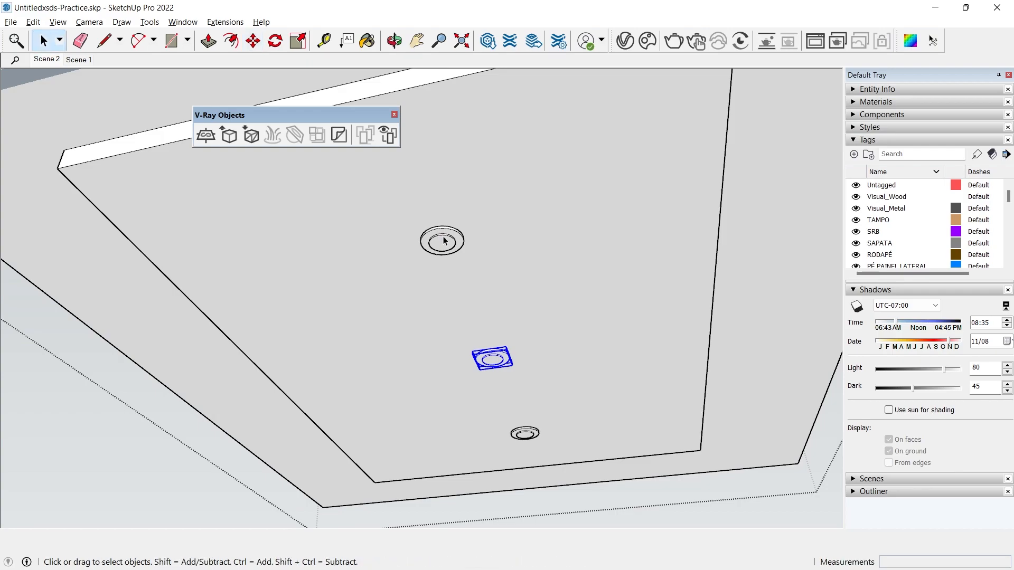
pyautogui.keyDown('shift'); pyautogui.click(443, 240); pyautogui.keyUp('shift')
pyautogui.keyDown('shift'); pyautogui.click(522, 432); pyautogui.keyUp('shift')
pyautogui.press('m')
pyautogui.click(424, 197)
pyautogui.press('ctrl')
pyautogui.moveTo(611, 168); pyautogui.dragTo(630, 245, button='middle')
pyautogui.press('space')
# - Try an inward offset of about 39 mm on the nearest downlight's inner face and undo it
pyautogui.scroll(5, 435, 213)
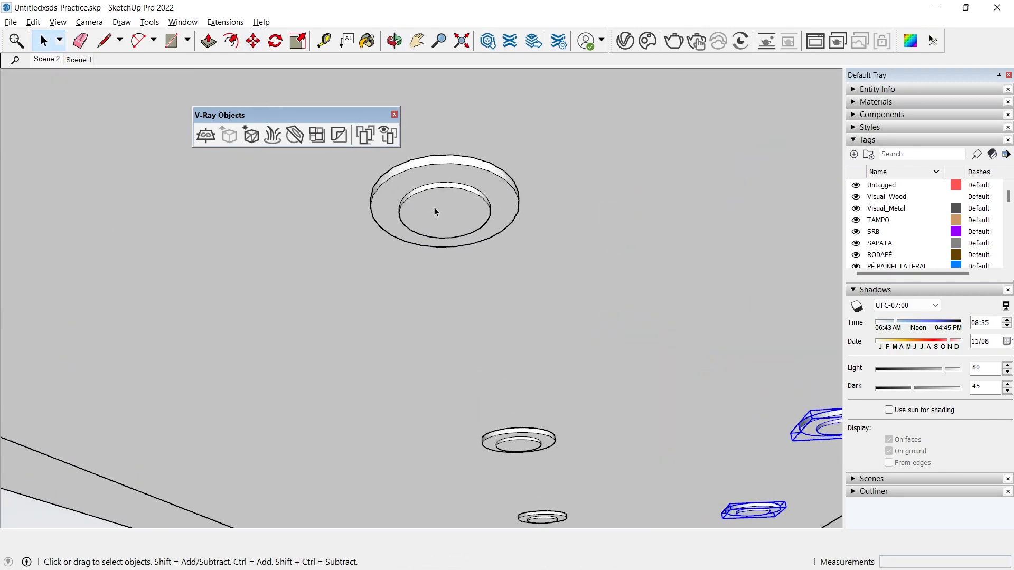
pyautogui.click(436, 206)
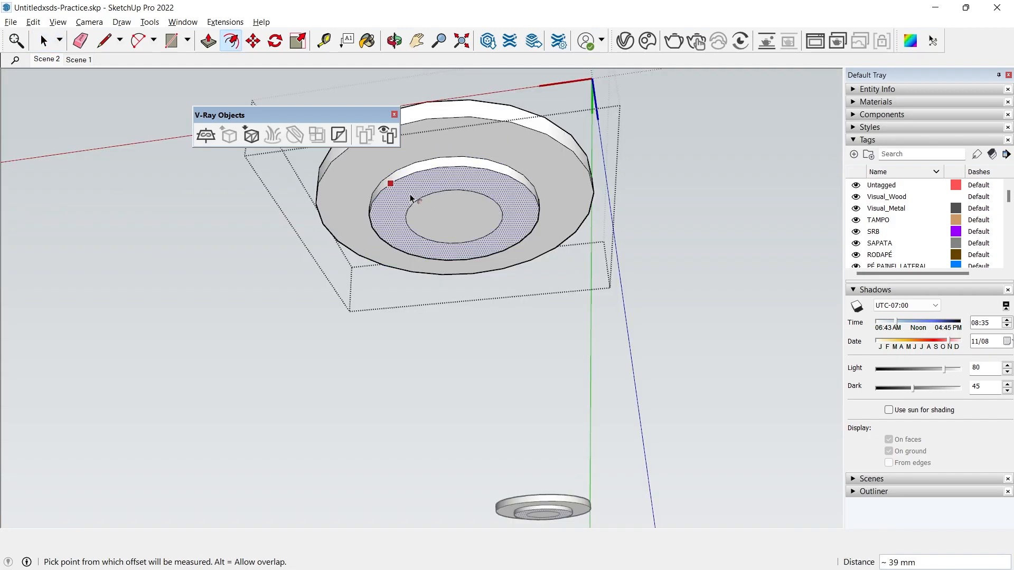
pyautogui.hotkey('ctrl', 'z')
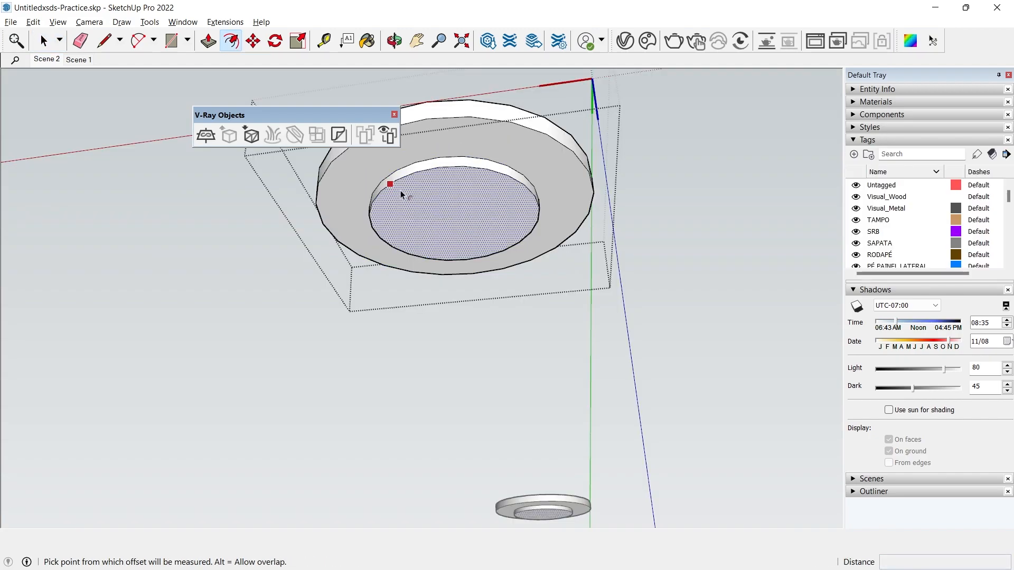
pyautogui.press('space')
# - Extrude the downlight's outer ring face downward with Push/Pull so the inner face sits recessed, and leave the component
pyautogui.moveTo(409, 203)
pyautogui.mouseDown(button='middle')
pyautogui.moveTo(389, 255)
pyautogui.moveTo(399, 193)
pyautogui.mouseUp(button='middle')
pyautogui.click(362, 175)
pyautogui.press('p')
pyautogui.click(362, 174)
pyautogui.click(358, 196)
pyautogui.press('space')
pyautogui.moveTo(489, 237); pyautogui.dragTo(424, 198, button='middle')
pyautogui.scroll(2, 432, 221)
pyautogui.click(432, 222)
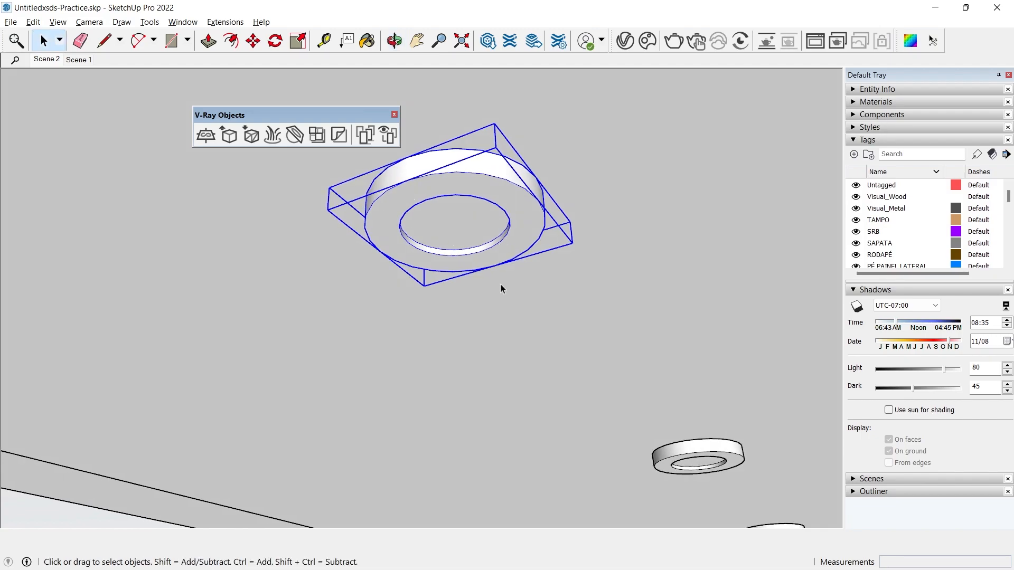
# - Reopen the nearest Downlight component for editing and display the V-Ray Lights tools beside the model
pyautogui.doubleClick(420, 184)
pyautogui.click(426, 191)
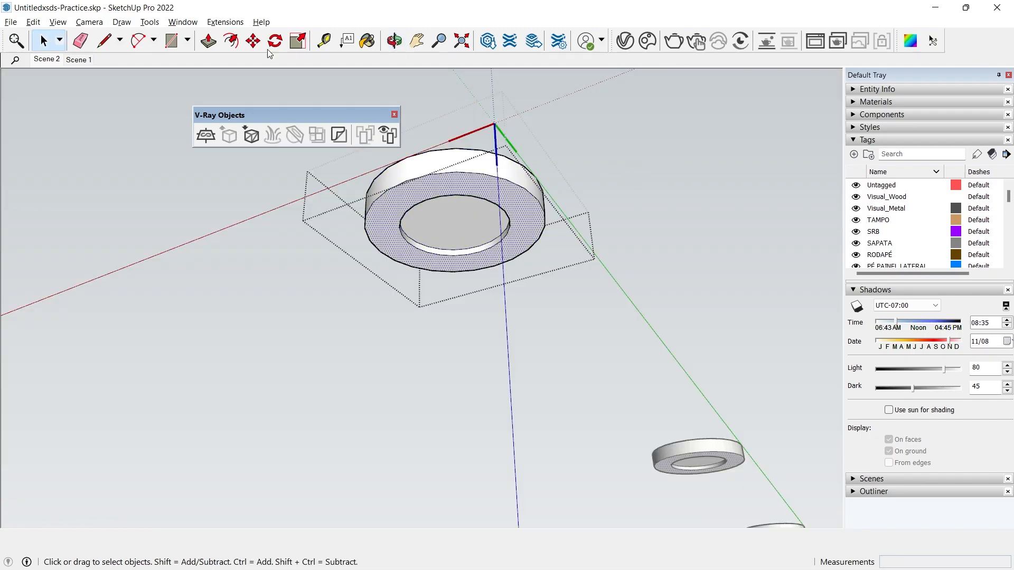
pyautogui.hotkey('alt', 'v')
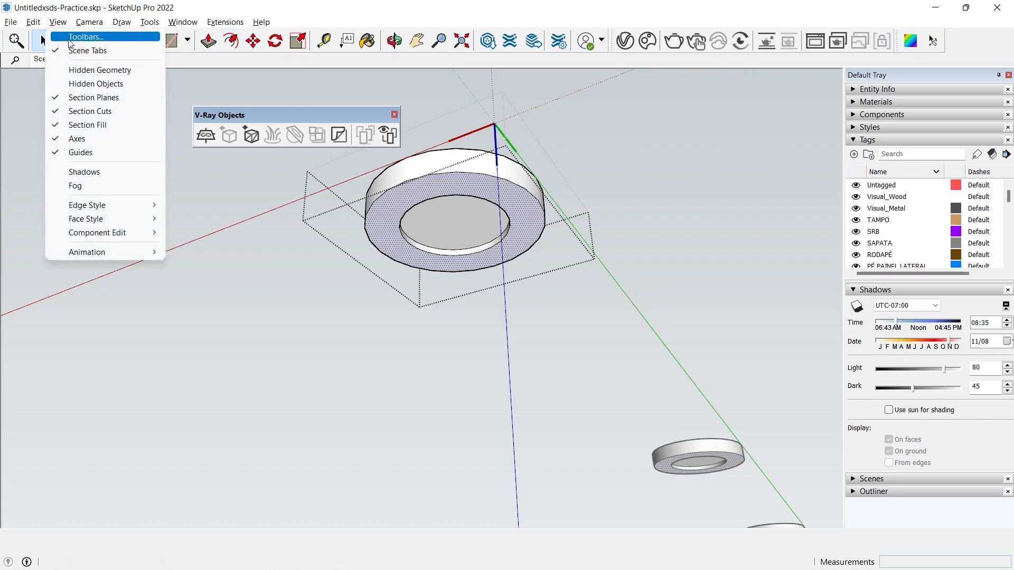
pyautogui.click(70, 38)
pyautogui.moveTo(527, 262); pyautogui.dragTo(527, 369)
pyautogui.click(379, 338)
pyautogui.click(622, 402)
pyautogui.moveTo(274, 206); pyautogui.dragTo(165, 191)
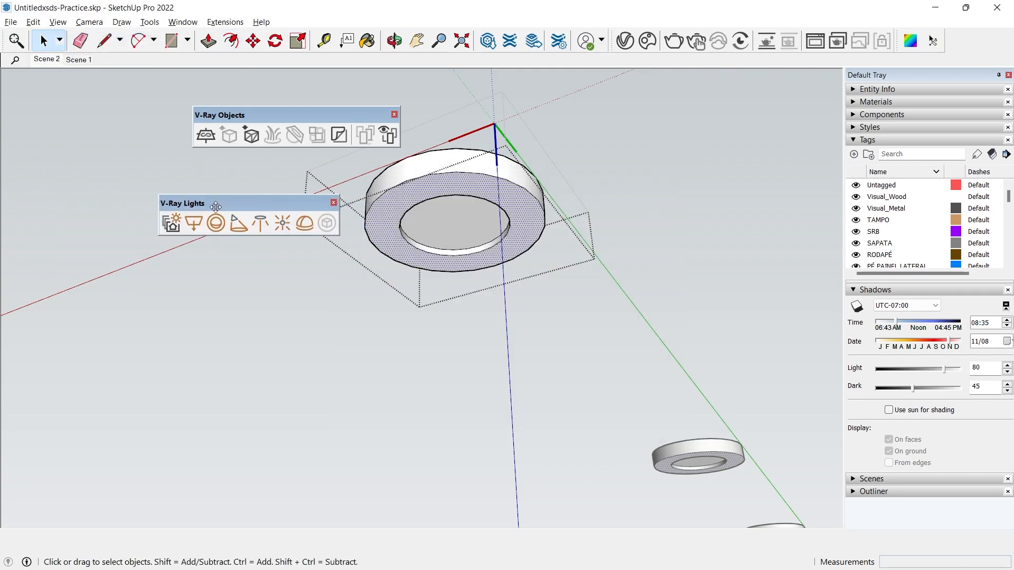
# - Draw a V-Ray rectangle light facing down across the downlight's recess and select it
pyautogui.click(143, 208)
pyautogui.click(408, 198)
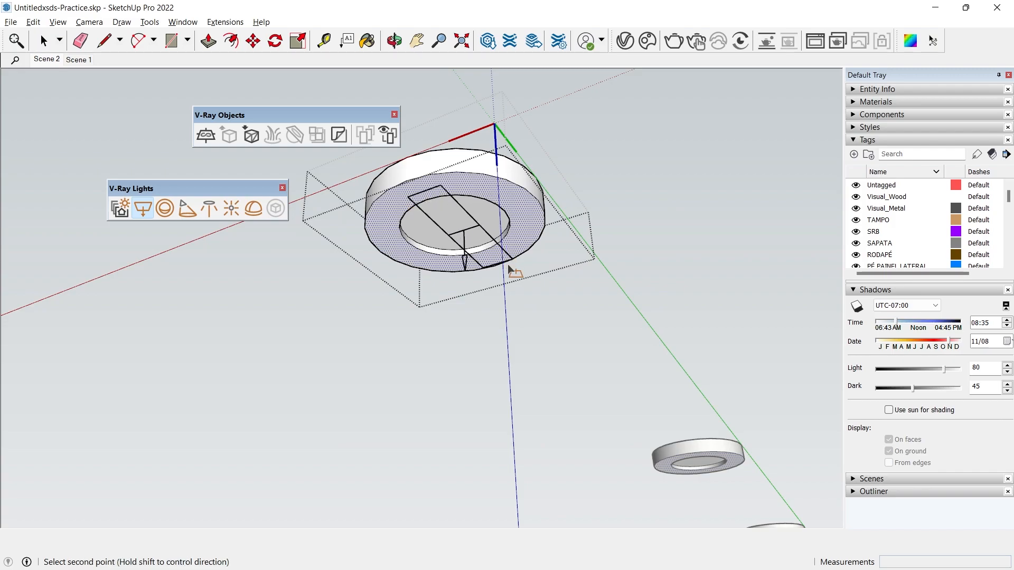
pyautogui.click(522, 246)
pyautogui.press('space')
pyautogui.click(469, 229)
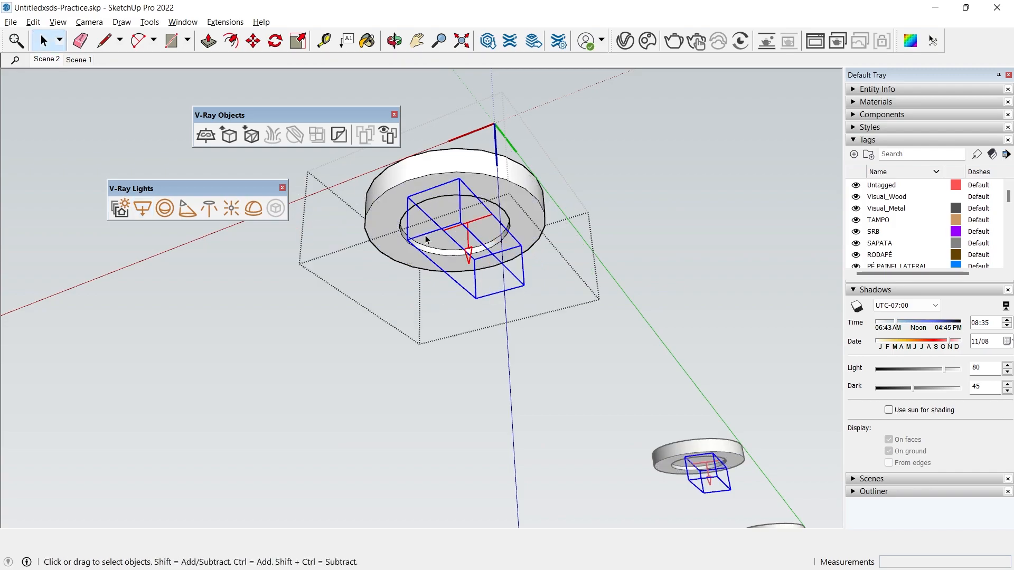
# - Set the Rectangle Light's shape to Disc in the V-Ray Asset Editor and close the editor
pyautogui.click(625, 41)
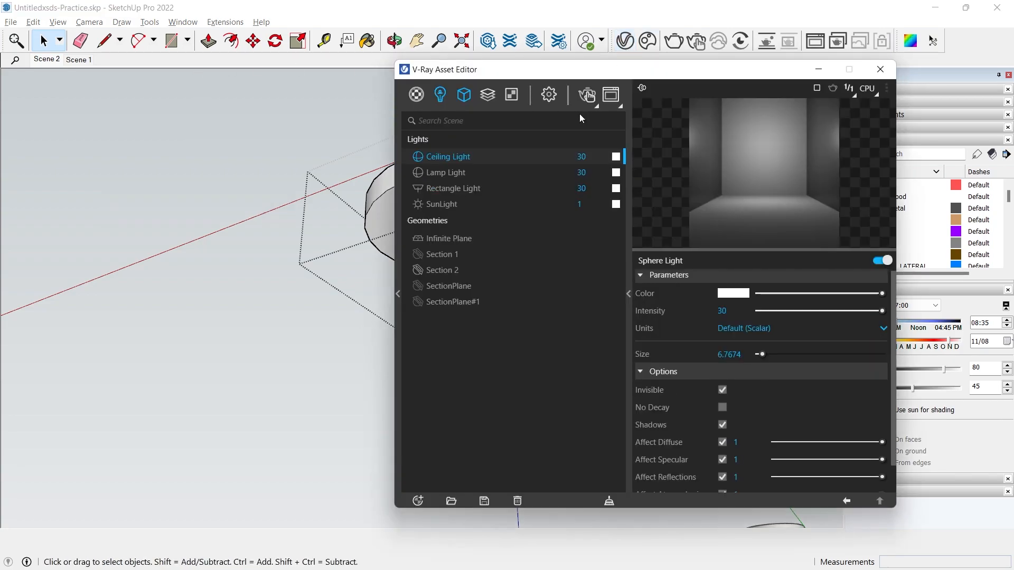
pyautogui.moveTo(544, 77); pyautogui.dragTo(158, 153)
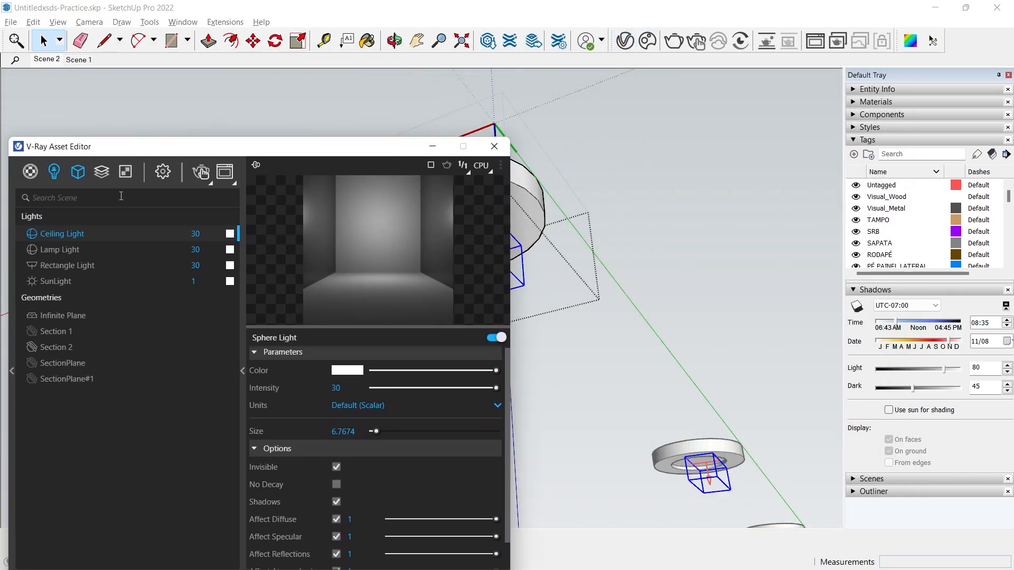
pyautogui.click(64, 267)
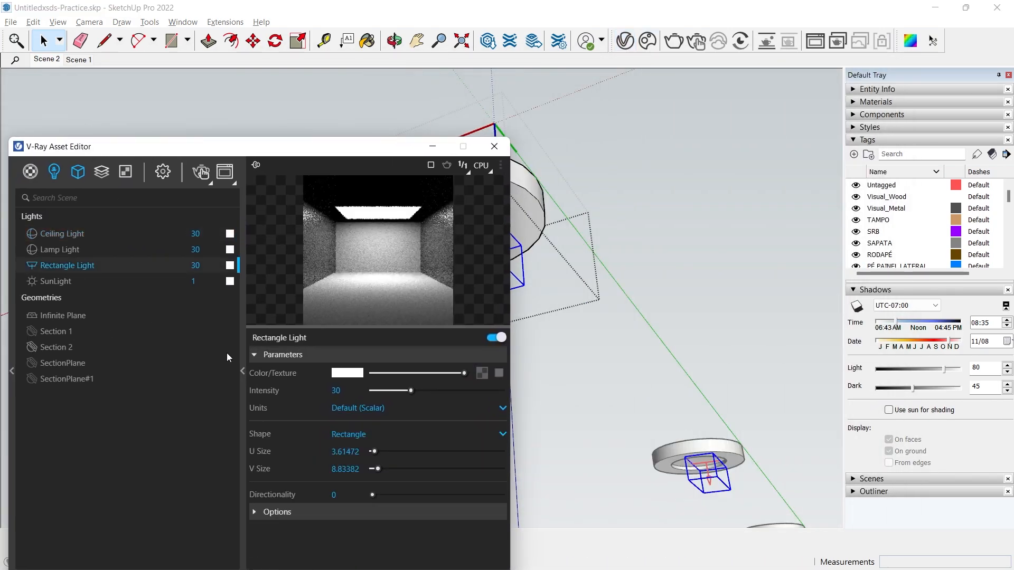
pyautogui.click(347, 435)
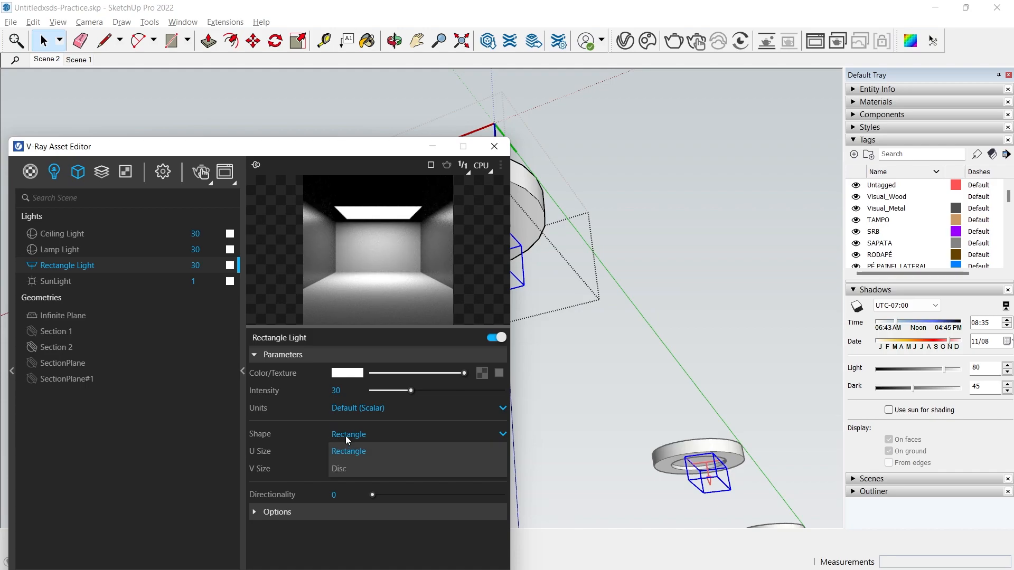
pyautogui.click(346, 469)
pyautogui.click(494, 146)
# - Scale the disc light to fit the downlight's recessed opening, stretching it by about 1.47 along the green axis
pyautogui.scroll(3, 459, 232)
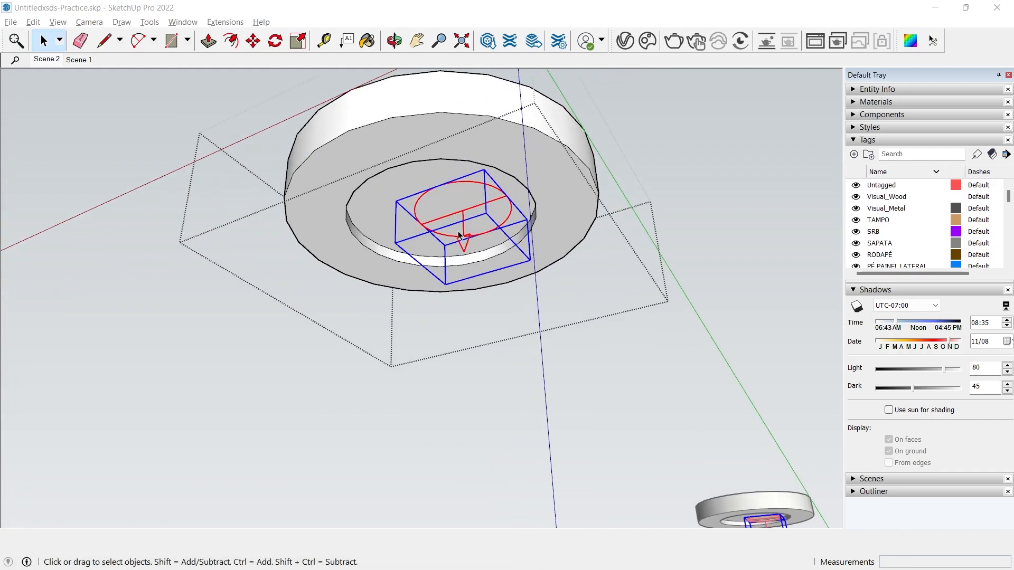
pyautogui.scroll(2, 460, 236)
pyautogui.scroll(2, 423, 256)
pyautogui.press('s')
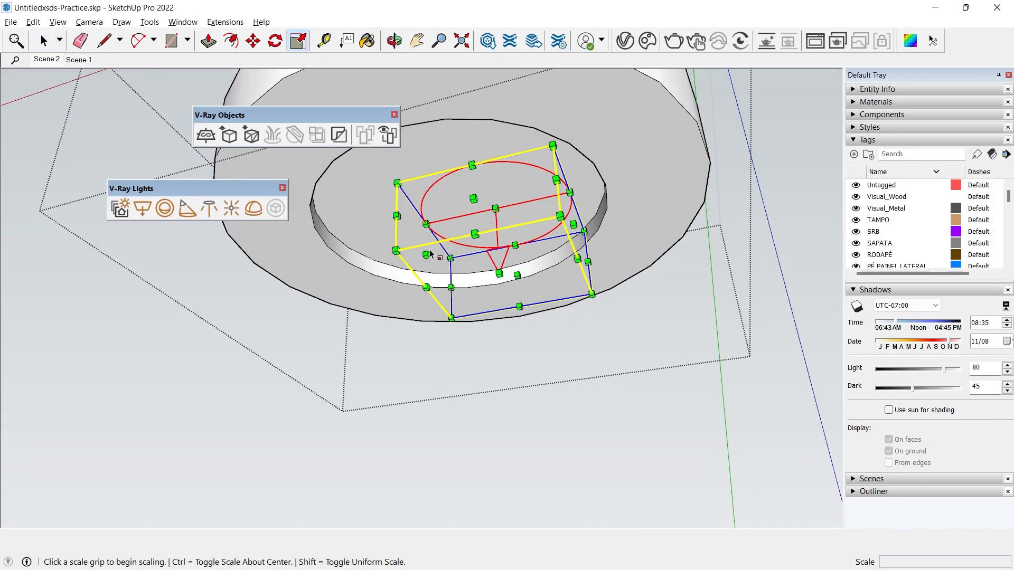
pyautogui.click(427, 255)
pyautogui.click(480, 295)
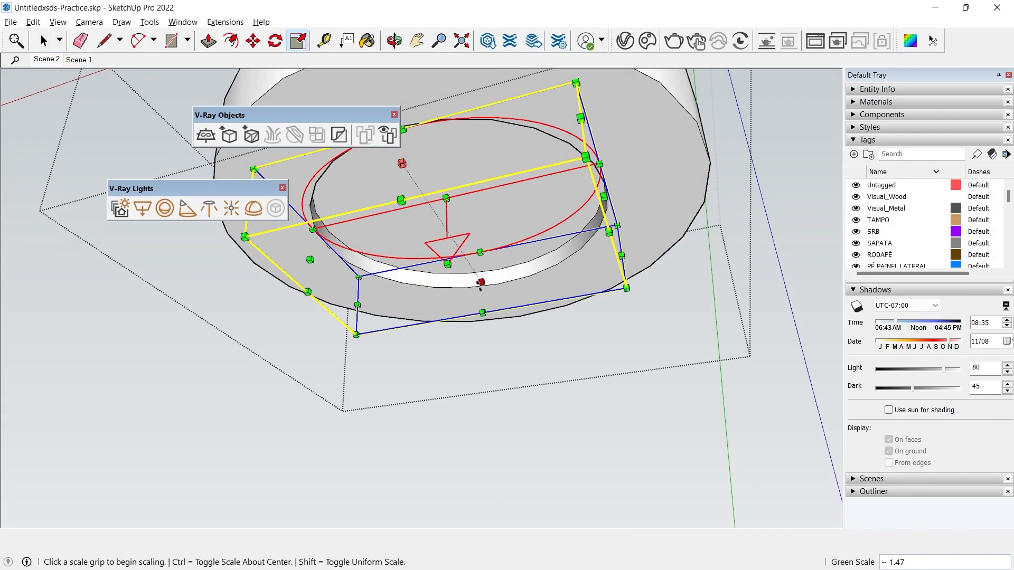
pyautogui.scroll(-6, 479, 296)
pyautogui.keyDown('shift'); pyautogui.moveTo(611, 362); pyautogui.dragTo(464, 407, button='middle'); pyautogui.keyUp('shift')
pyautogui.press('space')
# - Leave the component, return to the Scene 2 view and start an interactive V-Ray render
pyautogui.scroll(-1, 571, 399)
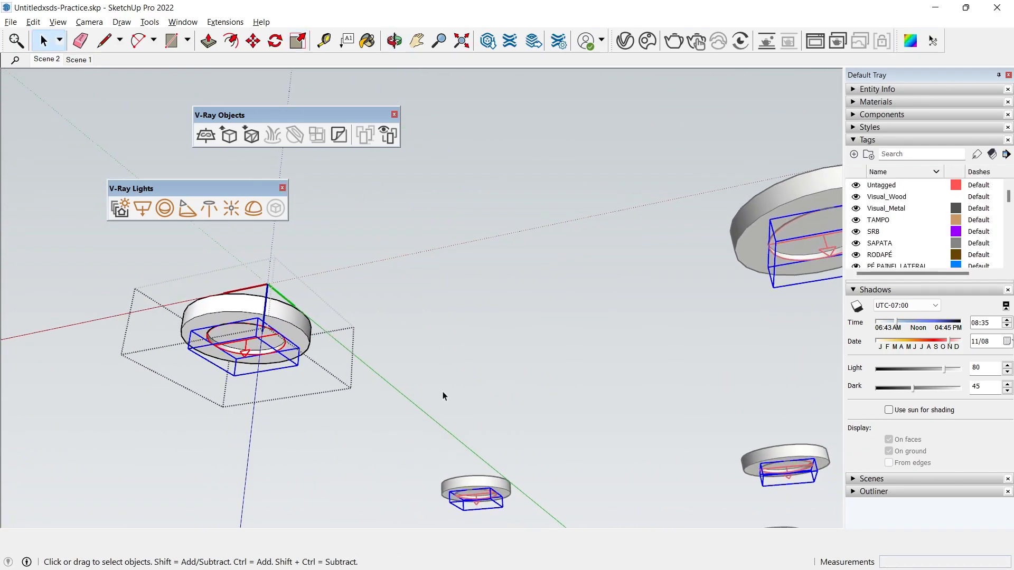
pyautogui.scroll(-1, 714, 240)
pyautogui.click(651, 286)
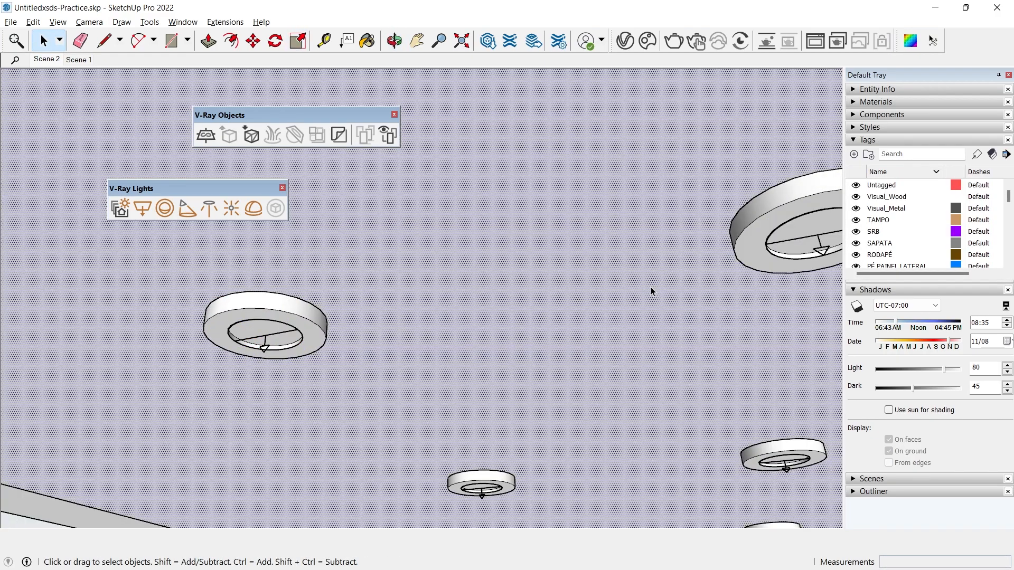
pyautogui.press('Delete')
pyautogui.click(48, 59)
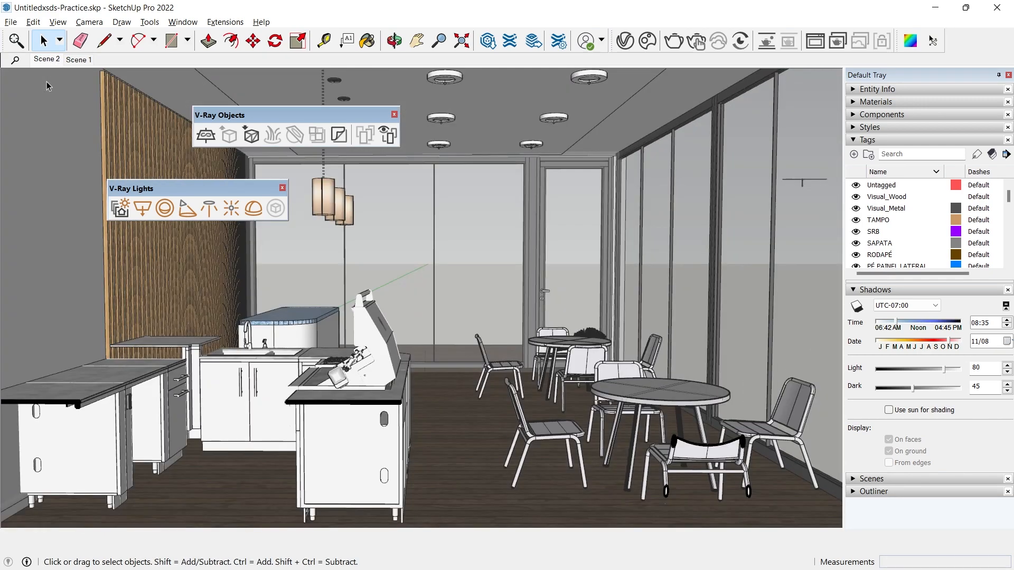
pyautogui.click(697, 41)
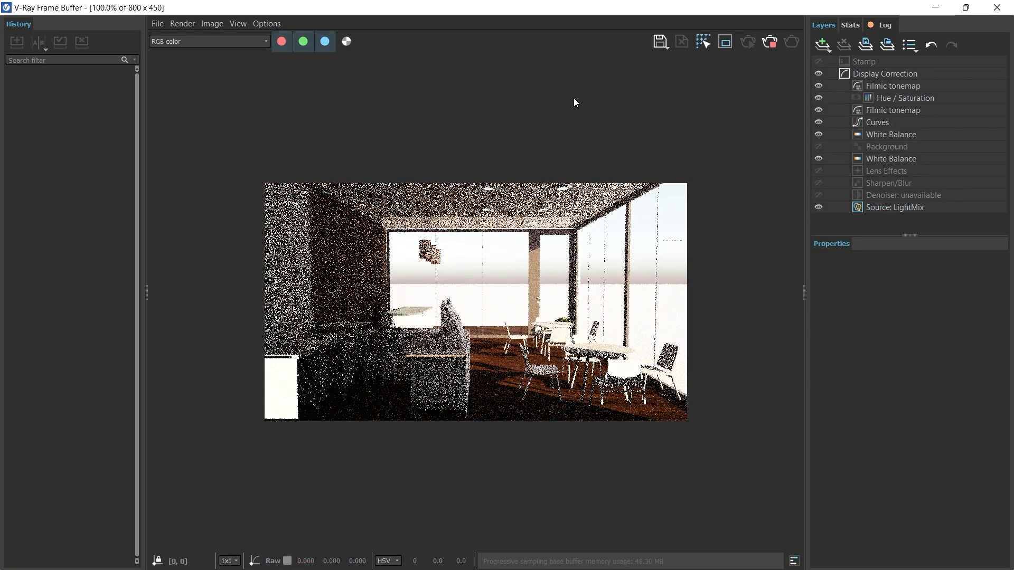
# - Compare the noise of each LightMix source by toggling Rectangle Light, Lamp Light, SunLight, Environment, Self Illumination and Rest
pyautogui.scroll(1, 573, 98)
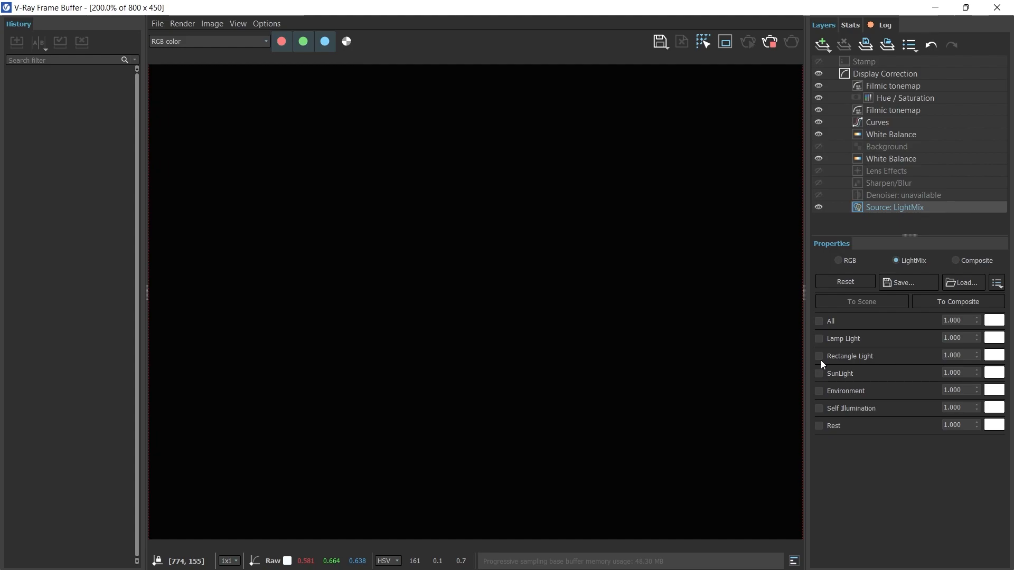
pyautogui.click(819, 357)
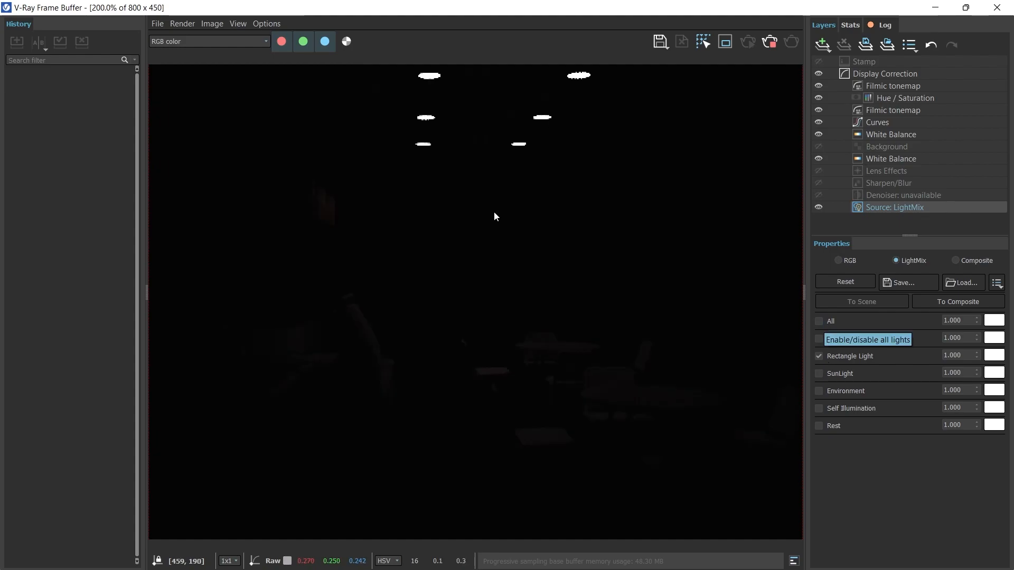
pyautogui.click(819, 339)
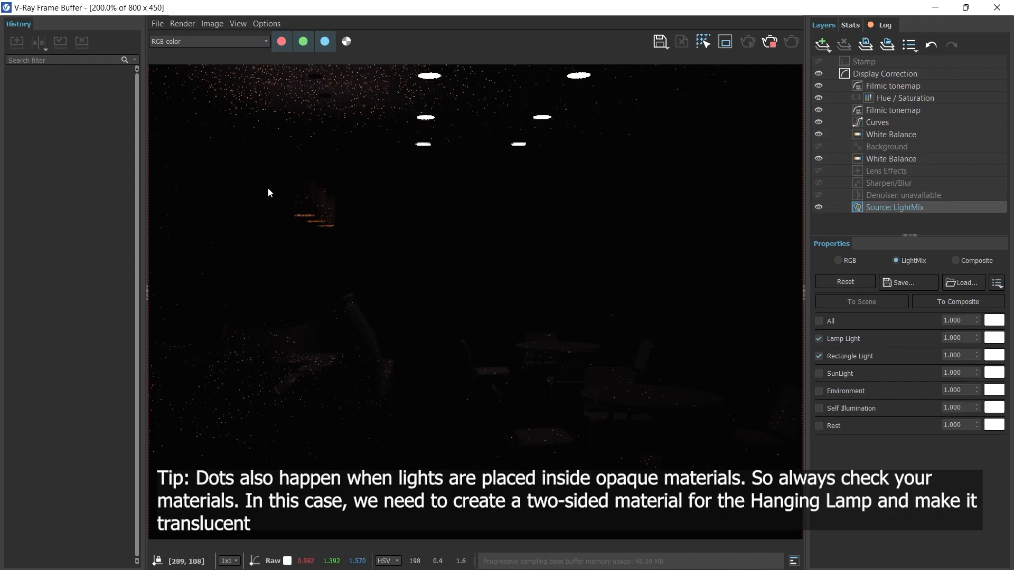
pyautogui.click(818, 373)
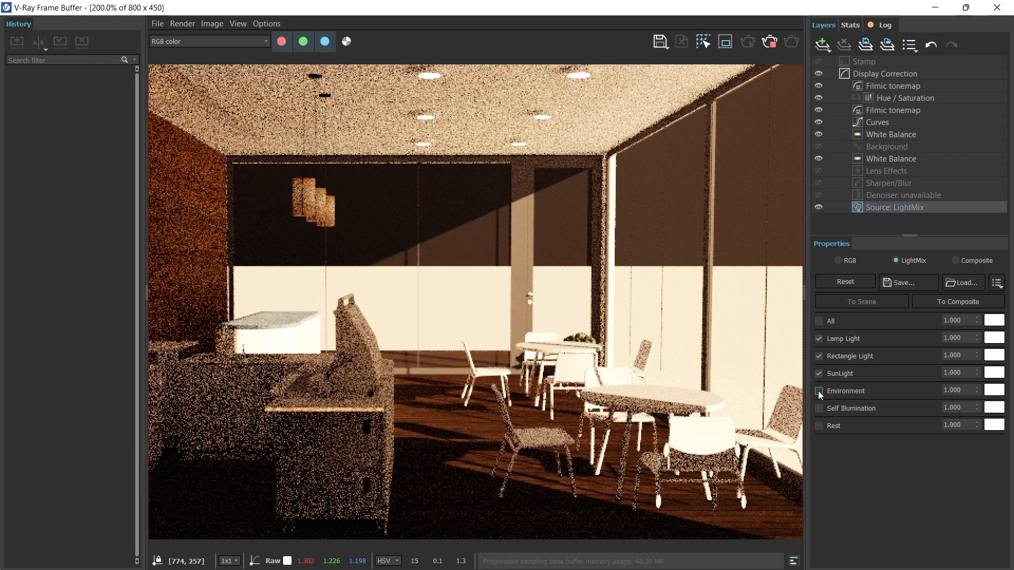
pyautogui.click(818, 390)
pyautogui.click(819, 408)
pyautogui.click(819, 426)
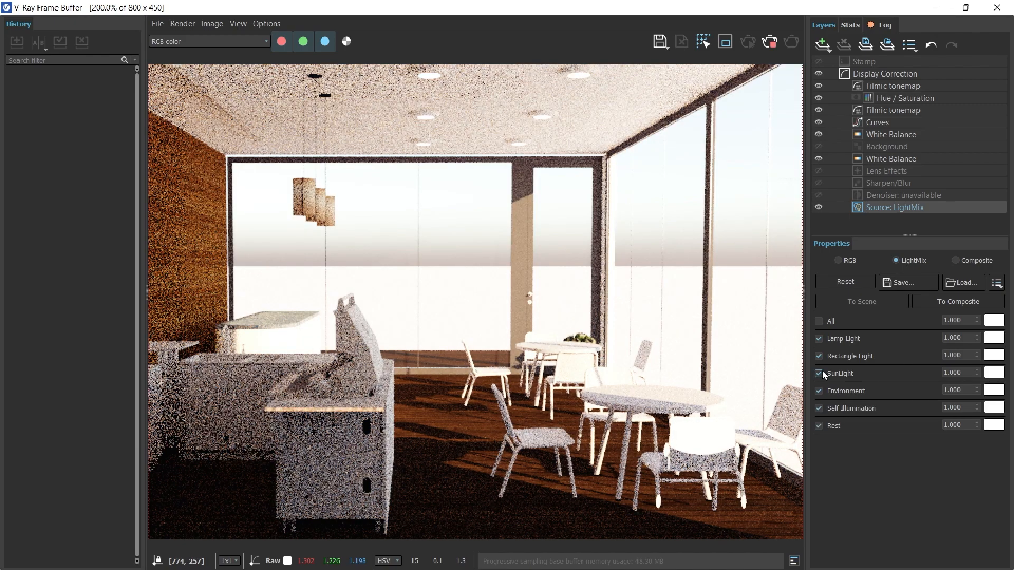
pyautogui.click(822, 394)
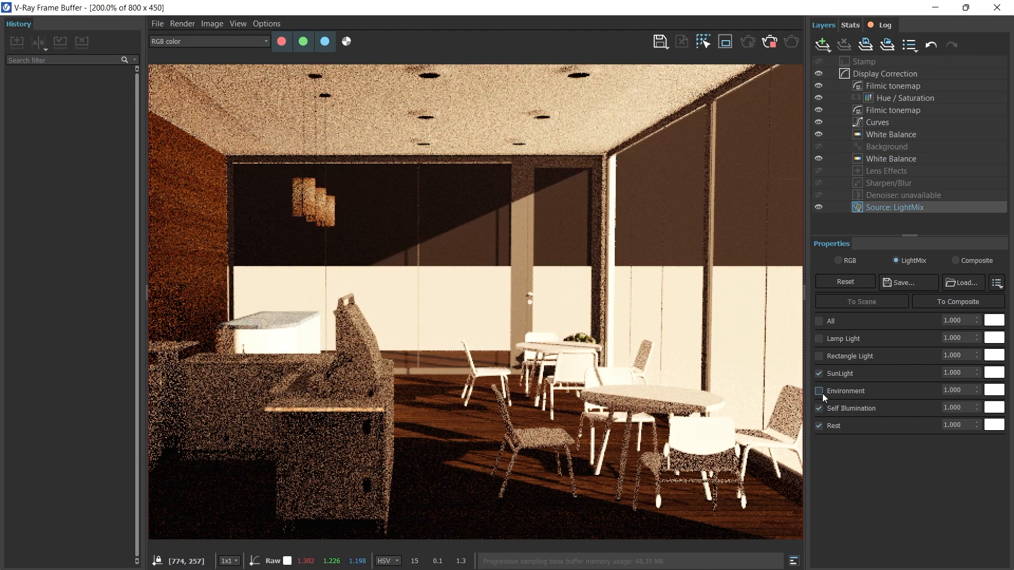
pyautogui.click(818, 408)
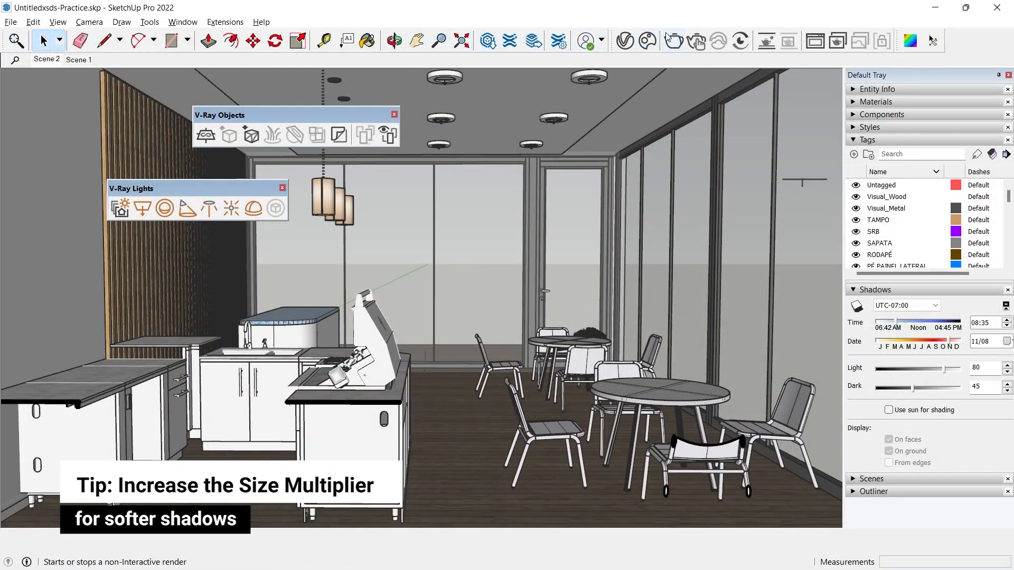
# - Set the SunLight's Size Multiplier to 10 in the V-Ray Asset Editor
pyautogui.click(626, 41)
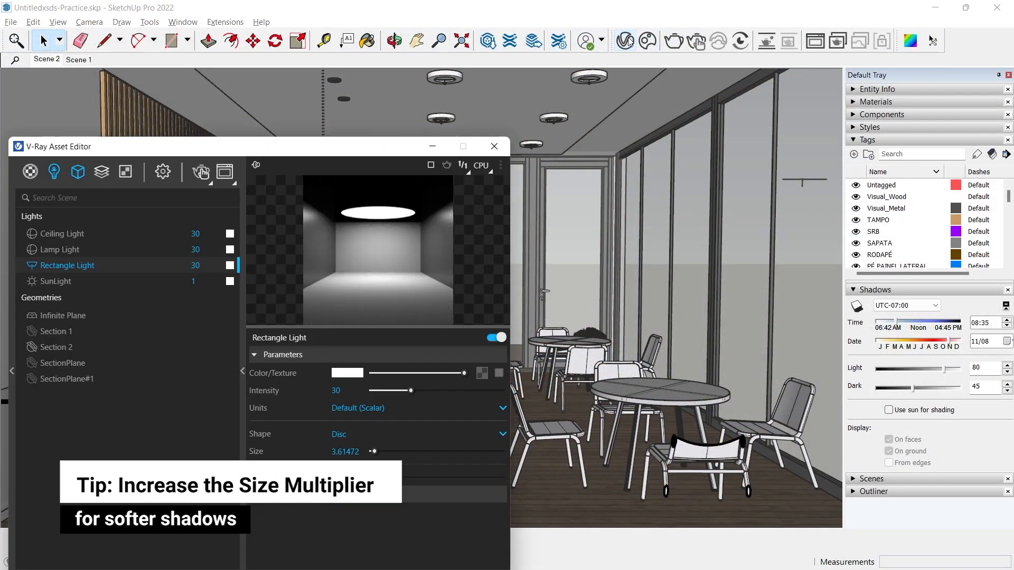
pyautogui.moveTo(200, 137); pyautogui.dragTo(409, 67)
pyautogui.click(280, 211)
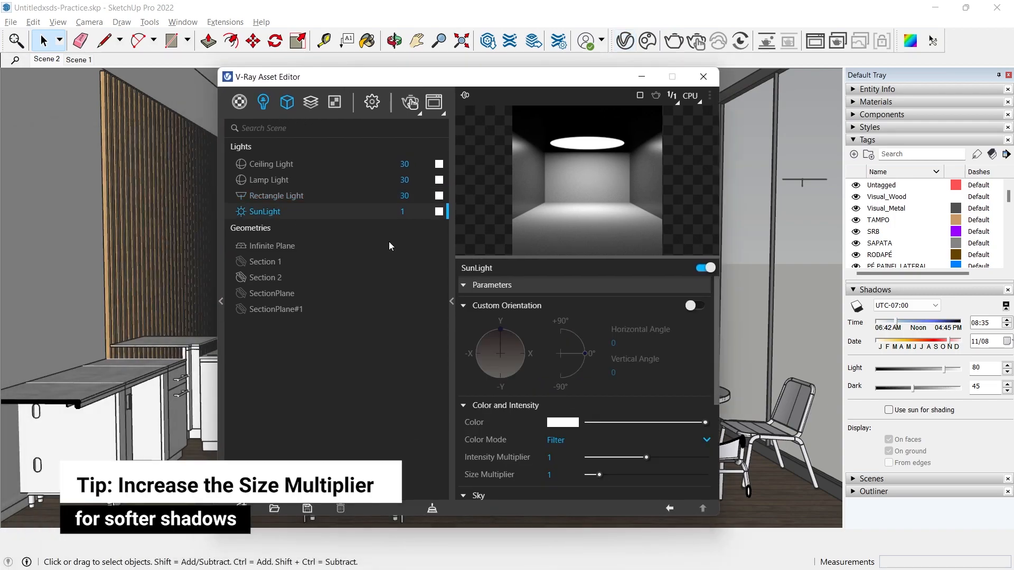
pyautogui.scroll(-1, 564, 355)
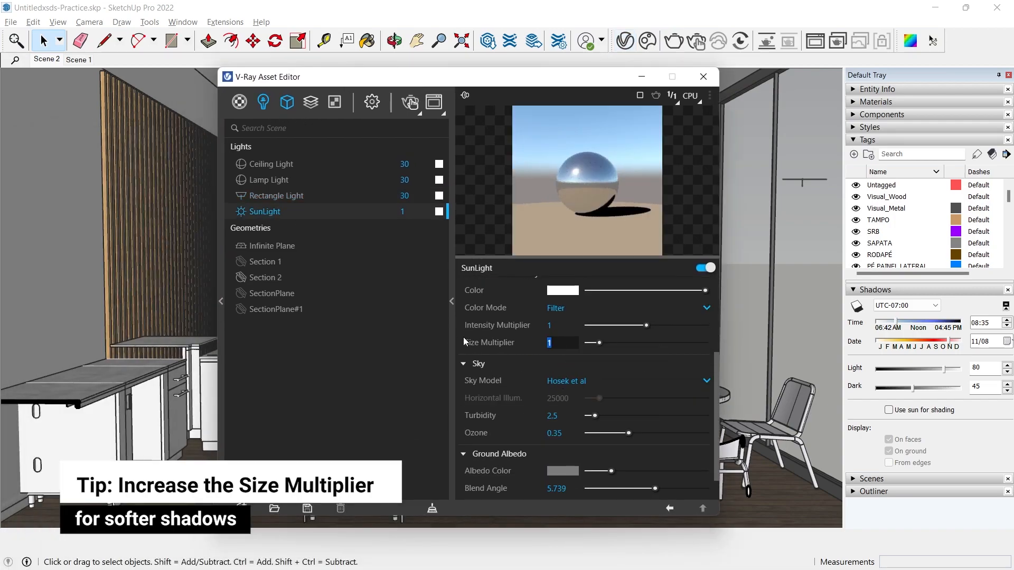
pyautogui.write('0')
pyautogui.press('Return')
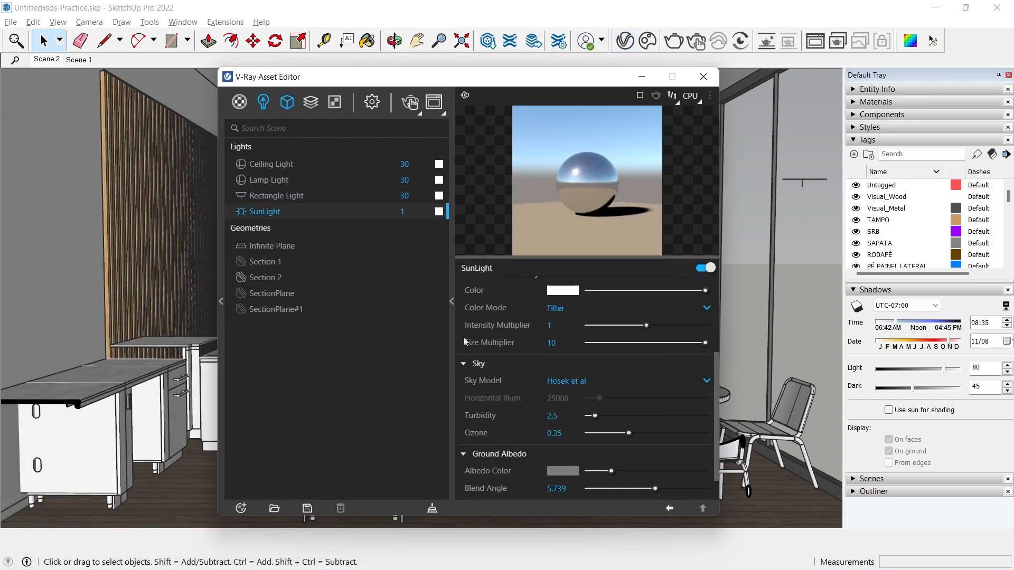
# - Render the scene and closely inspect the sunlight's shadows and noise on the floor around the chairs
pyautogui.click(674, 41)
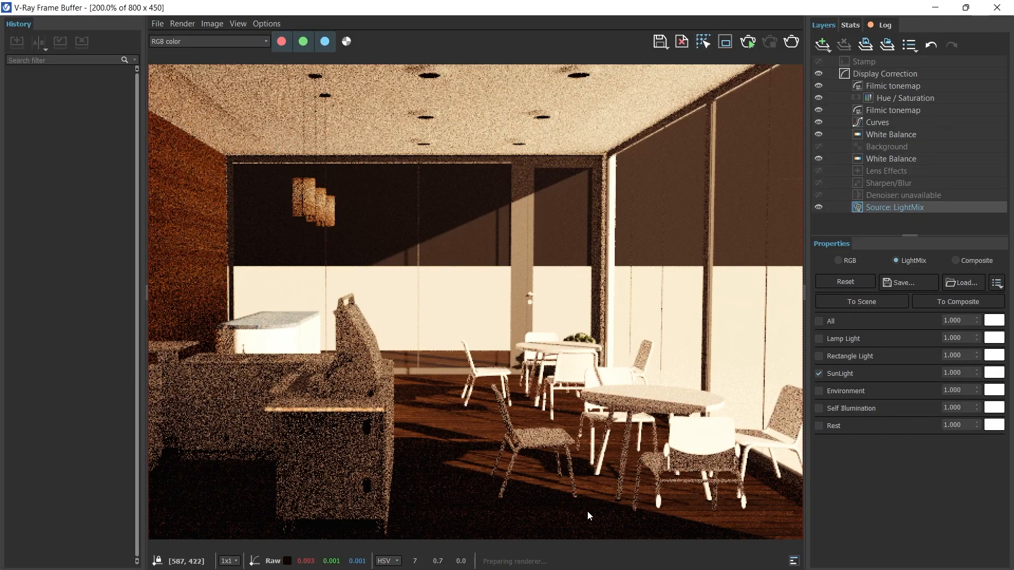
pyautogui.scroll(2, 465, 470)
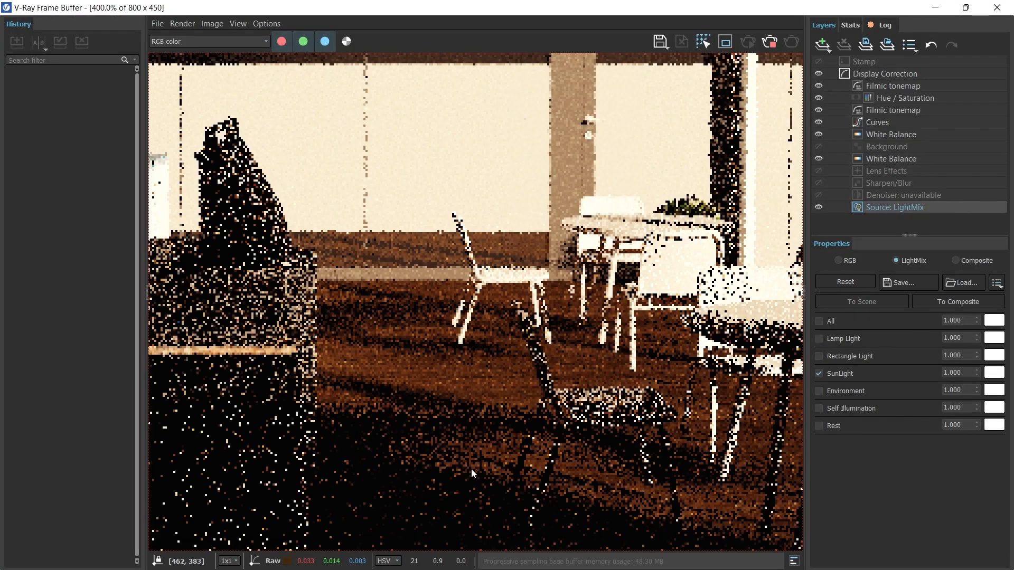
pyautogui.scroll(-2, 471, 468)
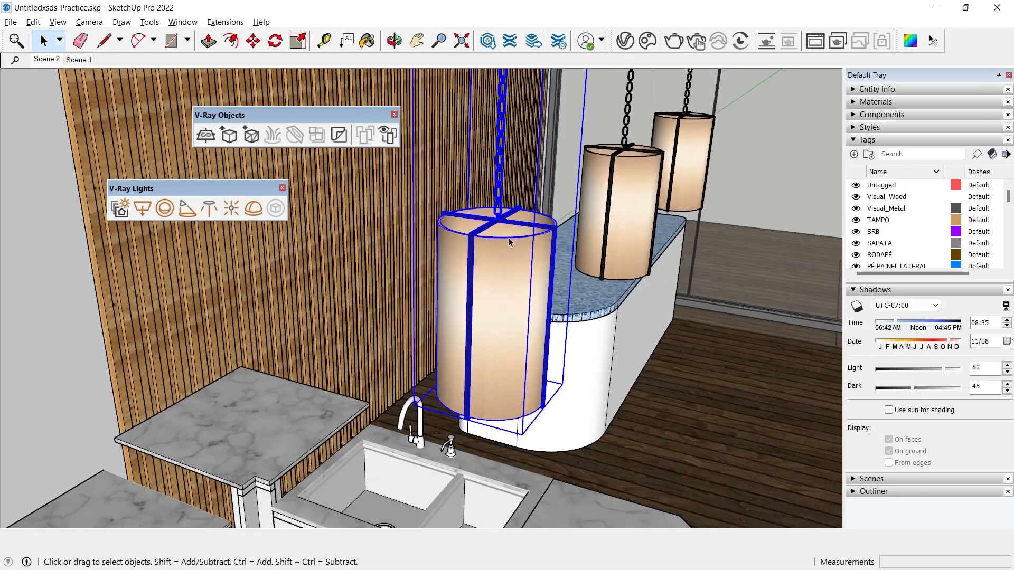
# - Select the slatted wood wall panel beside the pendant lamps and sample its material
pyautogui.moveTo(528, 148)
pyautogui.mouseDown(button='middle')
pyautogui.moveTo(576, 136)
pyautogui.moveTo(559, 248)
pyautogui.mouseUp(button='middle')
pyautogui.scroll(-6, 559, 255)
pyautogui.moveTo(642, 256); pyautogui.dragTo(585, 253, button='middle')
pyautogui.scroll(5, 358, 170)
pyautogui.moveTo(391, 396)
pyautogui.mouseDown(button='middle')
pyautogui.moveTo(439, 393)
pyautogui.moveTo(414, 415)
pyautogui.moveTo(426, 408)
pyautogui.mouseUp(button='middle')
pyautogui.click(547, 283)
pyautogui.scroll(4, 543, 283)
pyautogui.press('b')
pyautogui.scroll(2, 534, 282)
pyautogui.keyDown('alt'); pyautogui.click(536, 272); pyautogui.keyUp('alt')
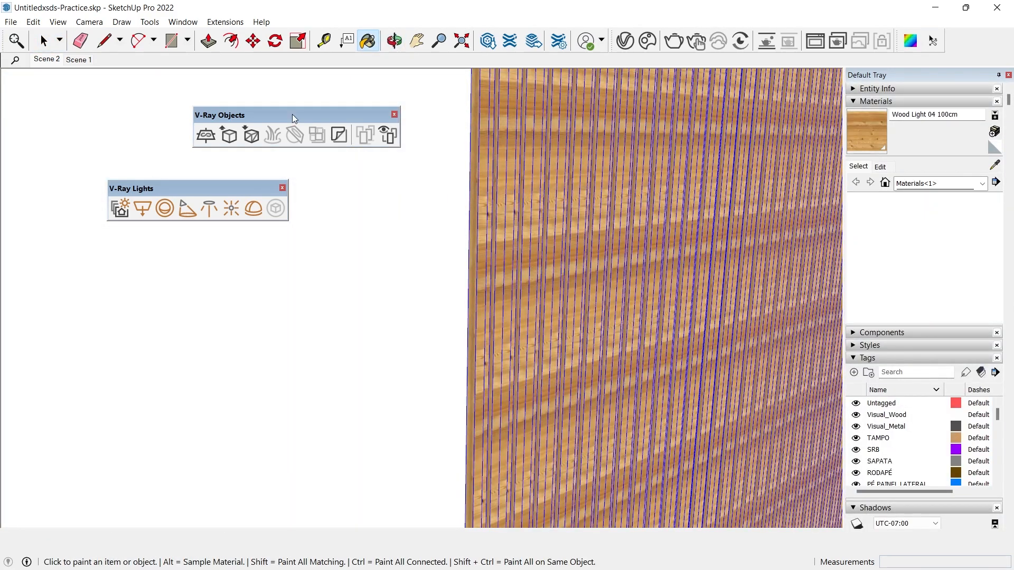
# - Inspect the diffuse bitmap's image file path for the Wood Light 04 100cm material, and close the Asset Editor
pyautogui.press('space')
pyautogui.click(625, 40)
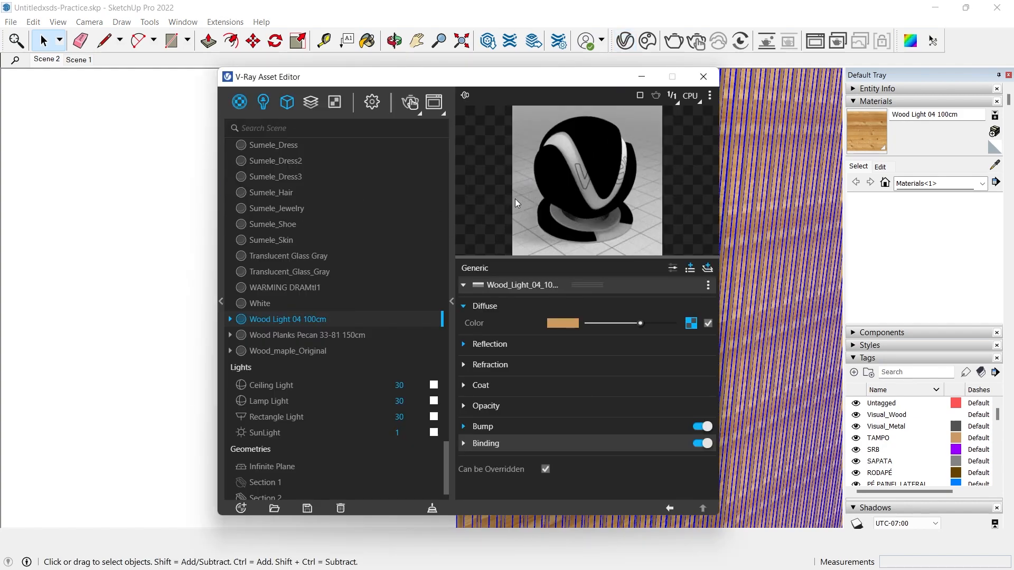
pyautogui.click(688, 333)
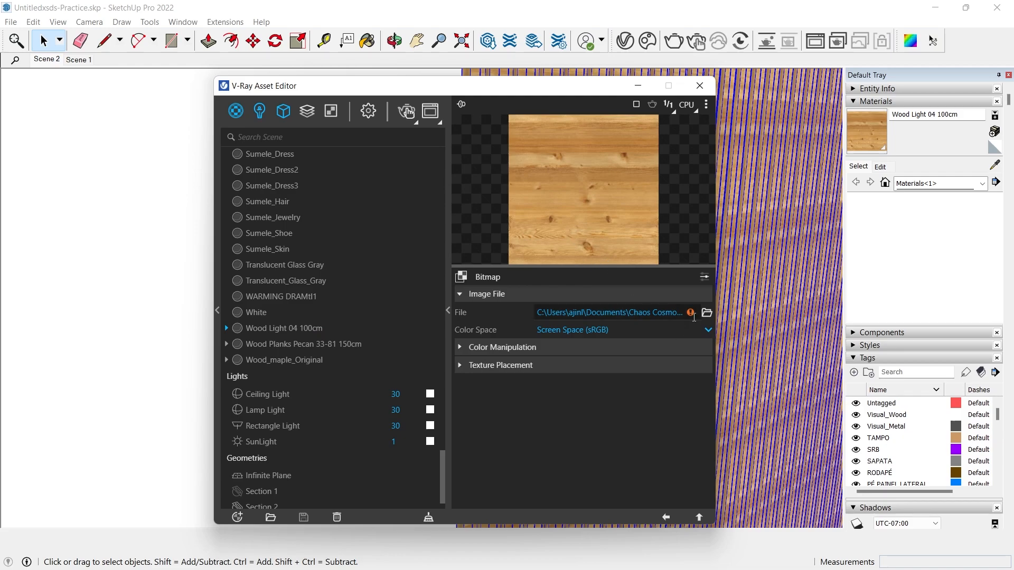
pyautogui.moveTo(690, 313)
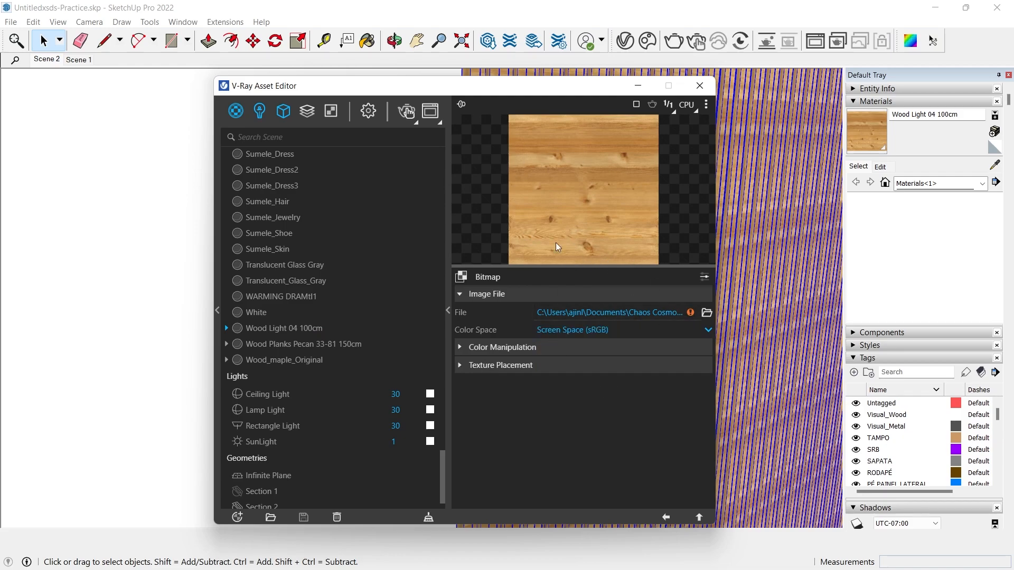
pyautogui.click(700, 87)
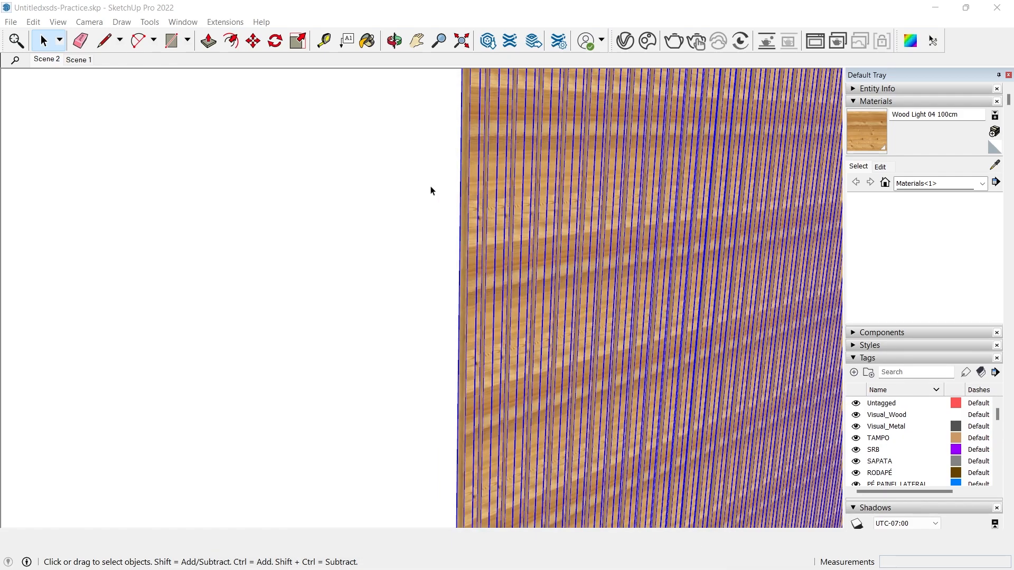
# - Review V-Ray's Pack Project save options for archiving the scene as a zip, and cancel without saving
pyautogui.scroll(-3, 478, 212)
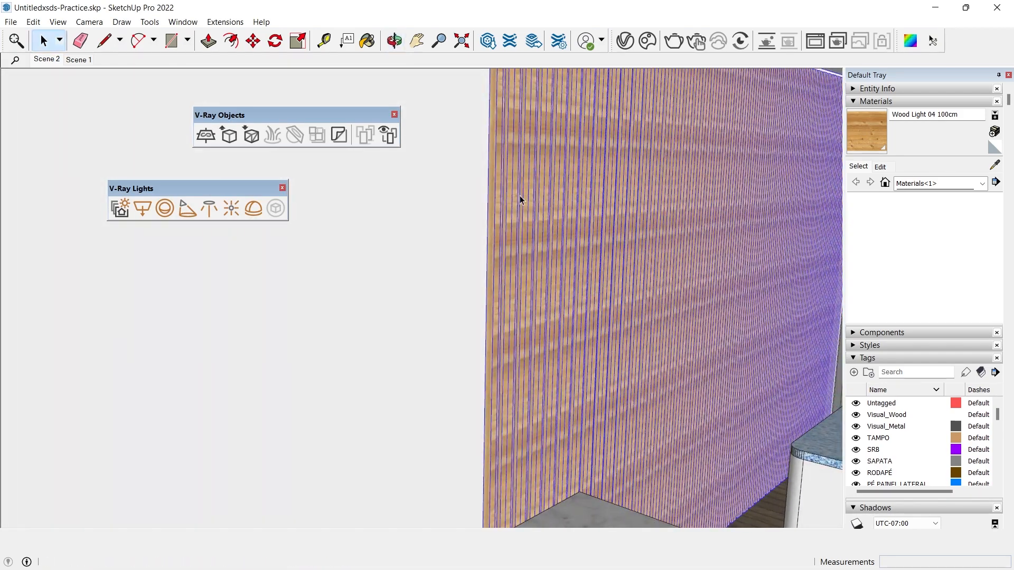
pyautogui.click(221, 23)
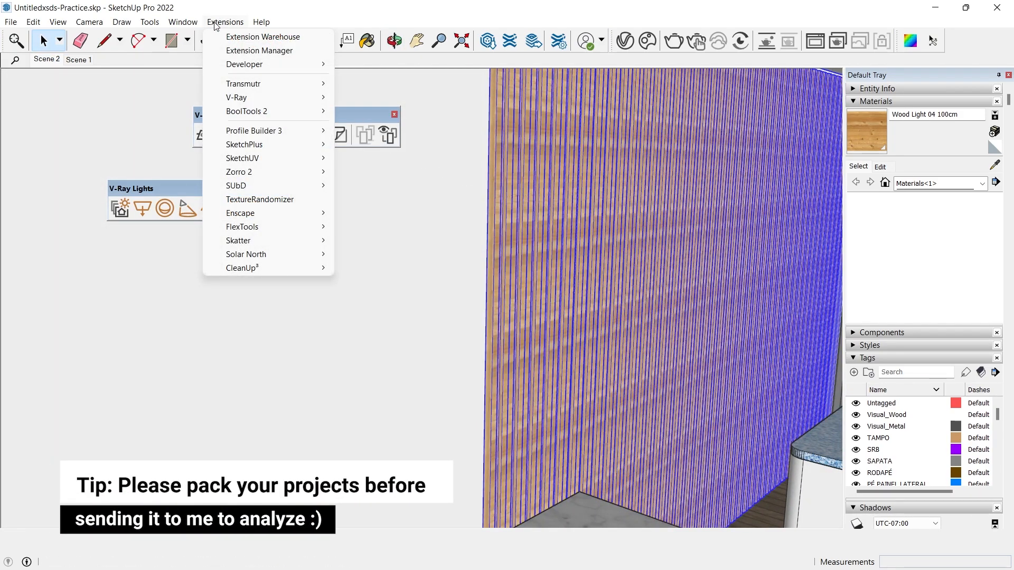
pyautogui.moveTo(249, 97)
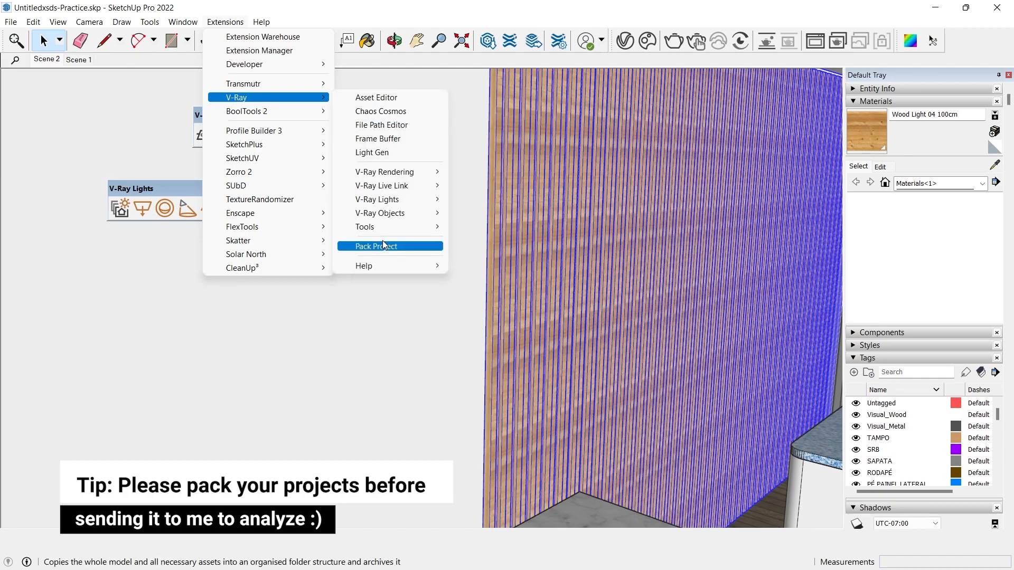
pyautogui.click(383, 246)
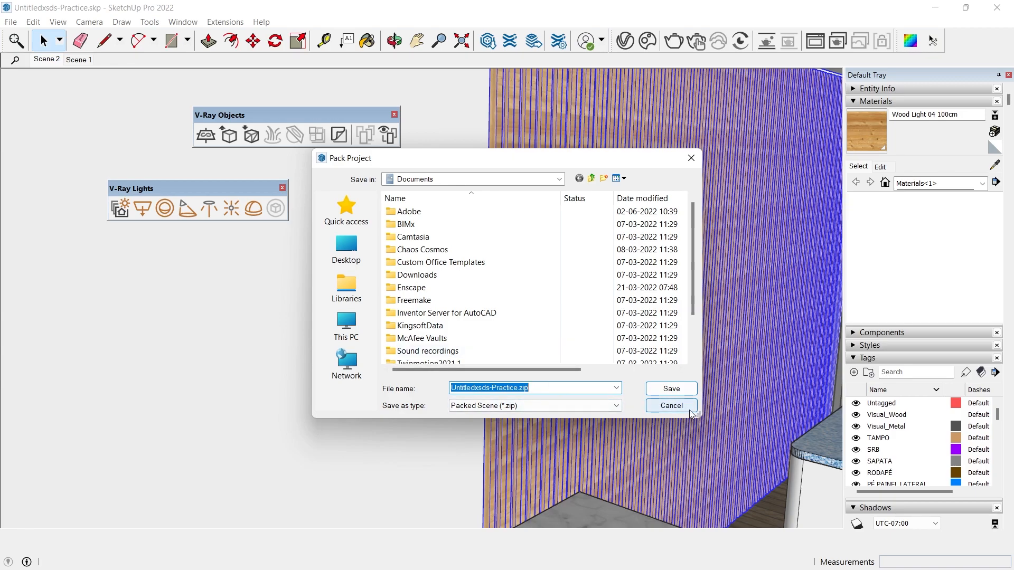
pyautogui.click(671, 406)
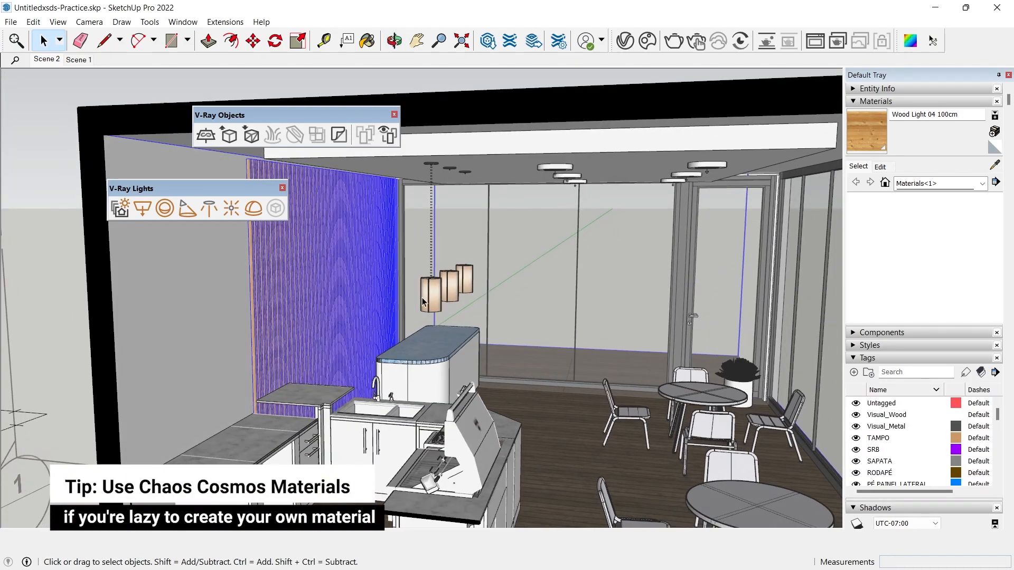
# - Open the Chaos Cosmos Browser and look through its materials for a wood to replace the wall panel's
pyautogui.moveTo(422, 302); pyautogui.dragTo(359, 290, button='middle')
pyautogui.scroll(5, 403, 272)
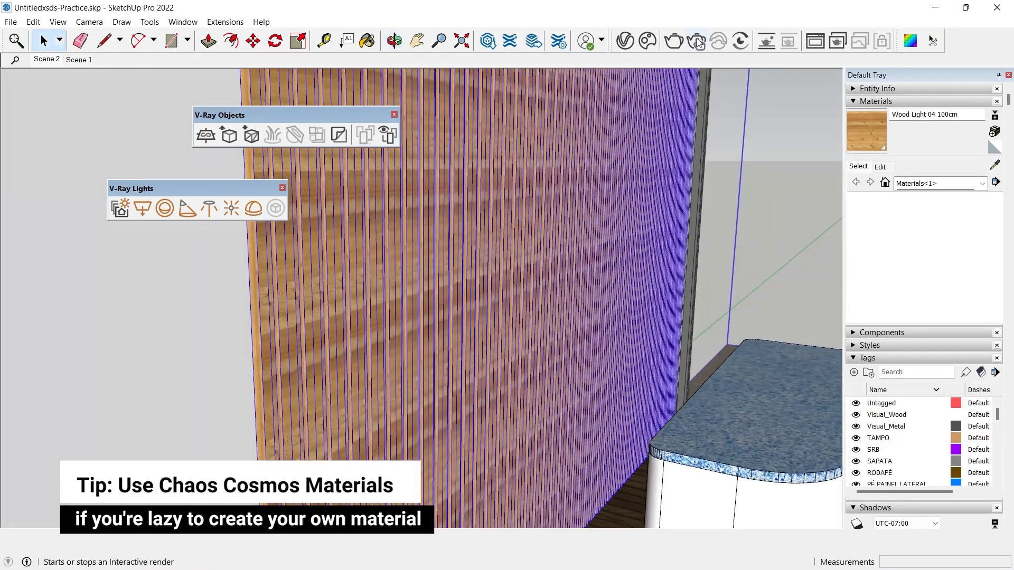
pyautogui.click(648, 41)
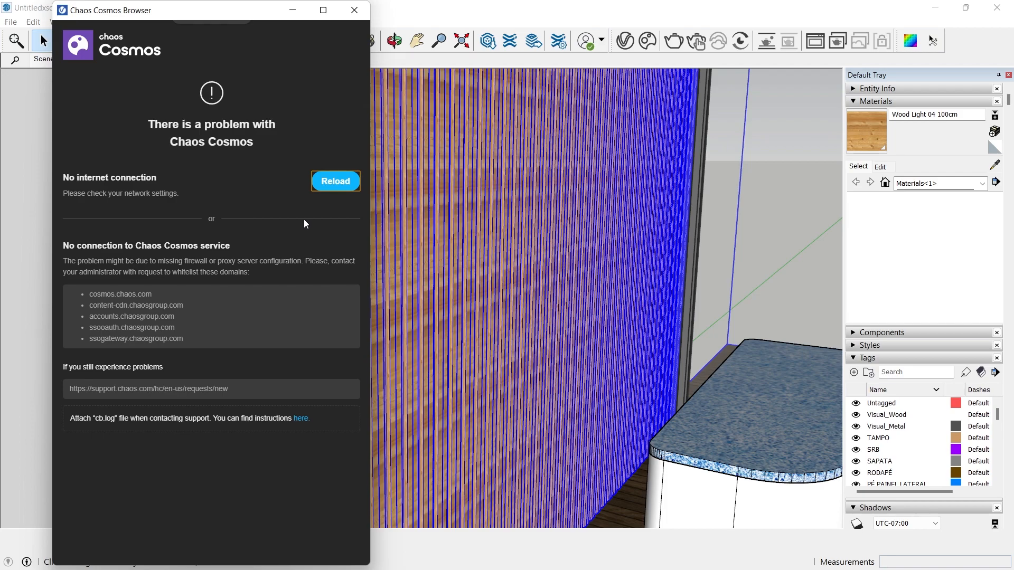
pyautogui.moveTo(204, 15); pyautogui.dragTo(342, 74)
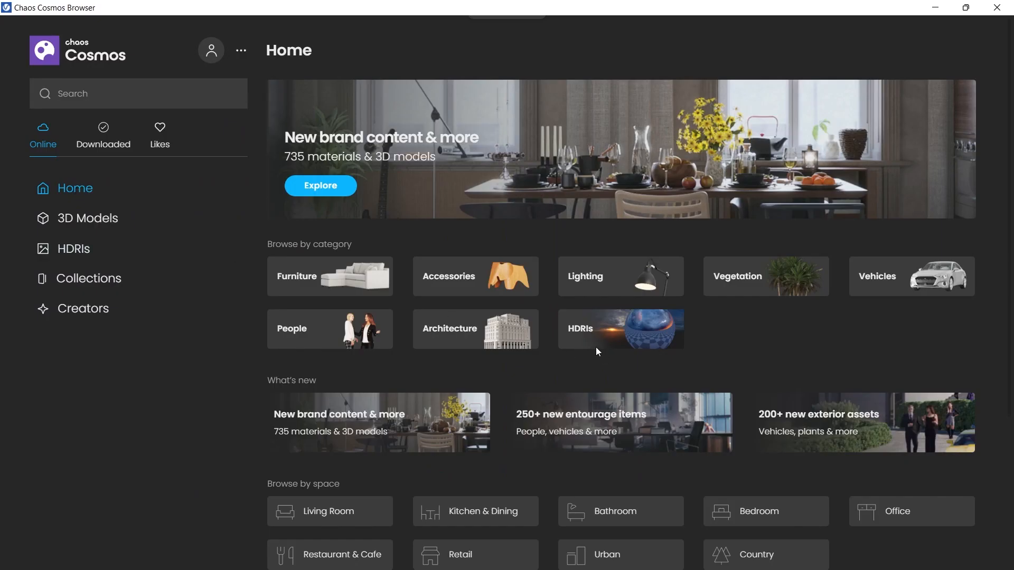
pyautogui.scroll(-9, 598, 352)
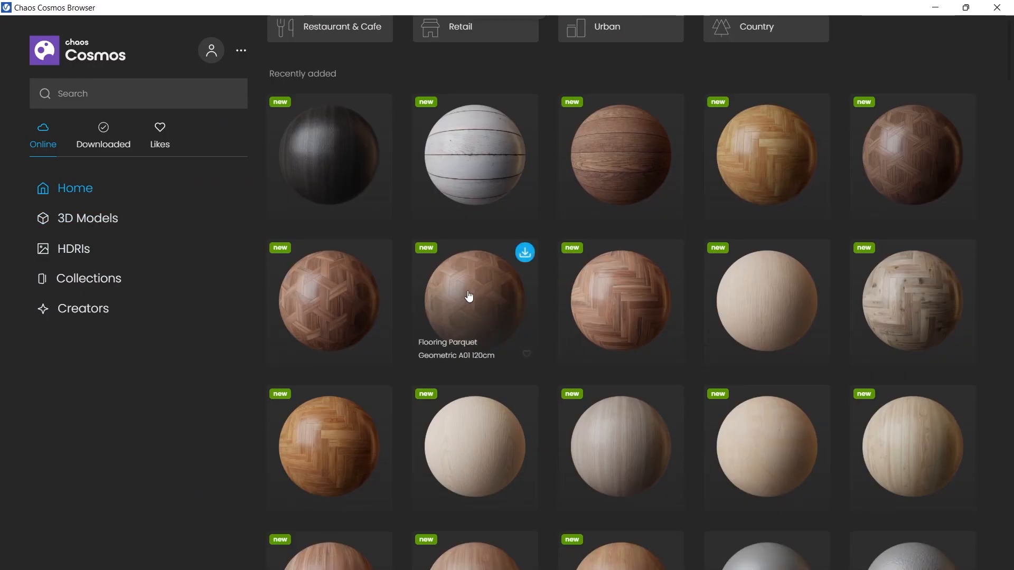
pyautogui.scroll(4, 464, 295)
pyautogui.scroll(-6, 464, 294)
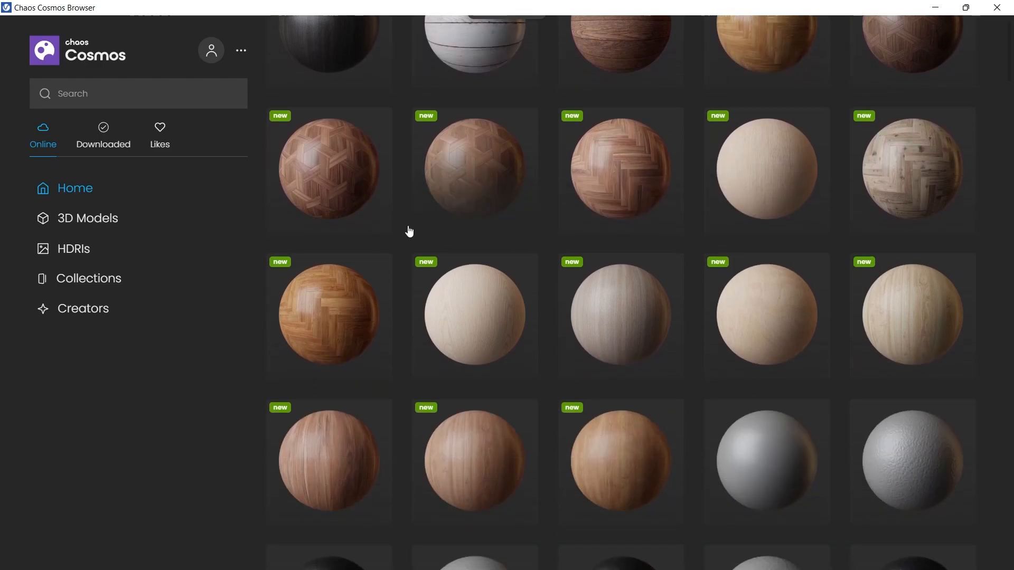
pyautogui.scroll(4, 428, 243)
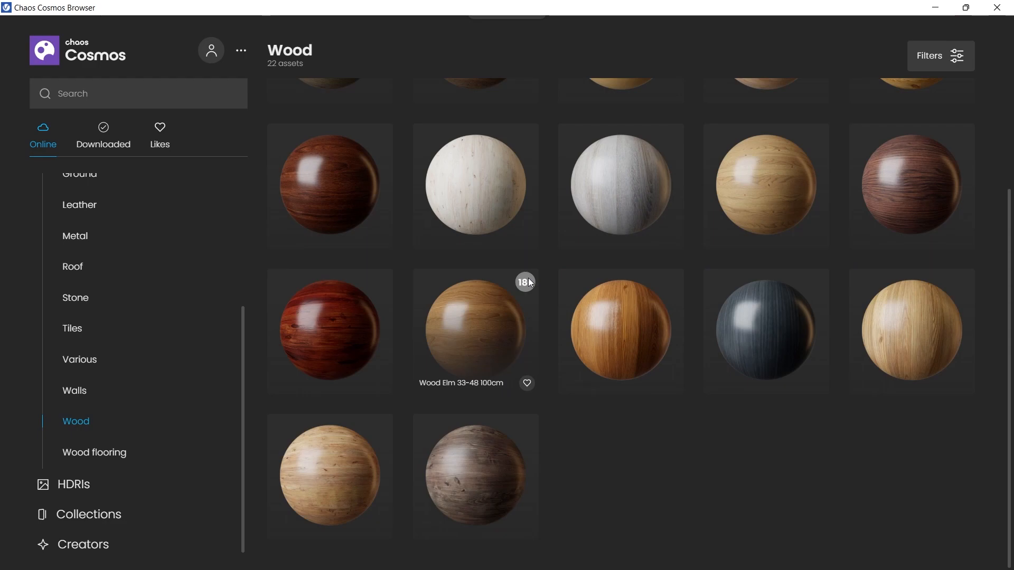
# - Download and import the Wood Elm 33-48 100cm material from Chaos Cosmos, and close the browser
pyautogui.click(506, 289)
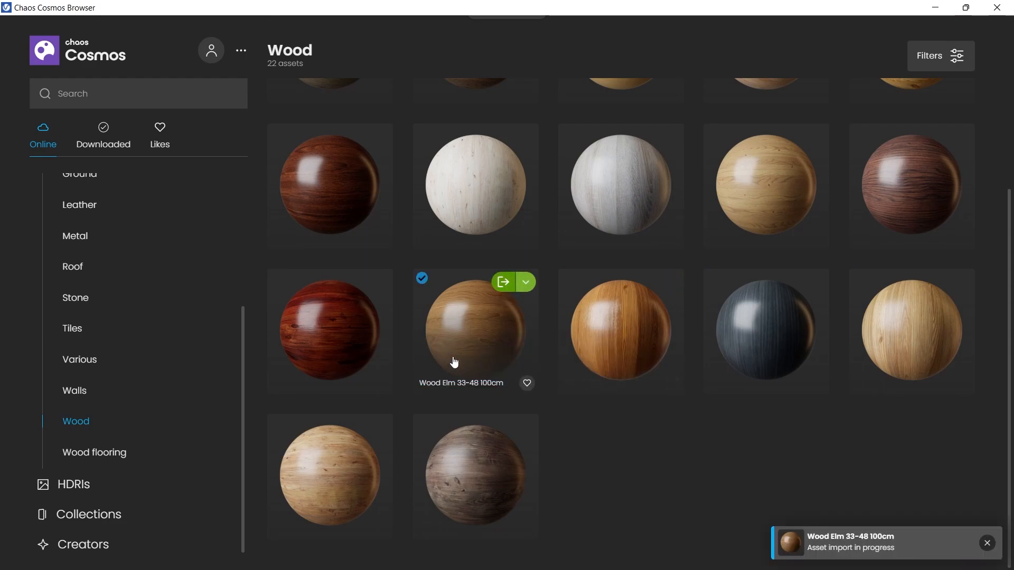
pyautogui.scroll(3, 111, 393)
pyautogui.scroll(-3, 111, 393)
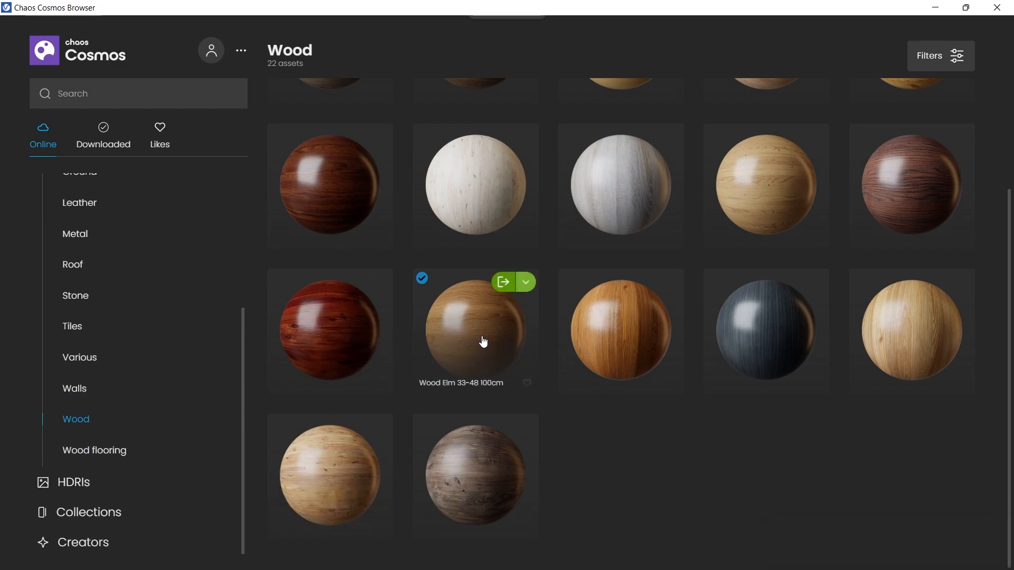
pyautogui.click(504, 285)
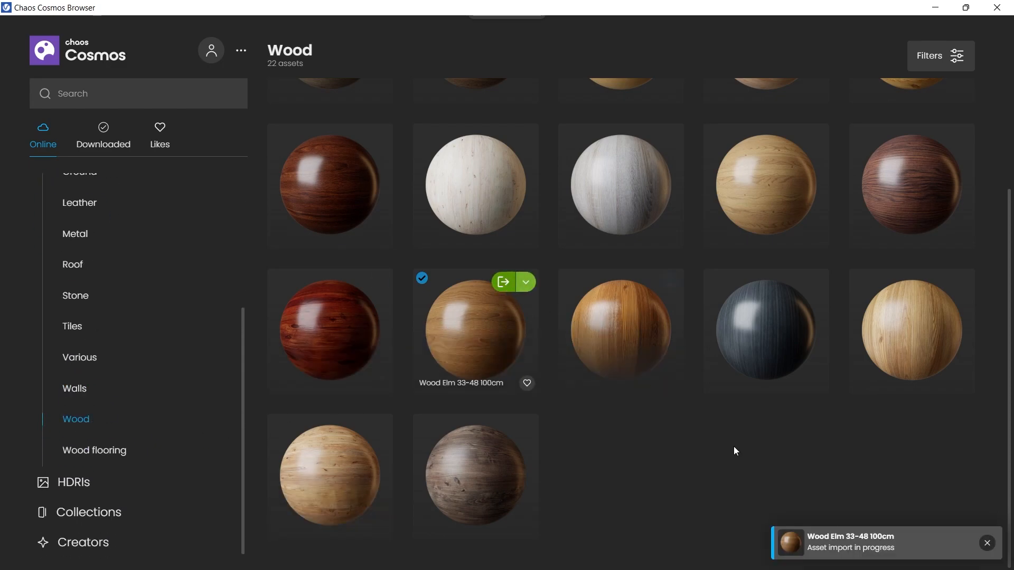
pyautogui.click(997, 7)
# - Search the Asset Editor's materials for "wood", make Wood Elm 33-48 100cm the current material and close the editor
pyautogui.click(679, 47)
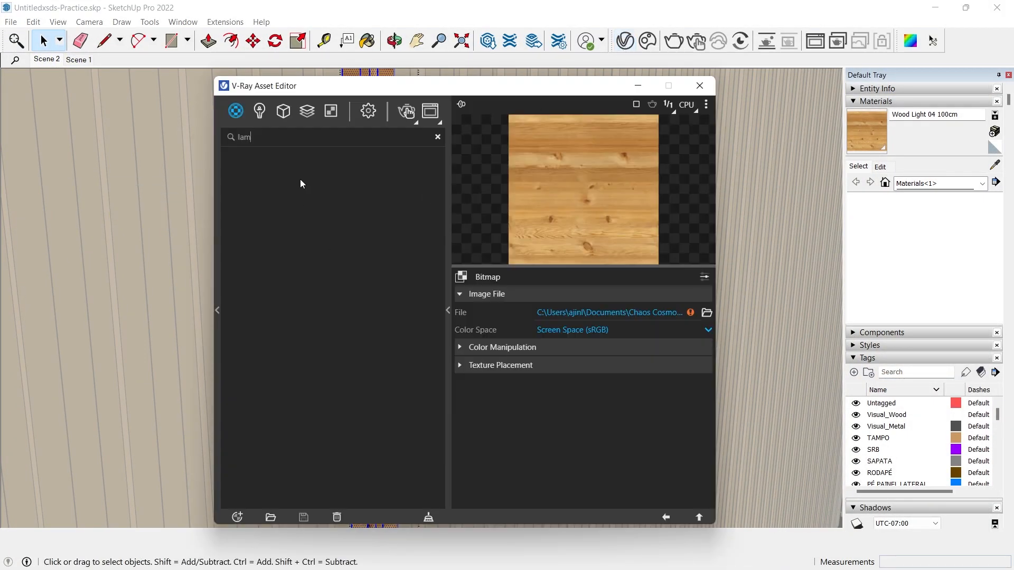
pyautogui.write('wood')
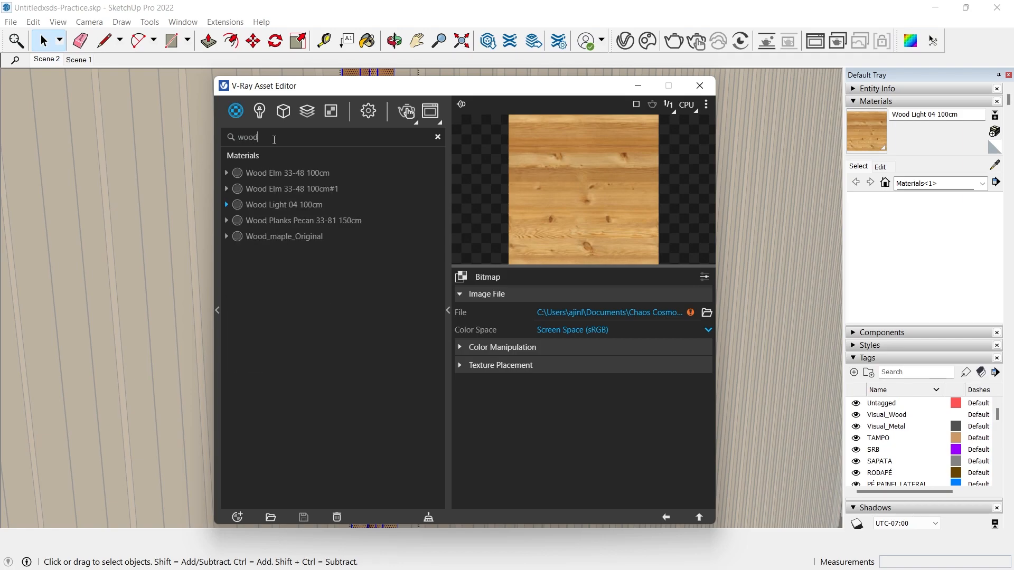
pyautogui.click(290, 175)
pyautogui.click(698, 87)
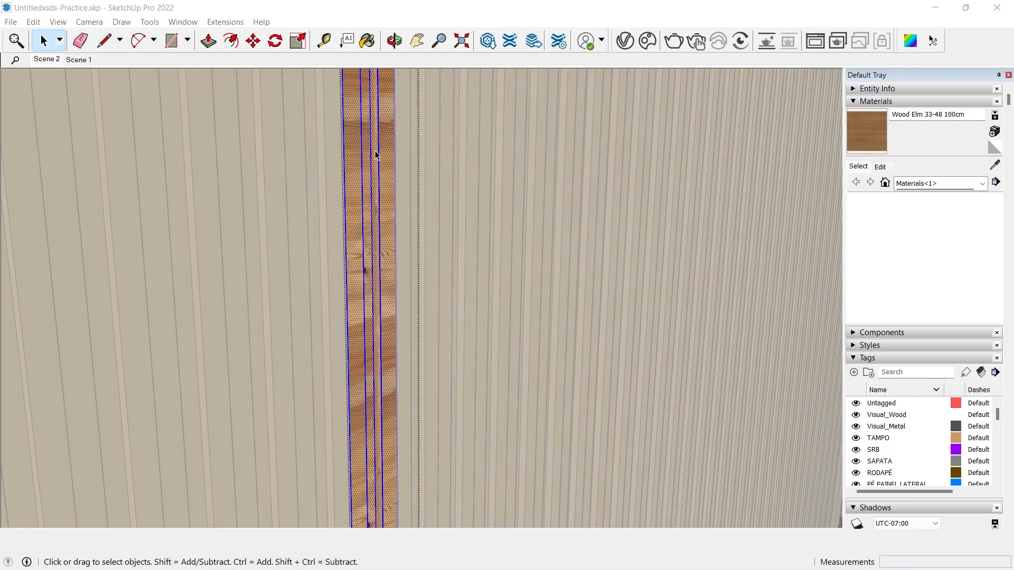
# - Paint all the geometry of the open wall slat with Wood Elm 33-48 100cm
pyautogui.tripleClick(356, 167)
pyautogui.press('b')
pyautogui.click(359, 172)
pyautogui.press('space')
pyautogui.moveTo(378, 199); pyautogui.dragTo(414, 250, button='middle')
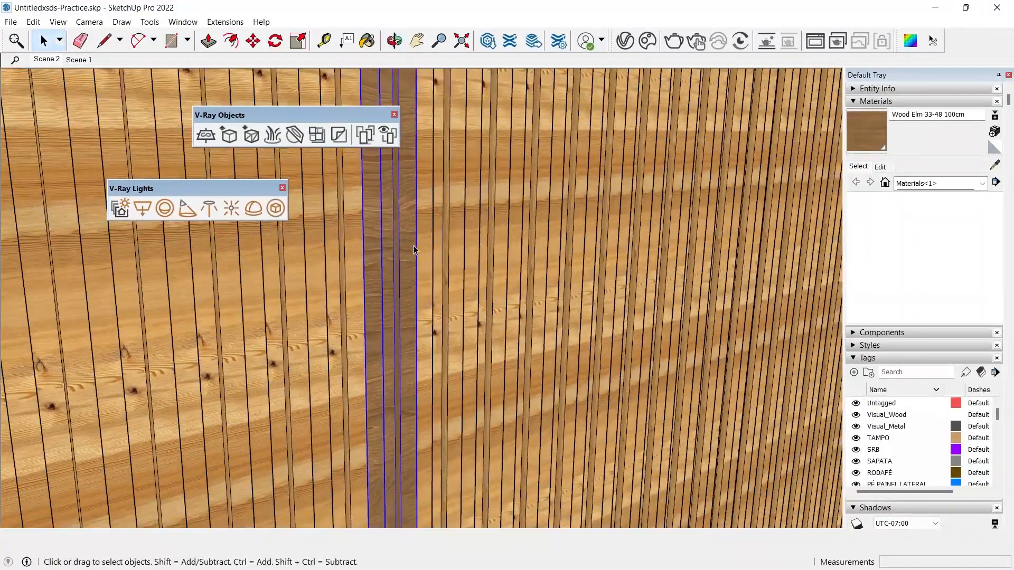
# - Paint the next two slats to the right of the first painted one with Wood Elm 33-48 100cm
pyautogui.press('b')
pyautogui.click(434, 219)
pyautogui.press('space')
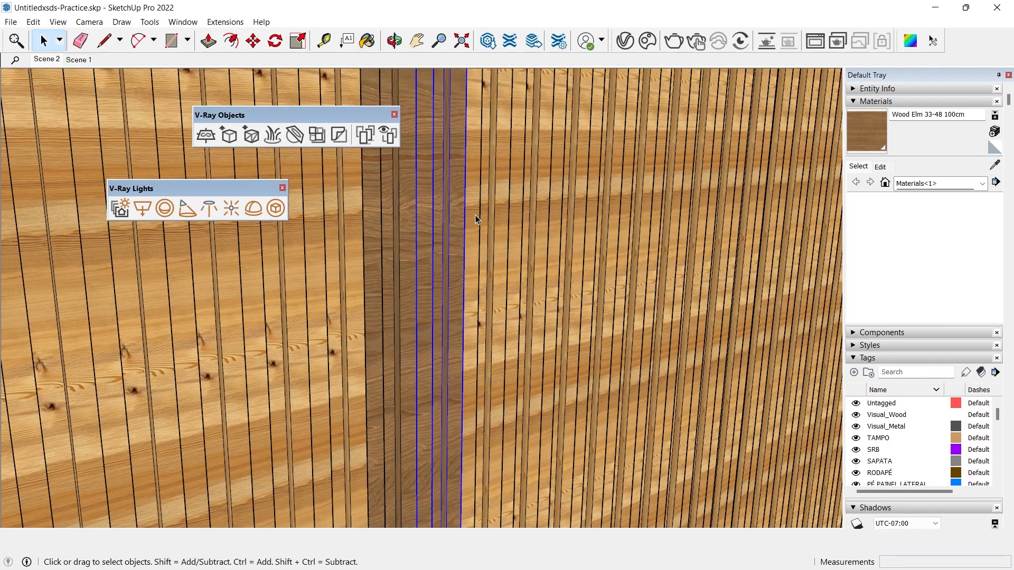
pyautogui.click(475, 215)
pyautogui.press('b')
pyautogui.click(481, 210)
# - Paint the remaining slats out to the wall panel's left end one by one with Wood Elm 33-48 100cm
pyautogui.scroll(-3, 502, 238)
pyautogui.click(408, 228)
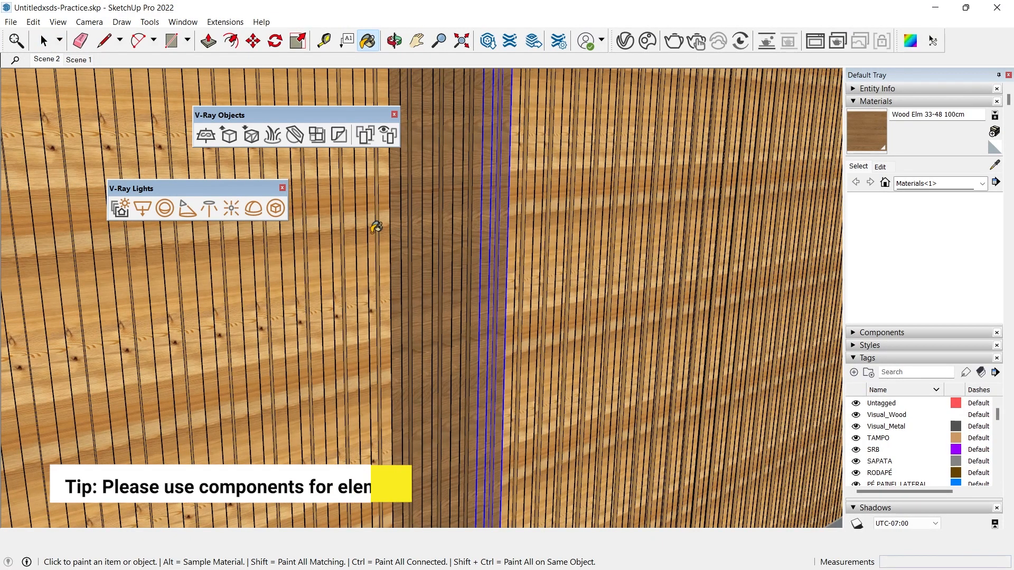
pyautogui.click(375, 226)
pyautogui.click(335, 227)
pyautogui.click(297, 257)
pyautogui.click(261, 273)
pyautogui.click(232, 289)
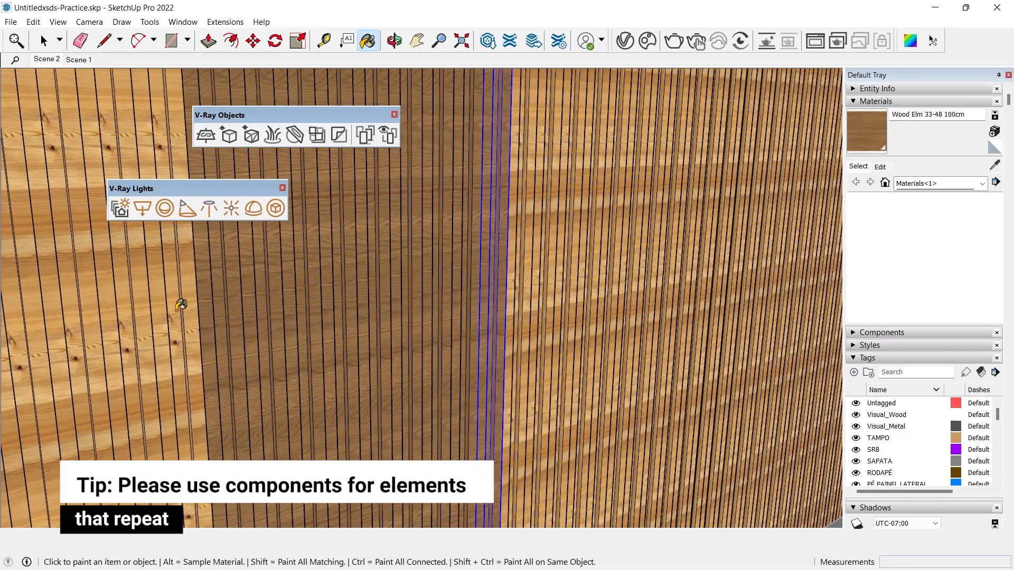
pyautogui.keyDown('shift'); pyautogui.moveTo(183, 304); pyautogui.dragTo(416, 321, button='middle'); pyautogui.keyUp('shift')
pyautogui.click(399, 313)
pyautogui.click(359, 304)
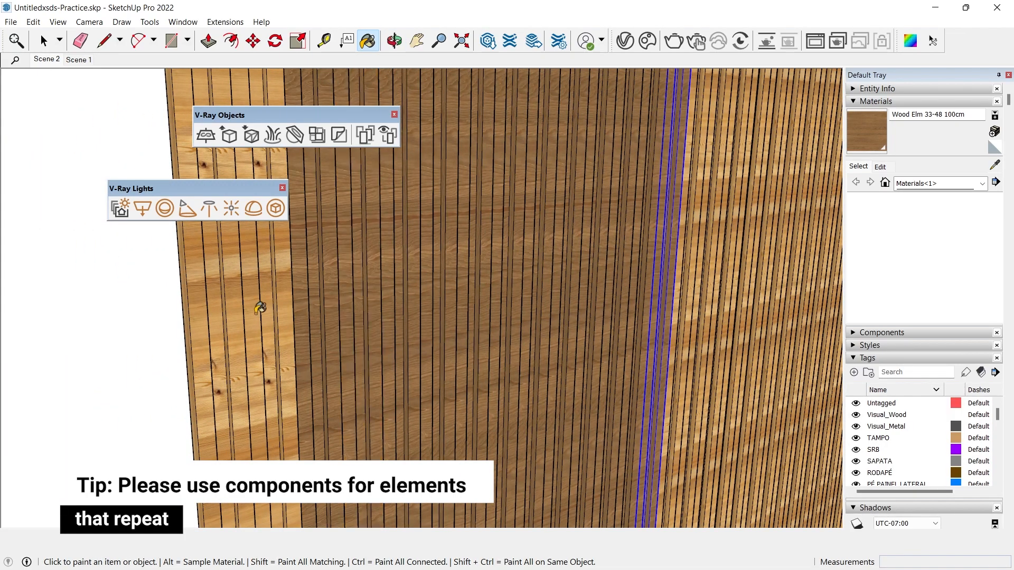
pyautogui.click(258, 308)
pyautogui.click(214, 310)
# - Paint the next group of unpainted slats to the right of the dark ones with Wood Elm 33-48 100cm
pyautogui.keyDown('shift'); pyautogui.moveTo(657, 330); pyautogui.dragTo(422, 351, button='middle'); pyautogui.keyUp('shift')
pyautogui.click(464, 306)
pyautogui.click(476, 294)
pyautogui.click(508, 285)
pyautogui.scroll(3, 515, 283)
pyautogui.click(527, 283)
pyautogui.keyDown('shift'); pyautogui.moveTo(596, 287); pyautogui.dragTo(470, 333, button='middle'); pyautogui.keyUp('shift')
pyautogui.click(464, 306)
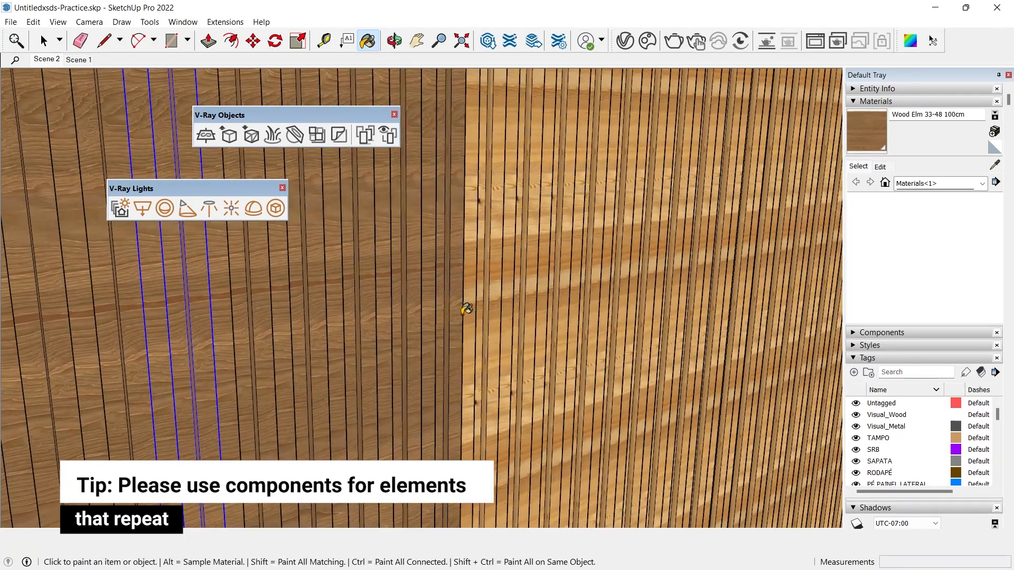
# - Paint the remaining slats toward the wall panel's right end with Wood Elm 33-48 100cm
pyautogui.click(499, 276)
pyautogui.click(552, 259)
pyautogui.moveTo(553, 259); pyautogui.dragTo(749, 208)
pyautogui.keyDown('shift'); pyautogui.moveTo(749, 208); pyautogui.dragTo(581, 238, button='middle'); pyautogui.keyUp('shift')
pyautogui.moveTo(581, 238); pyautogui.dragTo(815, 188)
pyautogui.moveTo(814, 187); pyautogui.dragTo(615, 235, button='middle')
pyautogui.press('space')
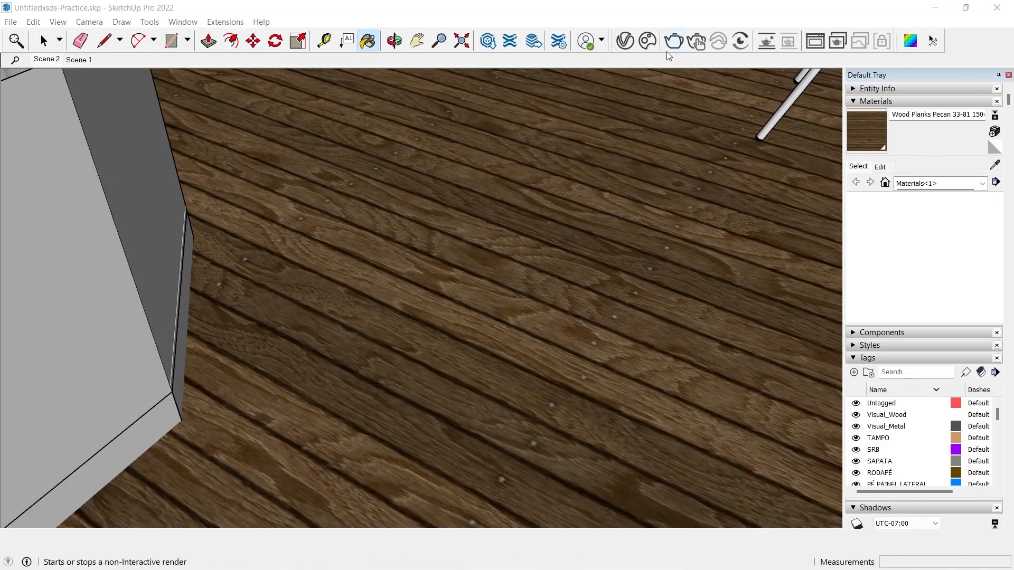
# - Download and import Wood Tiles Shiny 03 100cm from the Wood flooring materials in Chaos Cosmos, and close the browser
pyautogui.click(647, 42)
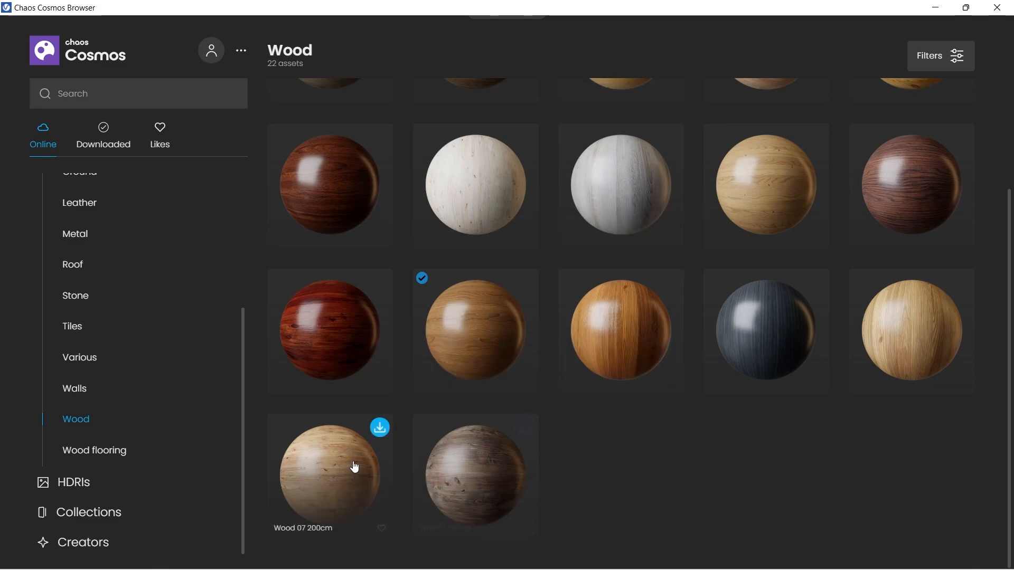
pyautogui.scroll(2, 674, 380)
pyautogui.click(87, 454)
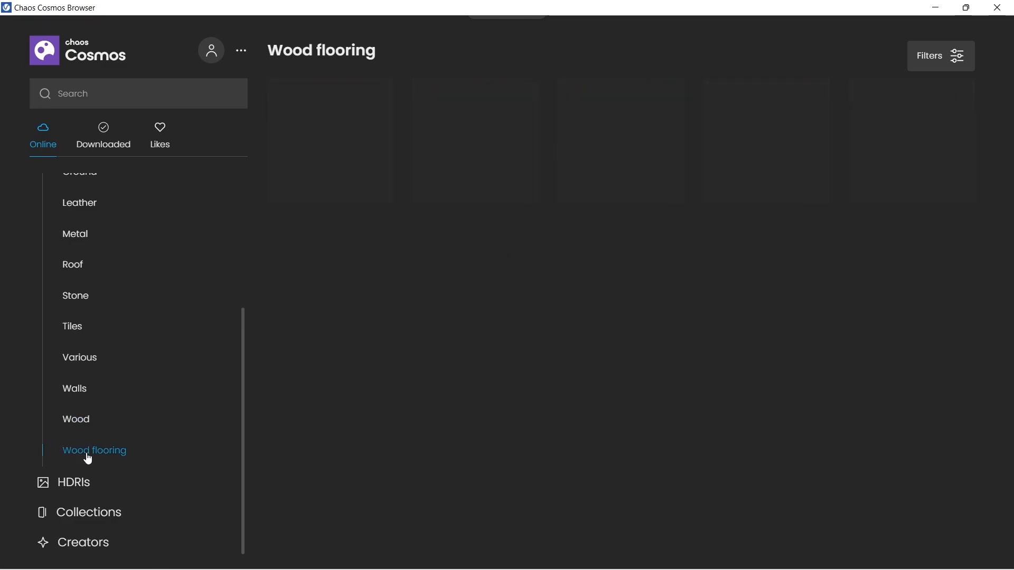
pyautogui.scroll(-15, 505, 380)
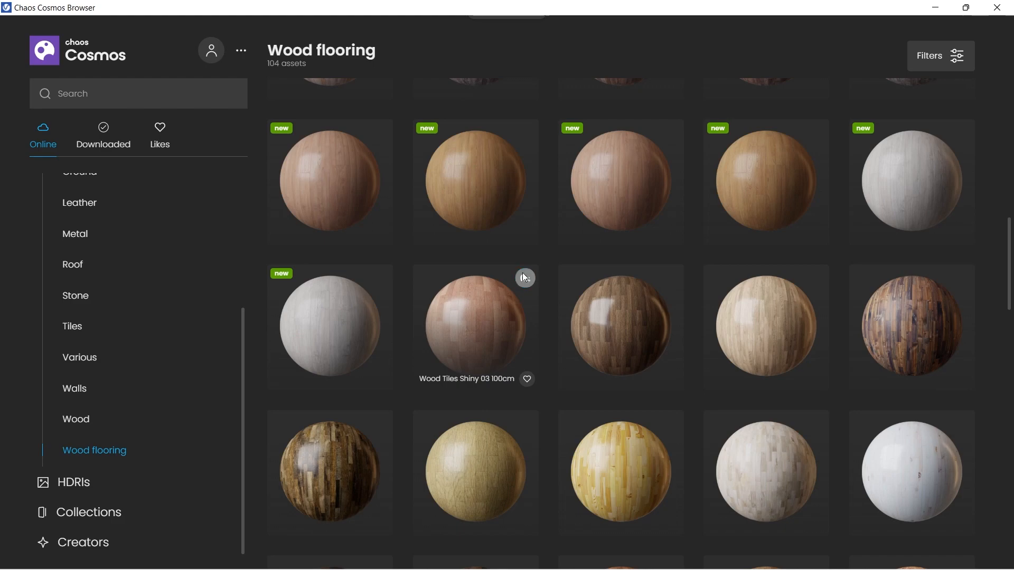
pyautogui.click(525, 278)
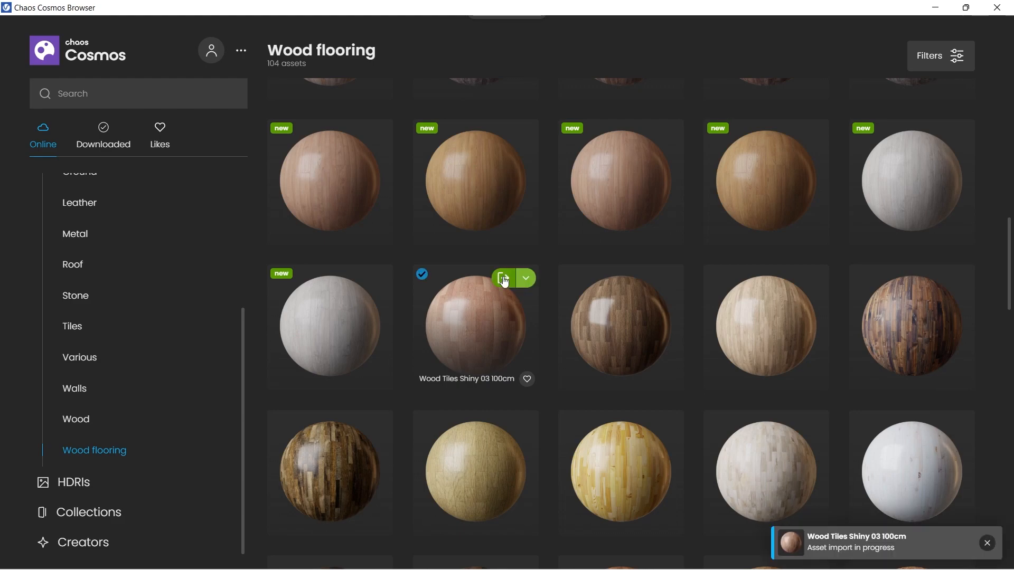
pyautogui.click(994, 11)
# - Make Wood Tiles Shiny 03 100cm the current material and paint the selected floor slab faces with it
pyautogui.click(289, 238)
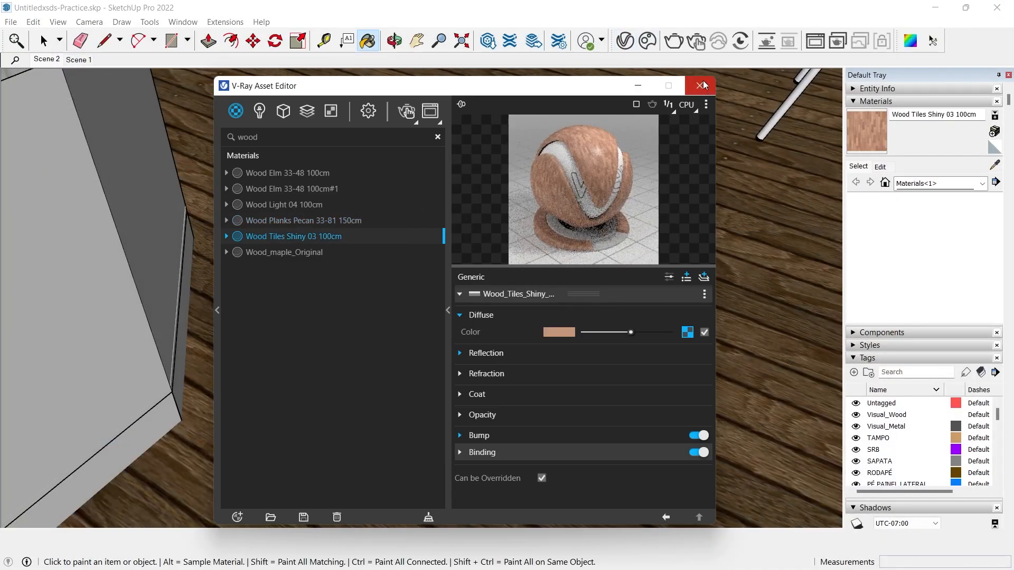
pyautogui.click(701, 85)
pyautogui.press('space')
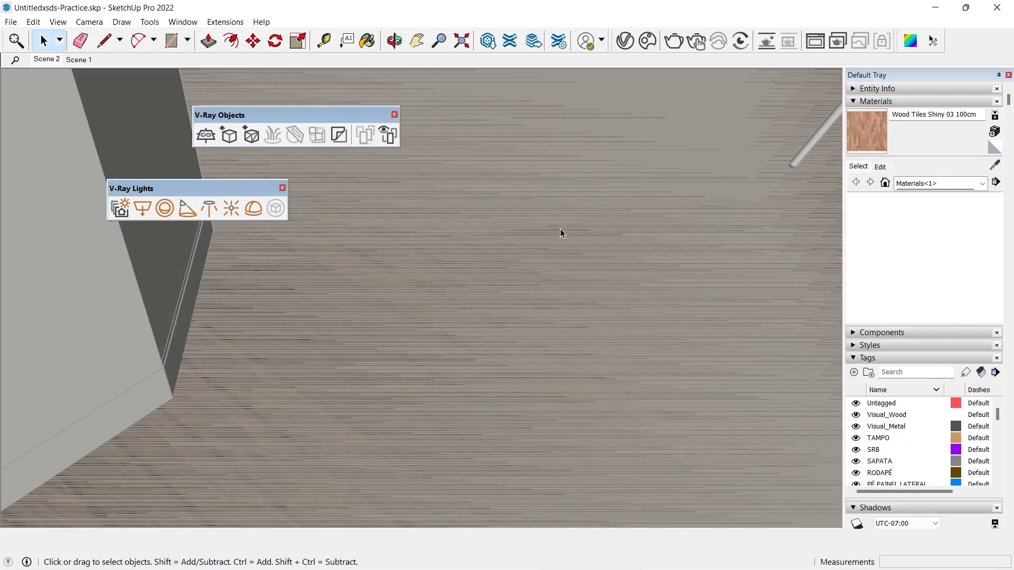
pyautogui.moveTo(493, 276)
pyautogui.mouseDown(button='middle')
pyautogui.moveTo(469, 213)
pyautogui.moveTo(505, 102)
pyautogui.moveTo(503, 204)
pyautogui.moveTo(482, 255)
pyautogui.moveTo(328, 364)
pyautogui.moveTo(443, 208)
pyautogui.moveTo(423, 54)
pyautogui.moveTo(561, 195)
pyautogui.moveTo(447, 228)
pyautogui.moveTo(443, 214)
pyautogui.moveTo(468, 249)
pyautogui.moveTo(459, 270)
pyautogui.moveTo(338, 238)
pyautogui.moveTo(496, 306)
pyautogui.mouseUp(button='middle')
pyautogui.tripleClick(496, 305)
pyautogui.press('b')
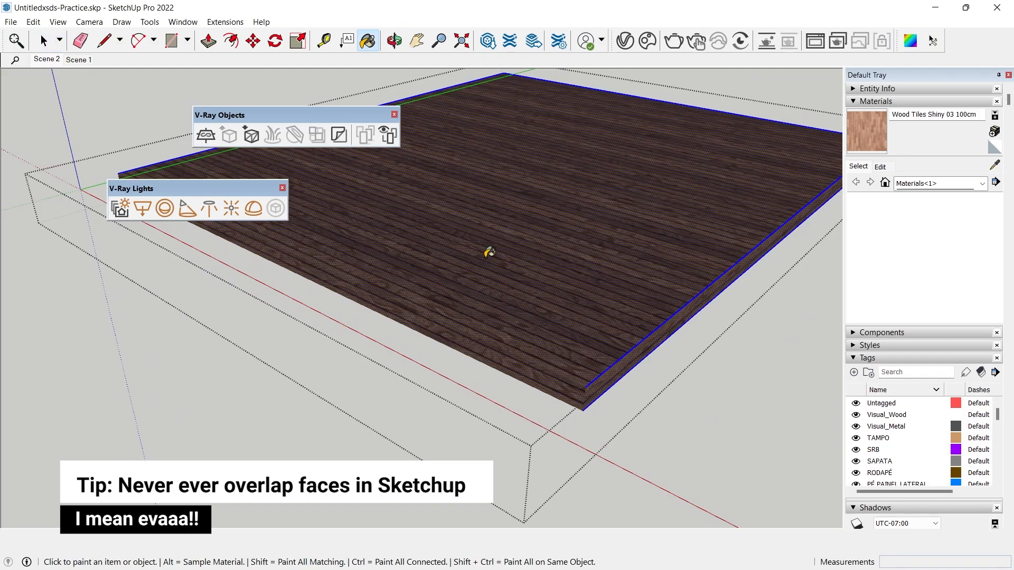
pyautogui.click(489, 253)
# - Reposition the Wood Tiles Shiny 03 100cm texture on the floor slab's upper face
pyautogui.moveTo(529, 247); pyautogui.dragTo(568, 315, button='middle')
pyautogui.press('space')
pyautogui.rightClick(507, 244)
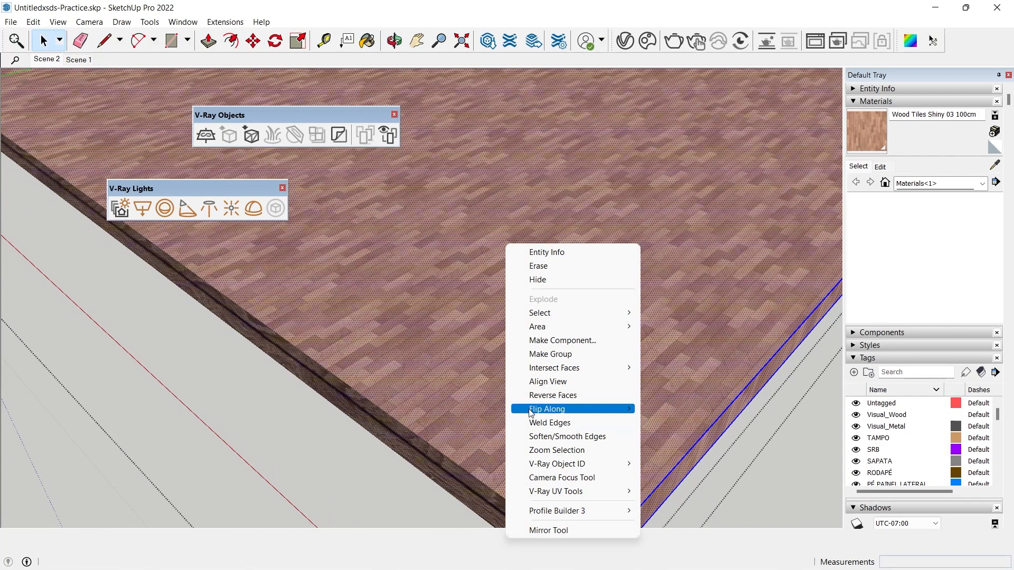
pyautogui.click(462, 344)
pyautogui.rightClick(460, 340)
pyautogui.moveTo(528, 231)
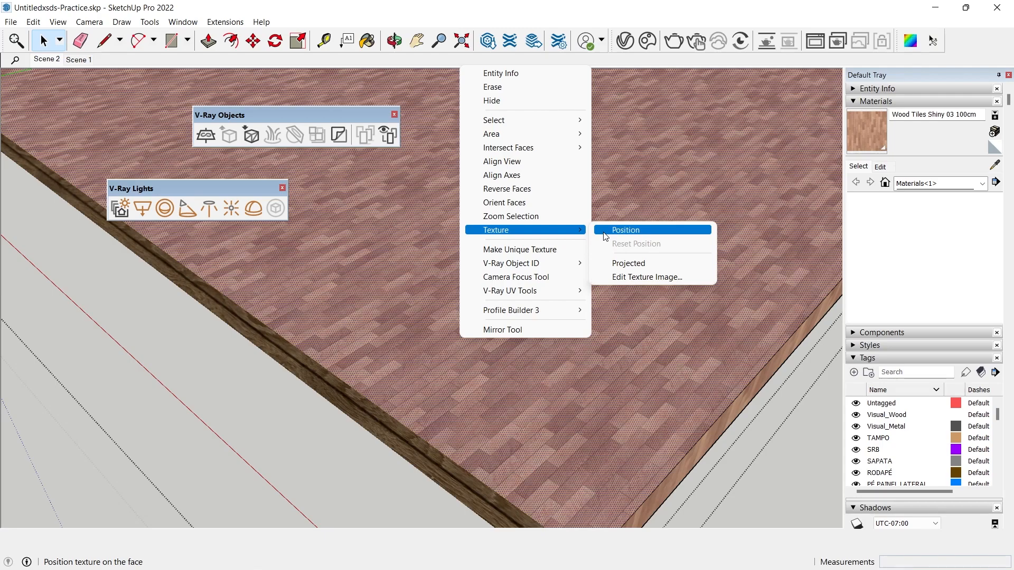
pyautogui.click(422, 239)
pyautogui.rightClick(423, 240)
pyautogui.moveTo(486, 405)
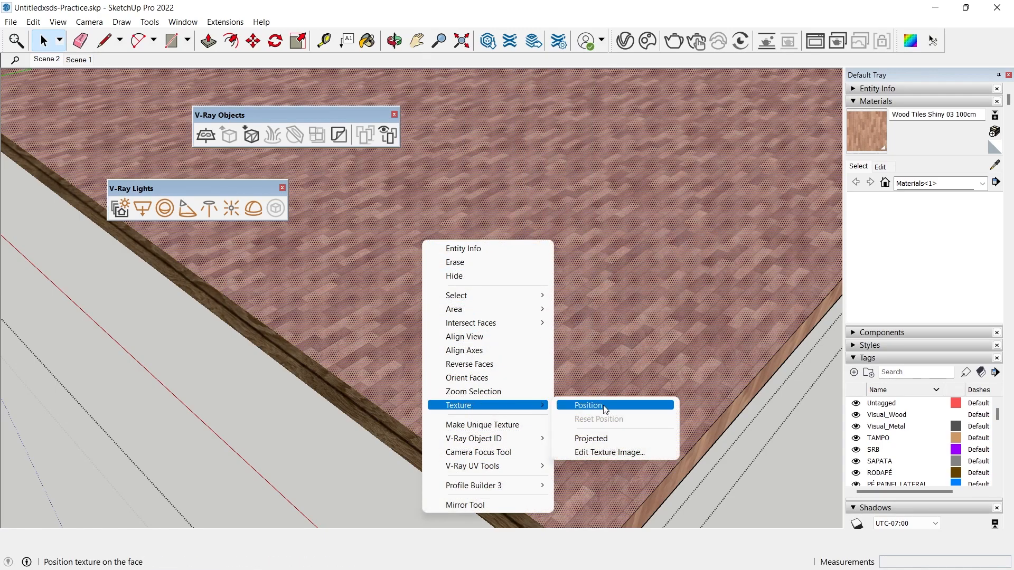
pyautogui.click(605, 405)
pyautogui.scroll(-3, 491, 360)
pyautogui.moveTo(456, 341); pyautogui.dragTo(490, 219)
pyautogui.rightClick(452, 231)
pyautogui.click(467, 238)
pyautogui.scroll(2, 484, 297)
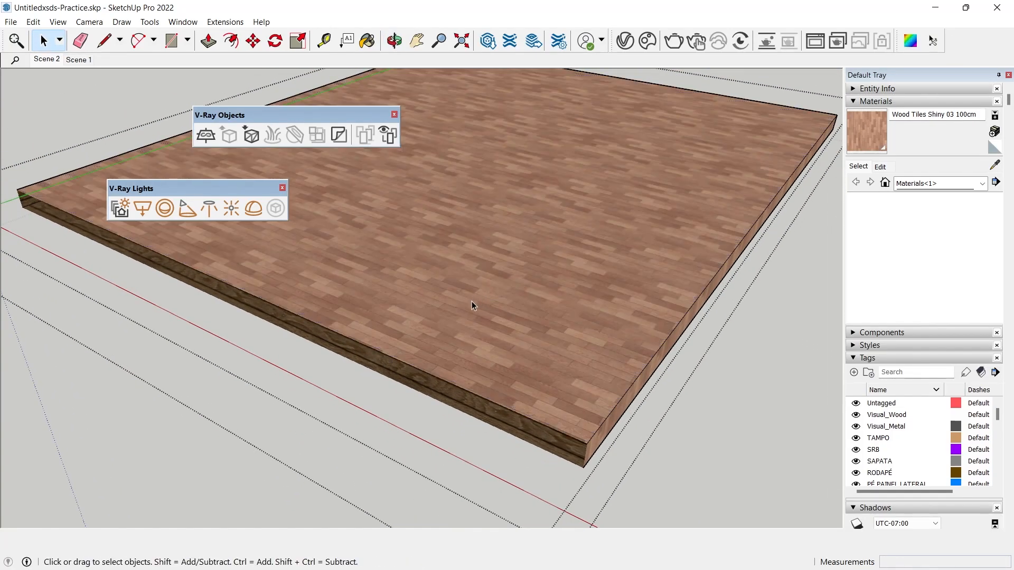
# - Delete the old wood plank floor geometry that overlaps the newly tiled floor
pyautogui.scroll(5, 471, 299)
pyautogui.moveTo(484, 294); pyautogui.dragTo(534, 357, button='middle')
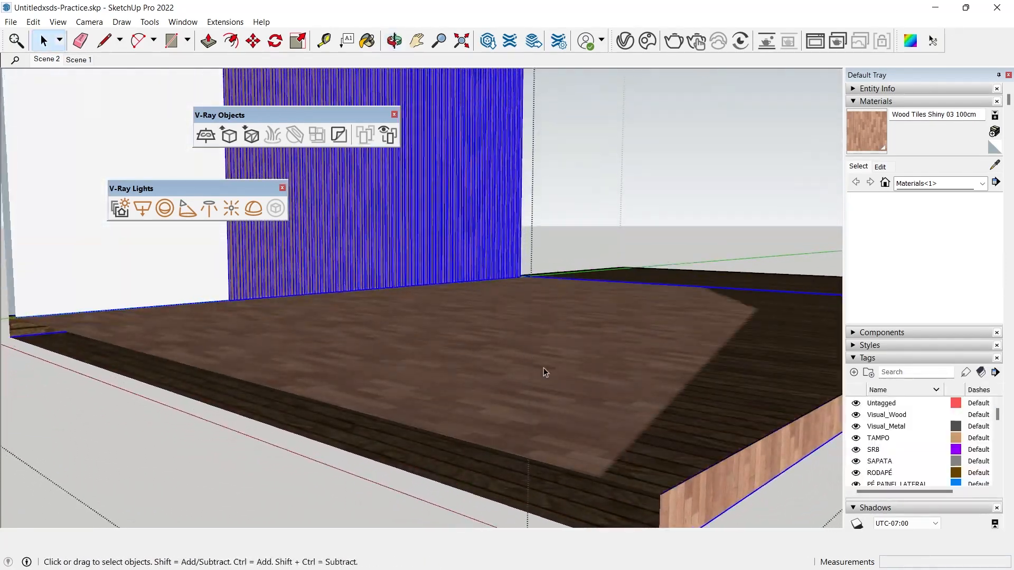
pyautogui.press('Delete')
pyautogui.moveTo(558, 408); pyautogui.dragTo(466, 416, button='middle')
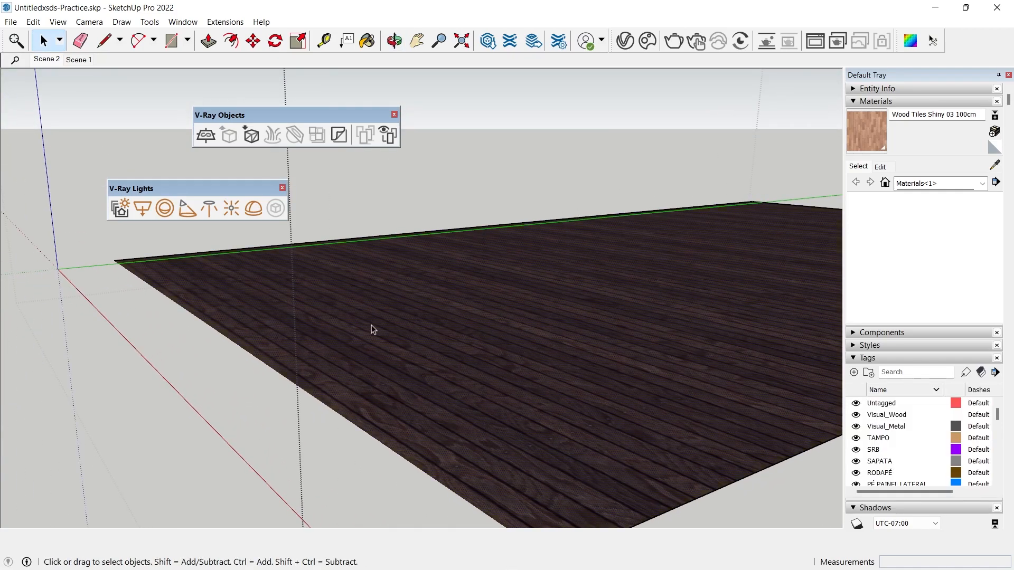
pyautogui.scroll(-2, 438, 335)
pyautogui.click(438, 335)
pyautogui.press('Delete')
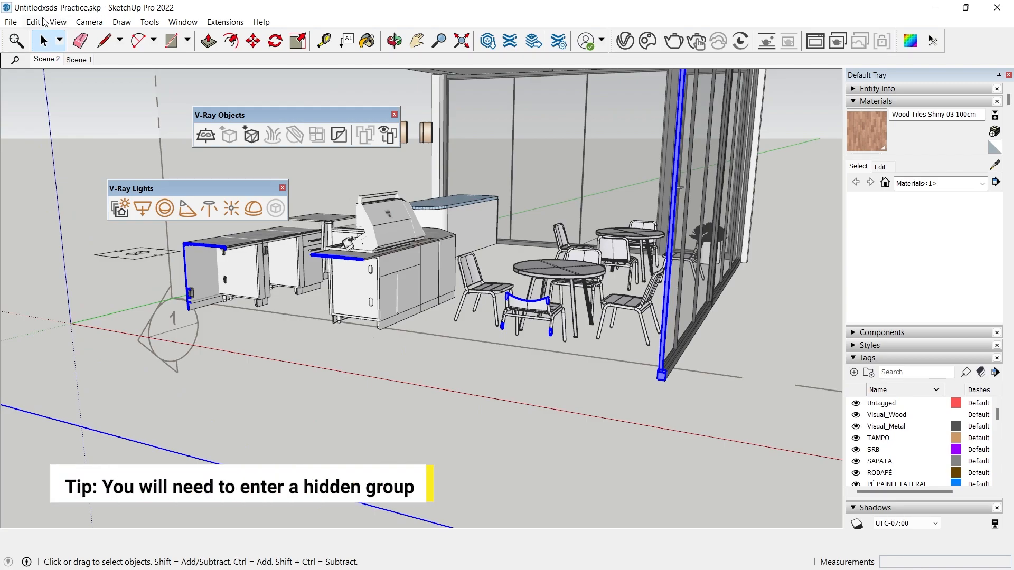
# - Turn on the display of hidden geometry and hidden objects
pyautogui.click(58, 21)
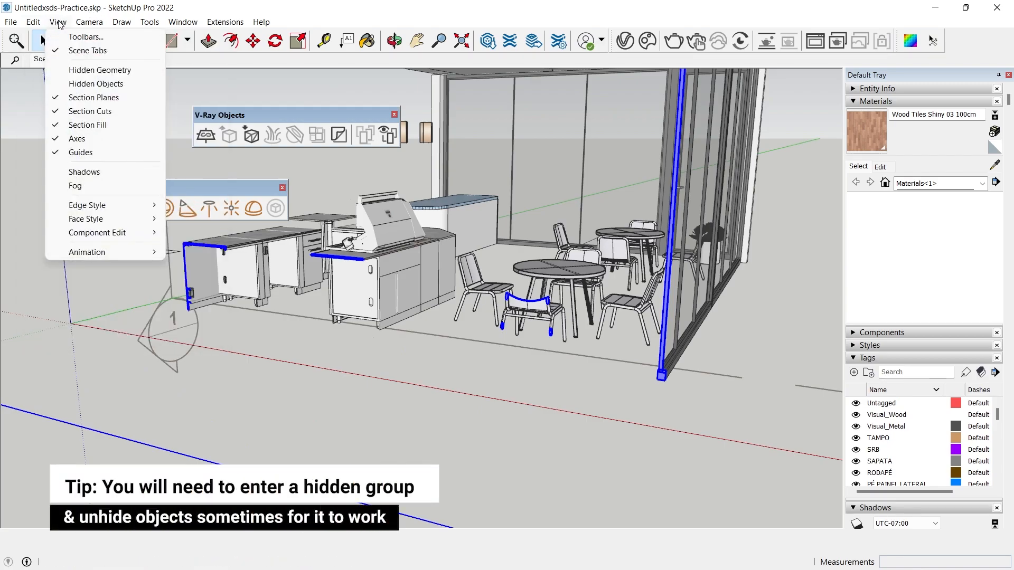
pyautogui.click(84, 70)
pyautogui.click(58, 22)
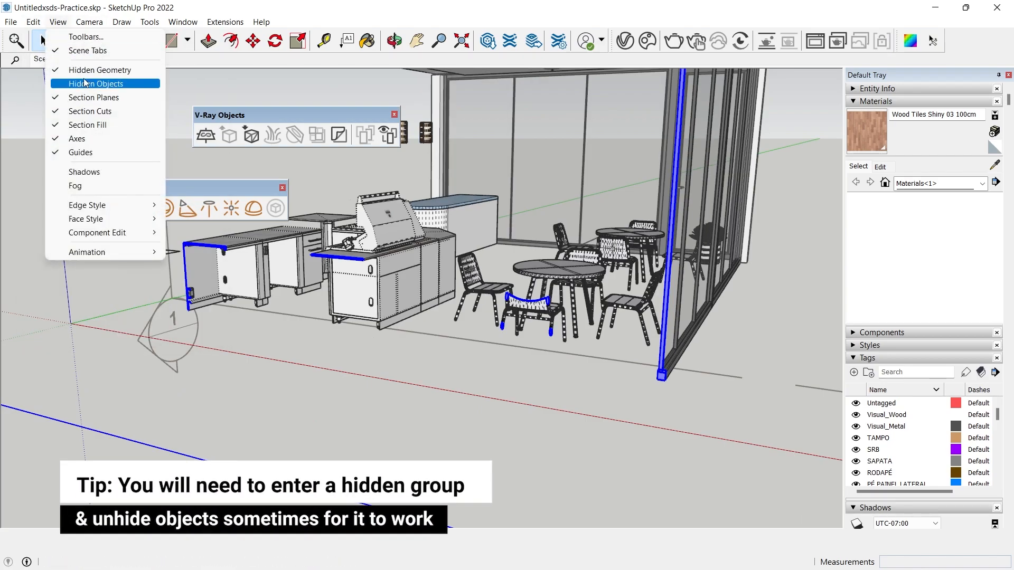
pyautogui.click(85, 84)
# - Unhide the hidden floor and wall groups inside the room group and return to the Scene 2 view
pyautogui.scroll(2, 551, 386)
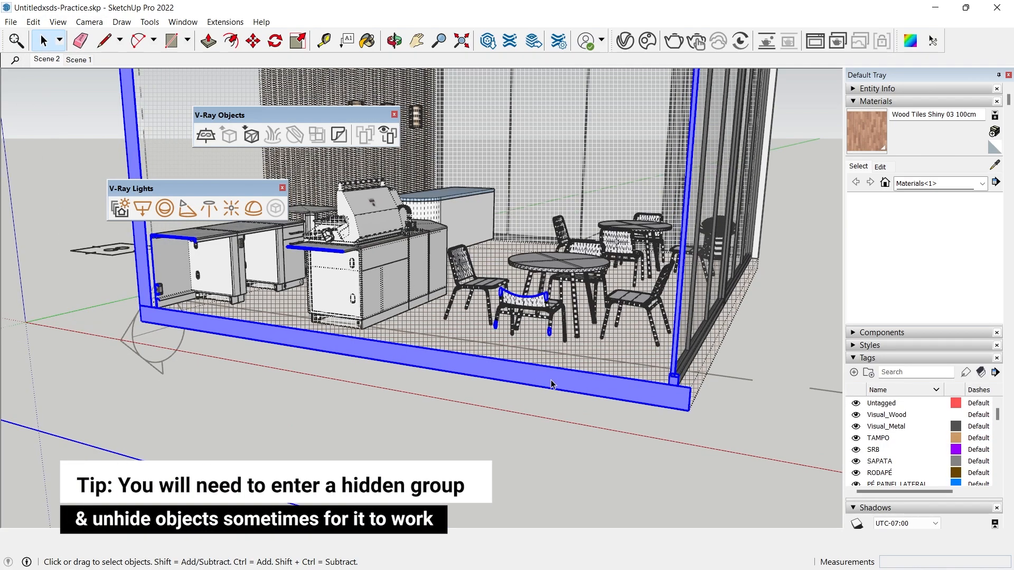
pyautogui.click(536, 318)
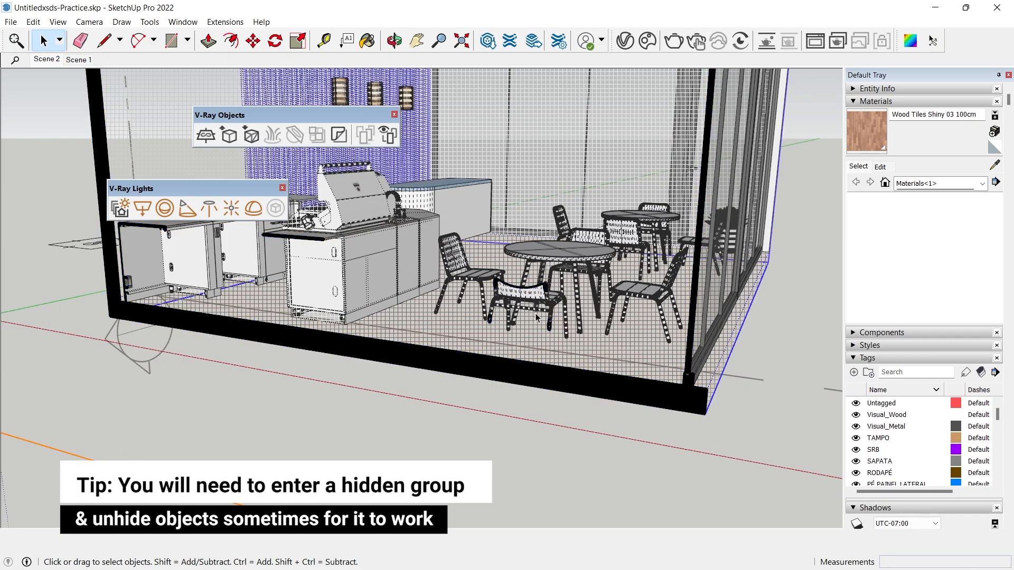
pyautogui.rightClick(536, 317)
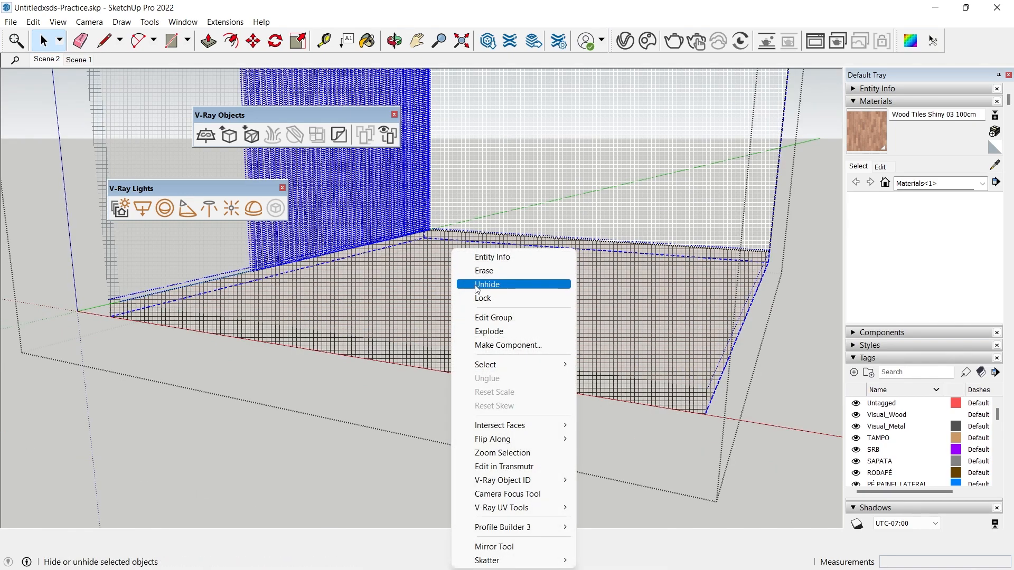
pyautogui.click(475, 284)
pyautogui.rightClick(411, 267)
pyautogui.click(445, 286)
pyautogui.moveTo(445, 287); pyautogui.dragTo(417, 363, button='middle')
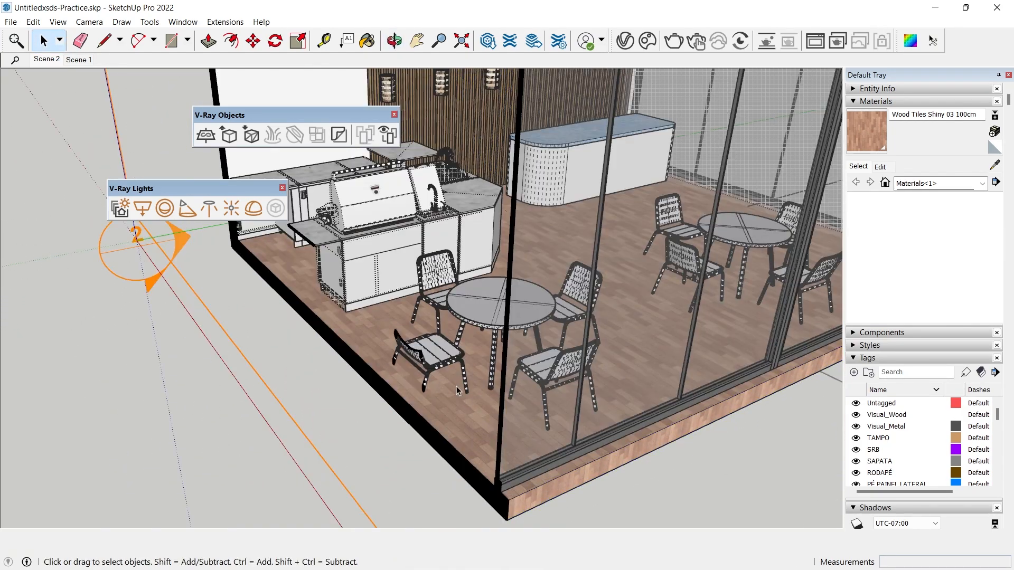
pyautogui.moveTo(399, 326); pyautogui.dragTo(107, 74, button='middle')
pyautogui.scroll(5, 562, 292)
pyautogui.scroll(1, 594, 187)
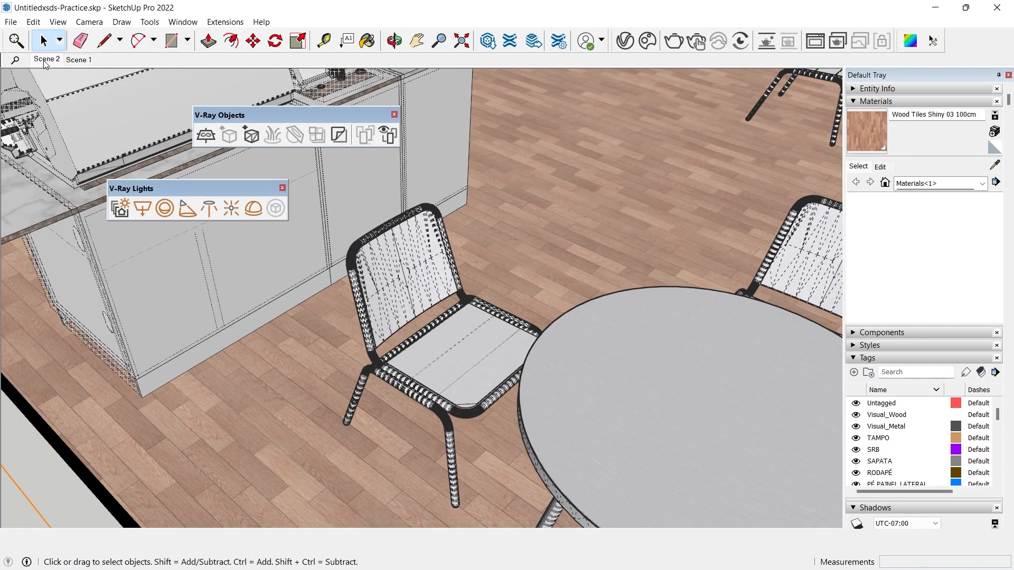
pyautogui.click(43, 60)
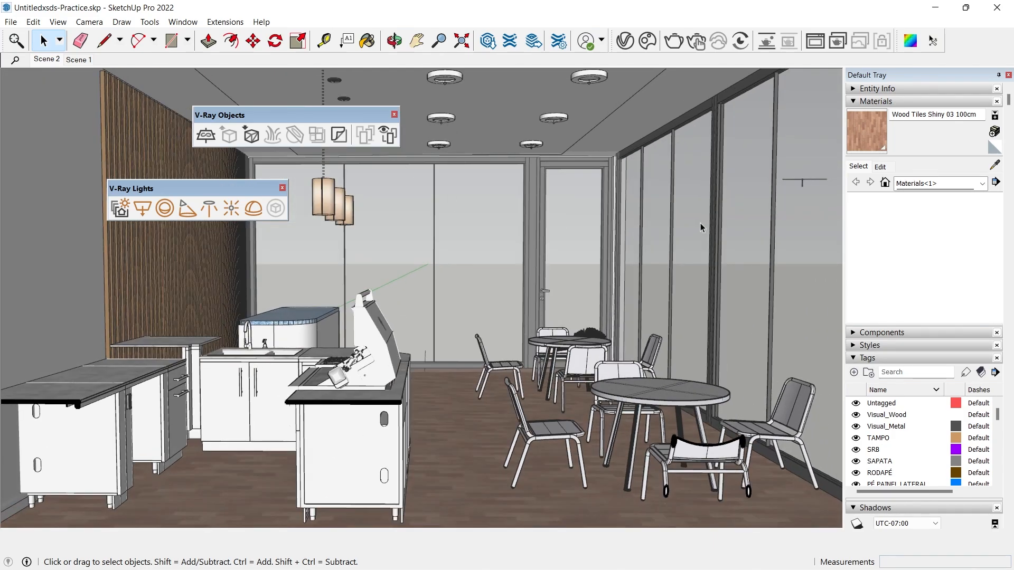
# - Check the ceiling's material and examine the glazed side wall and the room around it
pyautogui.press('b')
pyautogui.keyDown('alt'); pyautogui.click(623, 111); pyautogui.keyUp('alt')
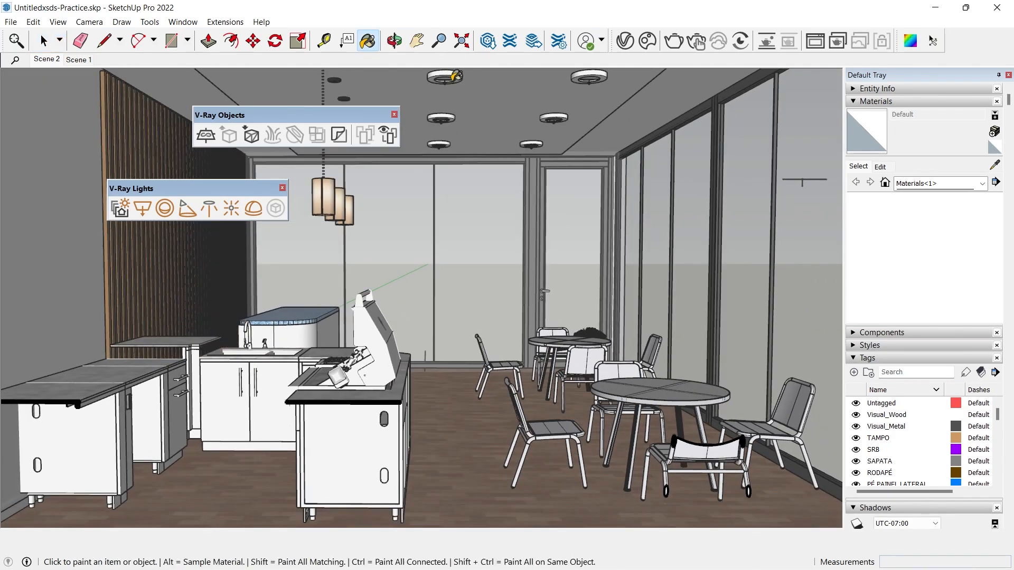
pyautogui.press('space')
pyautogui.click(659, 235)
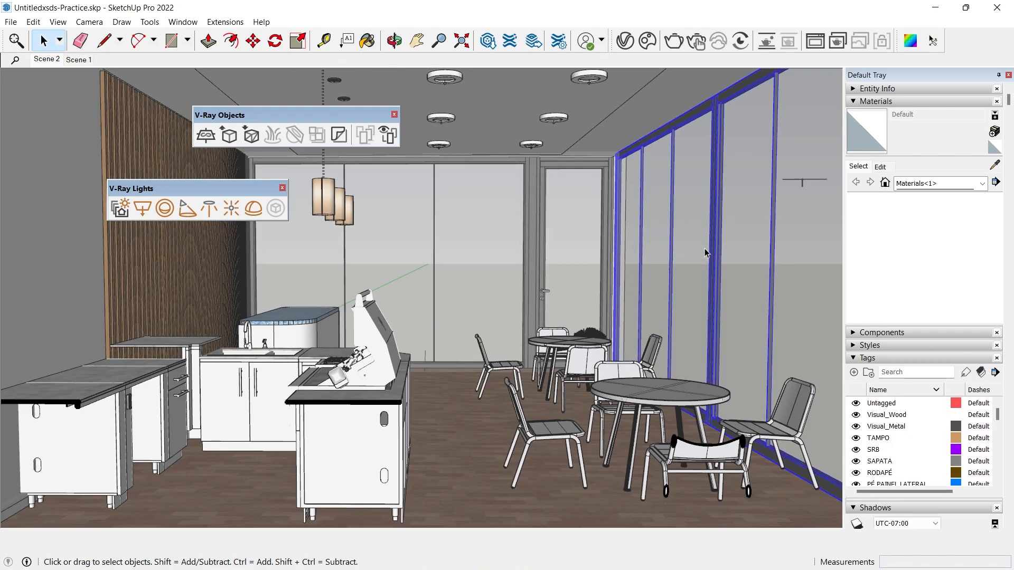
pyautogui.moveTo(676, 247); pyautogui.dragTo(545, 271, button='middle')
pyautogui.scroll(2, 533, 112)
pyautogui.scroll(-2, 532, 115)
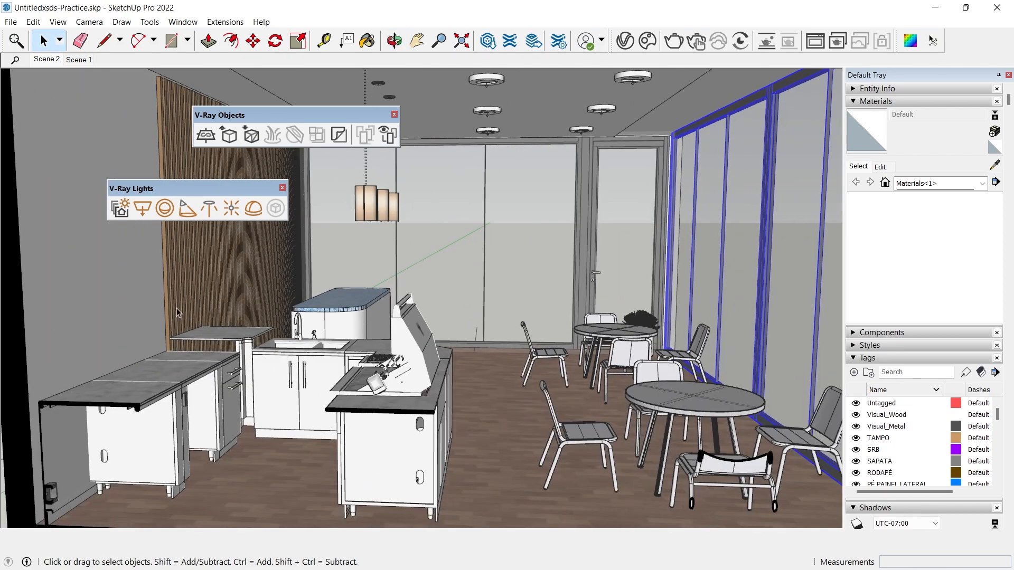
pyautogui.moveTo(506, 313); pyautogui.dragTo(423, 266, button='middle')
pyautogui.scroll(-4, 471, 275)
pyautogui.scroll(-1, 422, 267)
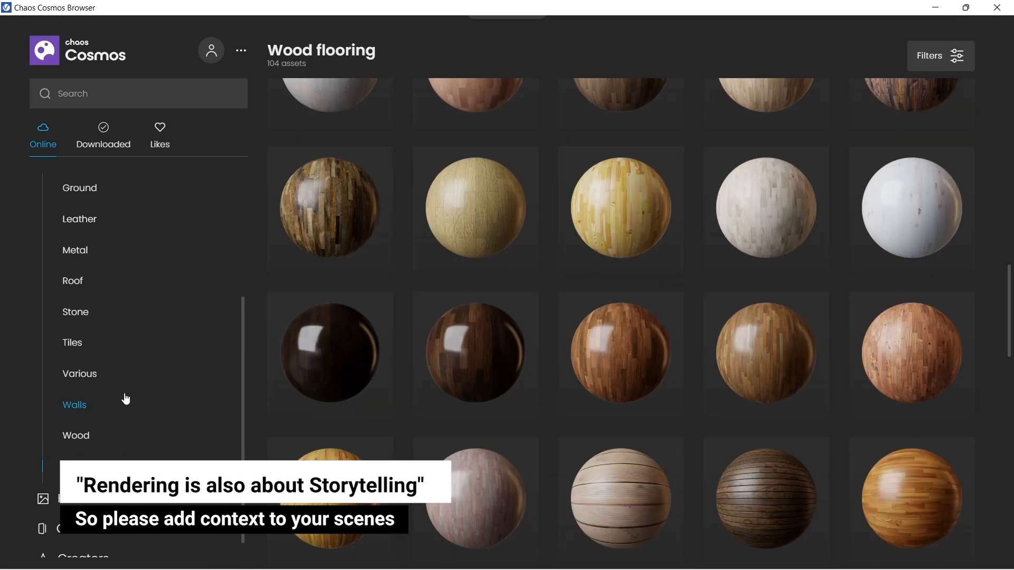
# - Import Persian Ironwood 003 from the liked 3D models in Chaos Cosmos and place it outside the building
pyautogui.scroll(5, 125, 403)
pyautogui.click(78, 197)
pyautogui.click(76, 221)
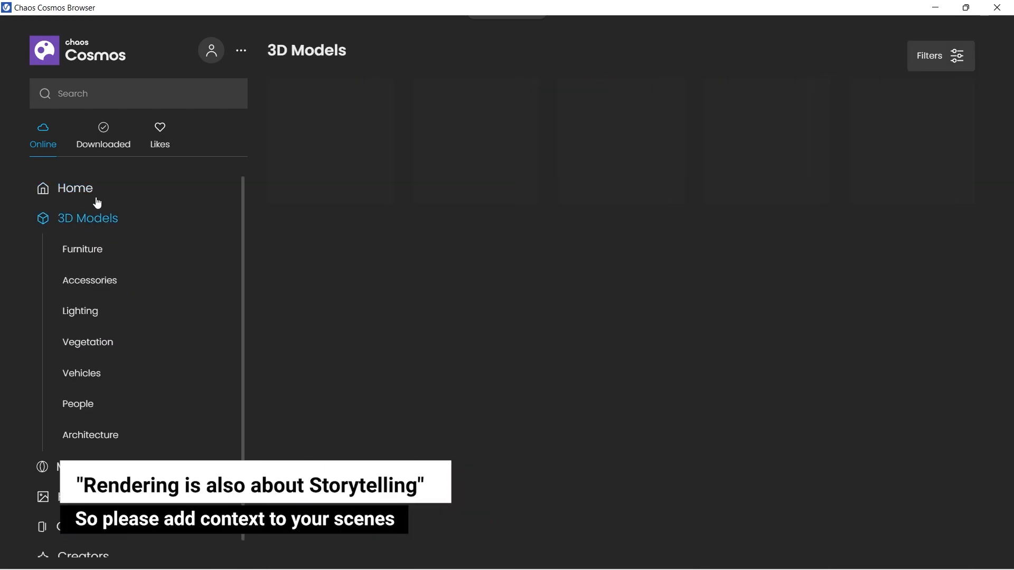
pyautogui.click(107, 510)
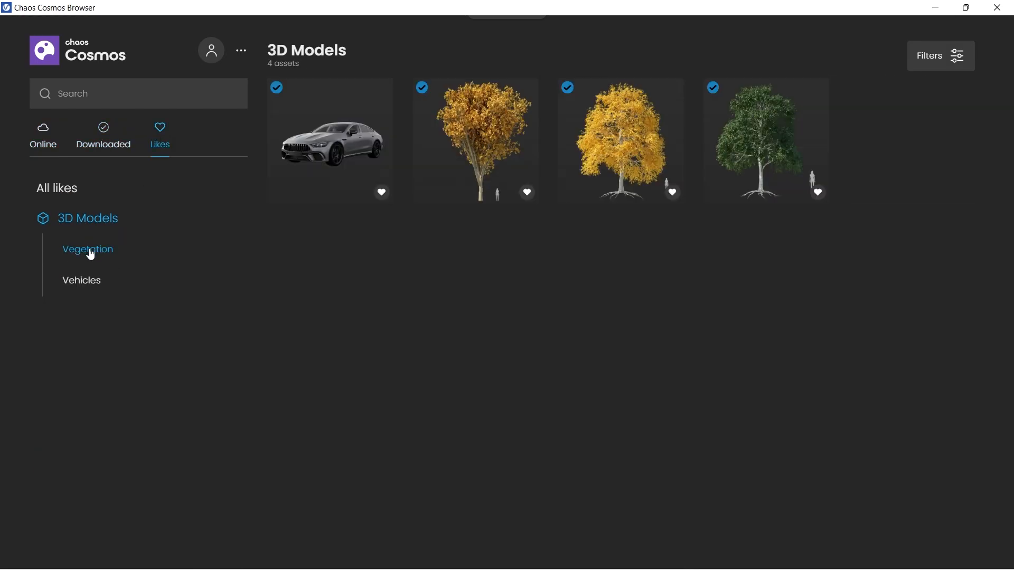
pyautogui.moveTo(524, 100)
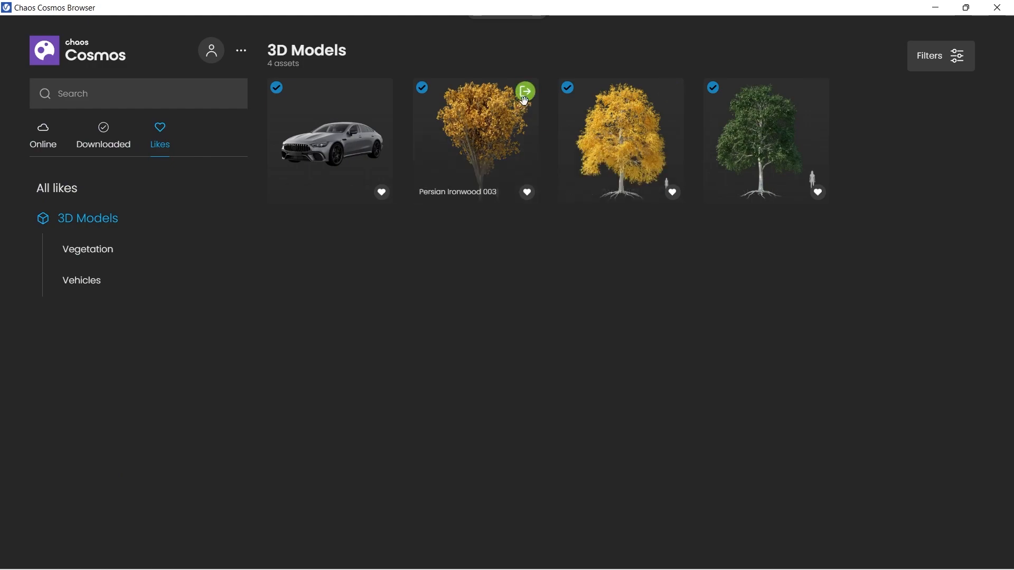
pyautogui.click(526, 92)
pyautogui.moveTo(478, 259); pyautogui.dragTo(145, 393, button='middle')
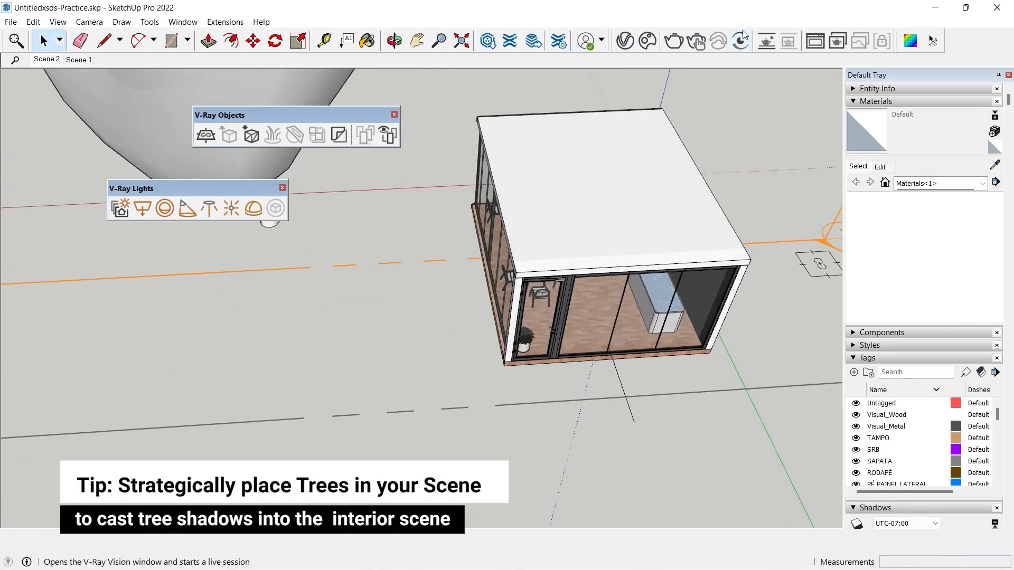
# - Import the green-leaved tree from the liked Cosmos 3D models and place it outside near the building
pyautogui.click(648, 40)
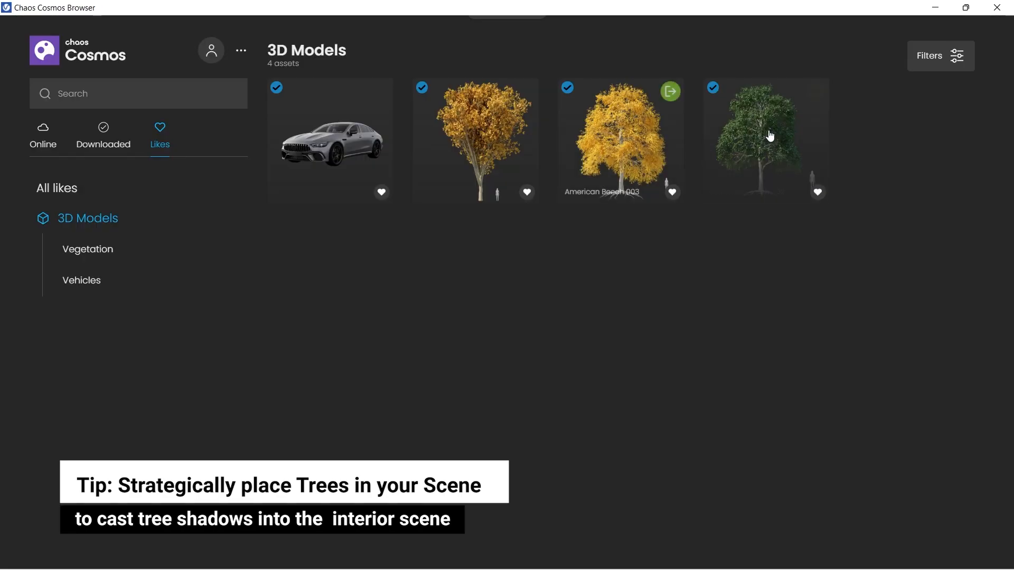
pyautogui.click(816, 92)
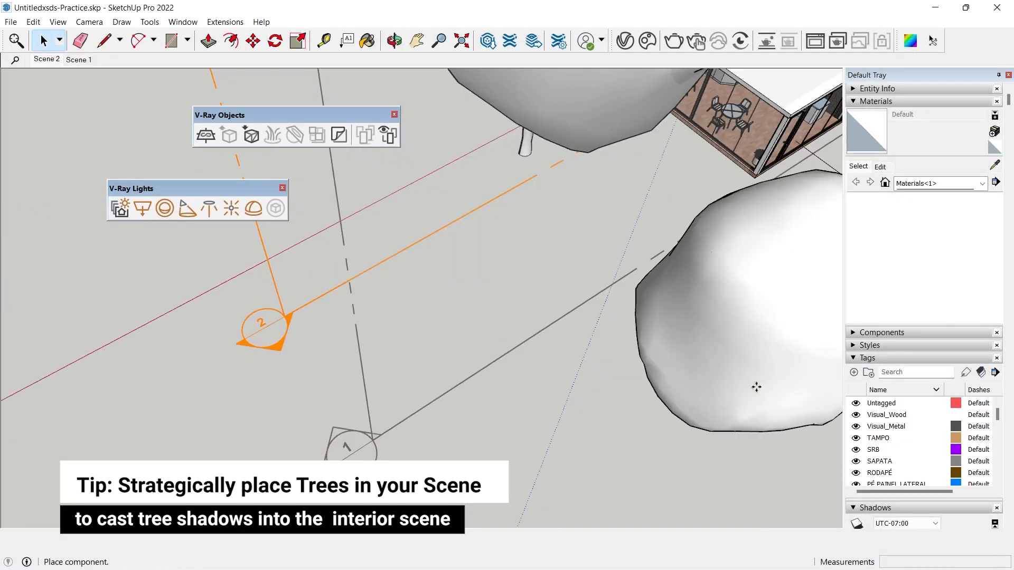
pyautogui.moveTo(755, 387)
pyautogui.mouseDown(button='middle')
pyautogui.moveTo(683, 280)
pyautogui.moveTo(529, 127)
pyautogui.moveTo(594, 63)
pyautogui.moveTo(591, 187)
pyautogui.moveTo(552, 274)
pyautogui.moveTo(362, 431)
pyautogui.moveTo(476, 318)
pyautogui.moveTo(702, 256)
pyautogui.mouseUp(button='middle')
pyautogui.scroll(4, 499, 375)
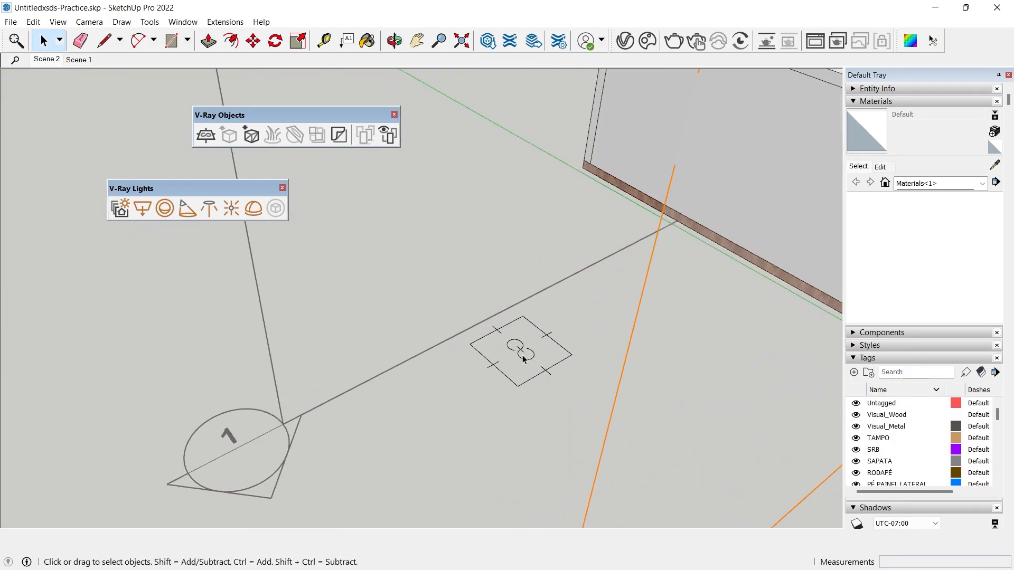
# - Import the Grass Stones Sticks 39-40 200cm and Grass 39-39 150cm materials from the downloaded Ground materials in Chaos Cosmos
pyautogui.scroll(4, 521, 355)
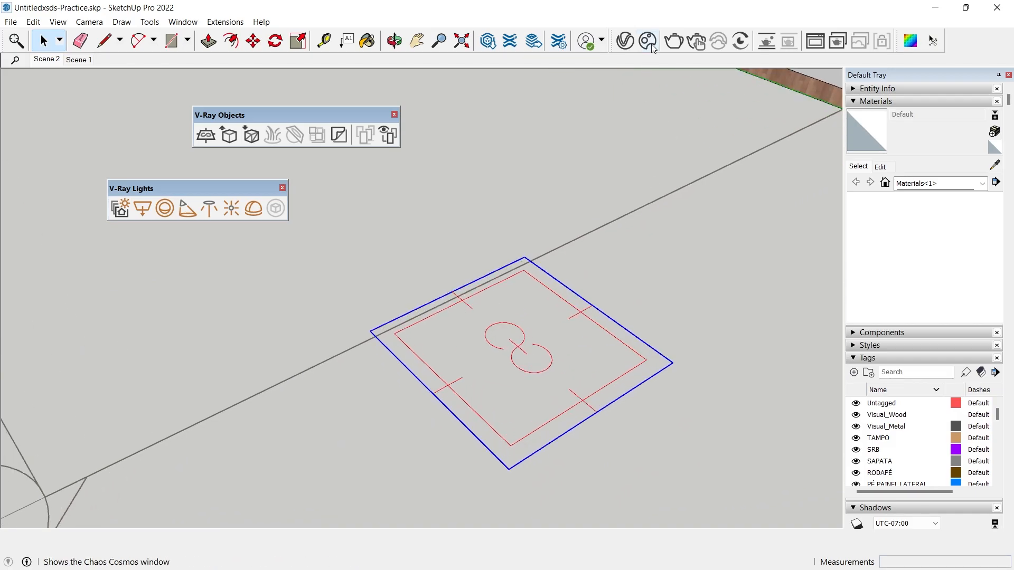
pyautogui.click(652, 47)
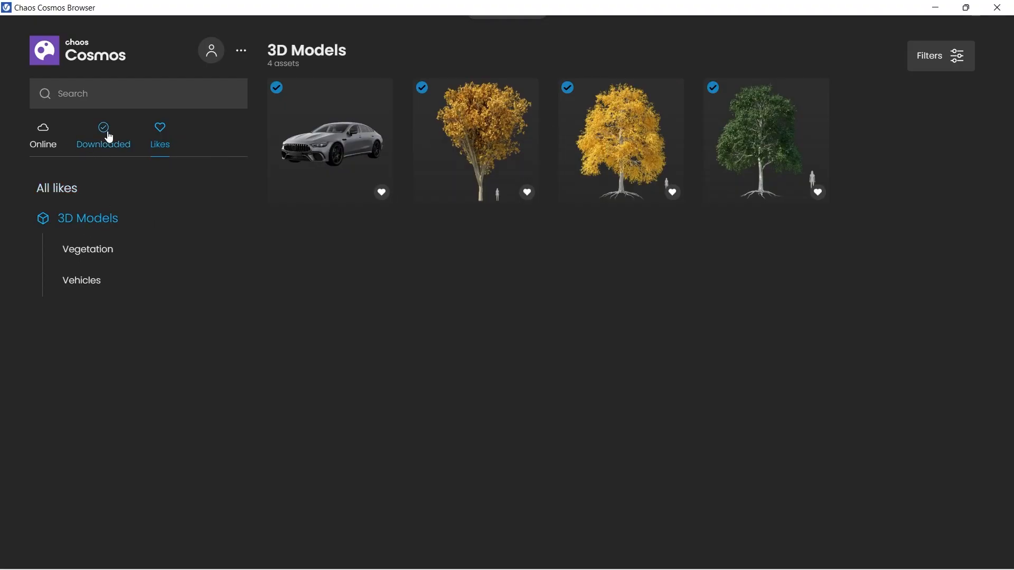
pyautogui.click(109, 137)
pyautogui.click(85, 249)
pyautogui.click(85, 342)
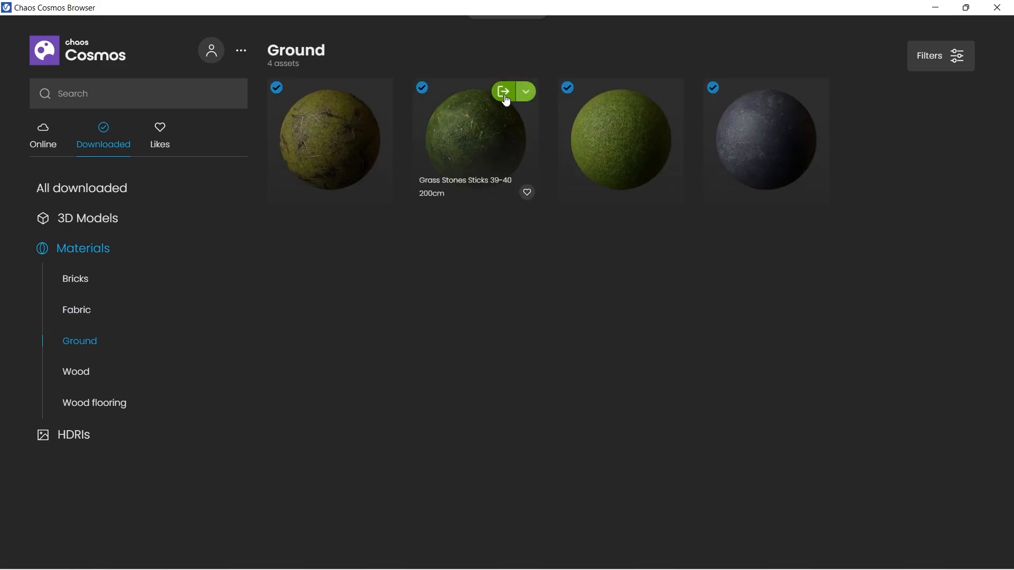
pyautogui.click(505, 97)
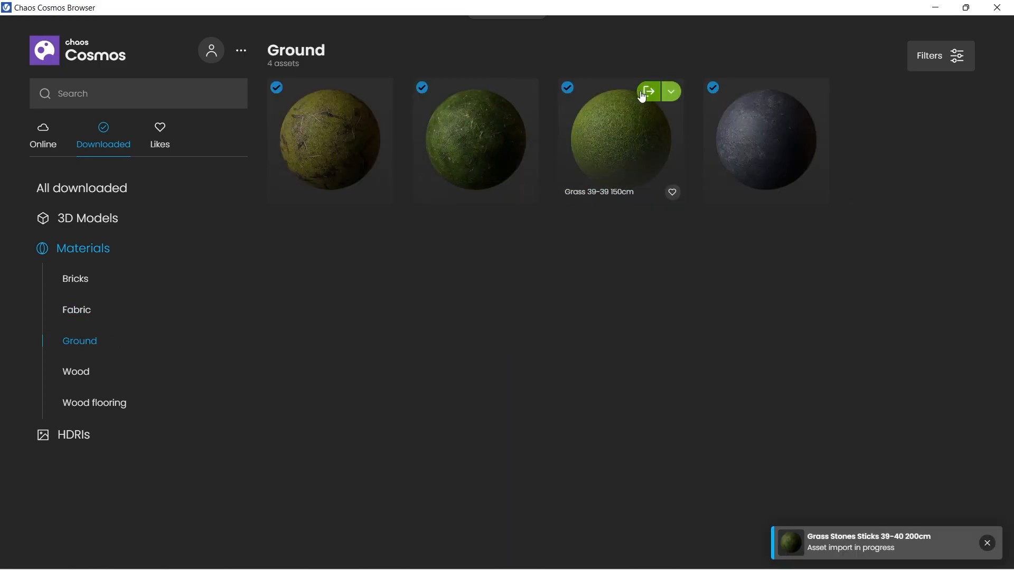
pyautogui.click(648, 93)
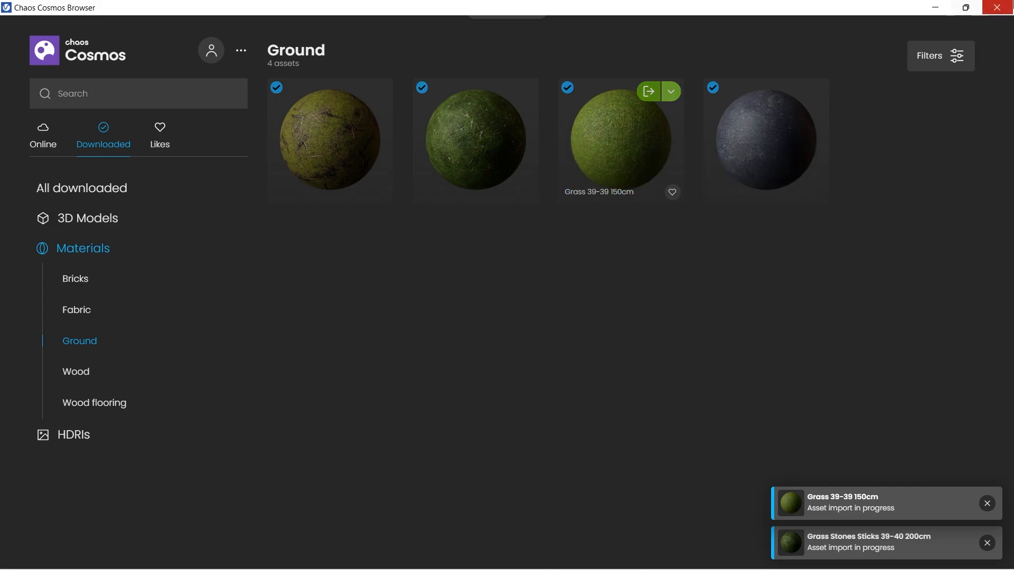
pyautogui.click(1005, 9)
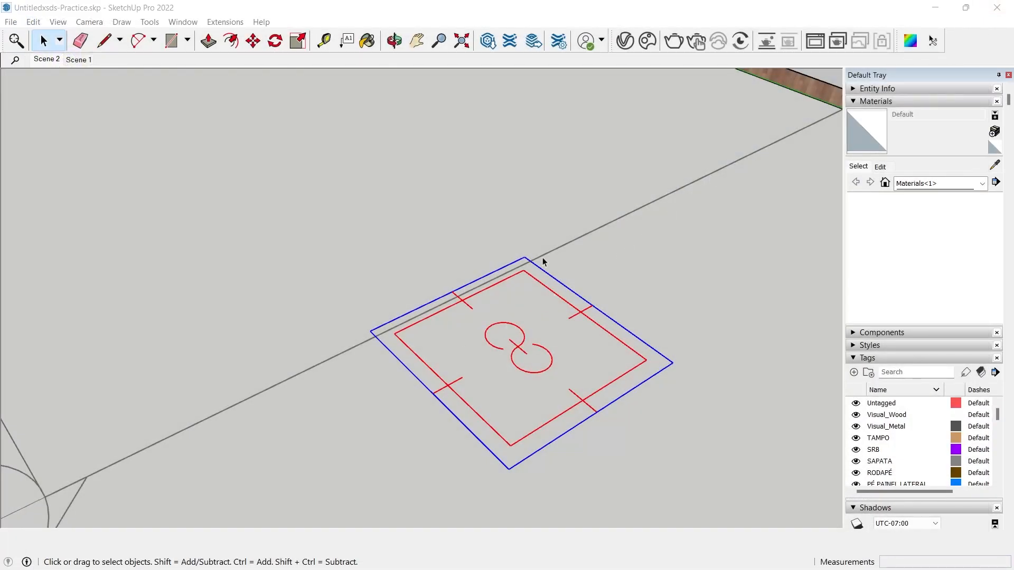
# - Show the V-Ray Utilities toolbar and enable solid widgets so the infinite plane has a paintable face
pyautogui.click(58, 22)
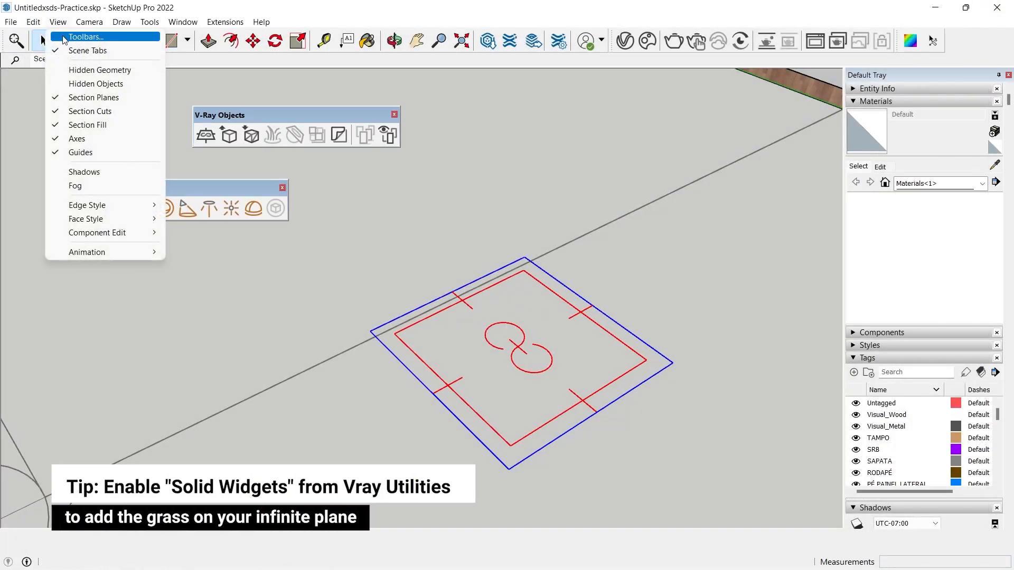
pyautogui.click(84, 37)
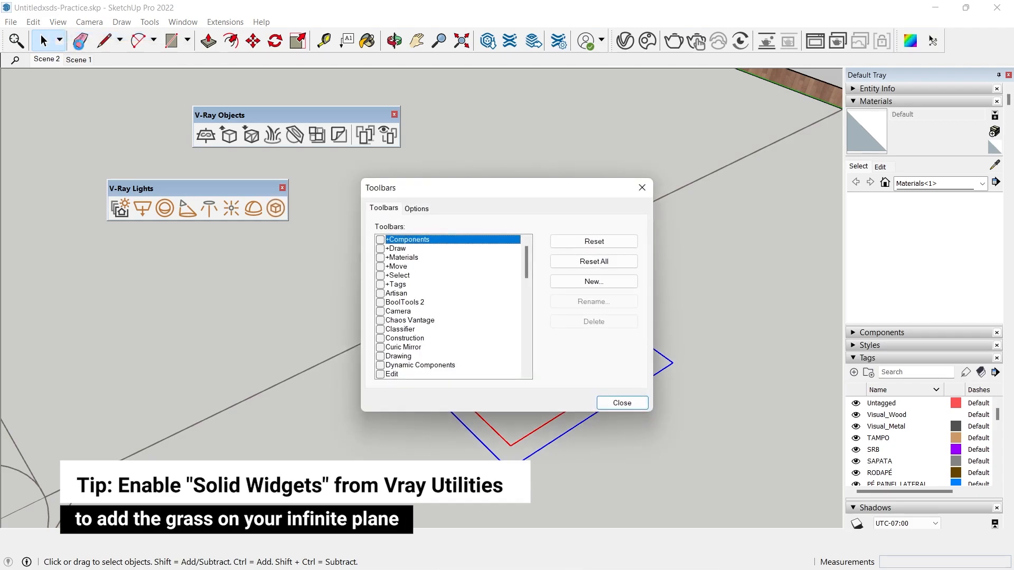
pyautogui.click(413, 285)
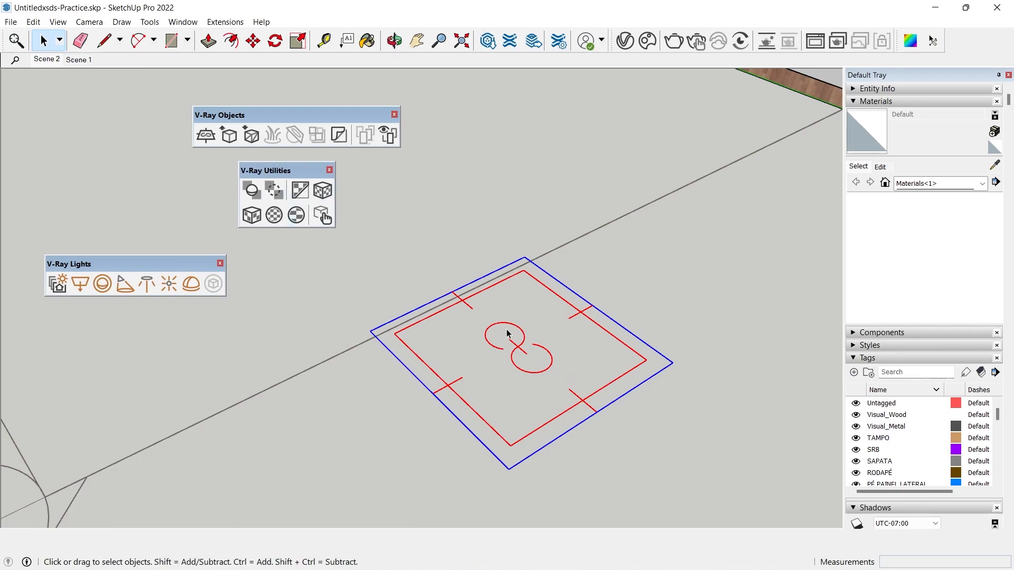
pyautogui.click(253, 192)
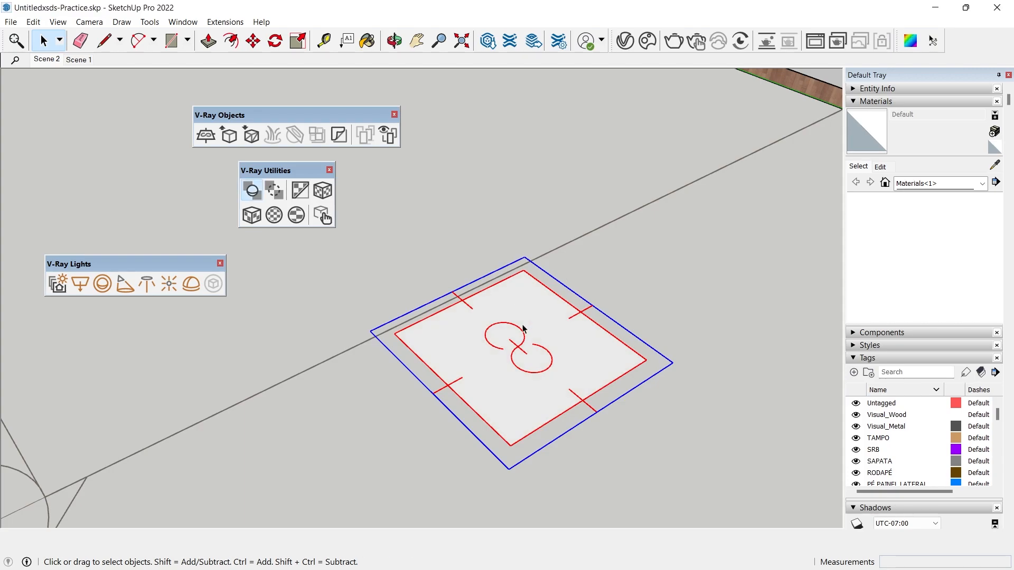
# - Find the grass materials in the V-Ray Asset Editor and paint the infinite plane with Grass 39-39 150cm
pyautogui.click(627, 42)
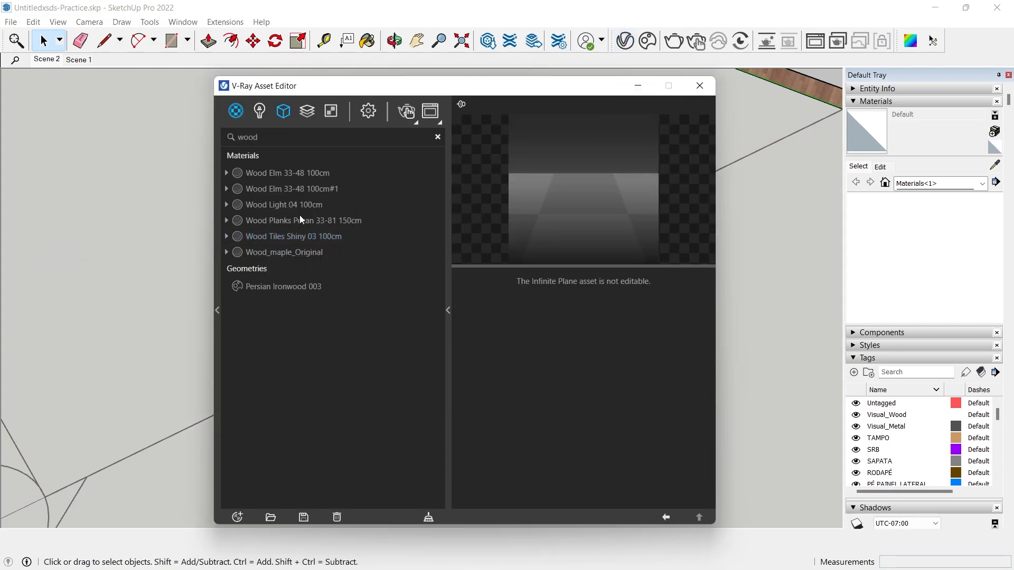
pyautogui.write('grass')
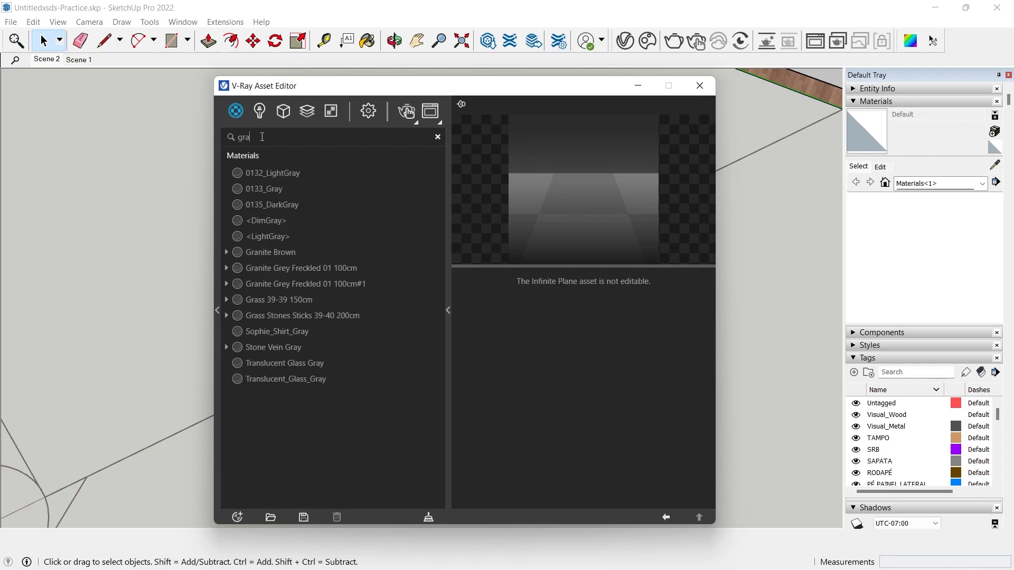
pyautogui.click(305, 178)
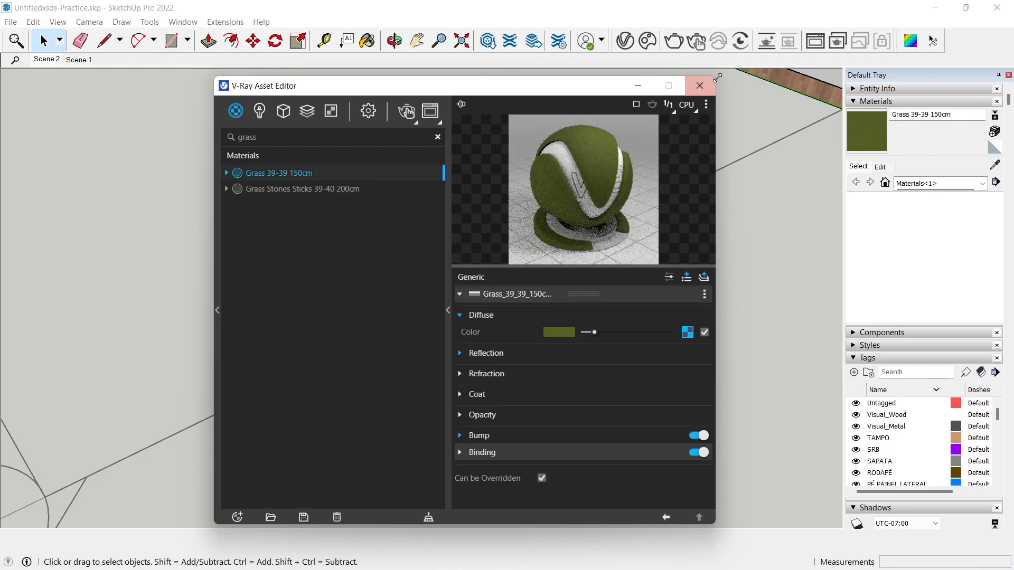
pyautogui.click(699, 86)
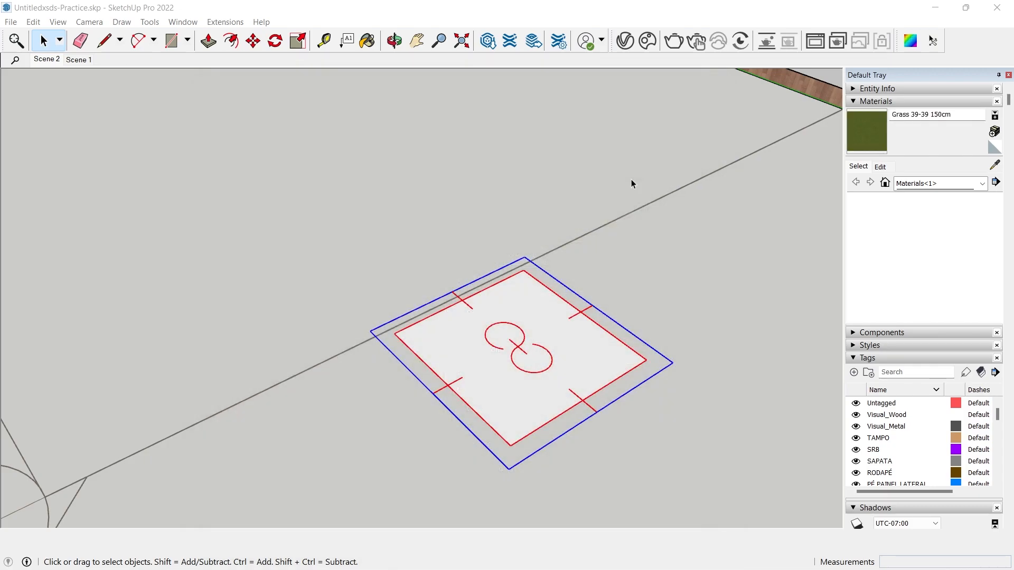
pyautogui.press('b')
pyautogui.click(547, 315)
pyautogui.moveTo(543, 357)
pyautogui.mouseDown(button='middle')
pyautogui.moveTo(430, 371)
pyautogui.moveTo(308, 102)
pyautogui.moveTo(453, 355)
pyautogui.moveTo(478, 375)
pyautogui.mouseUp(button='middle')
pyautogui.press('space')
# - Return to the Scene 2 view, start a V-Ray render and enable all light sources in the LightMix
pyautogui.click(46, 58)
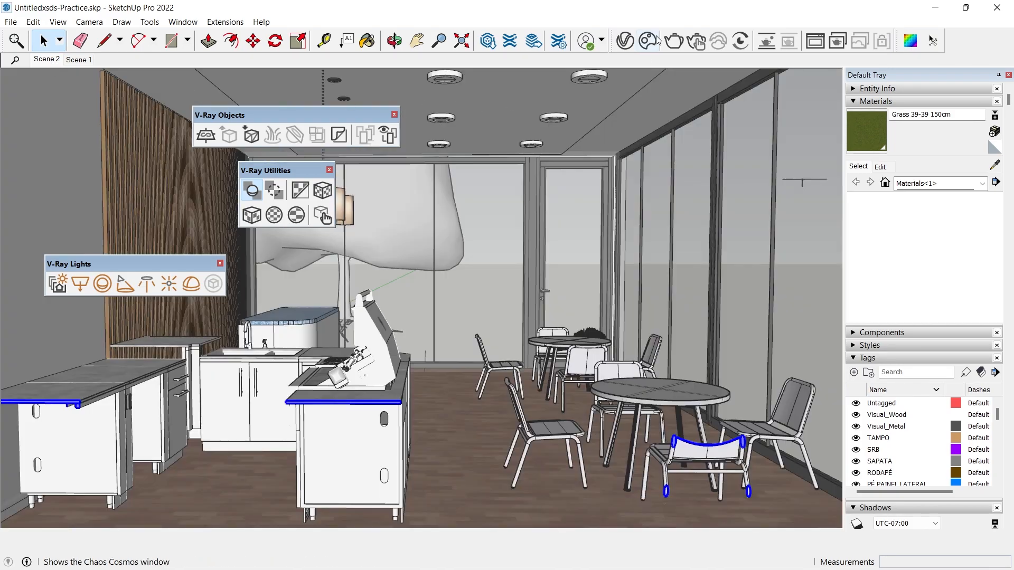
pyautogui.click(690, 42)
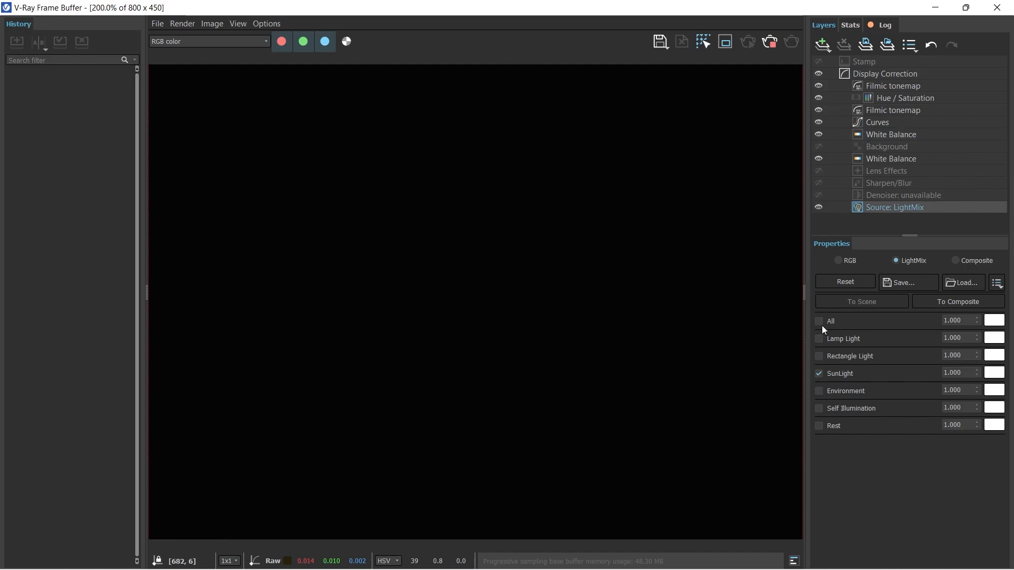
pyautogui.click(819, 321)
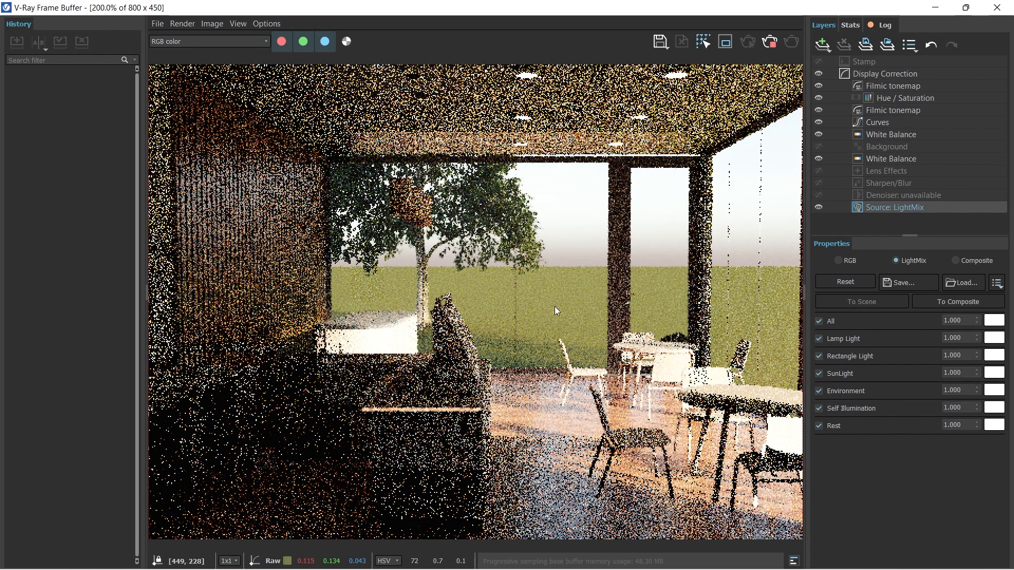
# - Examine the render's grass, outdoor tree, wood wall, floor and furniture both close up and as a whole
pyautogui.scroll(-1, 537, 290)
pyautogui.scroll(1, 296, 206)
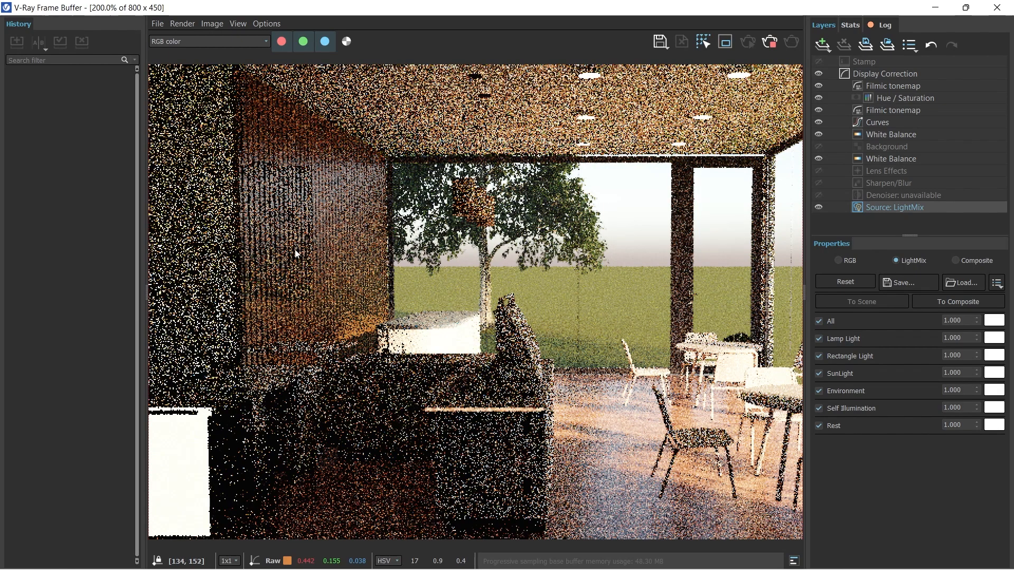
pyautogui.scroll(-1, 528, 402)
pyautogui.scroll(1, 528, 402)
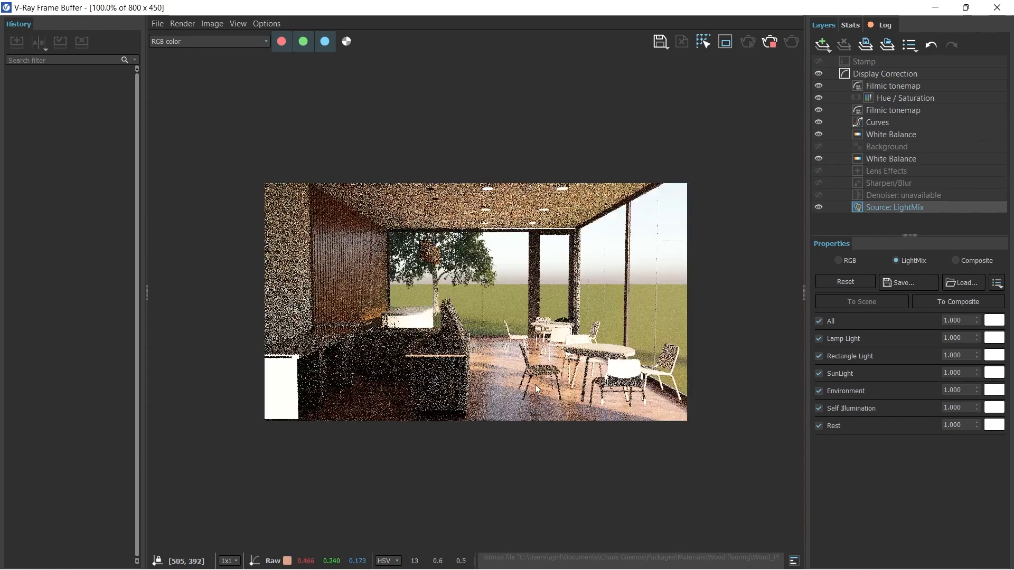
pyautogui.scroll(-1, 475, 343)
pyautogui.scroll(1, 451, 331)
pyautogui.scroll(-1, 607, 309)
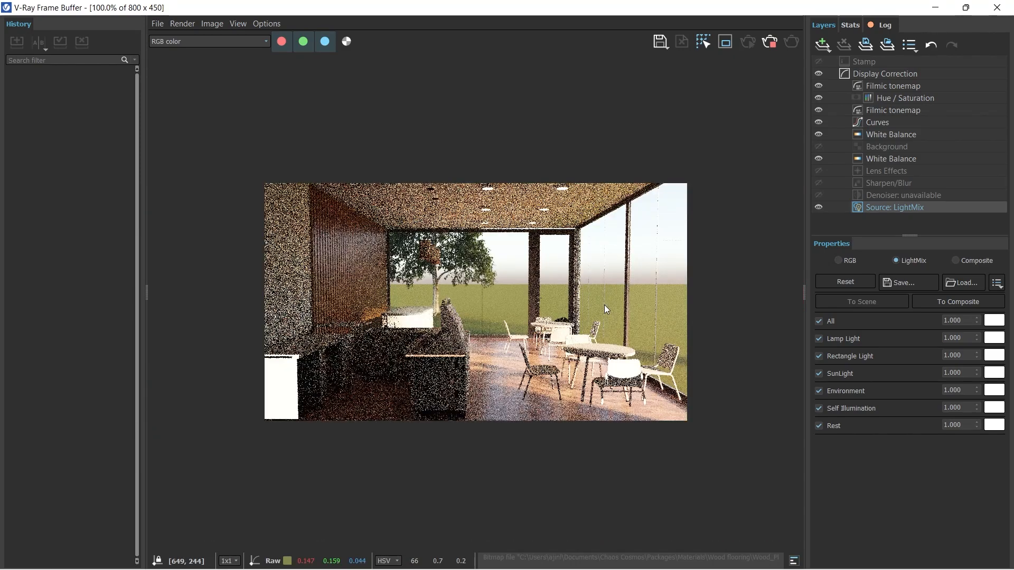
pyautogui.scroll(1, 494, 304)
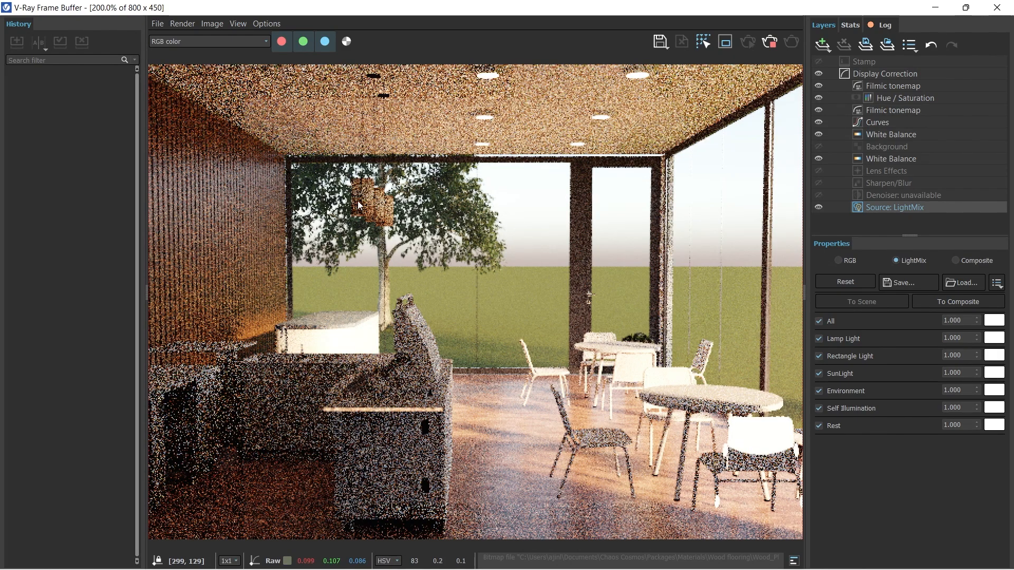
pyautogui.scroll(-1, 472, 303)
pyautogui.scroll(1, 537, 286)
pyautogui.scroll(-2, 515, 320)
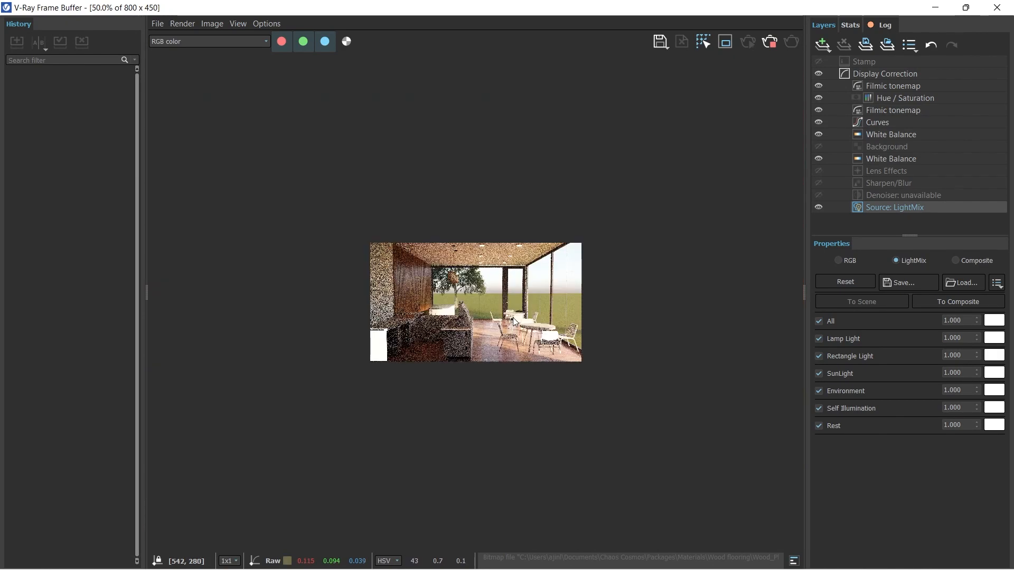
pyautogui.scroll(2, 487, 301)
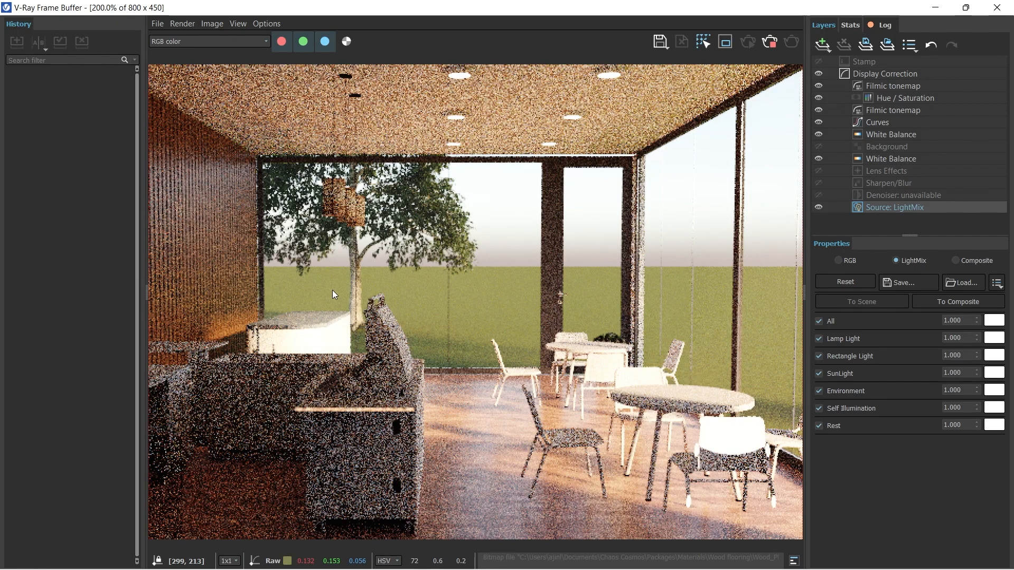
pyautogui.moveTo(632, 397); pyautogui.dragTo(606, 394, button='middle')
pyautogui.scroll(-1, 429, 365)
pyautogui.scroll(1, 429, 365)
pyautogui.scroll(-1, 415, 330)
pyautogui.scroll(1, 681, 329)
pyautogui.scroll(-1, 506, 340)
pyautogui.scroll(1, 711, 391)
pyautogui.scroll(-1, 711, 390)
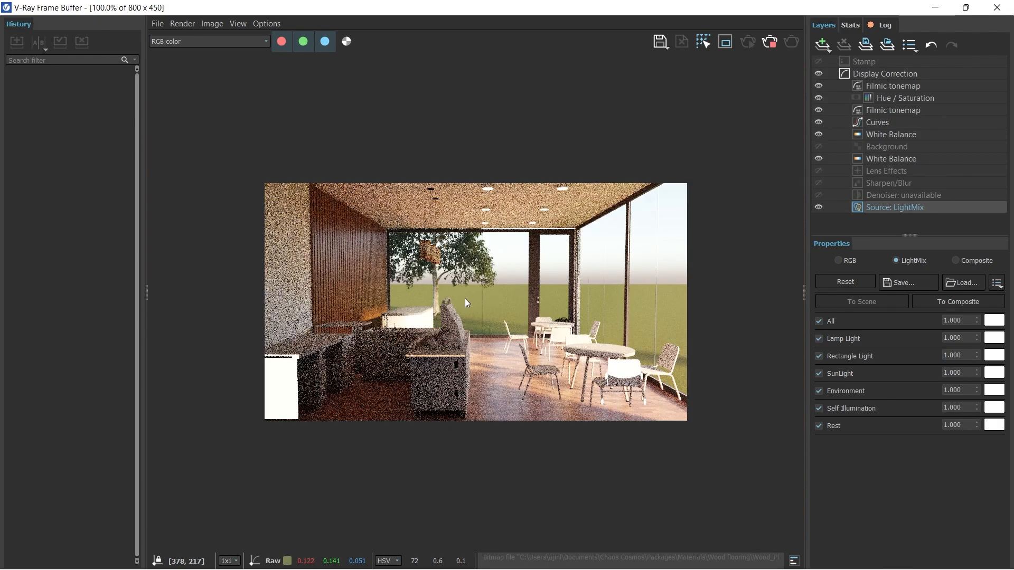
pyautogui.scroll(1, 464, 299)
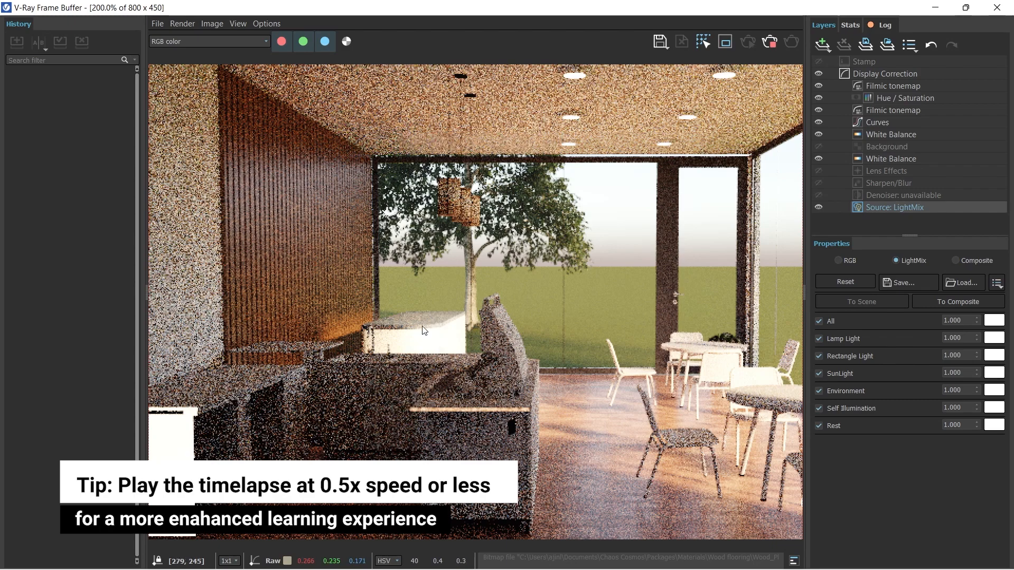
pyautogui.moveTo(475, 279); pyautogui.dragTo(437, 275, button='middle')
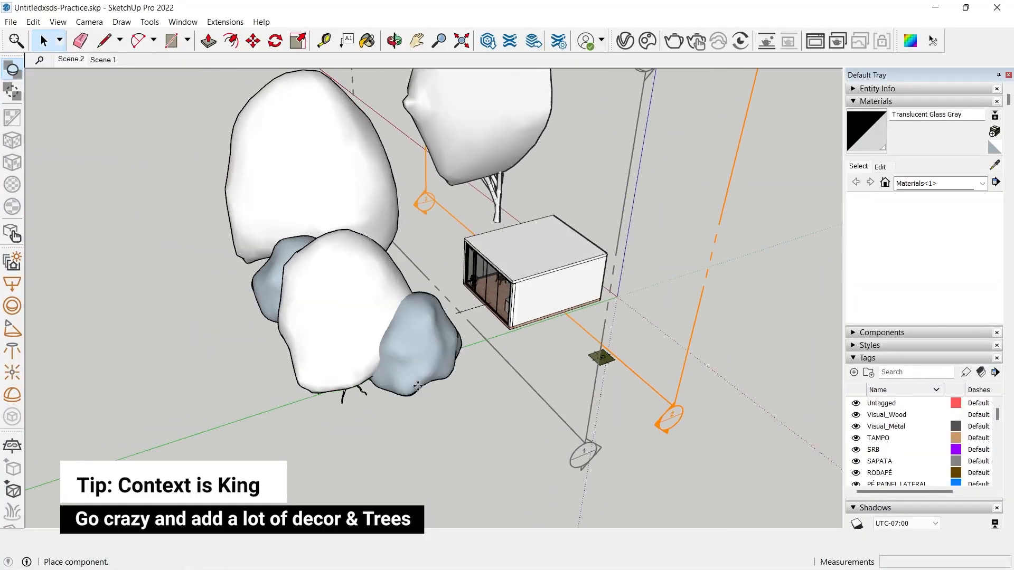
pyautogui.press('q')
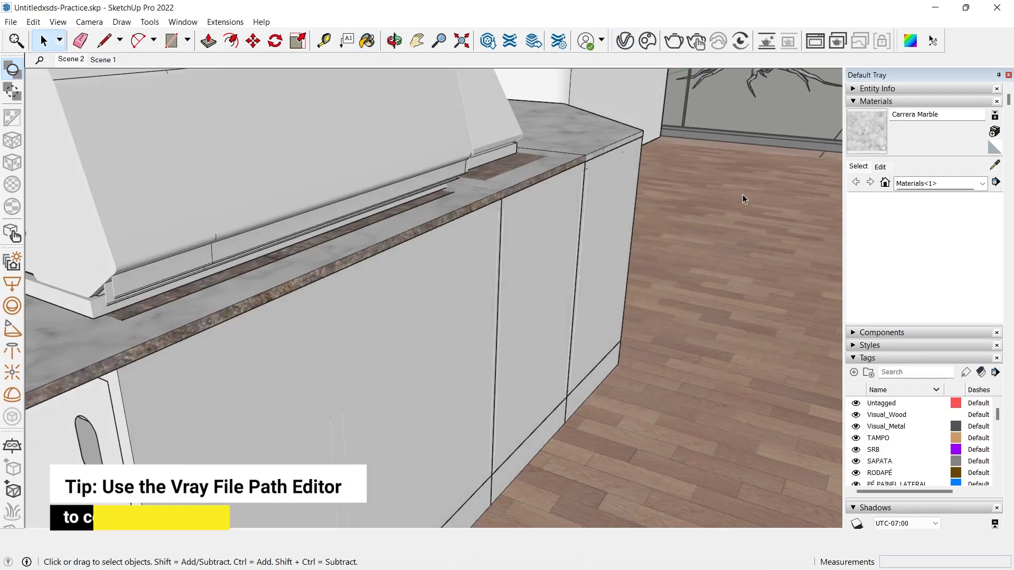
# - Archive and repath the scene's texture files to the Maps folder with the V-Ray File Path Editor
pyautogui.click(225, 22)
pyautogui.moveTo(264, 97)
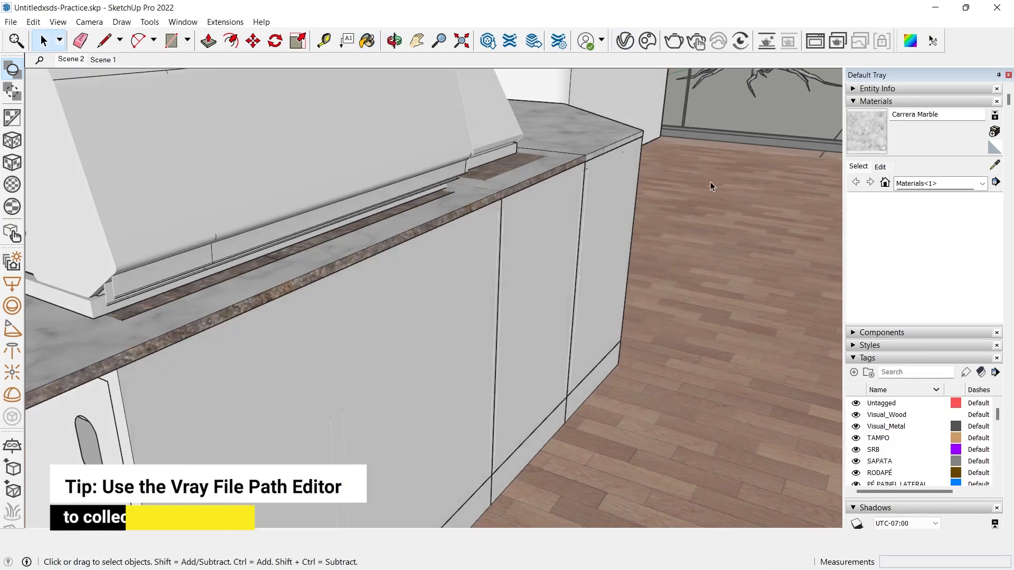
pyautogui.click(390, 125)
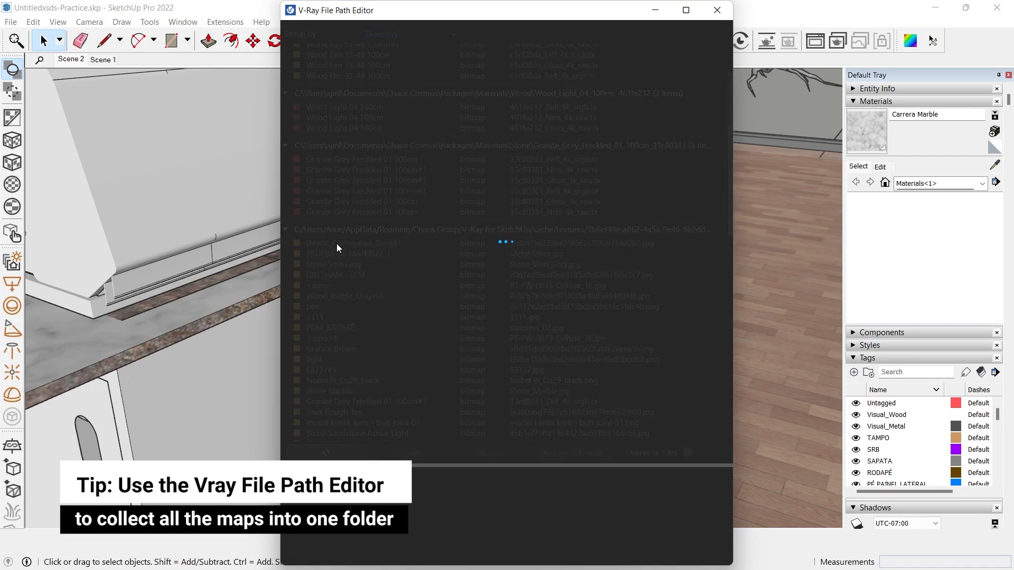
pyautogui.click(333, 230)
pyautogui.click(333, 229)
pyautogui.scroll(-5, 344, 275)
pyautogui.click(573, 452)
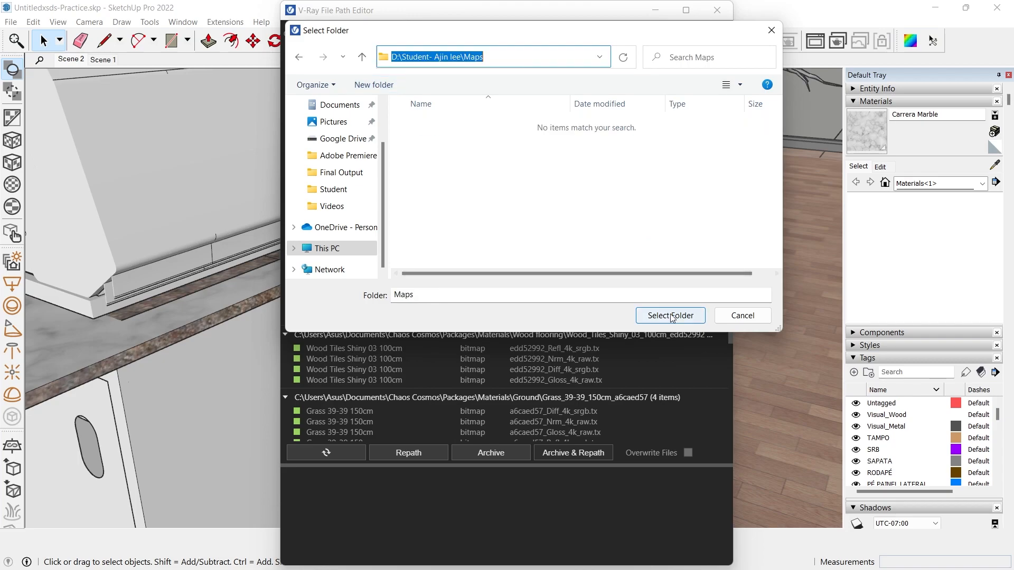
pyautogui.click(681, 319)
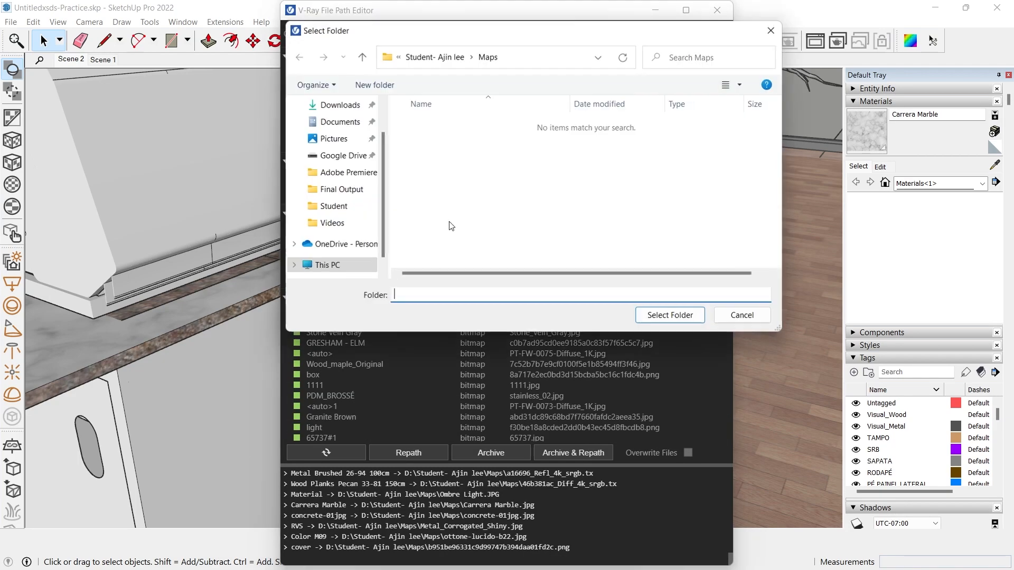
pyautogui.click(670, 315)
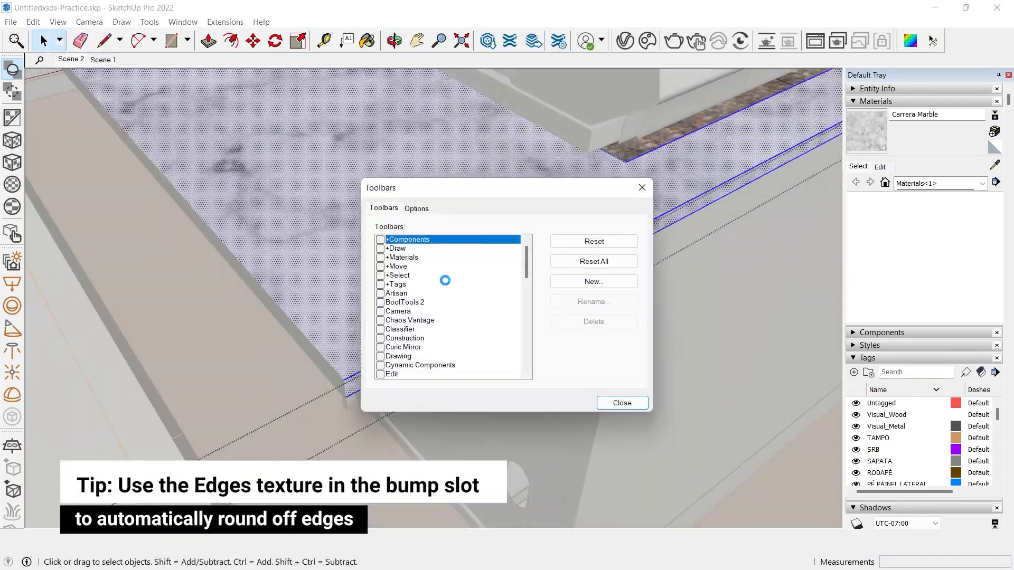
# - Assign an Edges texture to the bump map of the Carrera Marble material on the countertop
pyautogui.scroll(-10, 452, 306)
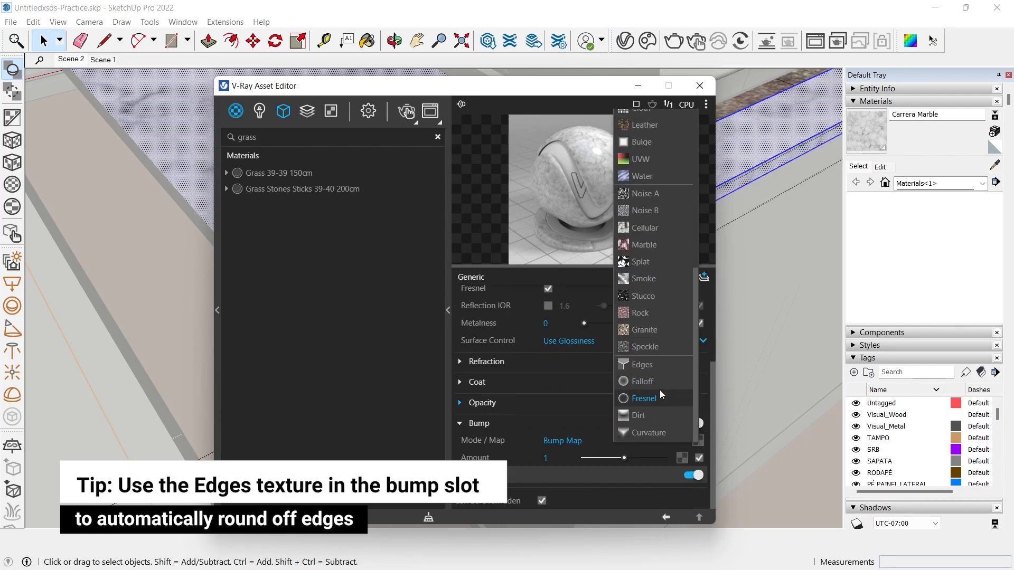
pyautogui.click(642, 364)
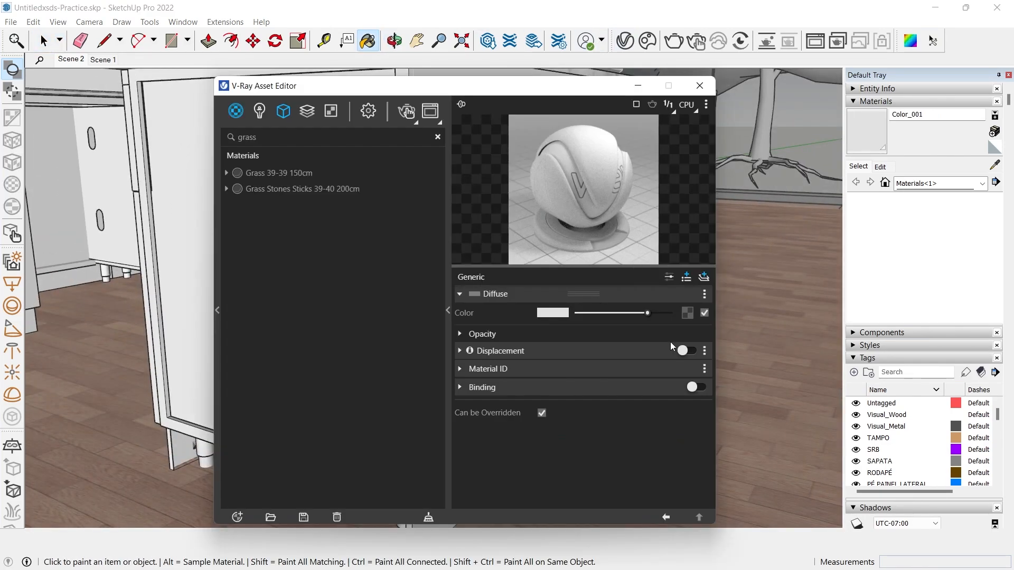
# - Import Fabric White 02 50cm from the Cosmos fabric materials for the seats and backs of the dining chairs
pyautogui.click(692, 290)
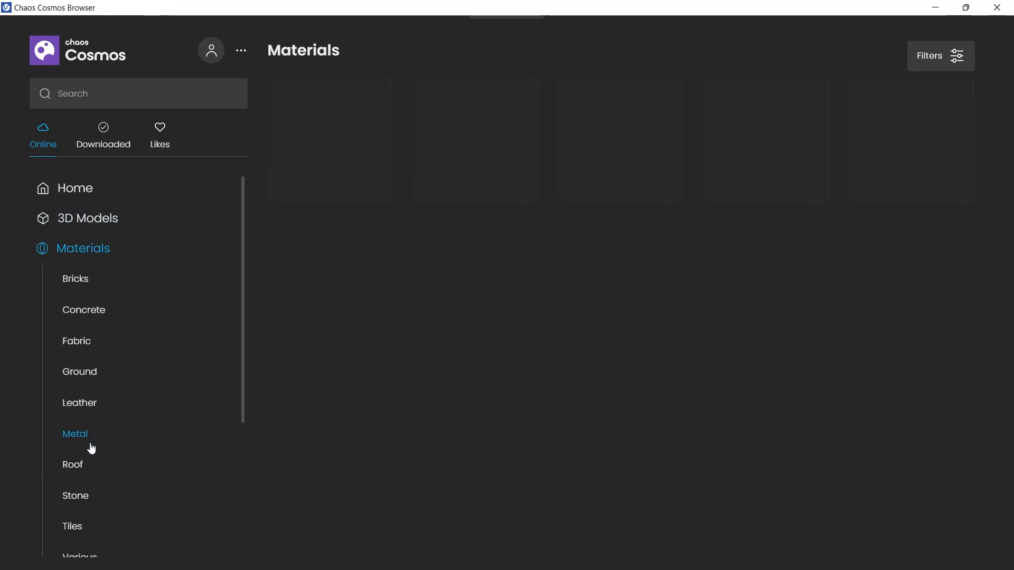
pyautogui.click(77, 341)
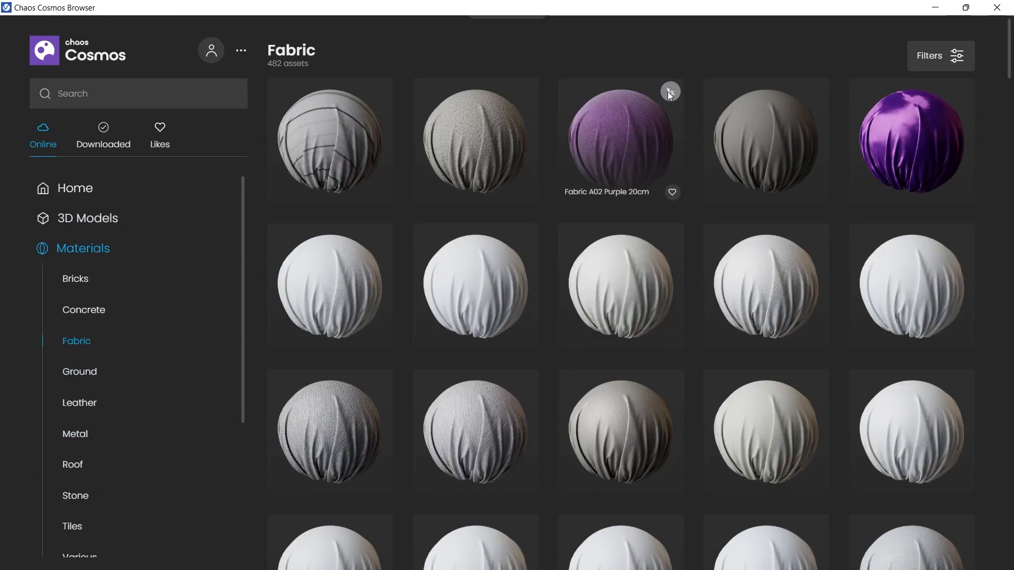
pyautogui.scroll(-5, 701, 323)
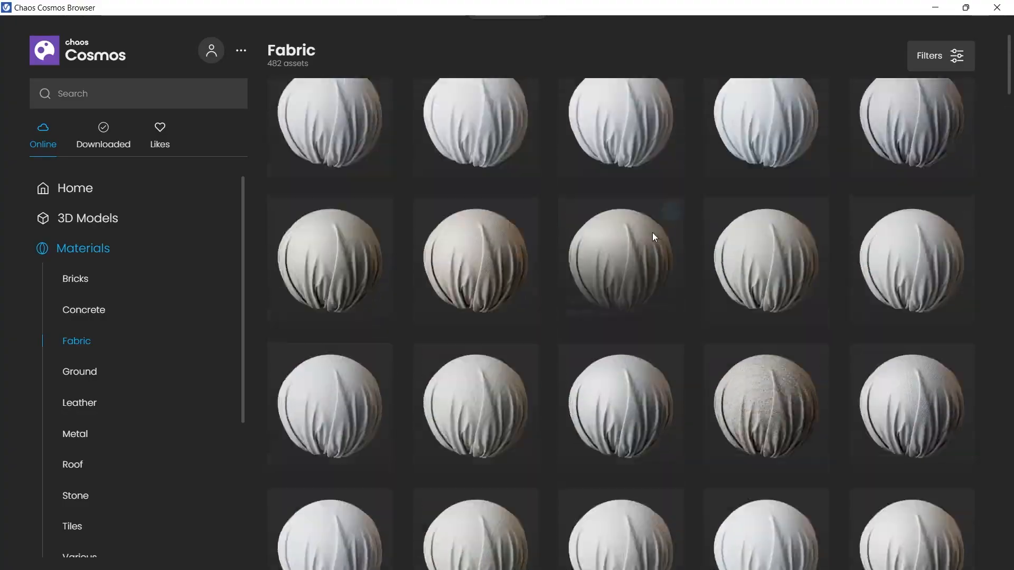
pyautogui.click(650, 97)
pyautogui.moveTo(1008, 69); pyautogui.dragTo(993, 563)
pyautogui.click(997, 7)
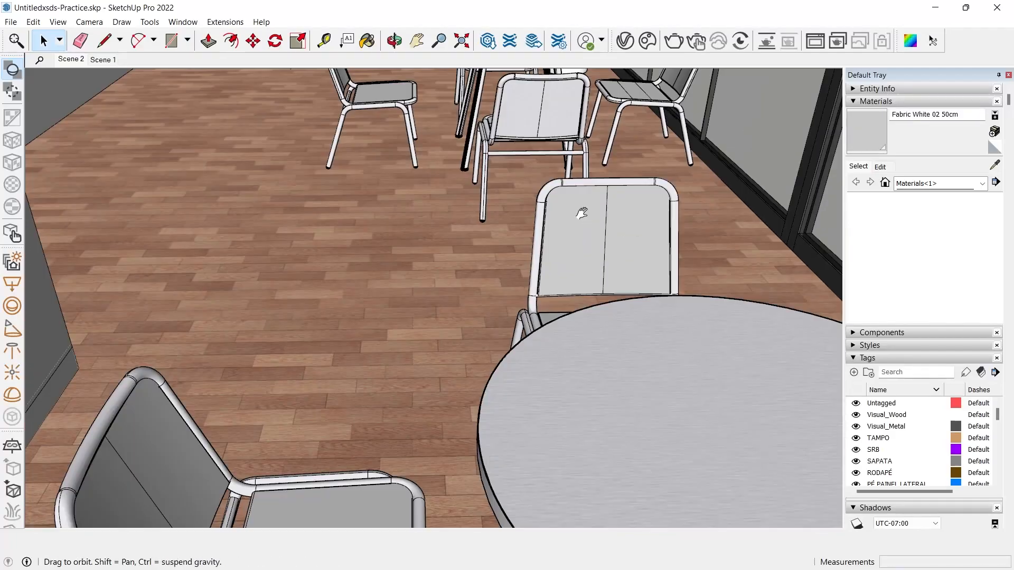
pyautogui.keyDown('alt'); pyautogui.click(600, 210); pyautogui.keyUp('alt')
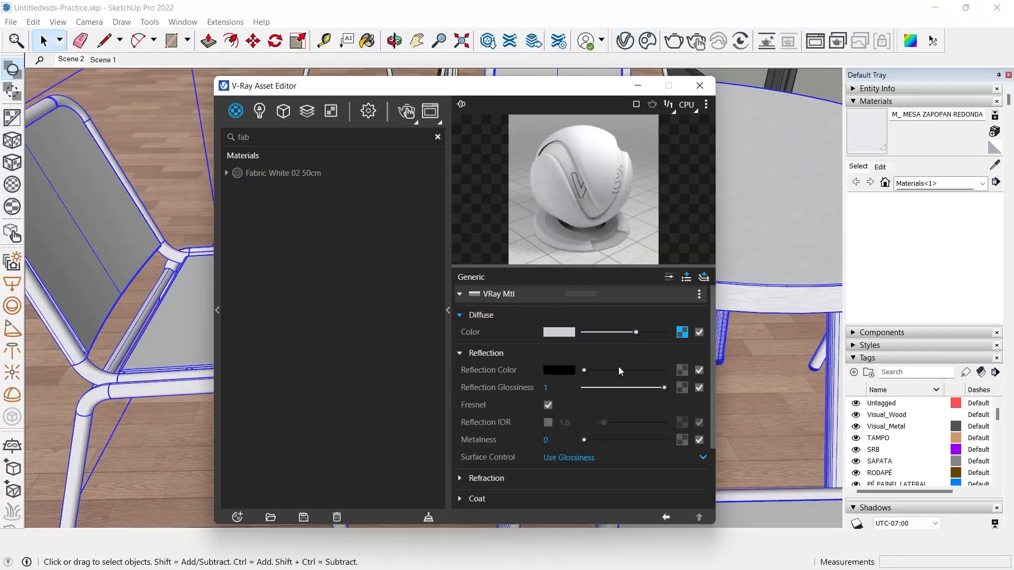
# - Set the round table material's reflection glossiness to 0.75 and replace the grey granite's reflection texture with a near-white reflection color
pyautogui.moveTo(590, 91); pyautogui.dragTo(504, 72)
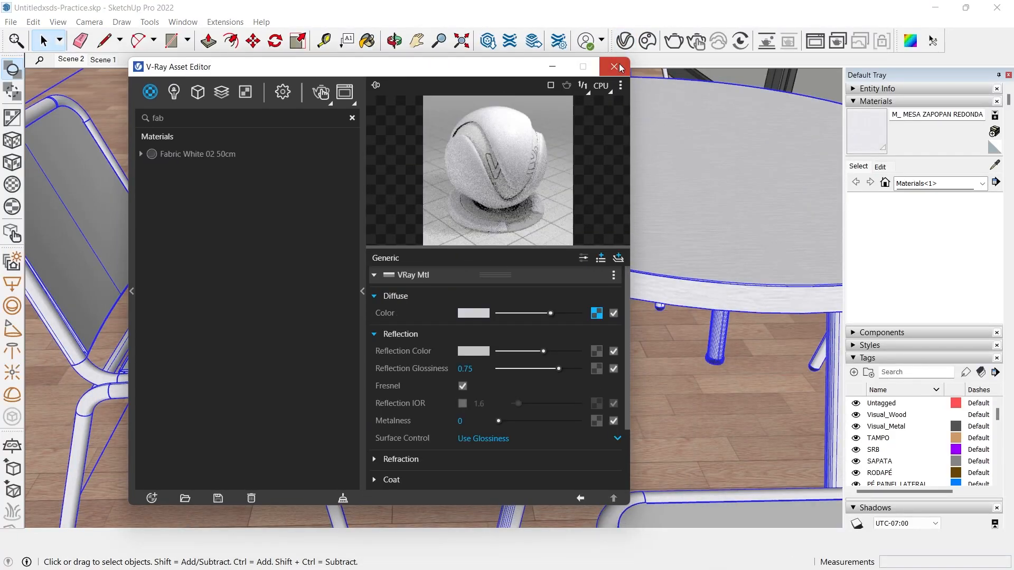
pyautogui.click(602, 258)
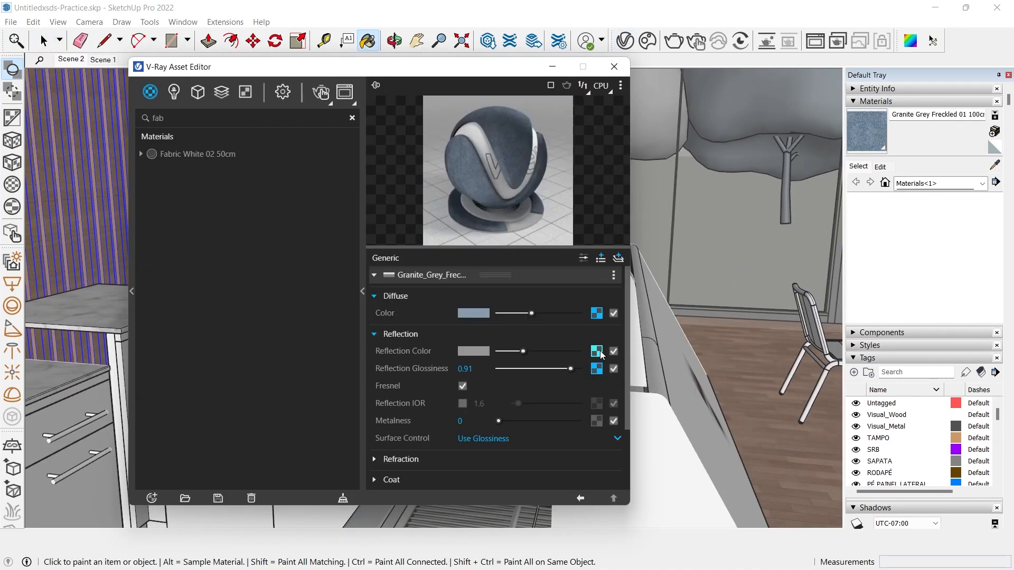
pyautogui.click(596, 351)
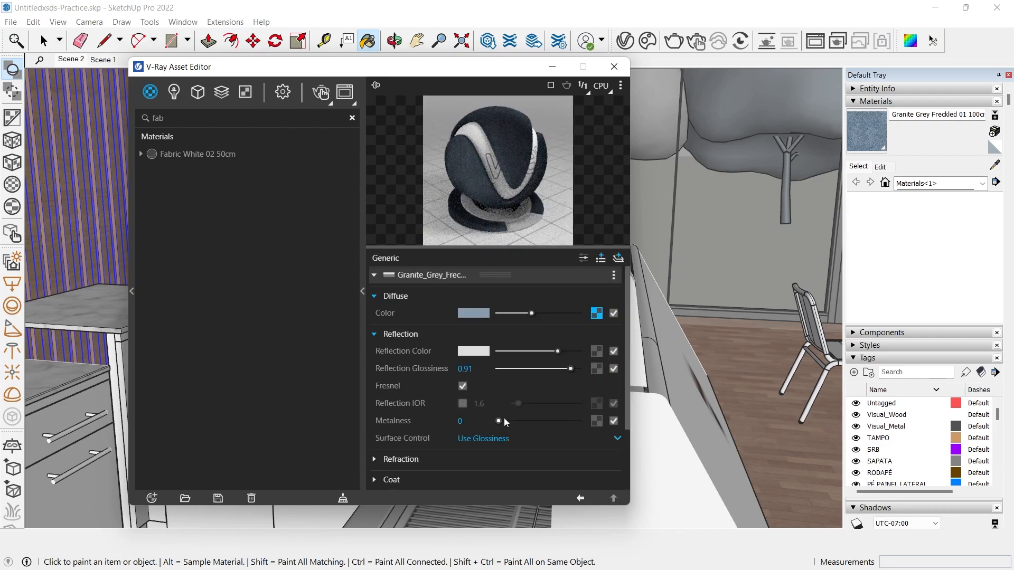
# - Duplicate the lampshade's Material and name the copy Two Sided Base
pyautogui.rightClick(612, 421)
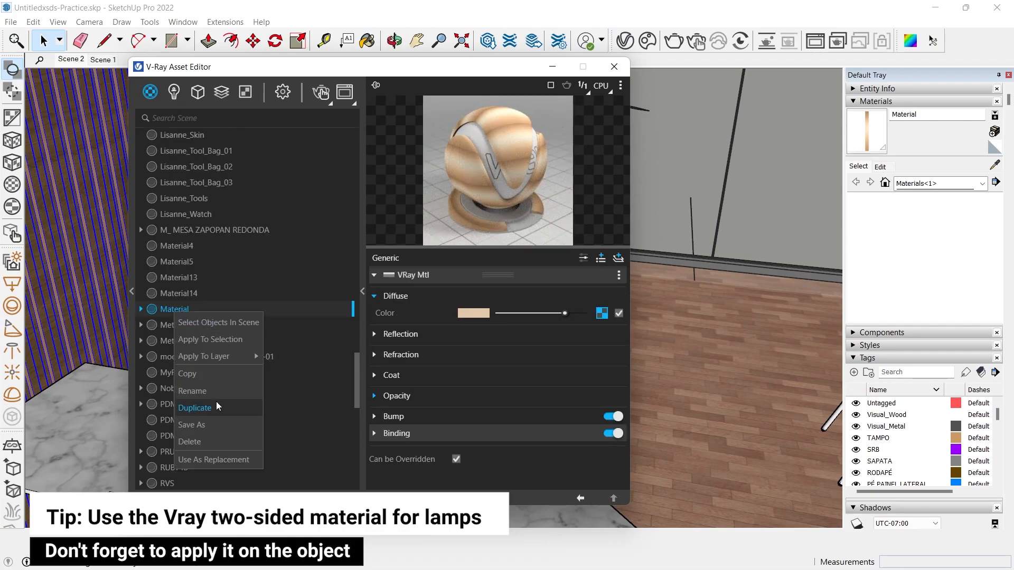
pyautogui.write('ded Base')
pyautogui.press('Return')
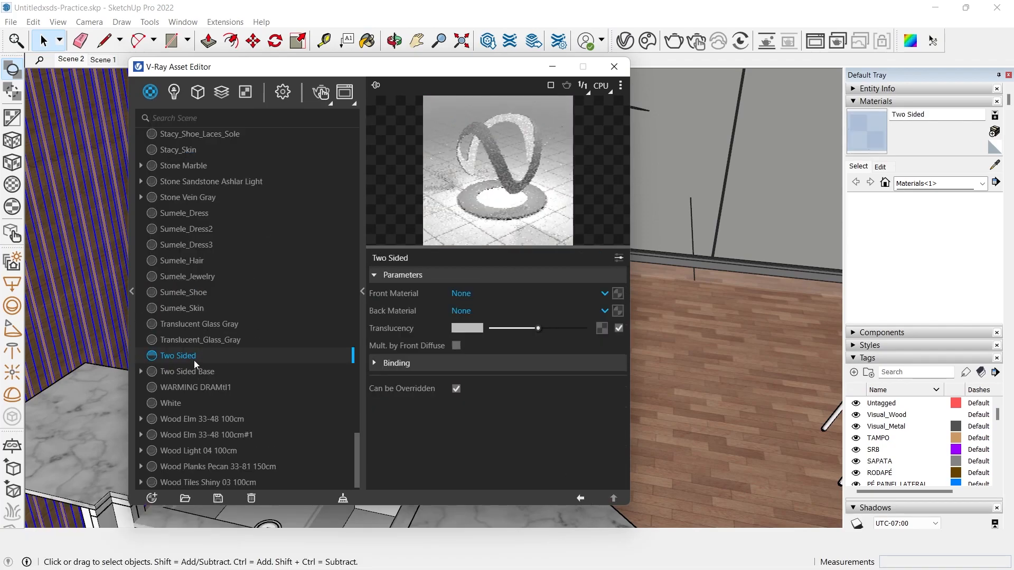
# - Assign Two Sided Base as the front material of the Two Sided material for the pendant lamps
pyautogui.click(604, 293)
pyautogui.scroll(-10, 486, 410)
pyautogui.click(474, 348)
pyautogui.click(506, 311)
pyautogui.click(531, 281)
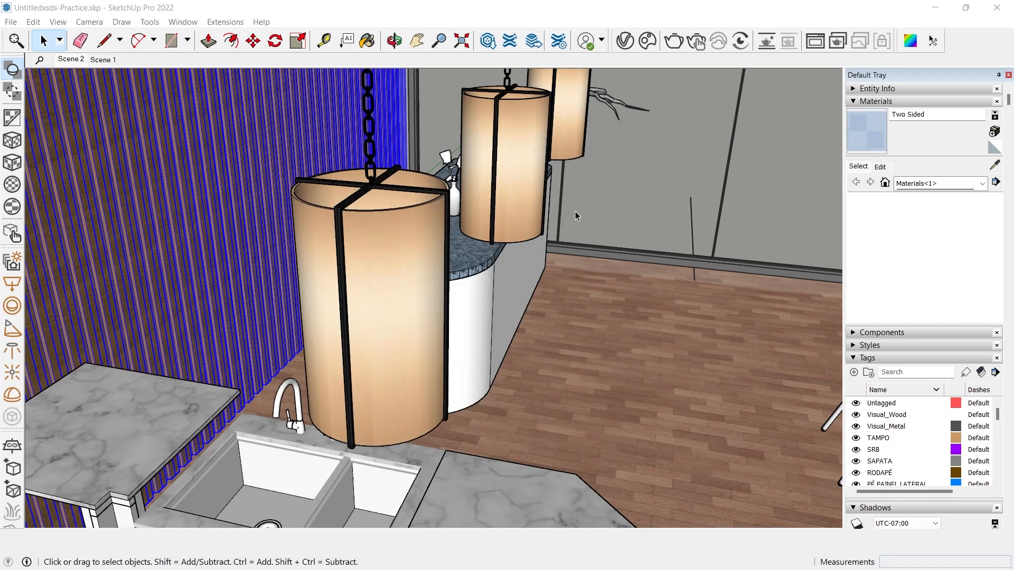
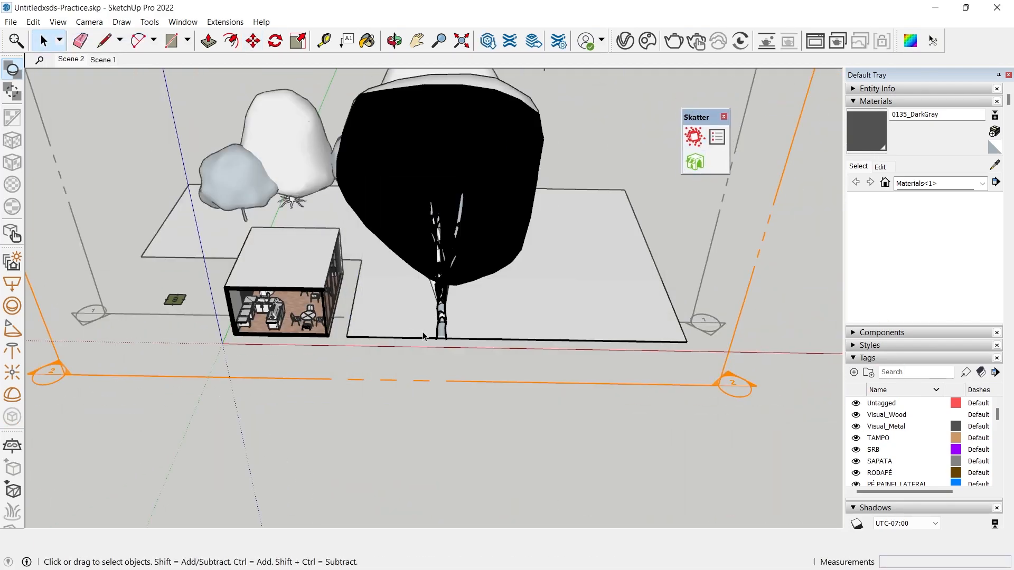
# - Load the large grass from the 3D Bazaar's Skatter v2 Contents and generate it as render-only Skatter Grass on the outdoor ground
pyautogui.scroll(-5, 622, 407)
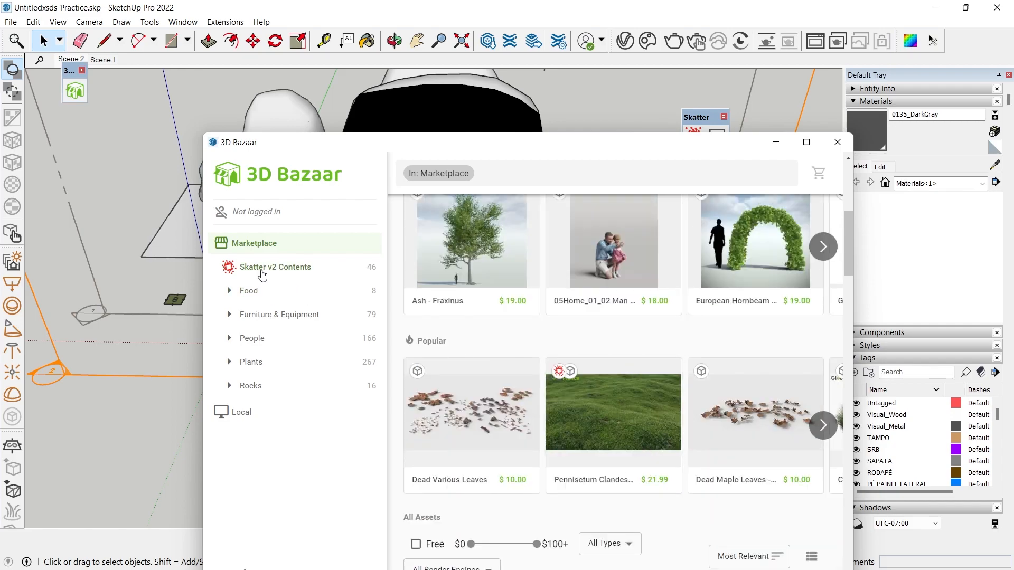
pyautogui.click(263, 267)
pyautogui.scroll(-5, 787, 419)
pyautogui.click(787, 438)
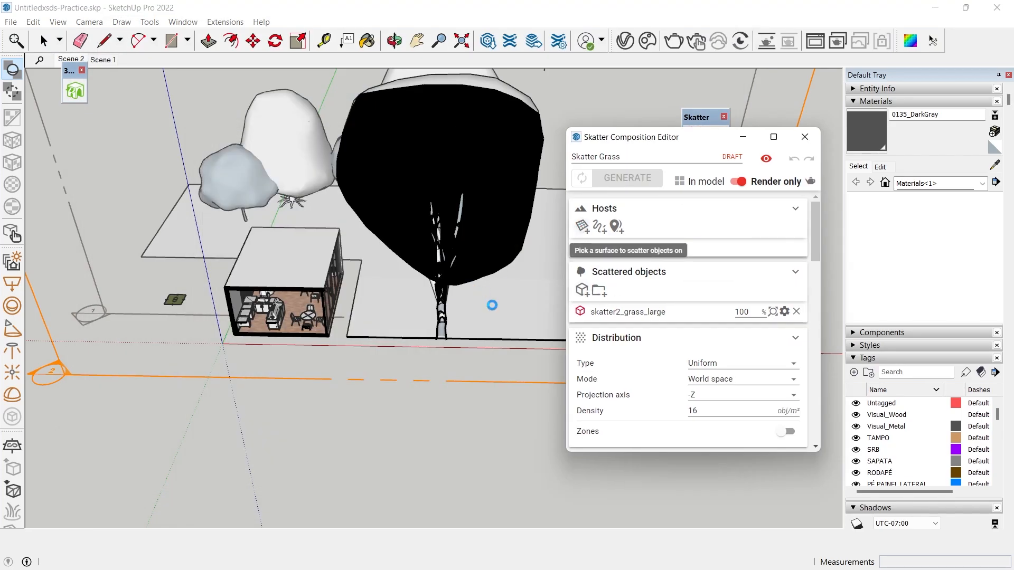
pyautogui.click(773, 415)
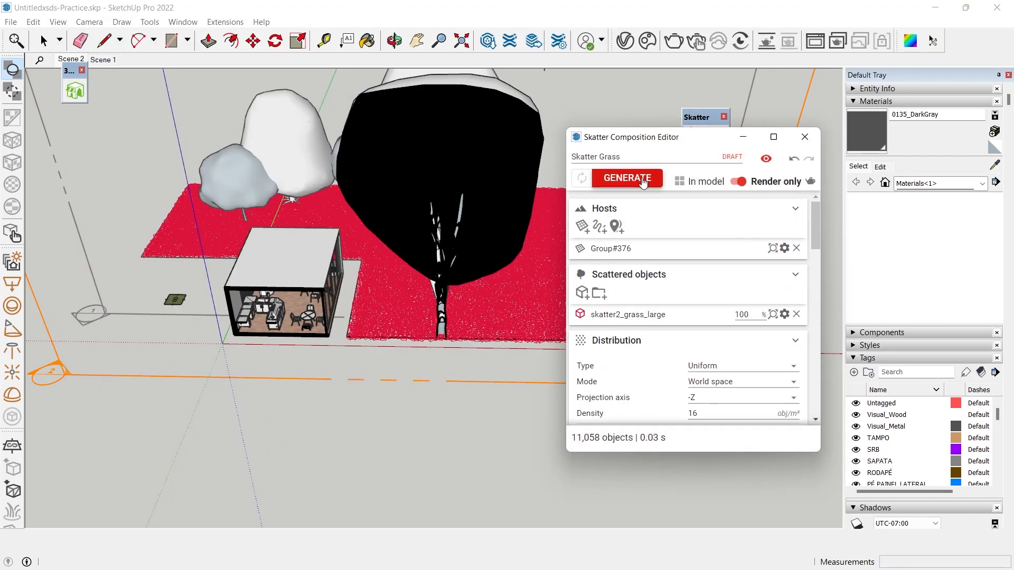
pyautogui.click(805, 137)
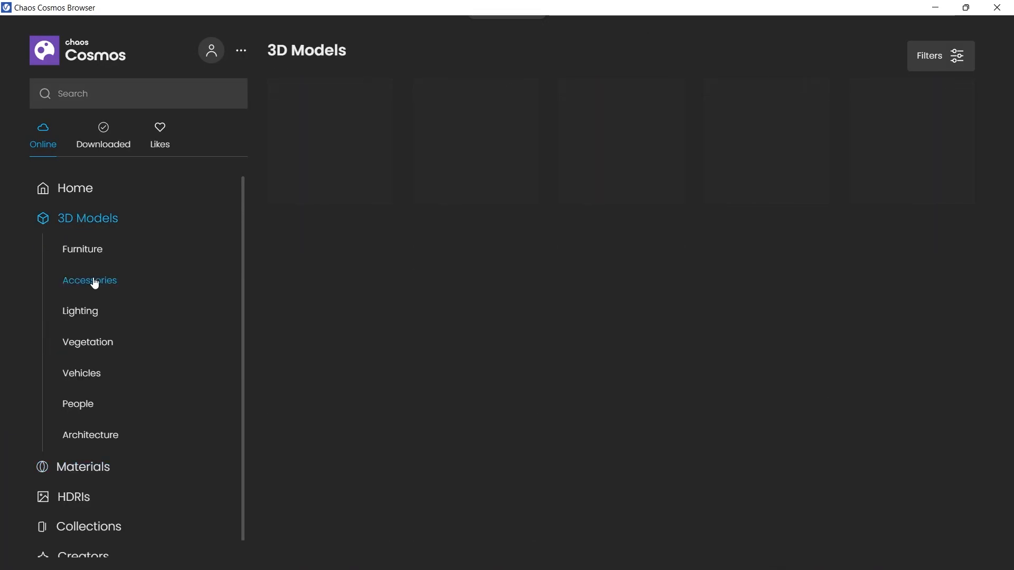
# - Insert a Staghorn Sumac 19-32 shrub from the Cosmos vegetation models and place it outside beside the building
pyautogui.click(110, 350)
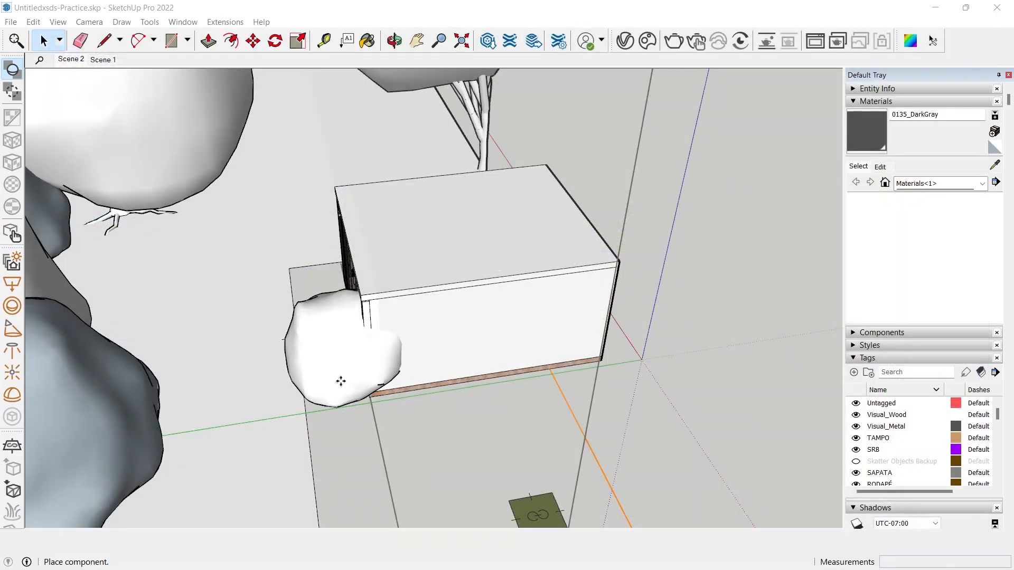
pyautogui.moveTo(339, 380)
pyautogui.mouseDown(button='middle')
pyautogui.moveTo(492, 408)
pyautogui.moveTo(470, 384)
pyautogui.moveTo(677, 290)
pyautogui.moveTo(634, 274)
pyautogui.mouseUp(button='middle')
pyautogui.click(211, 281)
# - Draw connected lines on the ground around the building's glazed sides as a path for the shrubs
pyautogui.press('l')
pyautogui.click(265, 333)
pyautogui.moveTo(401, 248); pyautogui.dragTo(327, 426, button='middle')
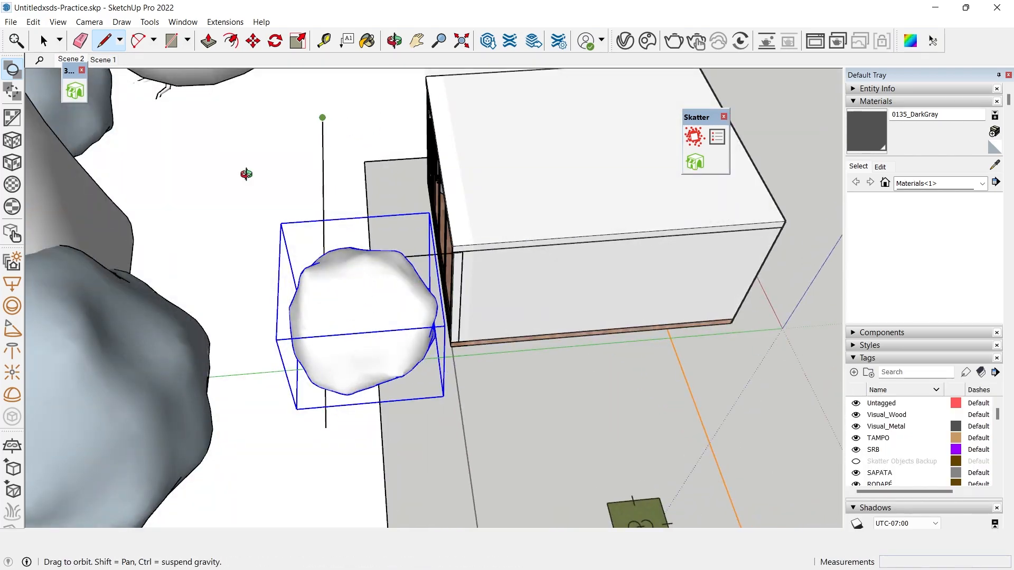
pyautogui.moveTo(341, 190); pyautogui.dragTo(604, 357, button='middle')
pyautogui.click(640, 385)
pyautogui.press('space')
# - Create a Skatter composition named Shrubs that scatters the Staghorn Sumac 19-32 along the path around the building
pyautogui.click(694, 136)
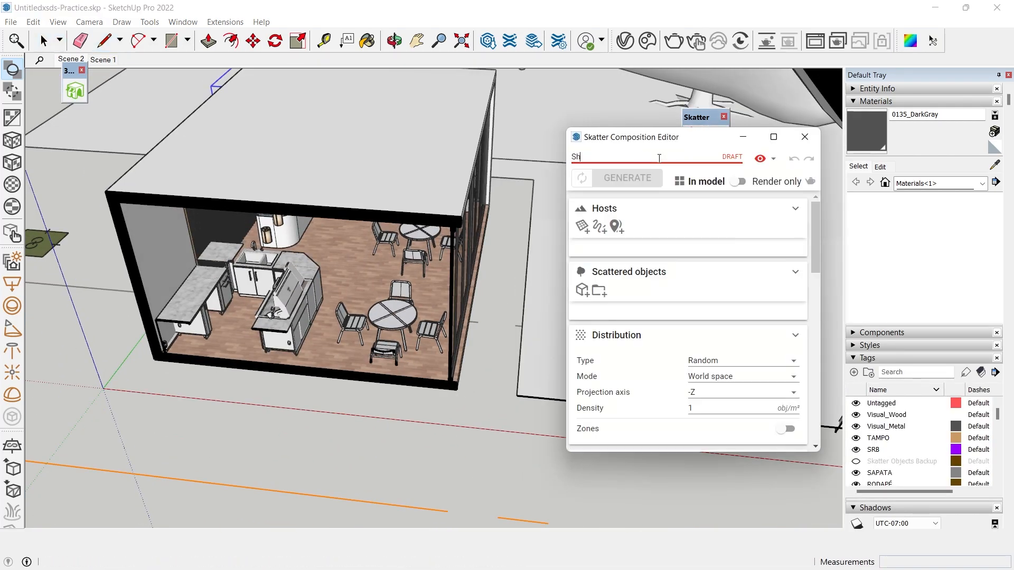
pyautogui.click(581, 290)
pyautogui.click(86, 192)
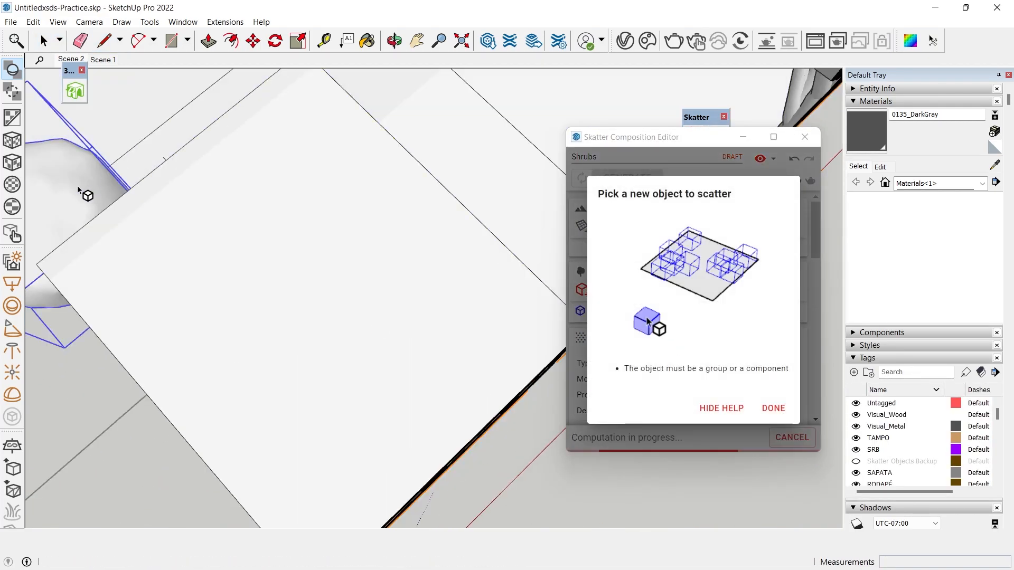
pyautogui.keyDown('shift'); pyautogui.moveTo(86, 192); pyautogui.dragTo(443, 201, button='middle'); pyautogui.keyUp('shift')
pyautogui.click(772, 409)
pyautogui.click(600, 227)
pyautogui.press('Escape')
pyautogui.scroll(5, 459, 220)
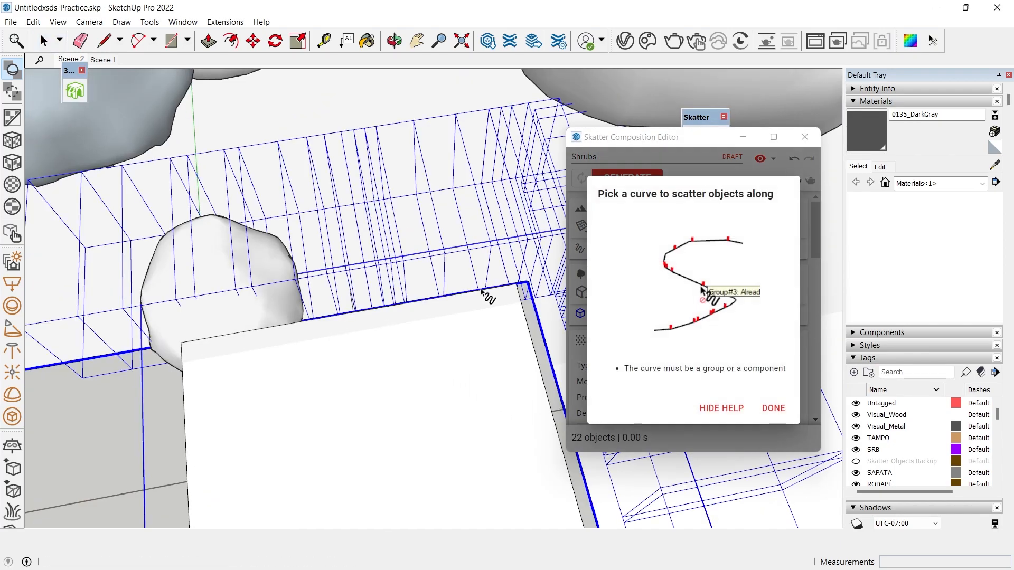
pyautogui.click(773, 410)
# - Try the Shrubs composition with a density of 0.32 obj/m² and a Uniform distribution
pyautogui.scroll(-2, 714, 372)
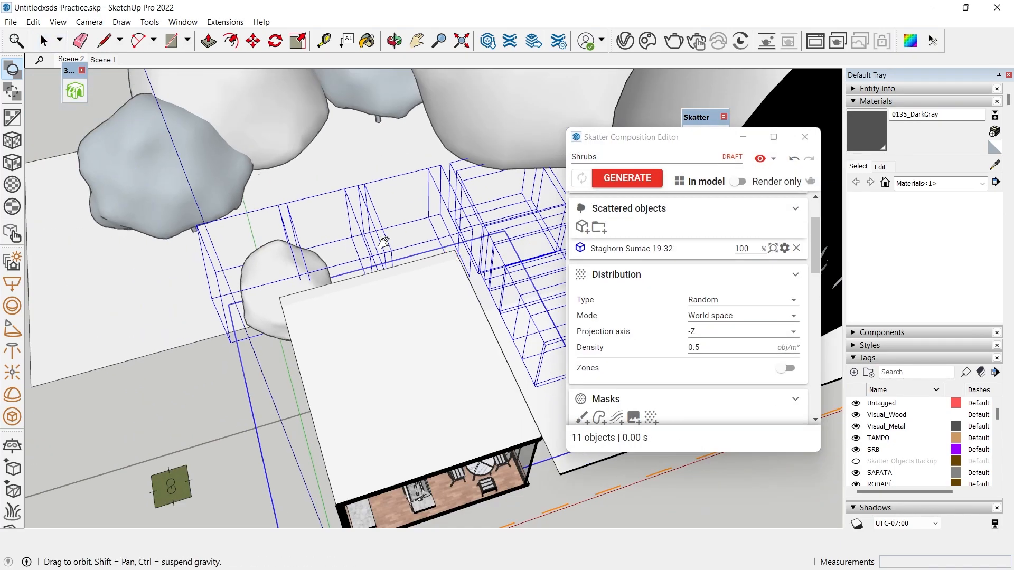
pyautogui.click(692, 348)
pyautogui.moveTo(471, 356); pyautogui.dragTo(534, 337, button='middle')
pyautogui.scroll(-1, 718, 262)
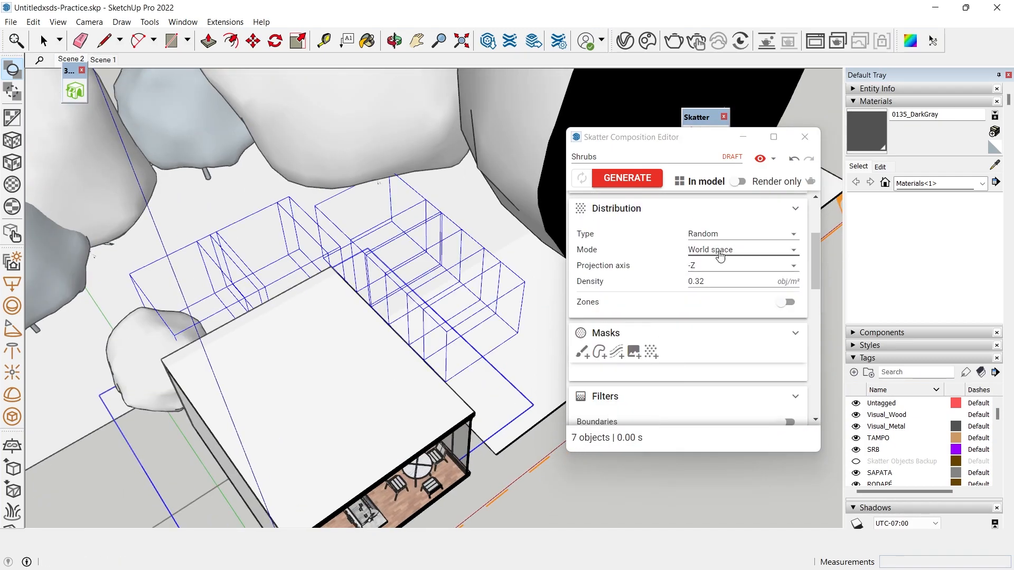
pyautogui.click(712, 221)
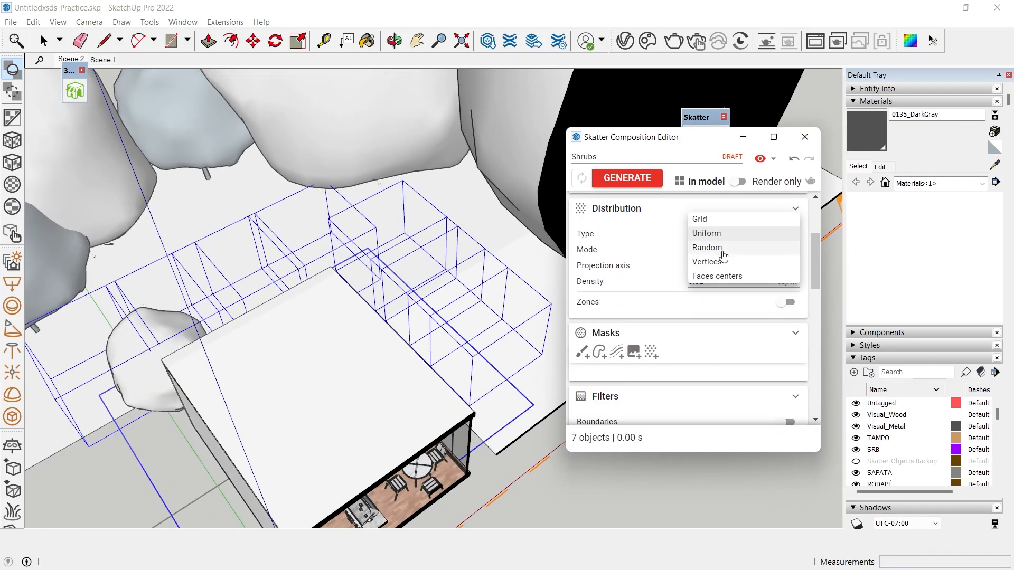
# - Switch the Shrubs distribution type to Grid and change its X spacing
pyautogui.click(700, 205)
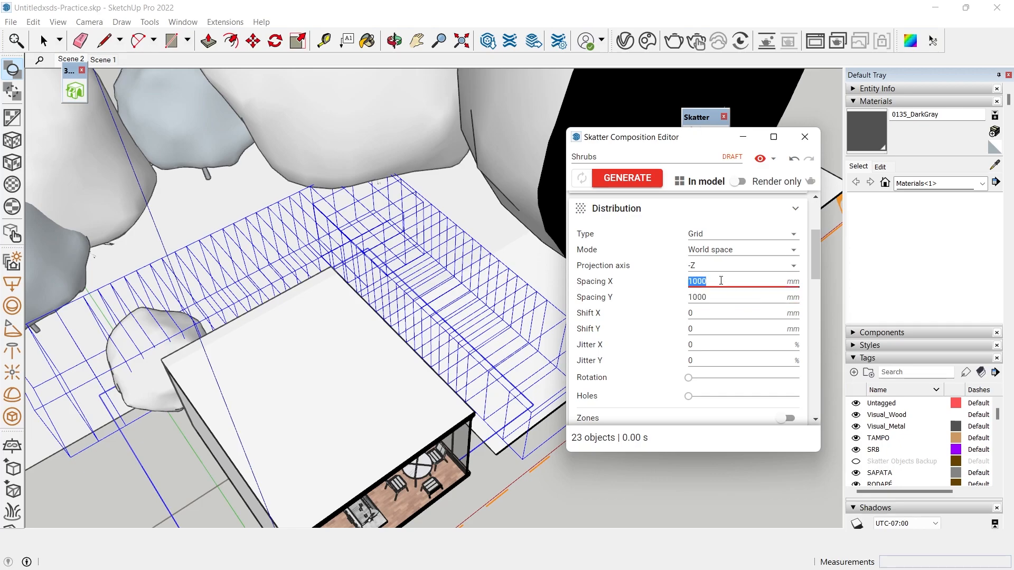
pyautogui.write('0')
pyautogui.press('Tab')
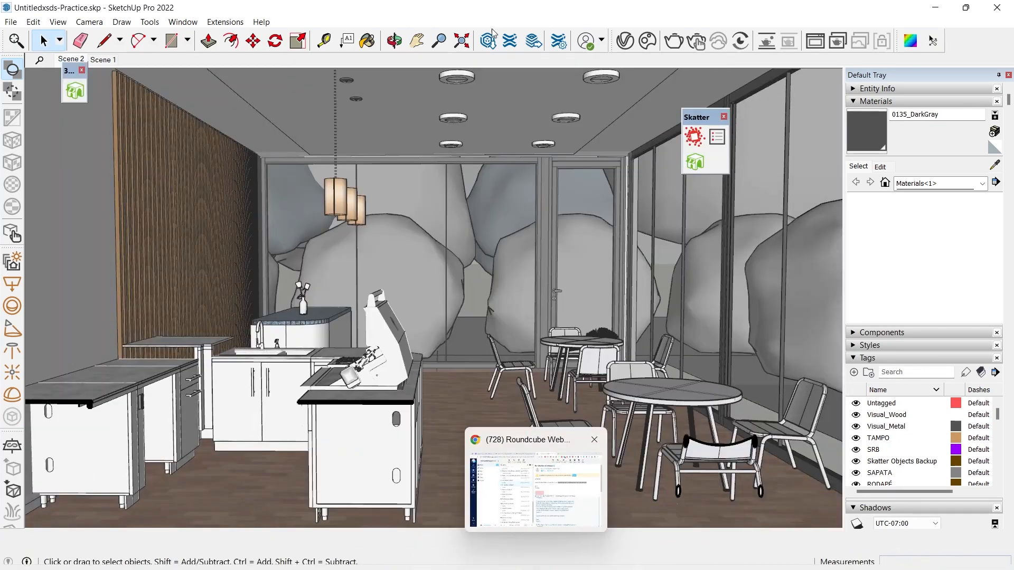
# - Dock the Skatter toolbar with the others and render the Scene 2 view to inspect the outdoor planting
pyautogui.moveTo(700, 116); pyautogui.dragTo(931, 70)
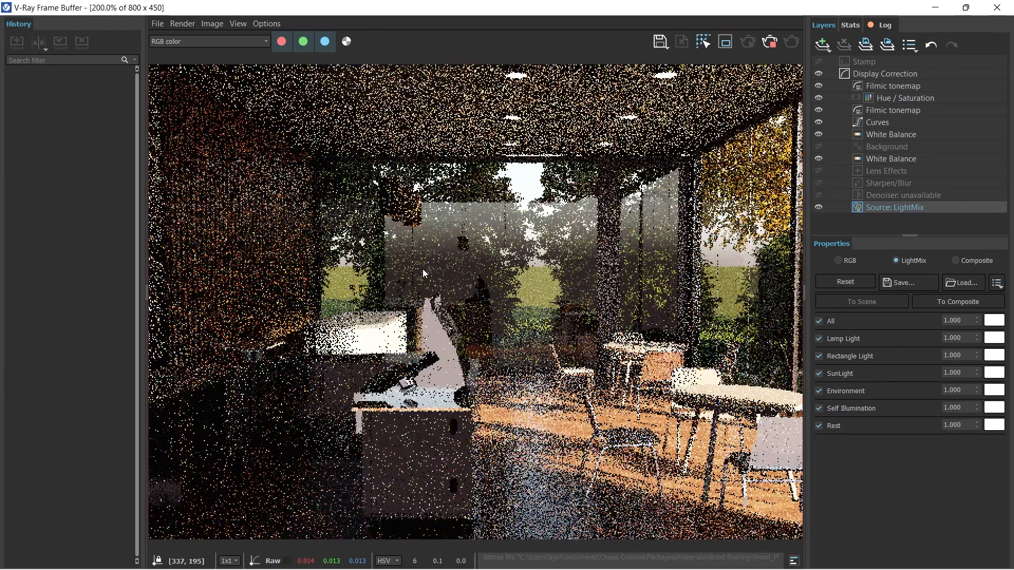
pyautogui.scroll(-2, 504, 315)
pyautogui.scroll(2, 504, 315)
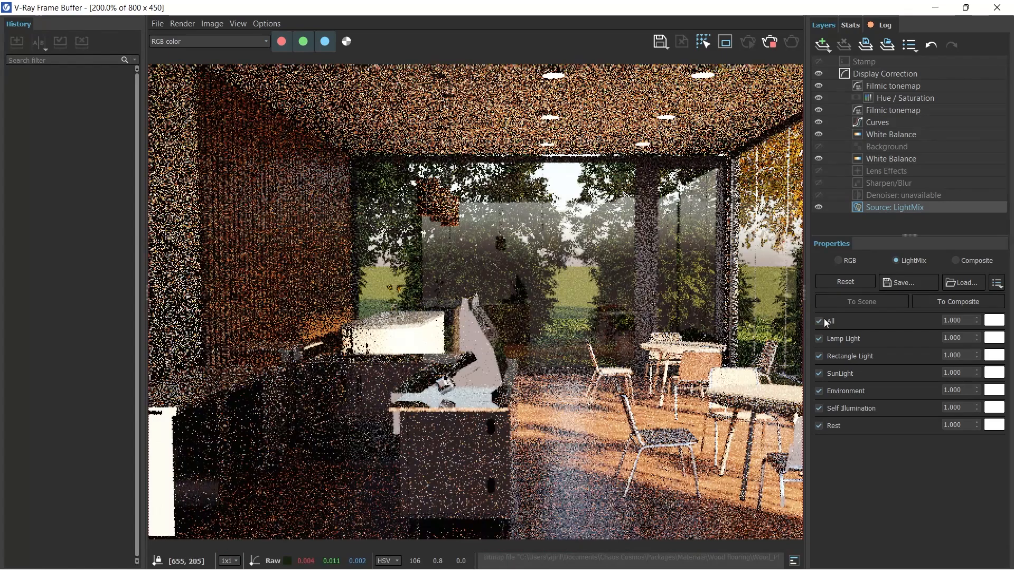
# - Delete the Curves layer and the White Balance layer directly below it from the frame buffer's color corrections
pyautogui.click(893, 85)
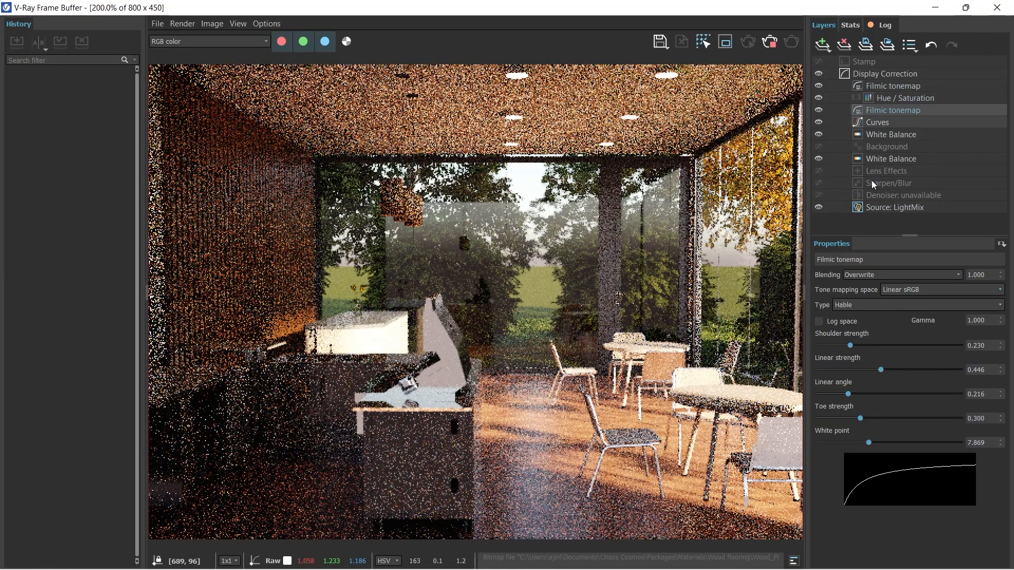
pyautogui.click(883, 123)
pyautogui.press('Delete')
pyautogui.click(875, 125)
pyautogui.press('Delete')
# - Add a new Curves layer, shape it into an S-curve for more contrast, and check the render up close
pyautogui.click(822, 45)
pyautogui.click(833, 96)
pyautogui.moveTo(916, 384); pyautogui.dragTo(925, 405)
pyautogui.moveTo(957, 328); pyautogui.dragTo(951, 315)
pyautogui.scroll(-2, 441, 331)
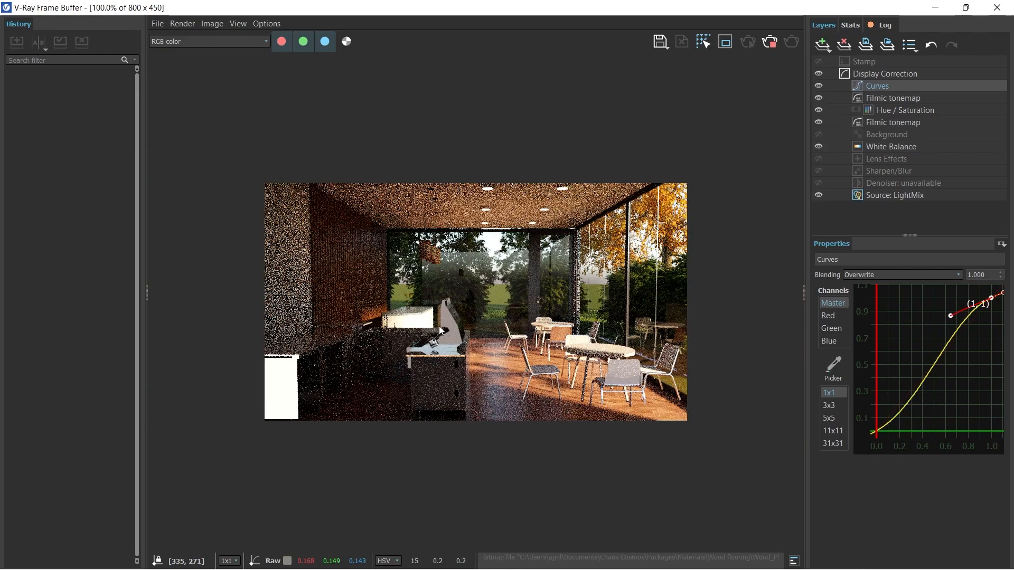
pyautogui.scroll(8, 667, 372)
pyautogui.scroll(-6, 639, 372)
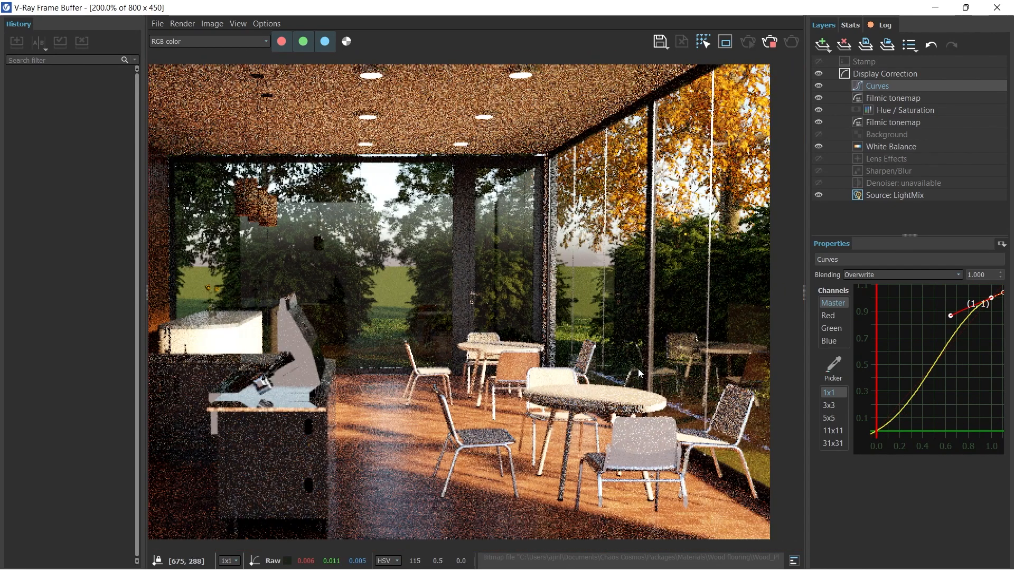
# - Set the Lamp Light and Rectangle Light intensities to 10 in the LightMix and check the result
pyautogui.scroll(2, 486, 342)
pyautogui.click(894, 195)
pyautogui.write('10')
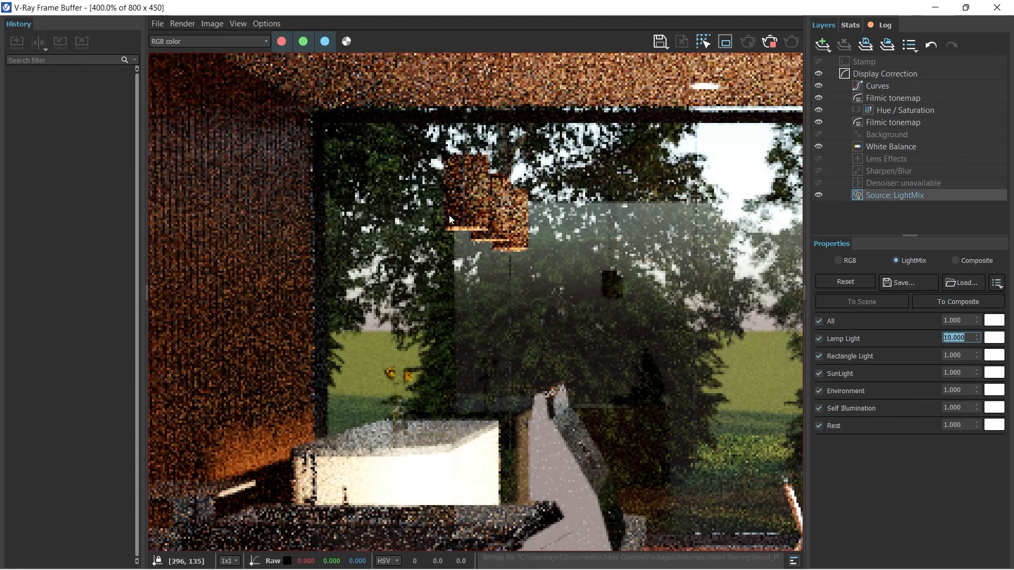
pyautogui.click(965, 355)
pyautogui.scroll(-2, 471, 275)
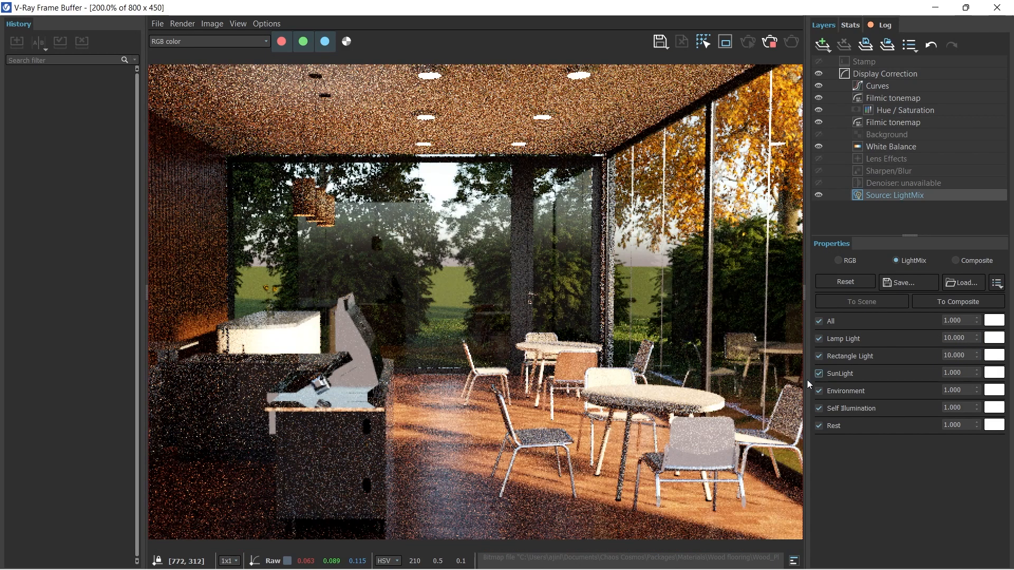
pyautogui.scroll(-2, 470, 276)
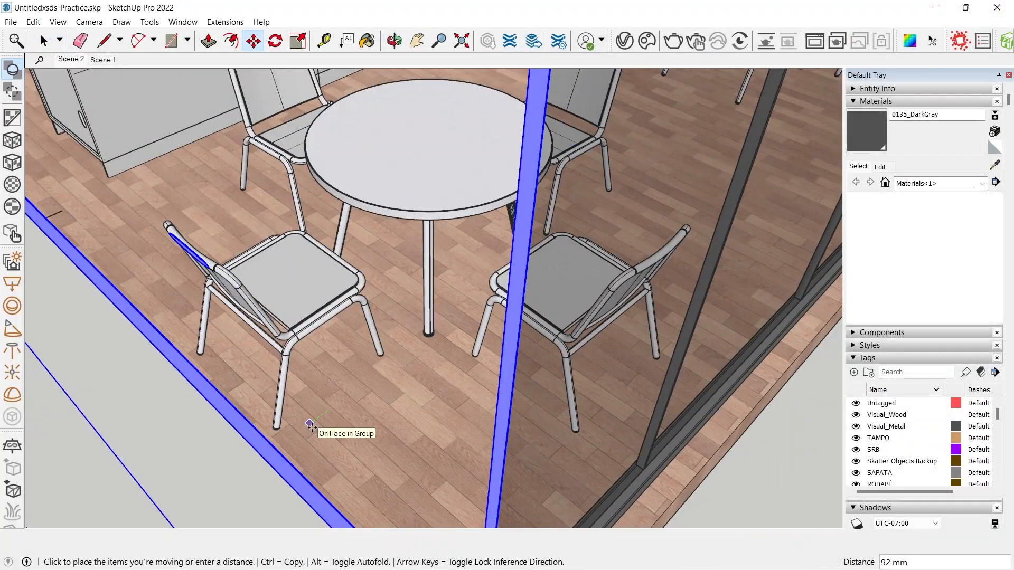
# - Reposition the selected objects near the dining set so that they rest on the floor
pyautogui.moveTo(310, 425); pyautogui.dragTo(249, 317, button='middle')
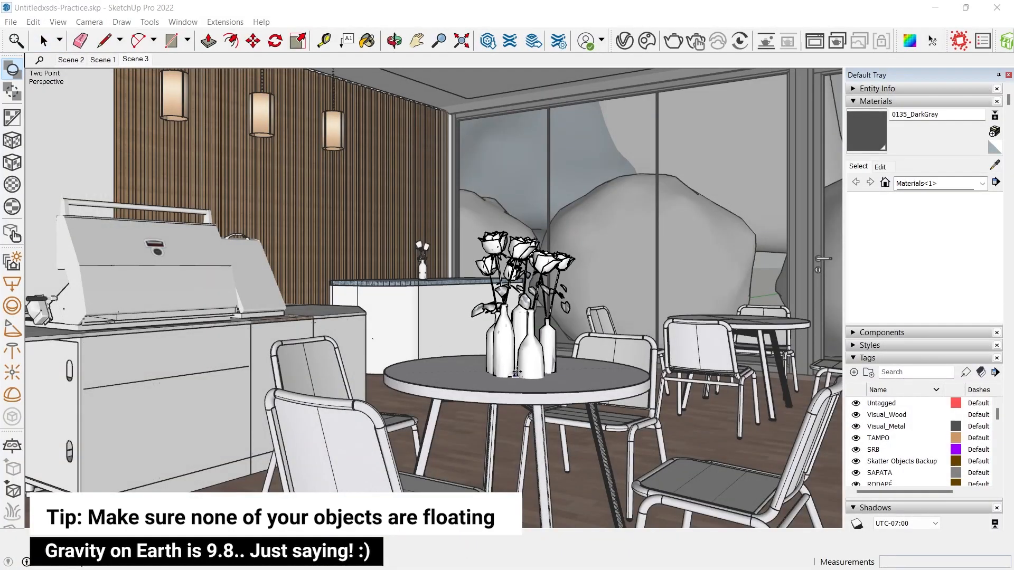
# - Lower the front dining table, its chairs and the flower vases so that nothing floats above the floor or tabletop
pyautogui.scroll(5, 600, 333)
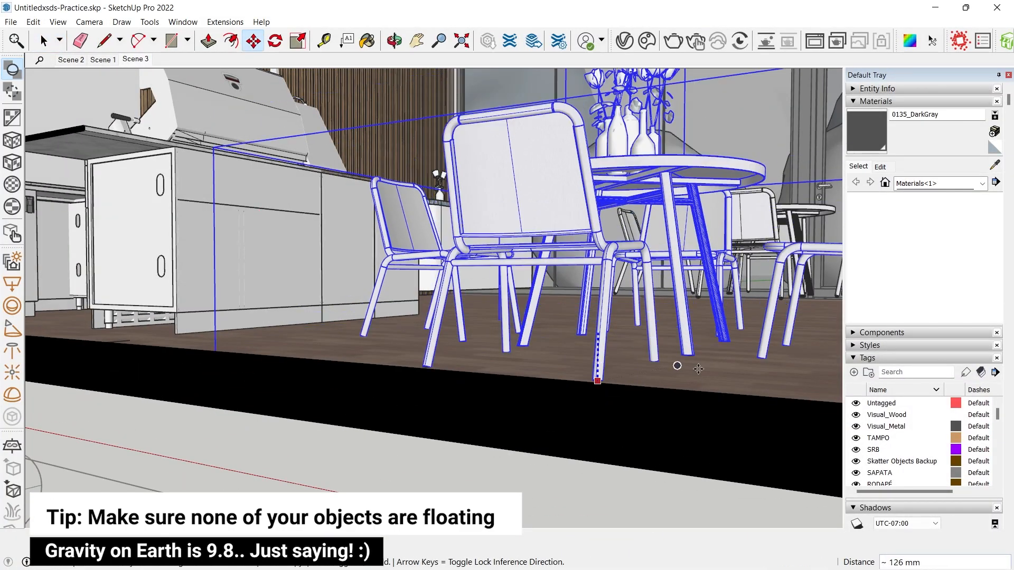
pyautogui.scroll(3, 653, 413)
pyautogui.scroll(3, 41, 345)
pyautogui.keyDown('shift'); pyautogui.moveTo(43, 341); pyautogui.dragTo(311, 322, button='middle'); pyautogui.keyUp('shift')
pyautogui.scroll(4, 156, 271)
pyautogui.moveTo(496, 317); pyautogui.dragTo(565, 325, button='middle')
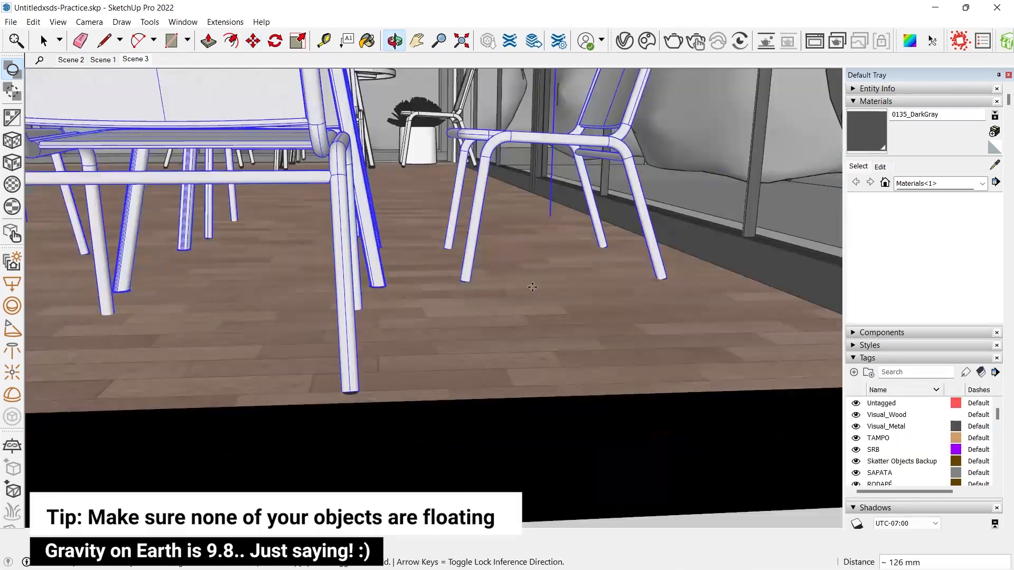
pyautogui.scroll(4, 571, 220)
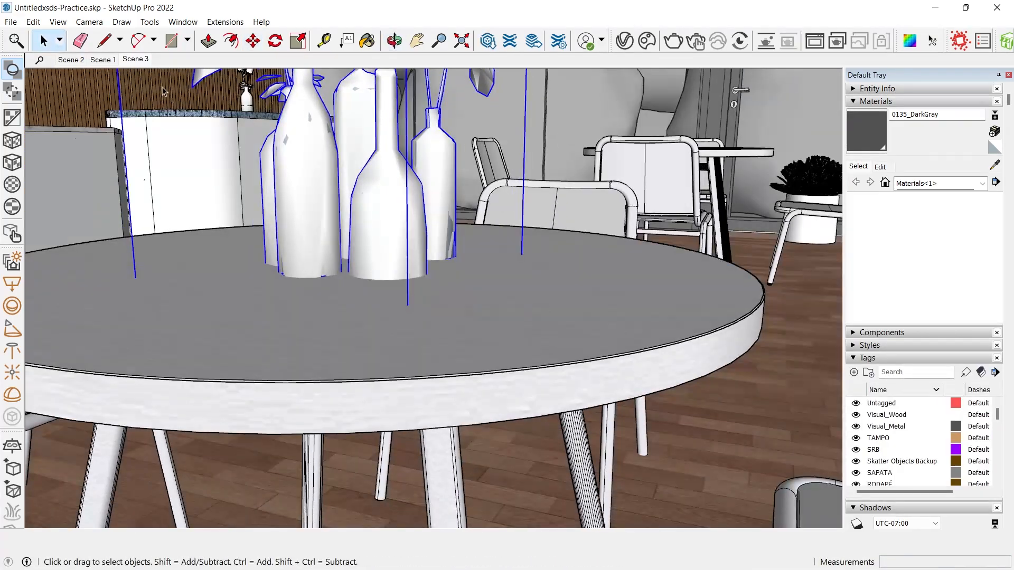
# - Return to Scene 3, turn on the V-Ray Safe Frame and set the camera's field of view to 35 degrees
pyautogui.click(134, 60)
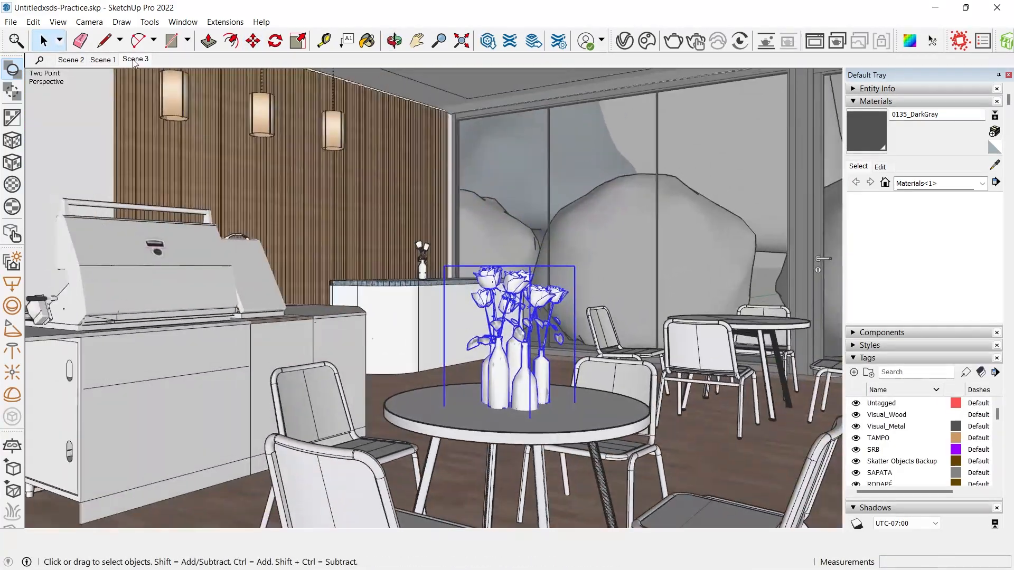
pyautogui.click(624, 40)
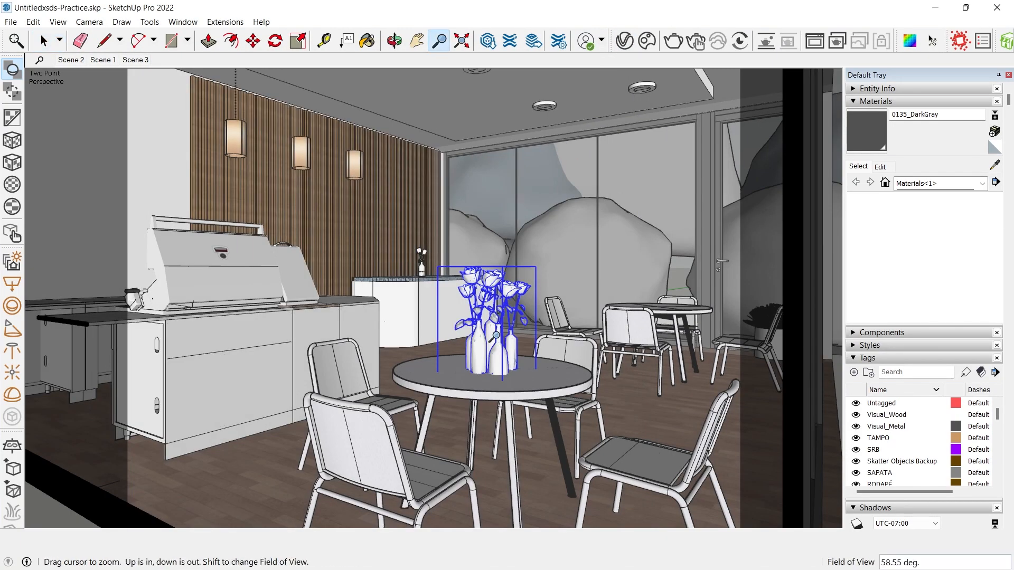
pyautogui.write('35')
pyautogui.press('Return')
pyautogui.scroll(-3, 494, 359)
pyautogui.moveTo(494, 359); pyautogui.dragTo(519, 400, button='middle')
pyautogui.scroll(-3, 519, 399)
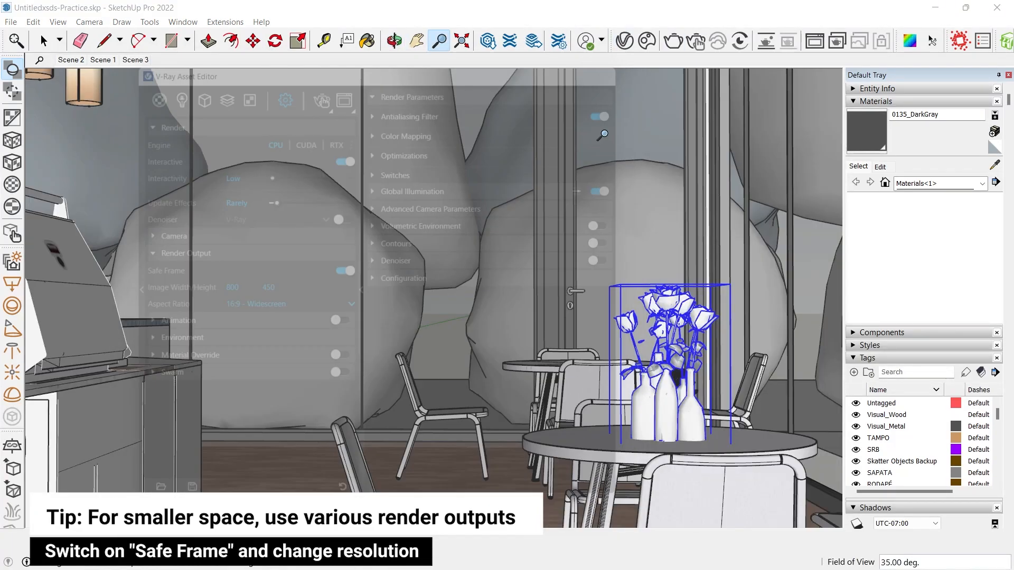
pyautogui.moveTo(438, 327); pyautogui.dragTo(441, 392, button='middle')
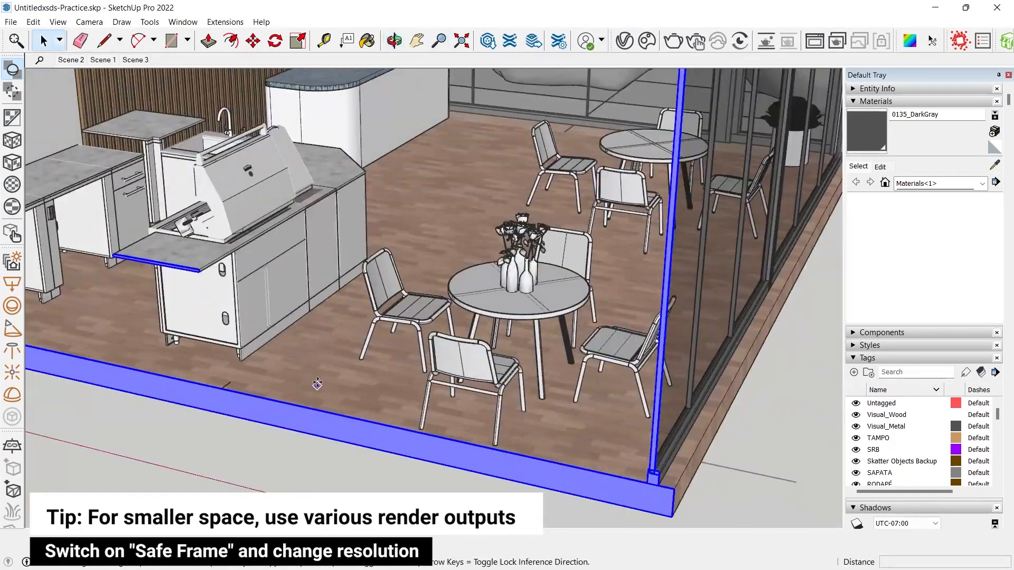
# - Try placing the potted plant beside the glass wall near the floor's open edge
pyautogui.moveTo(317, 384); pyautogui.dragTo(283, 418)
pyautogui.moveTo(283, 419); pyautogui.dragTo(412, 444, button='middle')
pyautogui.keyDown('shift'); pyautogui.moveTo(412, 443); pyautogui.dragTo(533, 468, button='middle'); pyautogui.keyUp('shift')
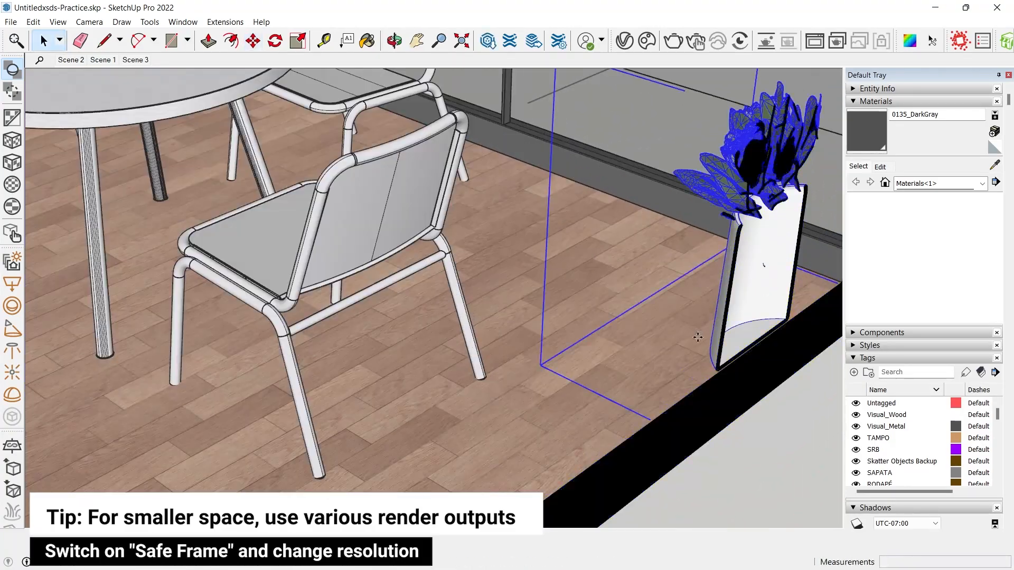
pyautogui.scroll(-3, 422, 295)
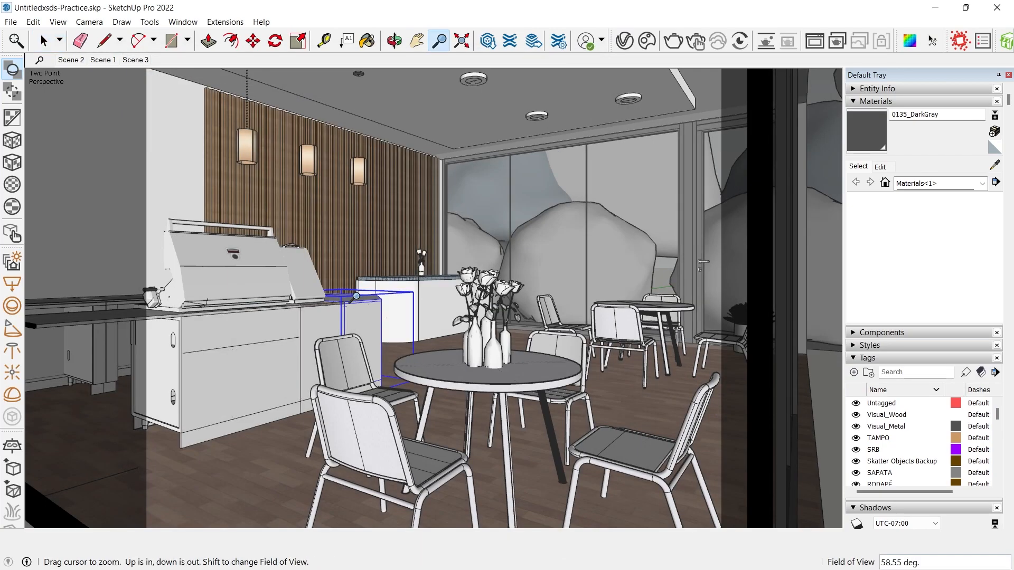
# - Set the field of view to 35 degrees and frame the two dining tables facing the rear glass wall
pyautogui.write('35')
pyautogui.press('Return')
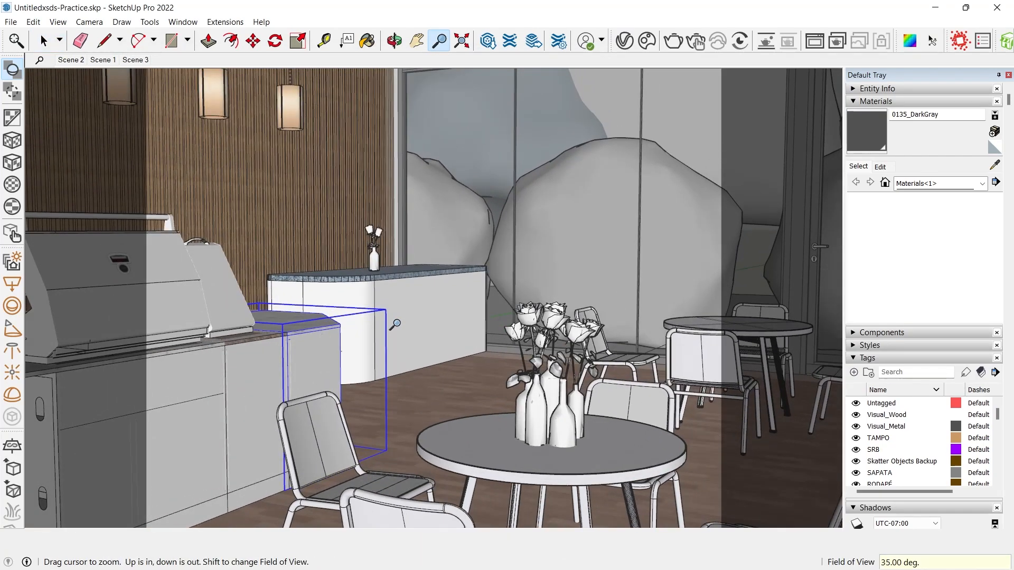
pyautogui.moveTo(598, 158); pyautogui.dragTo(470, 270, button='middle')
pyautogui.press('2')
pyautogui.press('2')
pyautogui.moveTo(378, 233); pyautogui.dragTo(358, 261)
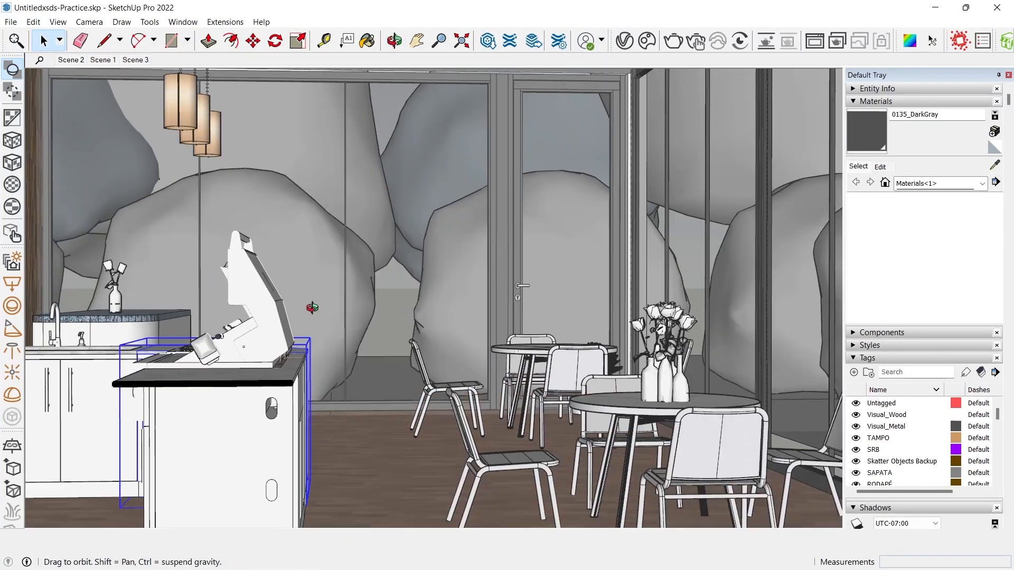
pyautogui.moveTo(283, 301); pyautogui.dragTo(670, 374, button='middle')
pyautogui.scroll(2, 338, 382)
pyautogui.click(135, 63)
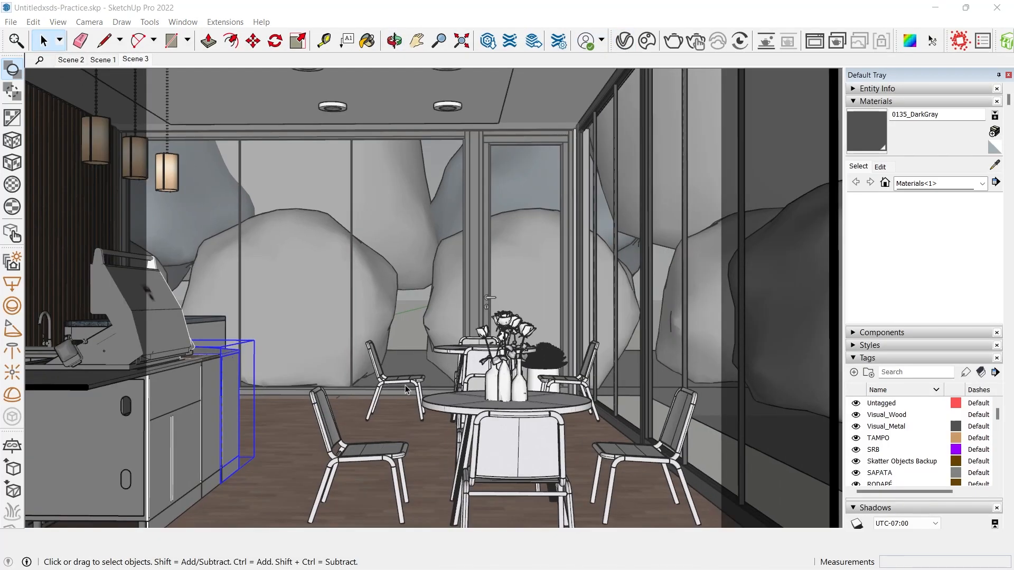
# - Switch the framed dining view to Two-Point Perspective and save it as Scene 4
pyautogui.scroll(5, 405, 385)
pyautogui.keyDown('shift'); pyautogui.moveTo(391, 271); pyautogui.dragTo(396, 258, button='middle'); pyautogui.keyUp('shift')
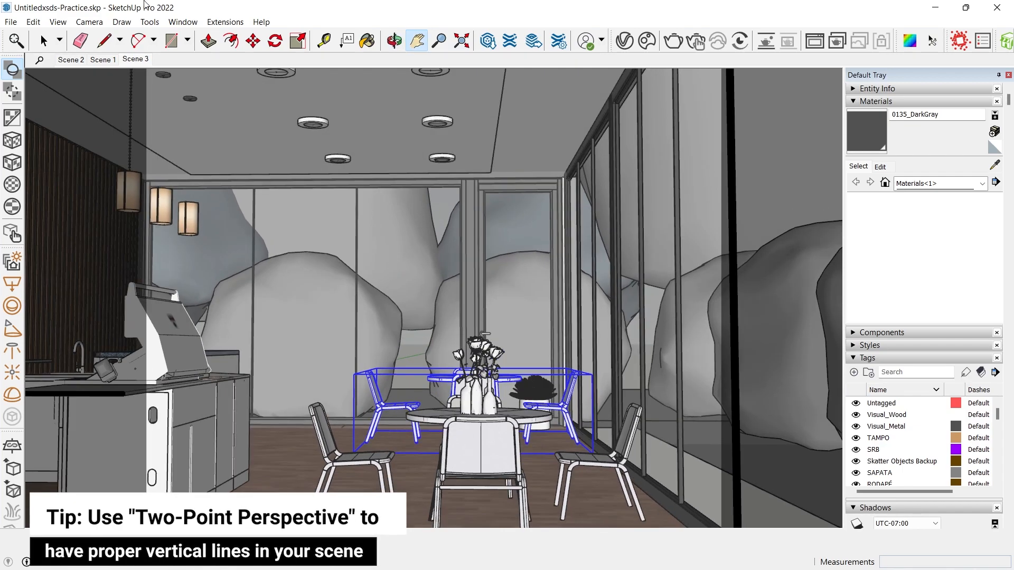
pyautogui.click(89, 22)
pyautogui.click(119, 111)
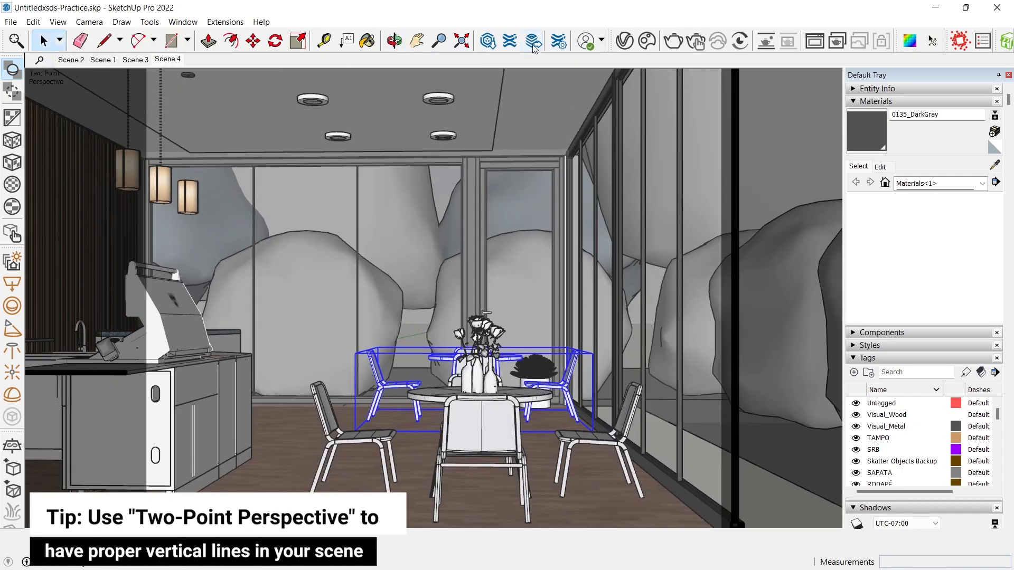
# - Render Scene 3 and examine the grill, lamps and dining set in the frame buffer up close
pyautogui.click(146, 61)
pyautogui.click(673, 40)
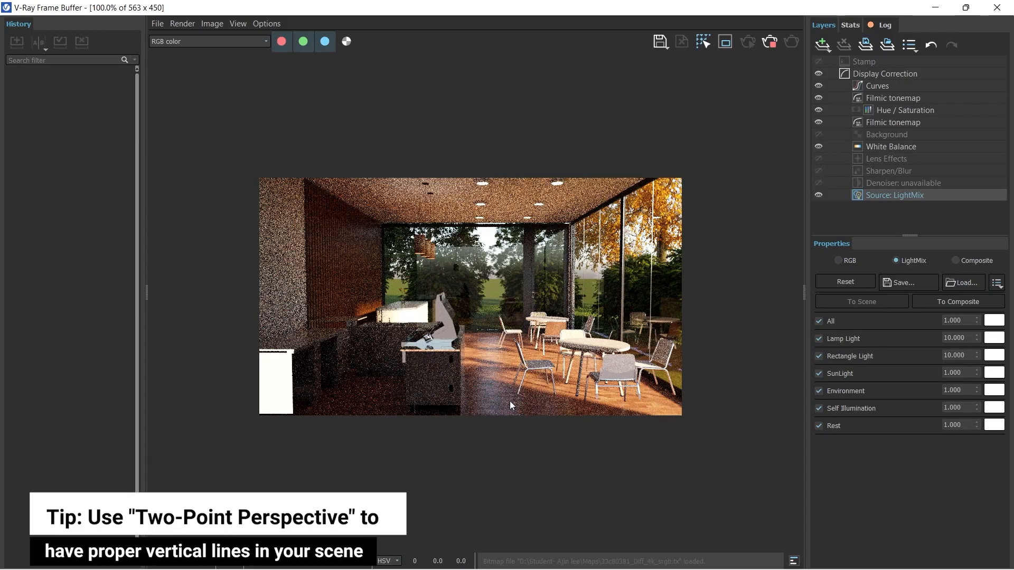
pyautogui.scroll(2, 444, 272)
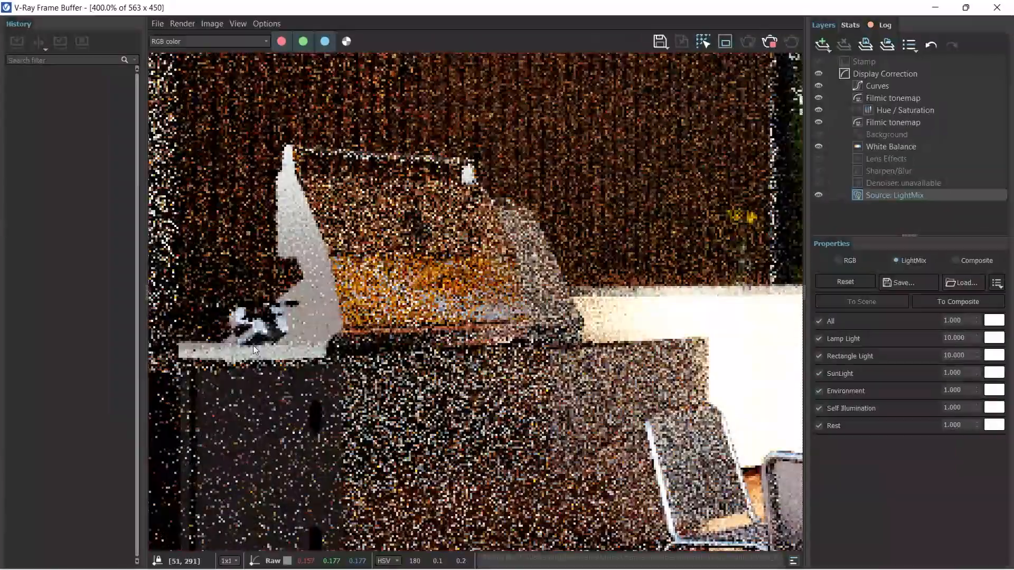
pyautogui.scroll(-1, 252, 345)
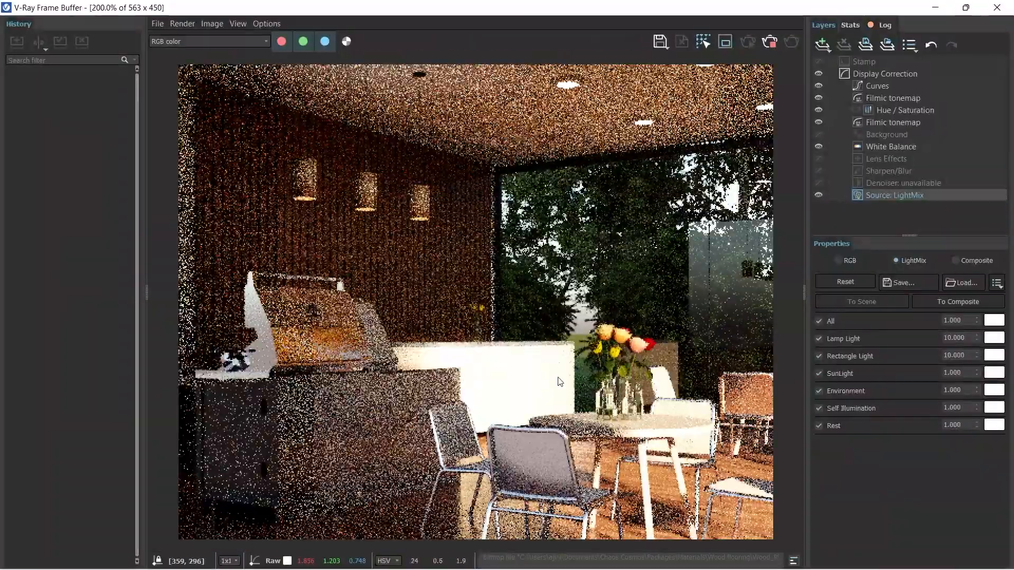
pyautogui.scroll(-1, 555, 381)
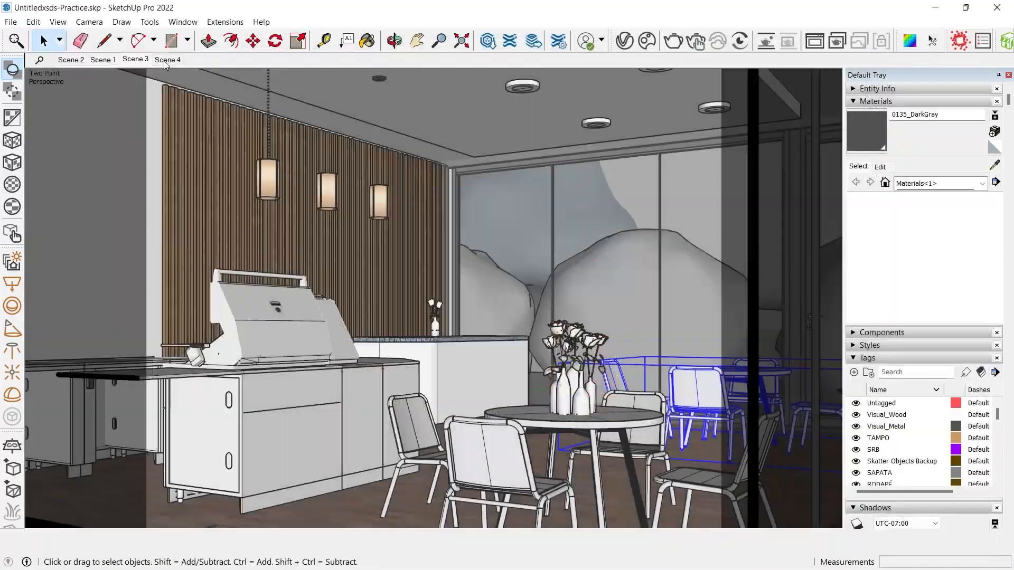
# - Run an interactive render of Scene 4 and examine the dining tables in the frame buffer
pyautogui.scroll(5, 551, 486)
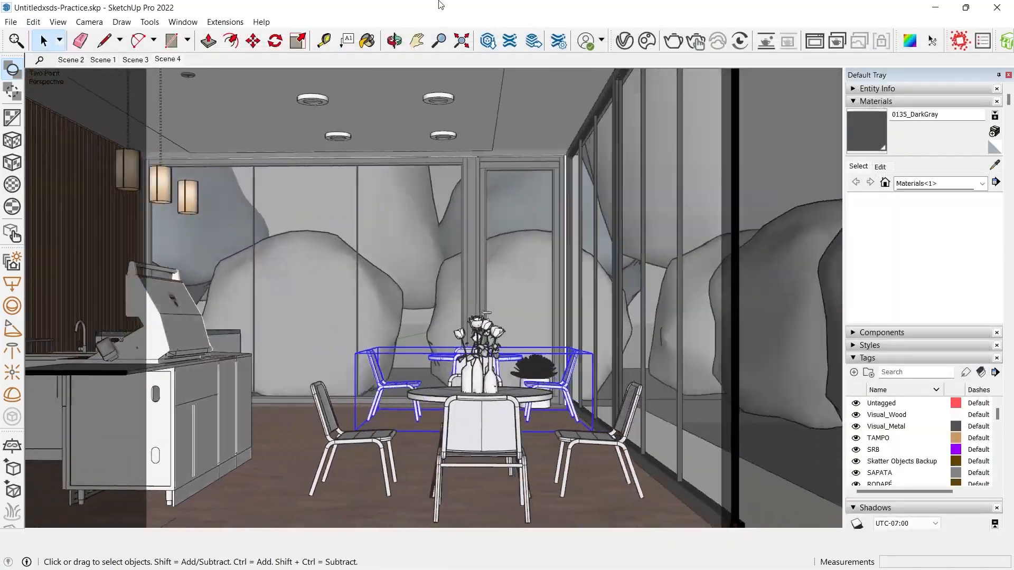
pyautogui.moveTo(550, 484); pyautogui.dragTo(533, 464, button='middle')
pyautogui.scroll(-3, 534, 465)
pyautogui.click(696, 41)
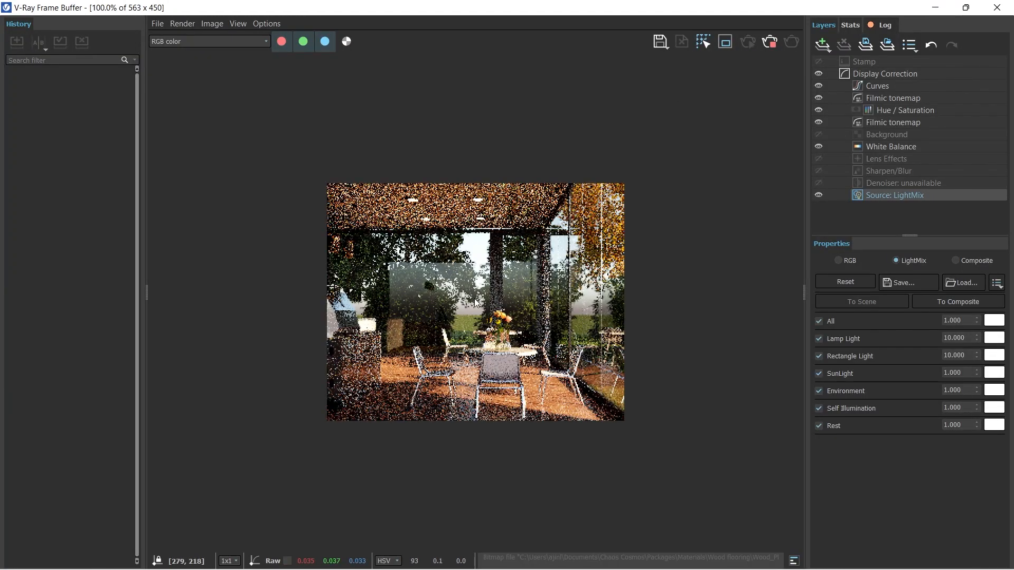
pyautogui.scroll(1, 475, 306)
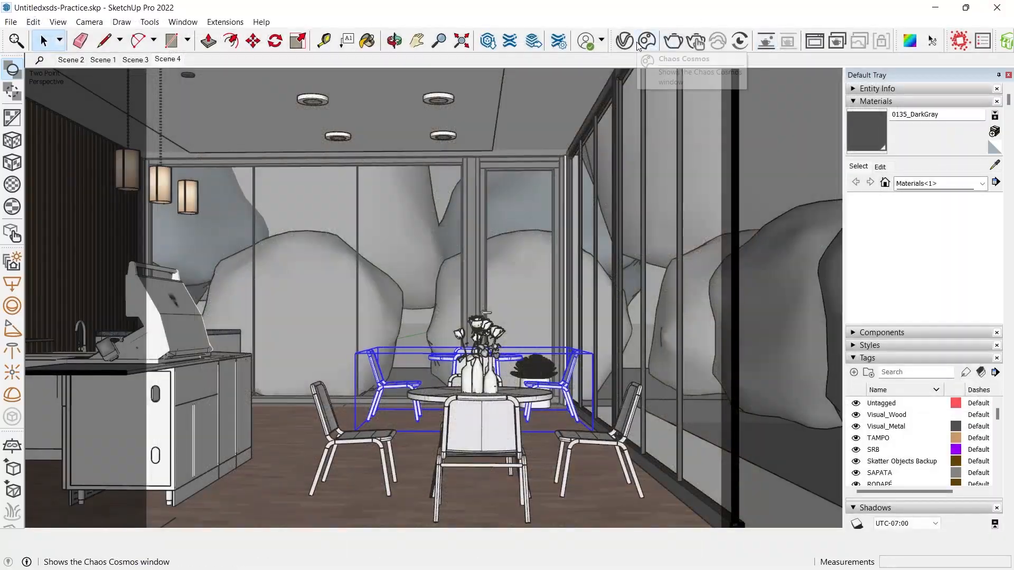
# - Import Chair 022 from the Chairs category of the Chaos Cosmos library
pyautogui.click(638, 45)
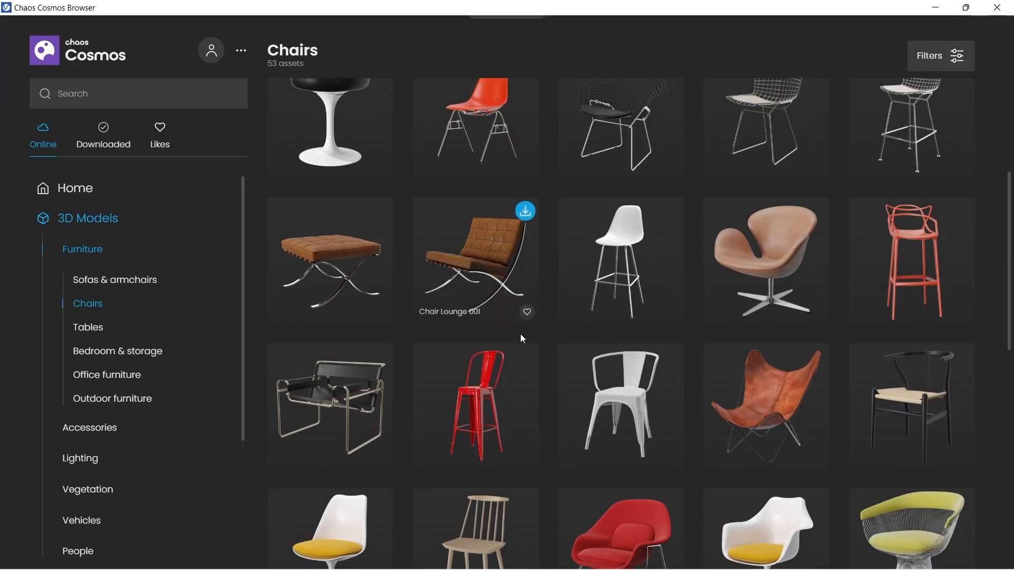
pyautogui.scroll(-8, 521, 334)
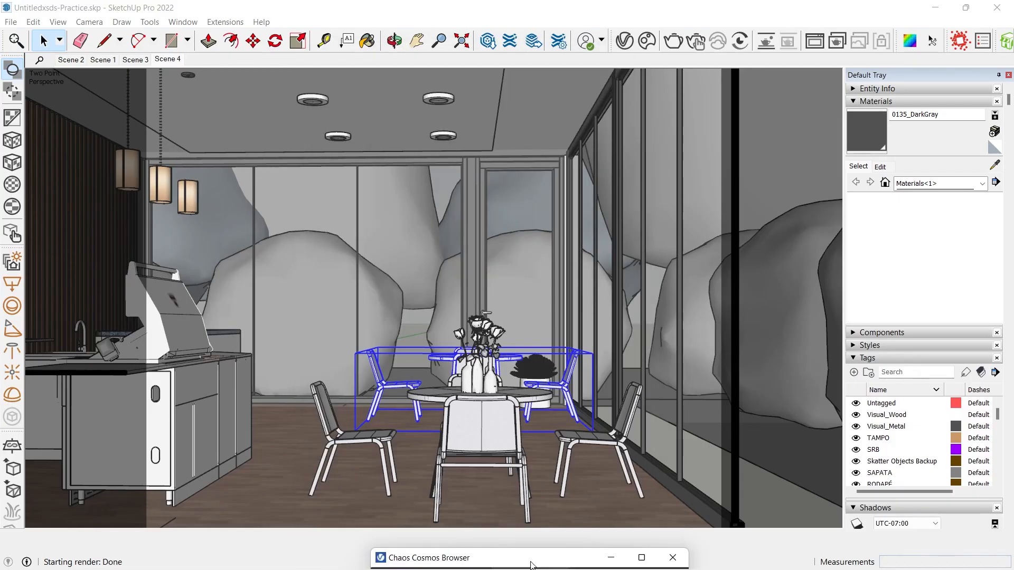
pyautogui.doubleClick(531, 565)
pyautogui.scroll(-10, 577, 247)
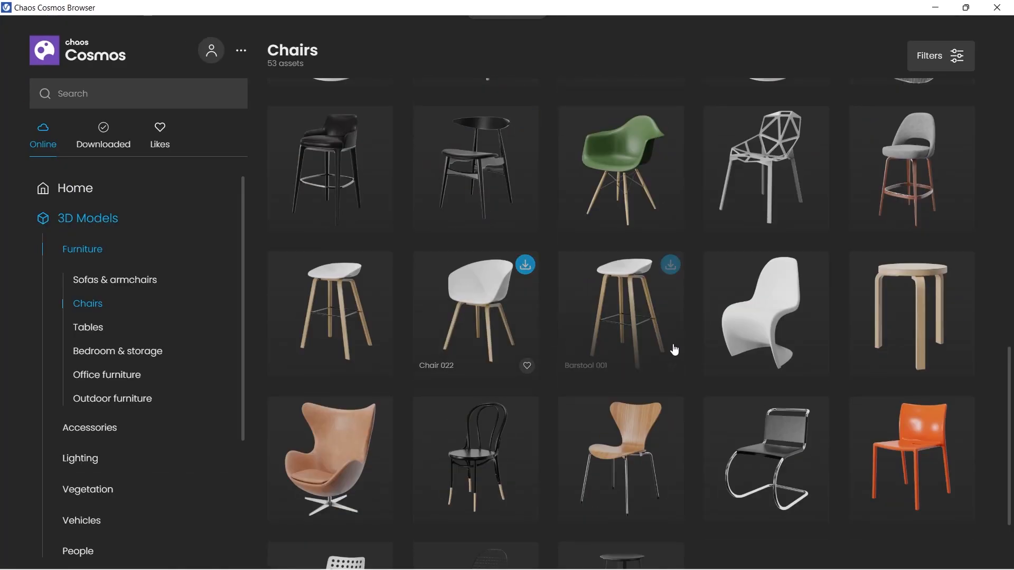
pyautogui.click(525, 265)
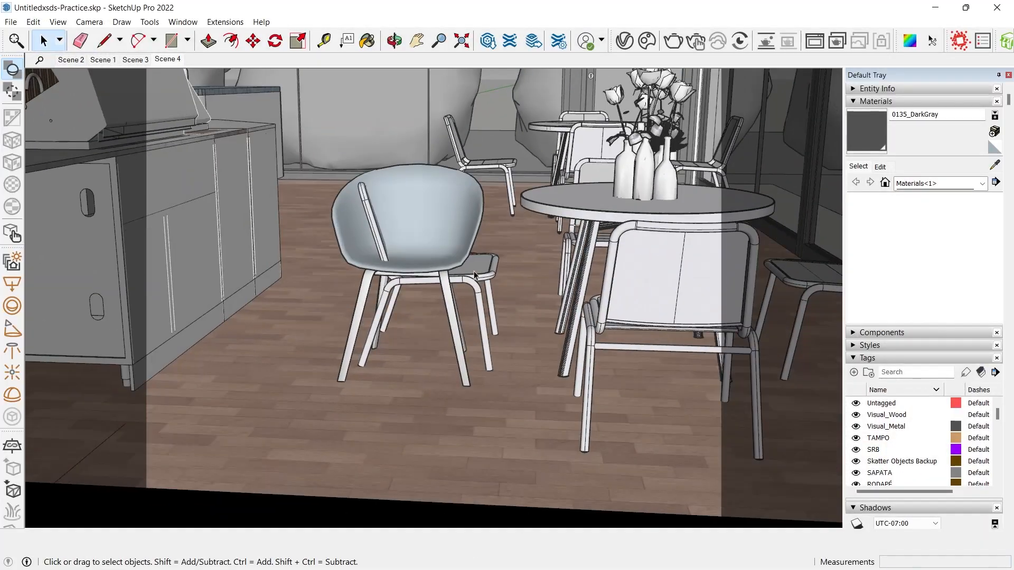
# - Replace the existing chairs around both dining tables with Chair 022 and return to Scene 4
pyautogui.click(488, 349)
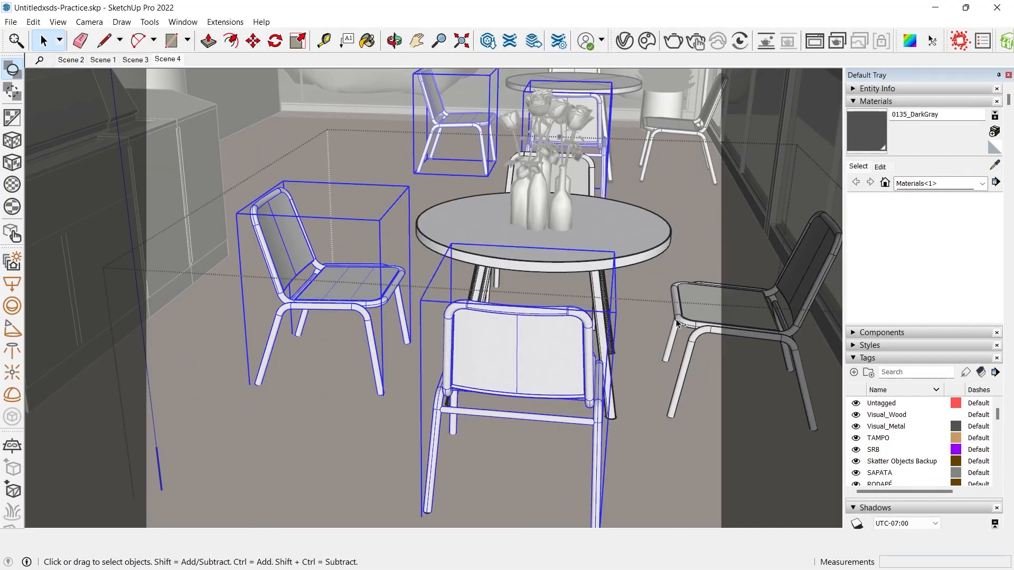
pyautogui.moveTo(443, 363); pyautogui.dragTo(434, 360, button='middle')
pyautogui.press('m')
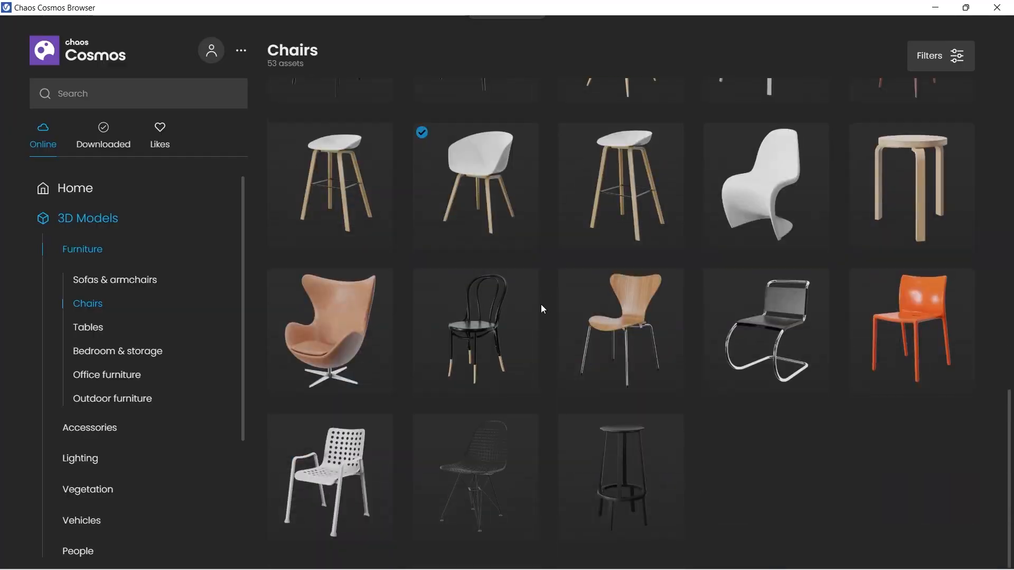
pyautogui.scroll(-5, 594, 351)
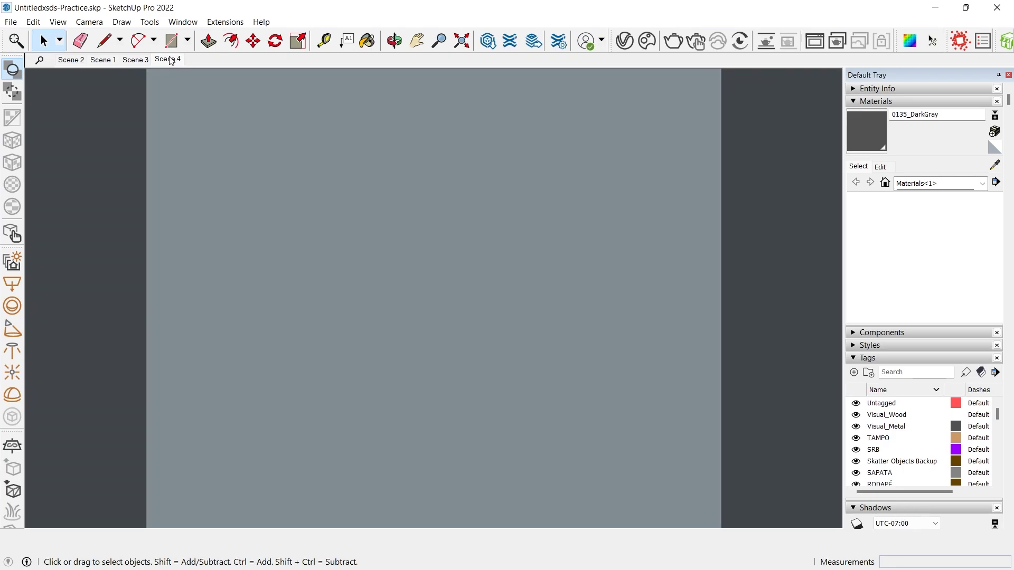
pyautogui.click(170, 60)
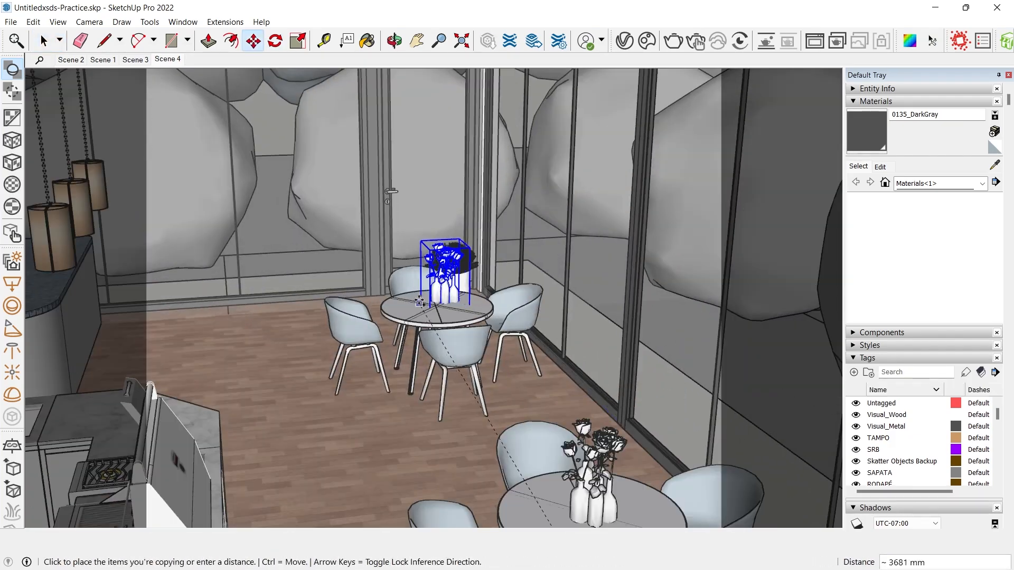
# - Place a copy of the flower vases on the rear dining table and rotate it
pyautogui.click(419, 302)
pyautogui.scroll(4, 431, 302)
pyautogui.press('q')
pyautogui.click(441, 315)
pyautogui.click(438, 309)
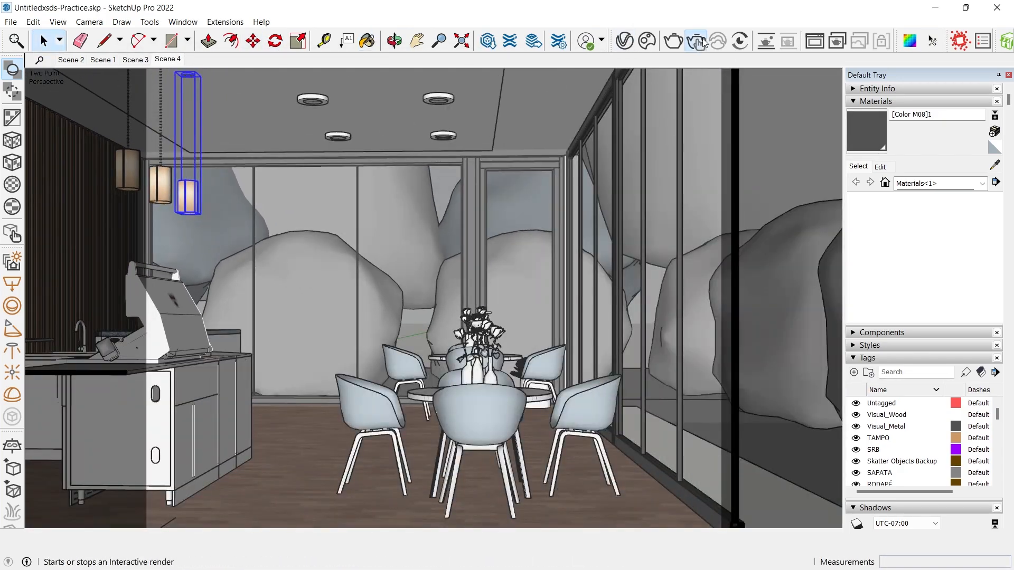
# - Run an interactive render of Scene 4 to check the replaced chairs and the copied vases
pyautogui.click(696, 41)
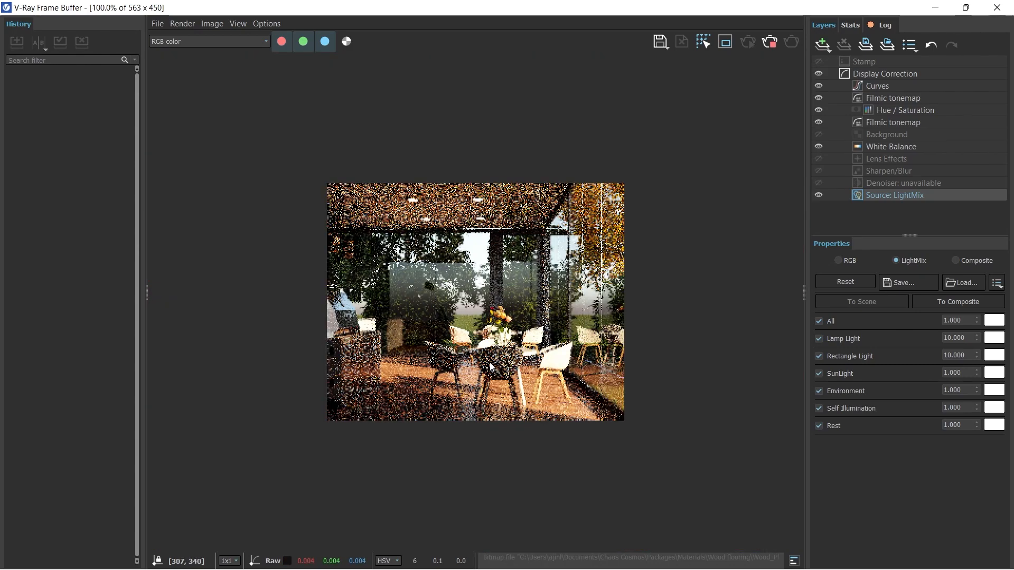
pyautogui.scroll(1, 489, 362)
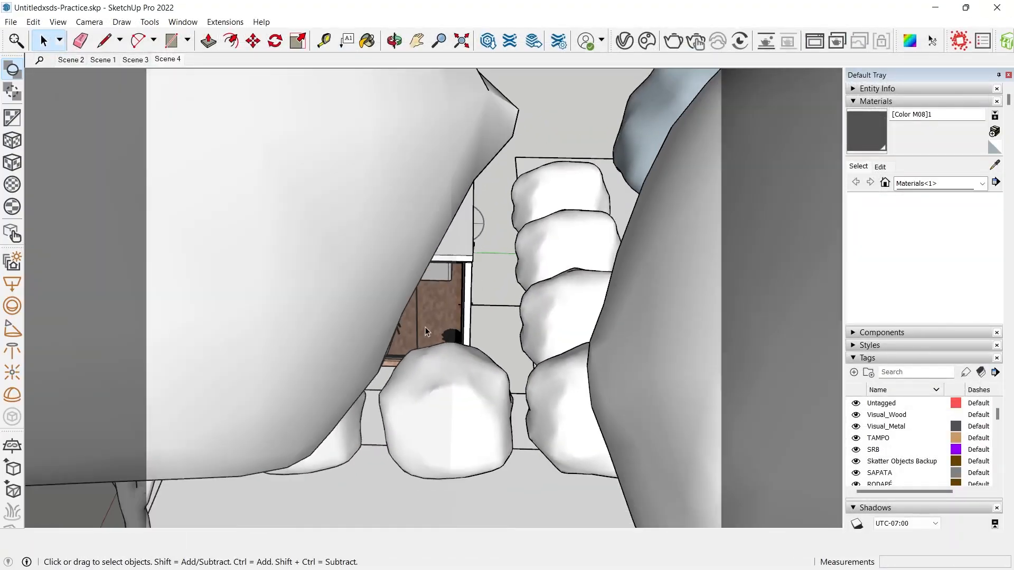
# - Copy the outdoor ground surface to just below the original and extend the copy beyond the original's edges
pyautogui.scroll(-5, 433, 325)
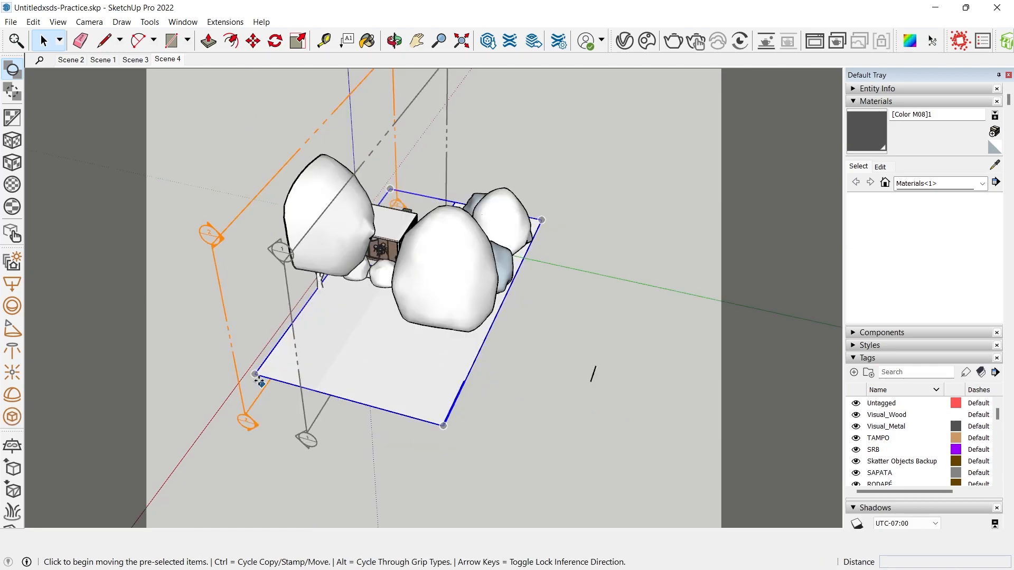
pyautogui.click(256, 374)
pyautogui.press('ctrl')
pyautogui.scroll(6, 256, 375)
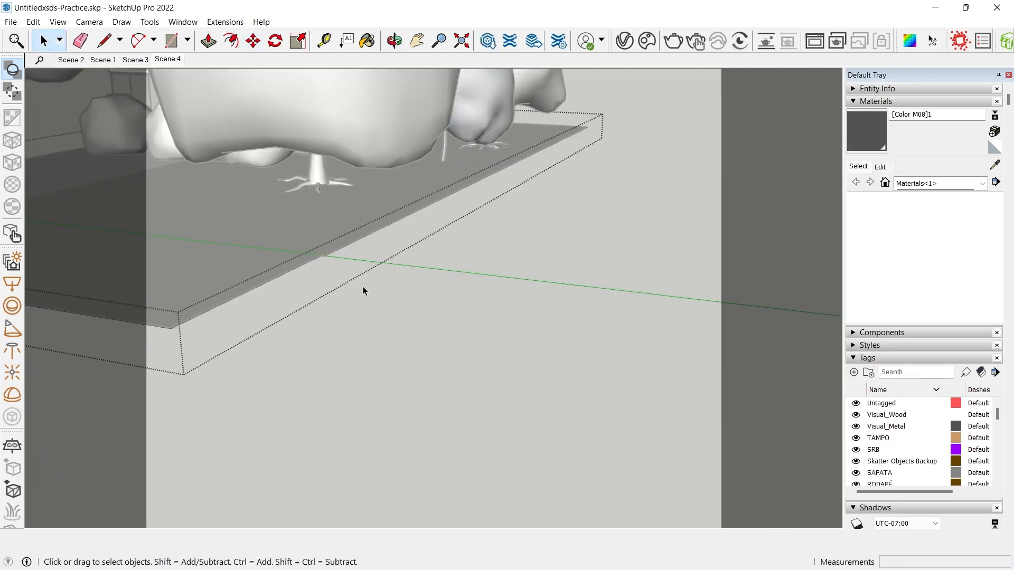
pyautogui.scroll(5, 362, 287)
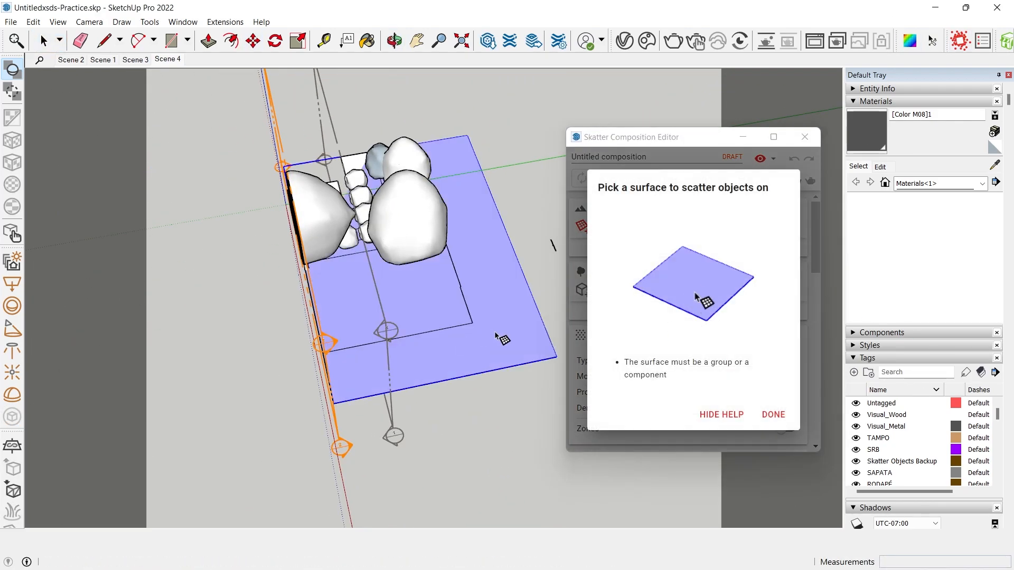
# - Set up a Skatter composition that distributes the tree models over the extended ground surface
pyautogui.click(502, 339)
pyautogui.click(588, 295)
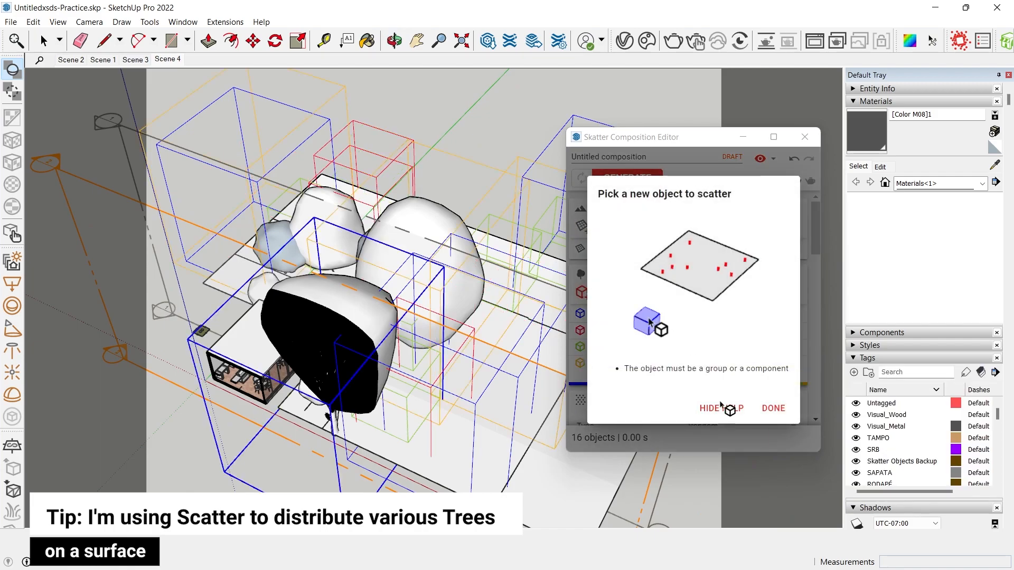
pyautogui.click(786, 362)
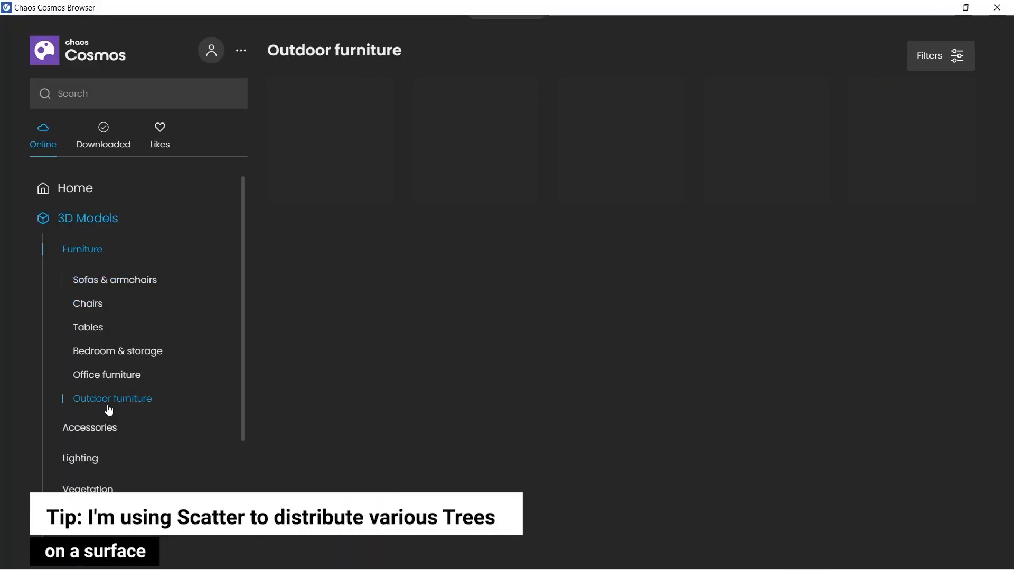
# - Insert a standing person from the Chaos Cosmos People library and place it outside, beside the building
pyautogui.click(89, 427)
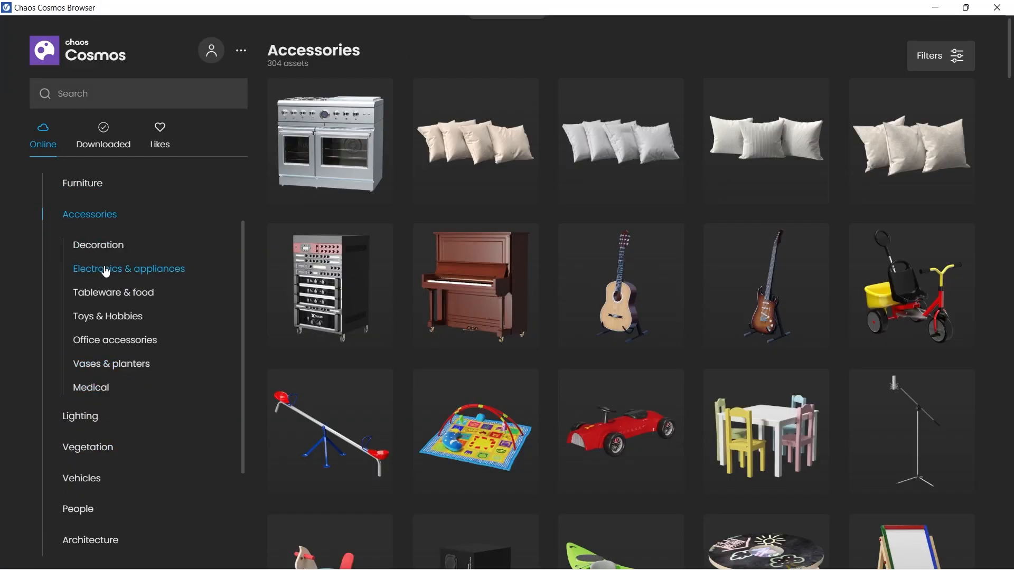
pyautogui.click(80, 416)
pyautogui.click(79, 404)
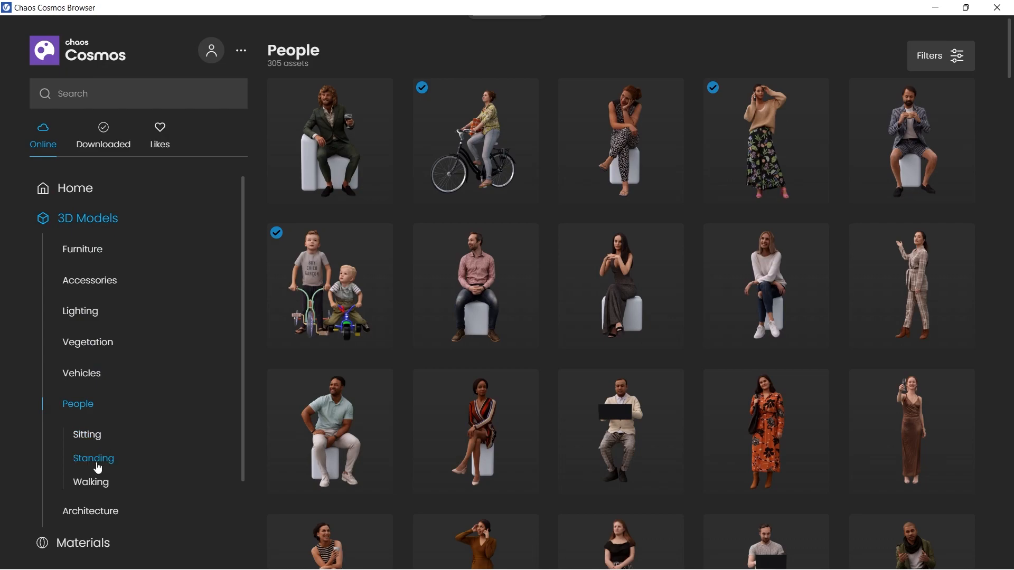
pyautogui.click(100, 459)
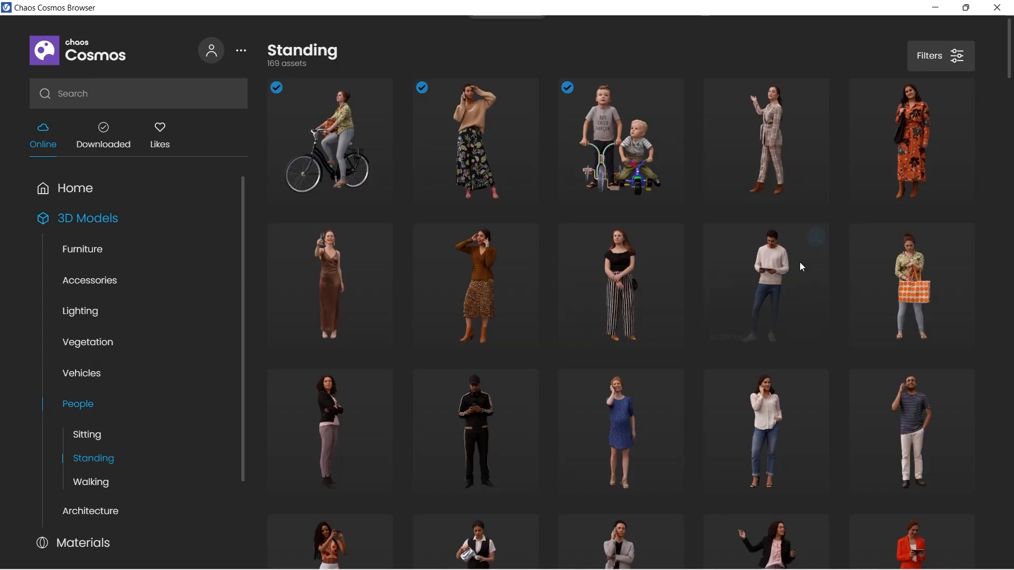
pyautogui.scroll(-7, 731, 311)
pyautogui.click(814, 283)
pyautogui.scroll(5, 384, 339)
pyautogui.click(511, 358)
# - Create a Shrubs composition that scatters Staghorn Sumac 19-32 in a grid on the ground around the building
pyautogui.moveTo(521, 187)
pyautogui.mouseDown(button='middle')
pyautogui.moveTo(401, 394)
pyautogui.moveTo(526, 300)
pyautogui.mouseUp(button='middle')
pyautogui.click(982, 41)
pyautogui.click(424, 209)
pyautogui.moveTo(423, 145); pyautogui.dragTo(160, 178)
pyautogui.click(316, 178)
pyautogui.moveTo(528, 296); pyautogui.dragTo(540, 414, button='middle')
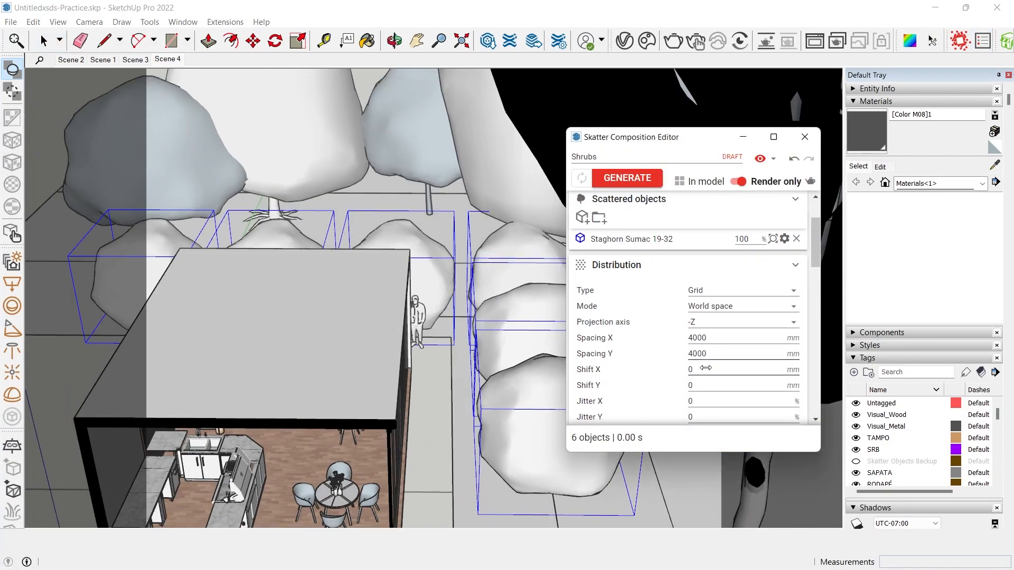
# - Set the shrub grid's X spacing to 2500 mm, reduce its Y spacing and generate the scatter
pyautogui.scroll(-3, 715, 359)
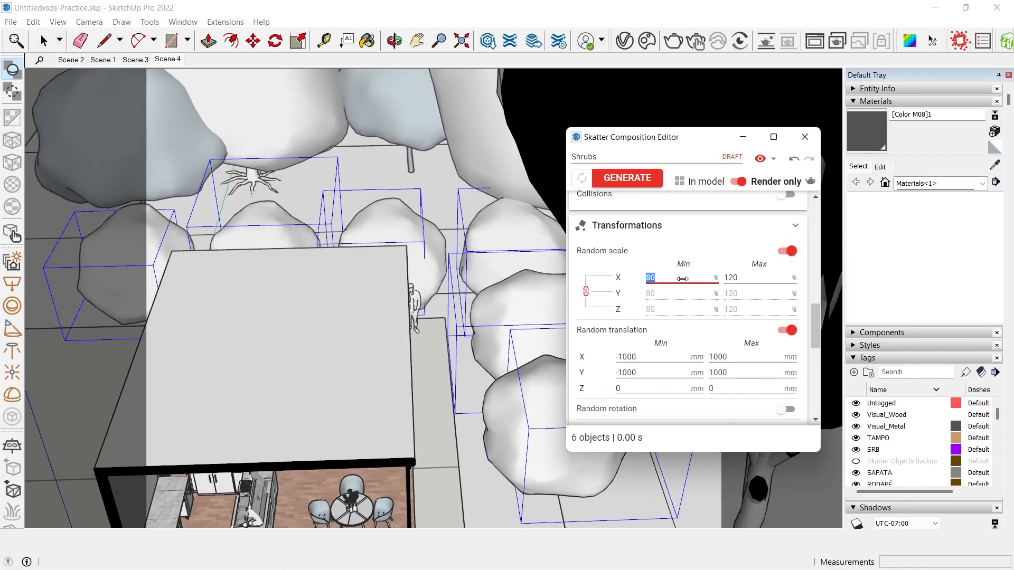
pyautogui.moveTo(528, 296)
pyautogui.mouseDown(button='middle')
pyautogui.moveTo(423, 201)
pyautogui.moveTo(533, 287)
pyautogui.mouseUp(button='middle')
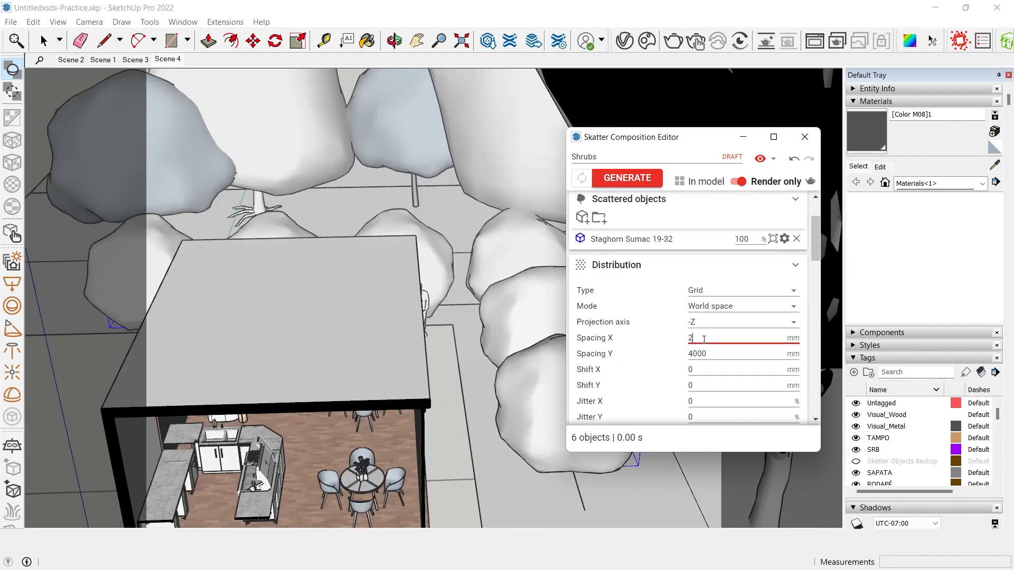
pyautogui.write('500')
pyautogui.press('Tab')
pyautogui.write('500')
pyautogui.press('Tab')
pyautogui.moveTo(496, 396); pyautogui.dragTo(515, 295, button='middle')
pyautogui.click(627, 178)
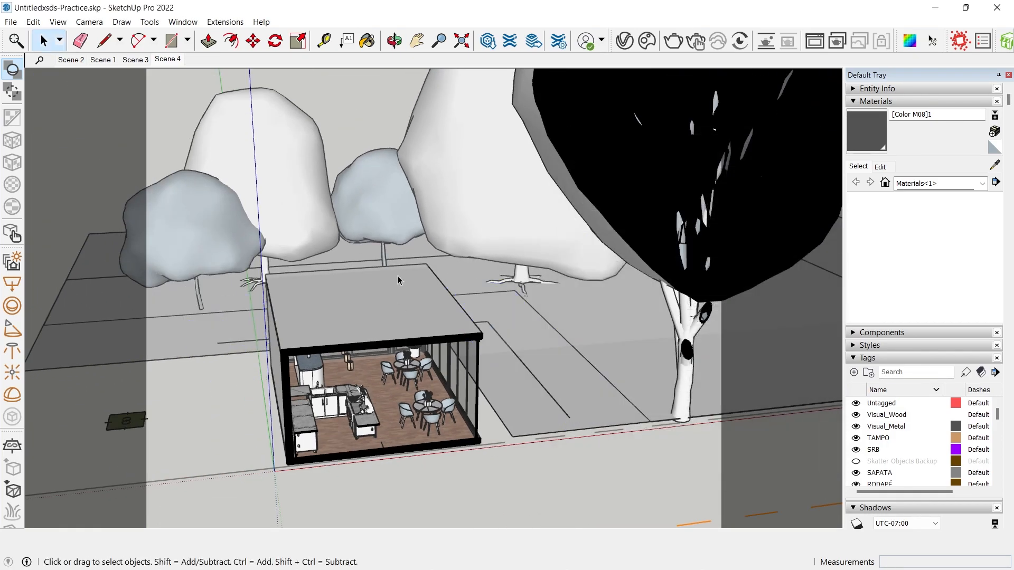
# - Compare the surroundings with Scene 4 and reposition a tree near the building's open section side
pyautogui.moveTo(446, 337); pyautogui.dragTo(398, 228, button='middle')
pyautogui.click(167, 60)
pyautogui.scroll(-5, 389, 246)
pyautogui.scroll(-1, 398, 230)
pyautogui.rightClick(404, 230)
pyautogui.click(556, 185)
pyautogui.moveTo(556, 186); pyautogui.dragTo(324, 264, button='middle')
pyautogui.rightClick(324, 287)
pyautogui.click(309, 316)
pyautogui.press('m')
pyautogui.moveTo(369, 399); pyautogui.dragTo(296, 378)
pyautogui.scroll(4, 312, 367)
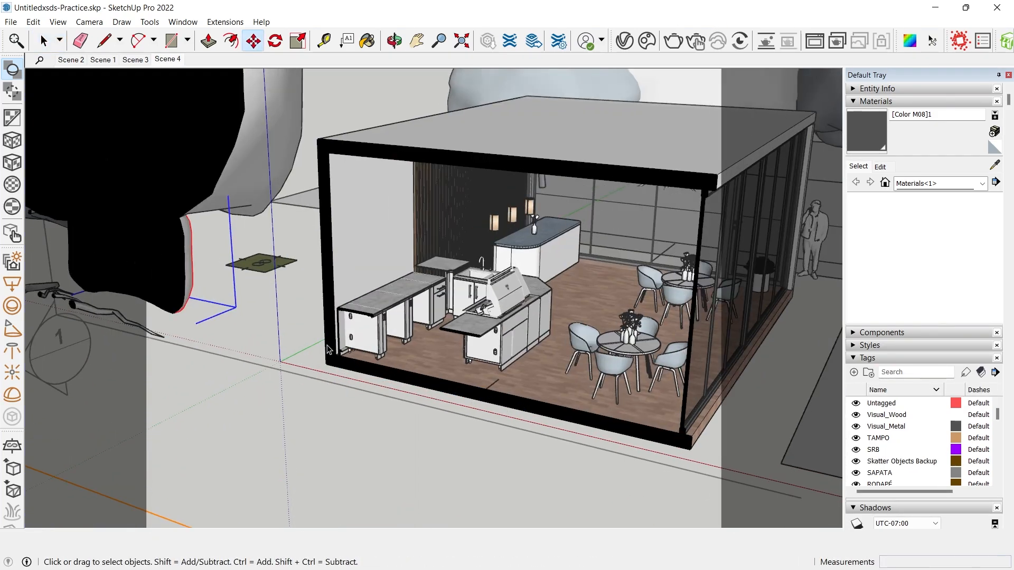
# - Move the tree beside the glazed facade and check the outdoor vegetation in the interactive render of Scene 4
pyautogui.scroll(5, 325, 352)
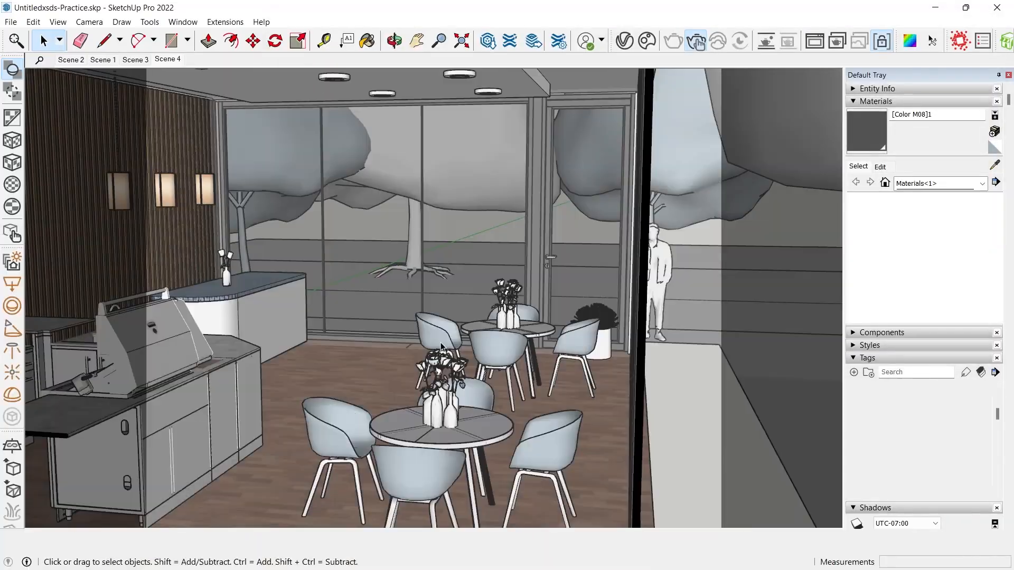
pyautogui.scroll(10, 650, 220)
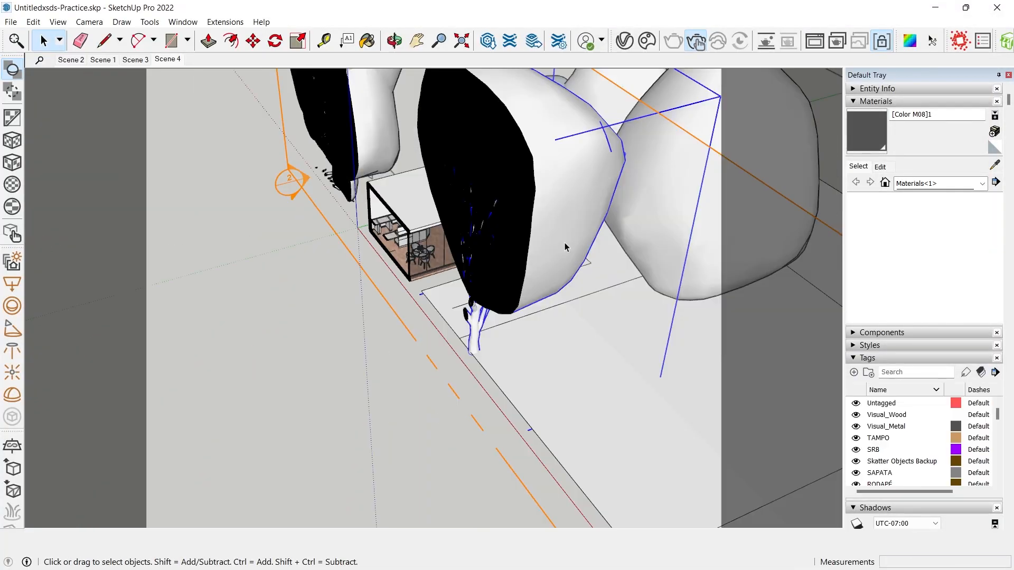
pyautogui.scroll(1, 565, 243)
pyautogui.press('m')
pyautogui.click(575, 344)
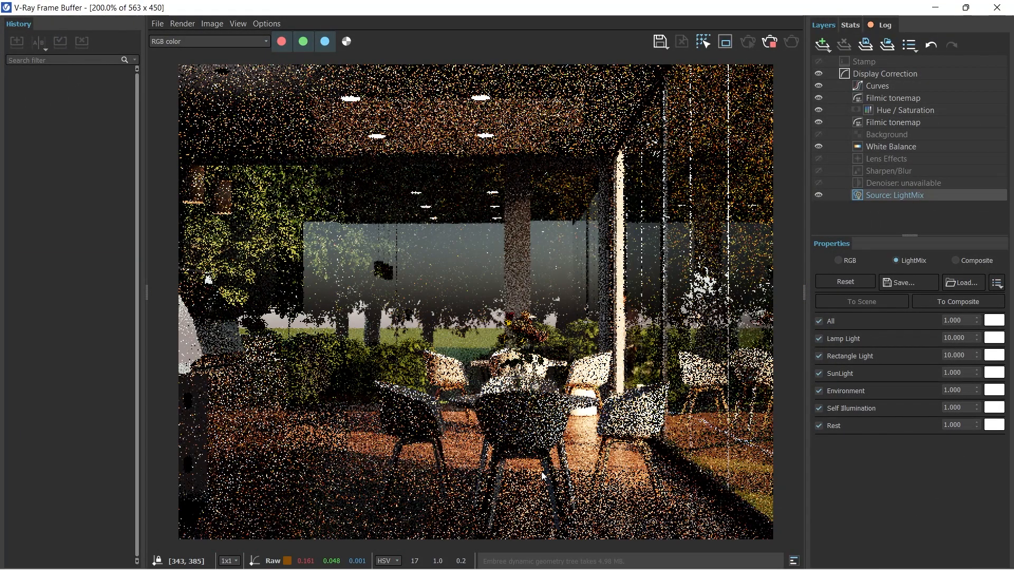
pyautogui.scroll(-2, 485, 346)
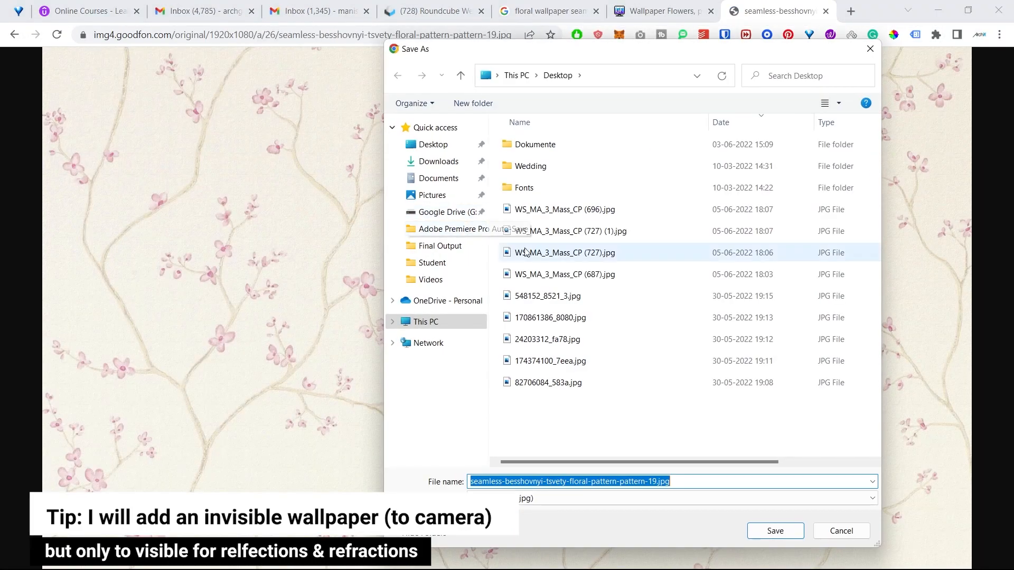
# - Save the floral pattern image to the Desktop and import it as wallpaper on a plane closing the room's open section side
pyautogui.press('Return')
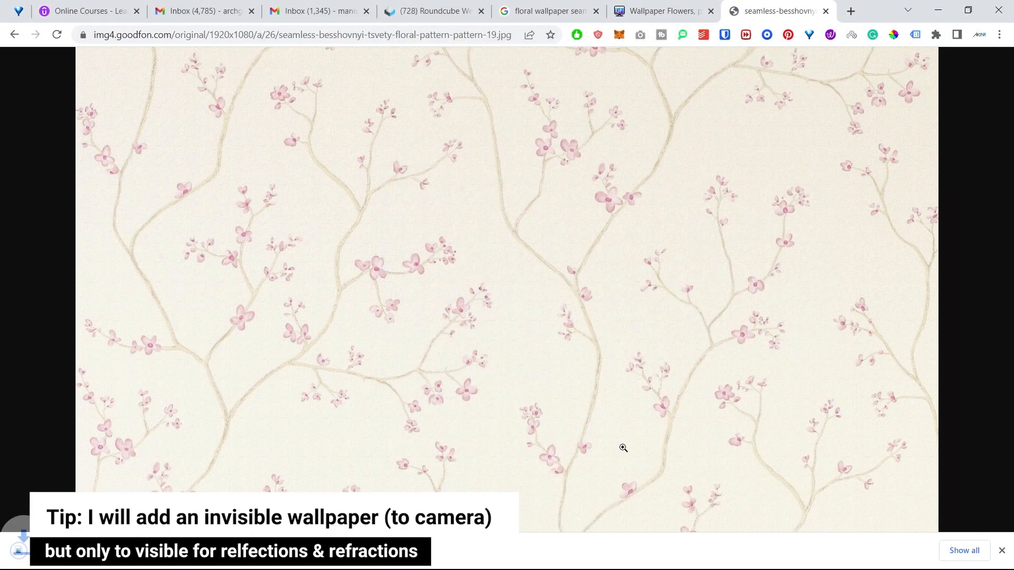
pyautogui.click(10, 22)
pyautogui.click(32, 182)
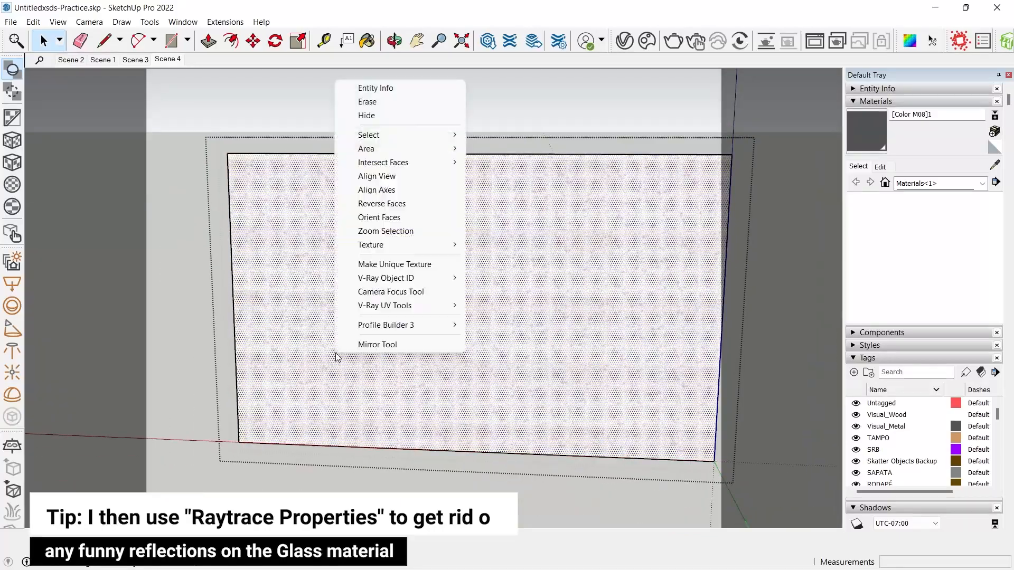
pyautogui.press('Return')
pyautogui.press('Escape')
pyautogui.scroll(2, 375, 340)
pyautogui.moveTo(375, 341); pyautogui.dragTo(441, 329, button='middle')
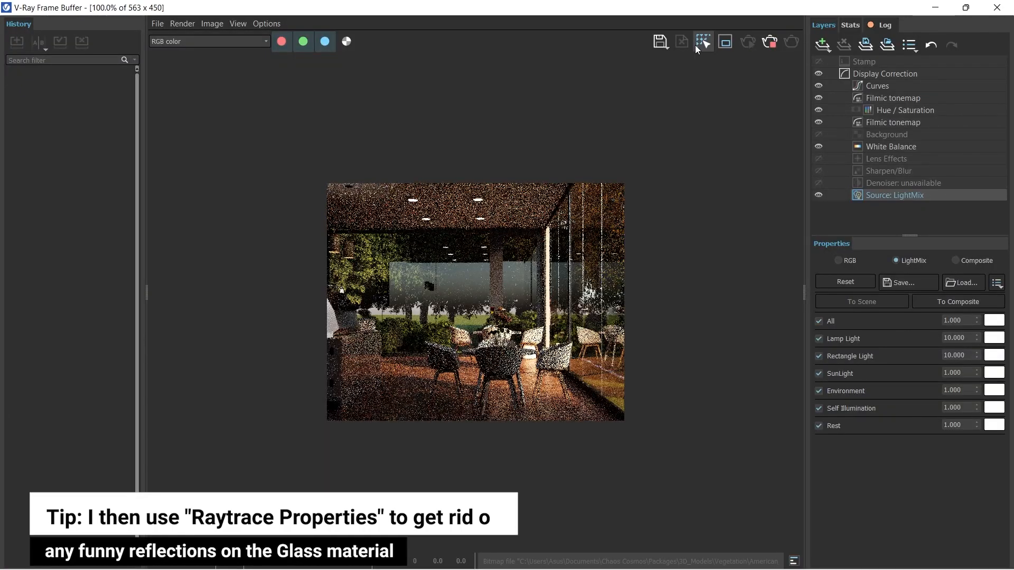
# - Inspect the render for reflections in the glass and arrange the frame buffer and SketchUp side by side
pyautogui.scroll(3, 435, 278)
pyautogui.scroll(-3, 445, 258)
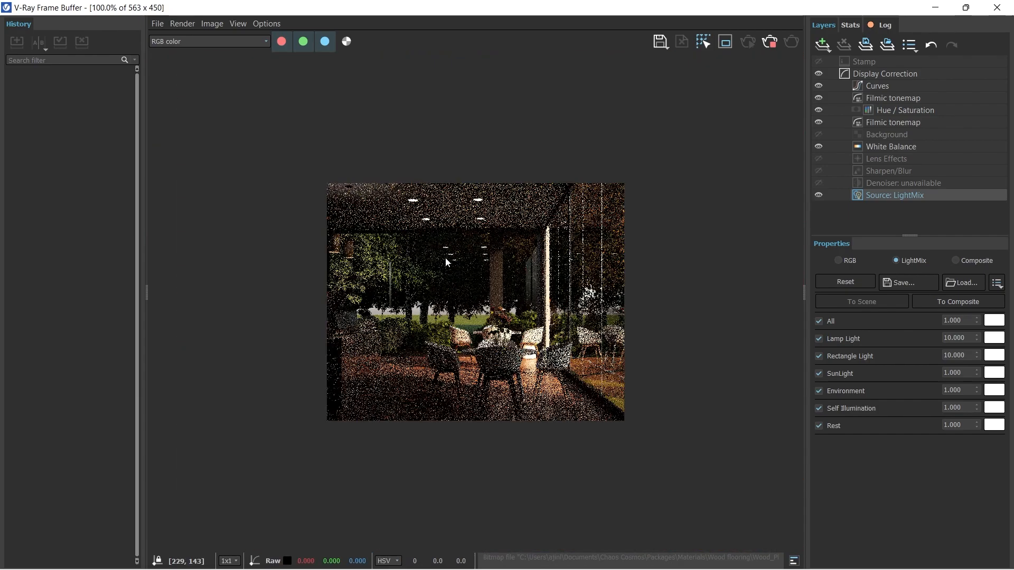
pyautogui.scroll(1, 446, 258)
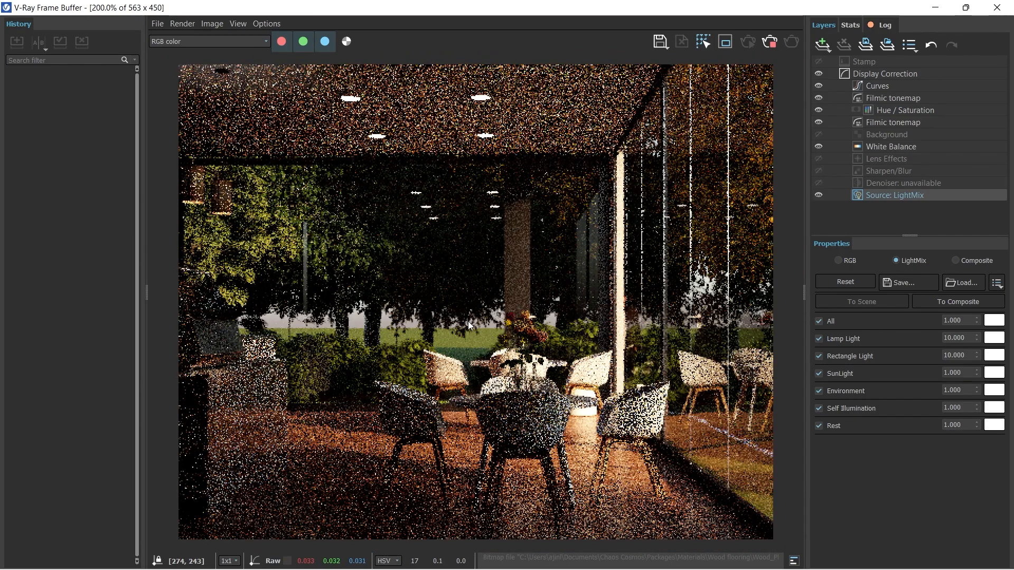
pyautogui.press('super+Left')
pyautogui.click(213, 216)
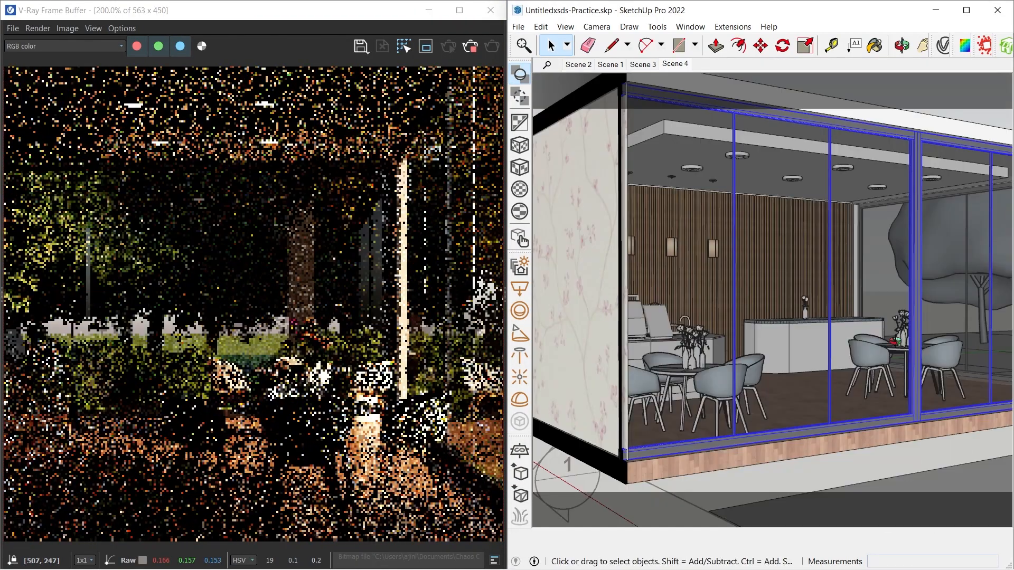
# - Move the camera around the glazed facade and add a new scene, Scene 5
pyautogui.moveTo(894, 341); pyautogui.dragTo(676, 335, button='middle')
pyautogui.scroll(-2, 365, 312)
pyautogui.scroll(2, 676, 335)
pyautogui.moveTo(750, 338)
pyautogui.mouseDown(button='middle')
pyautogui.moveTo(534, 359)
pyautogui.moveTo(566, 335)
pyautogui.moveTo(710, 308)
pyautogui.moveTo(570, 287)
pyautogui.mouseUp(button='middle')
pyautogui.scroll(-1, 502, 296)
pyautogui.moveTo(766, 372); pyautogui.dragTo(592, 386, button='middle')
pyautogui.scroll(2, 941, 337)
pyautogui.moveTo(872, 305); pyautogui.dragTo(861, 269, button='middle')
pyautogui.click(563, 27)
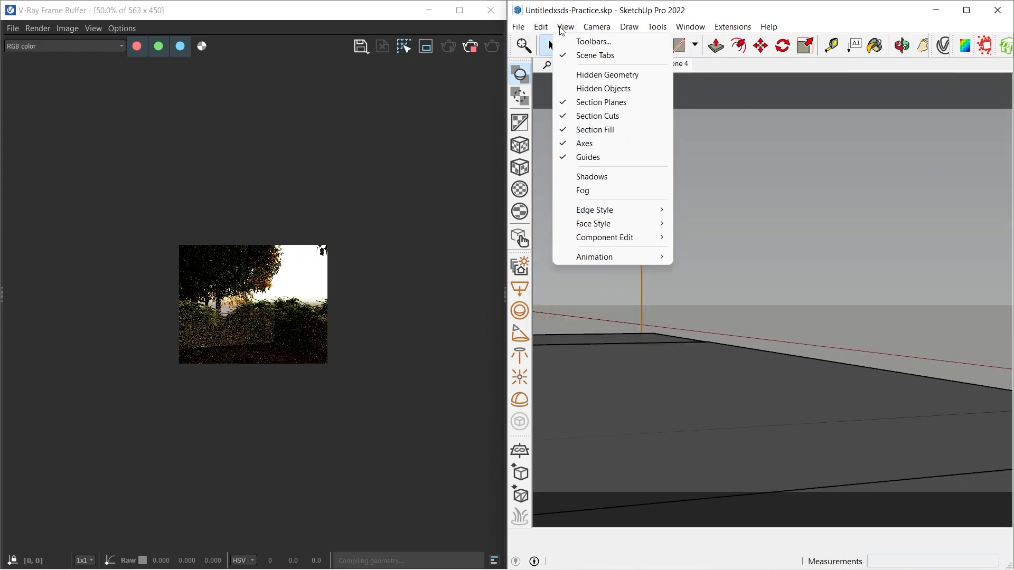
pyautogui.click(625, 298)
pyautogui.moveTo(739, 296)
pyautogui.mouseDown()
pyautogui.moveTo(781, 176)
pyautogui.moveTo(745, 330)
pyautogui.moveTo(860, 358)
pyautogui.moveTo(736, 336)
pyautogui.moveTo(227, 323)
pyautogui.mouseUp()
pyautogui.moveTo(712, 330); pyautogui.dragTo(690, 312, button='middle')
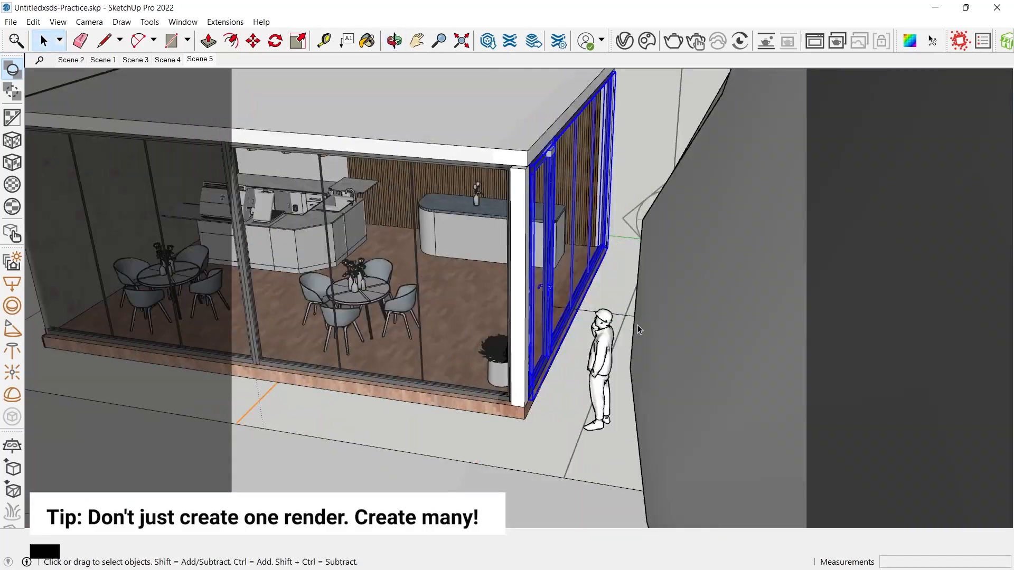
# - Frame the interior from the glazed end wall, looking past the dining tables and counter towards the opposite wall
pyautogui.rightClick(588, 222)
pyautogui.click(632, 309)
pyautogui.moveTo(484, 370); pyautogui.dragTo(484, 295, button='middle')
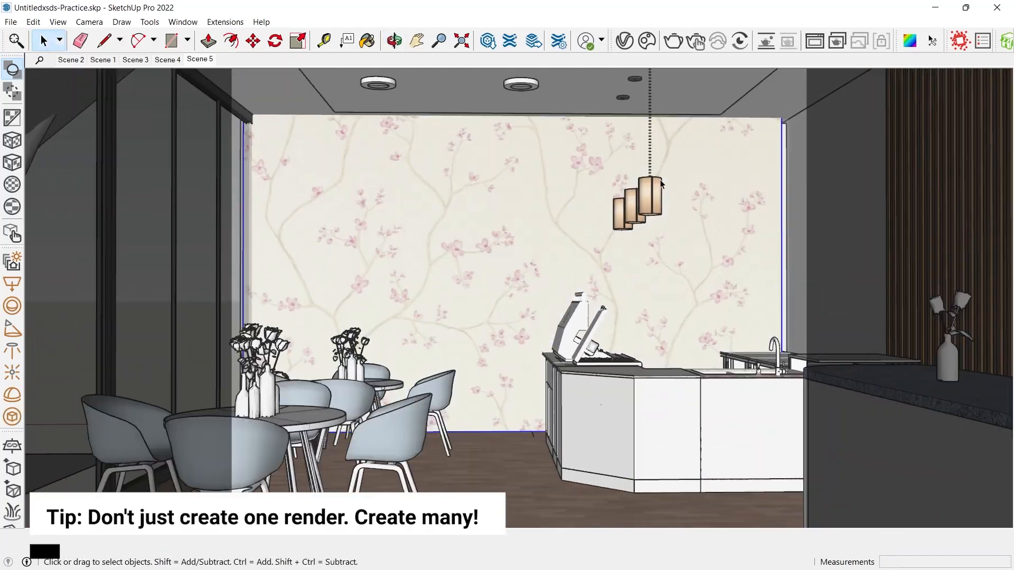
pyautogui.moveTo(661, 183); pyautogui.dragTo(560, 196, button='middle')
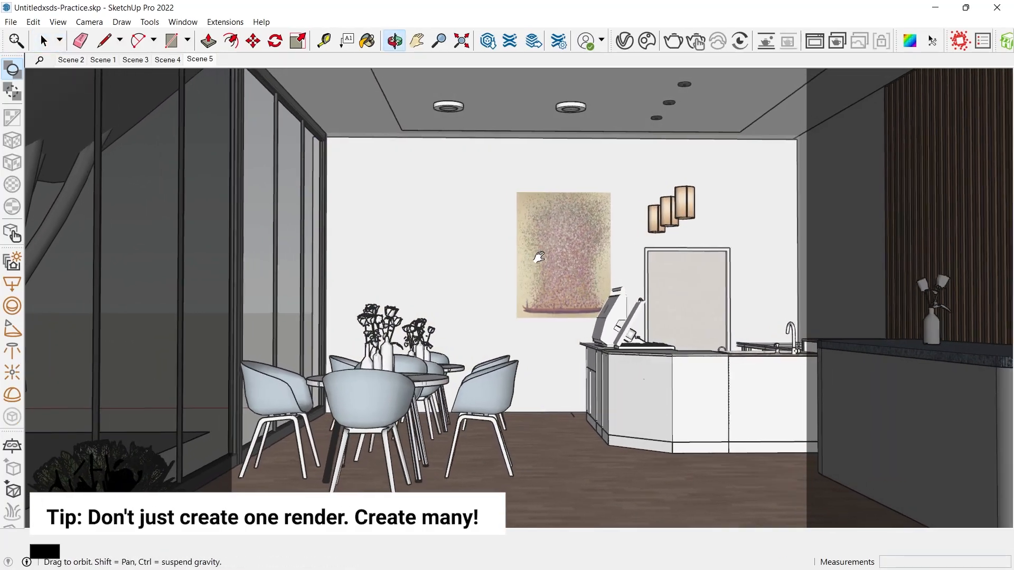
# - Copy the wallpaper plane to the glazed end wall and start an interactive render of Scene 5
pyautogui.rightClick(200, 59)
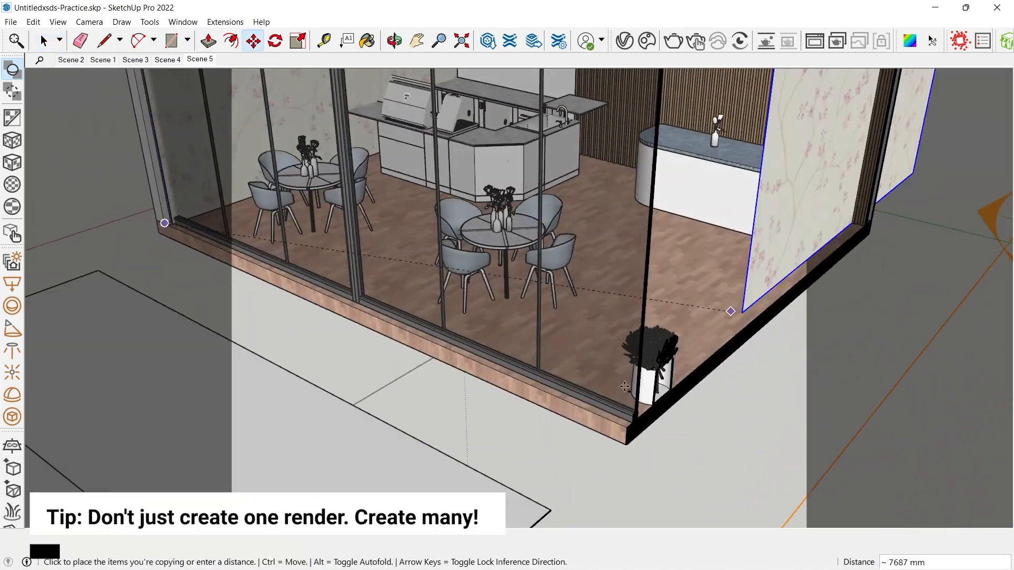
pyautogui.click(192, 59)
pyautogui.click(696, 41)
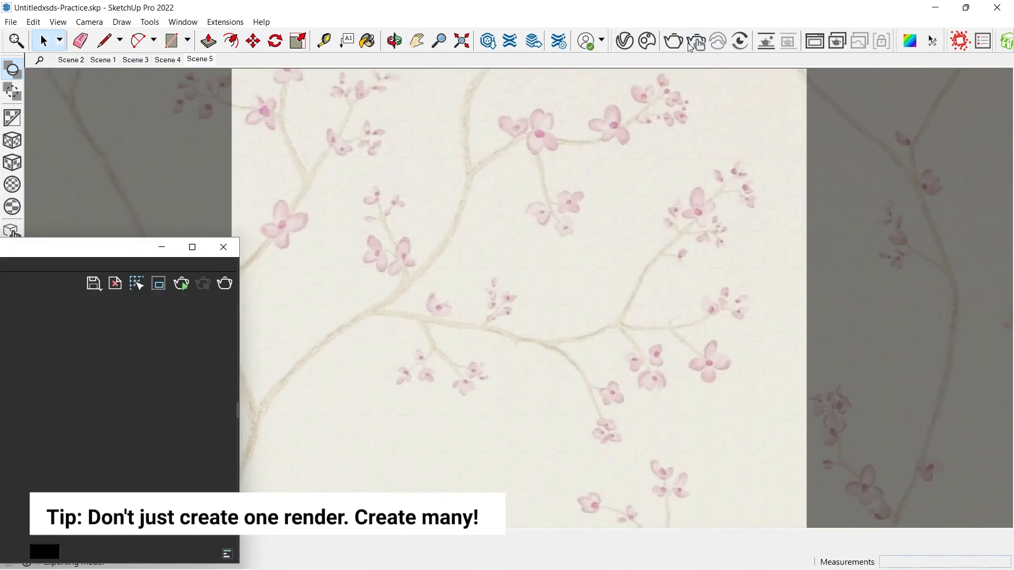